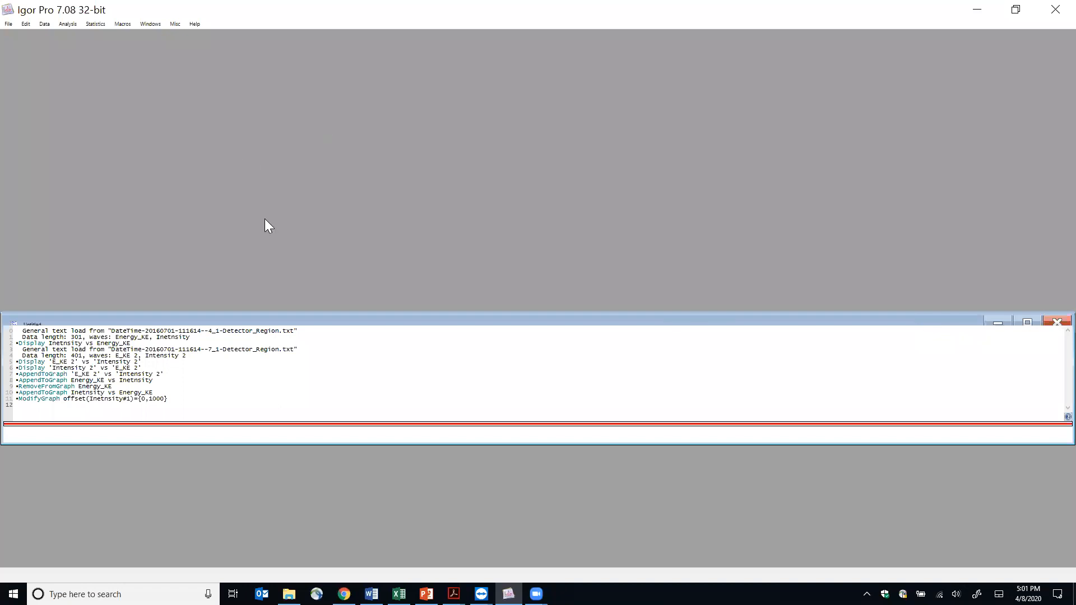
pyautogui.click(44, 24)
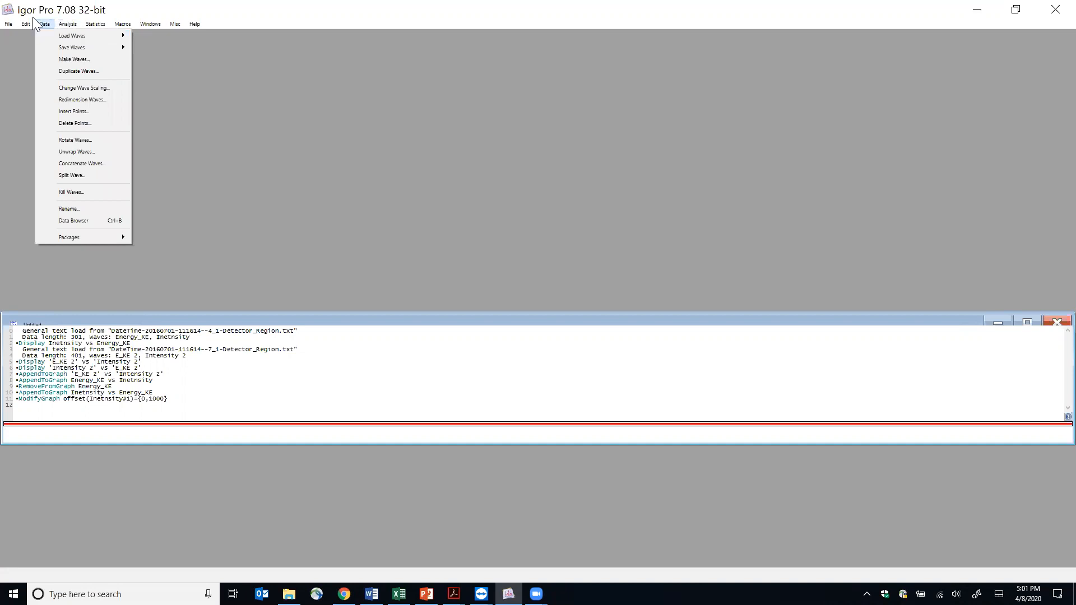
pyautogui.moveTo(52, 33)
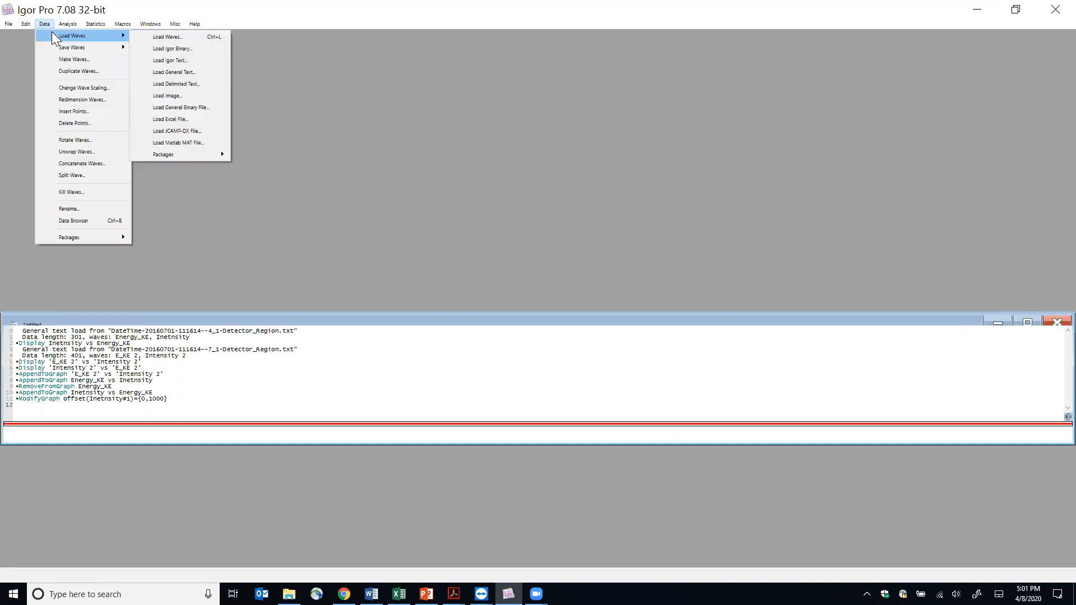
pyautogui.click(192, 72)
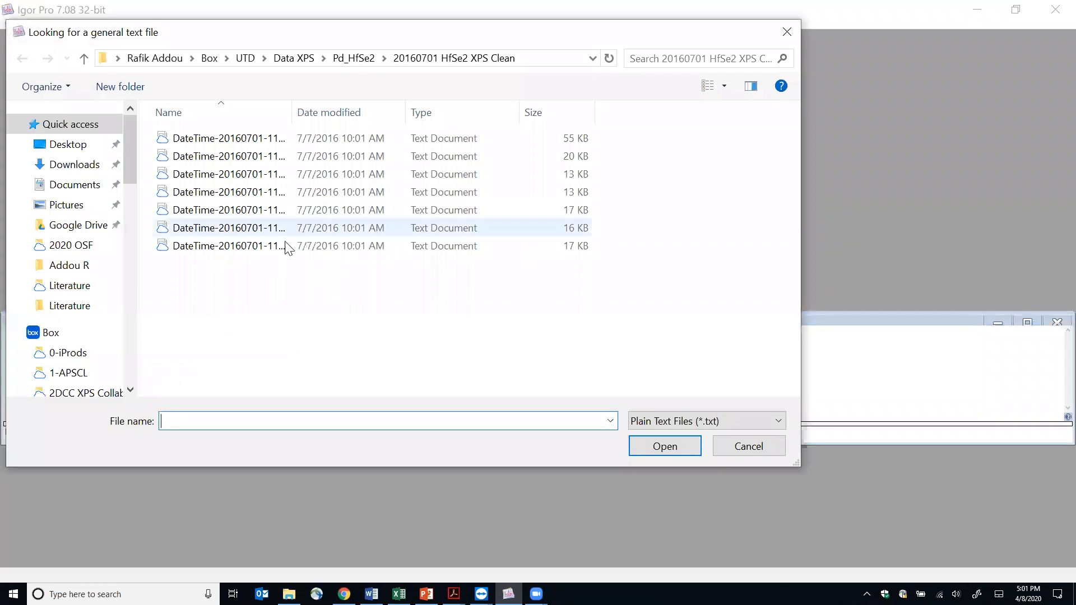
pyautogui.click(249, 212)
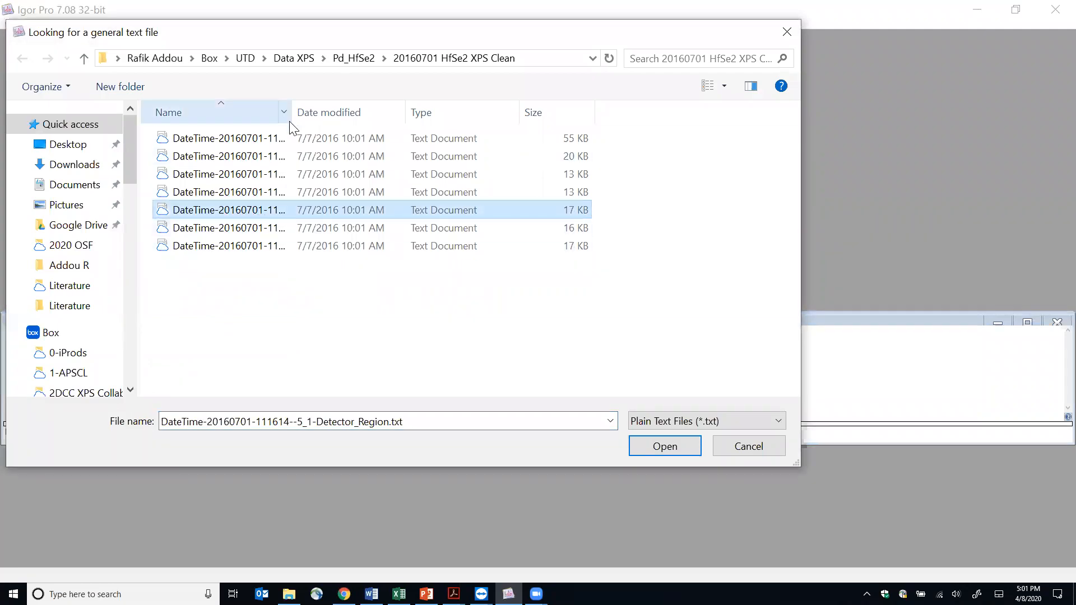
pyautogui.moveTo(290, 113); pyautogui.dragTo(418, 137)
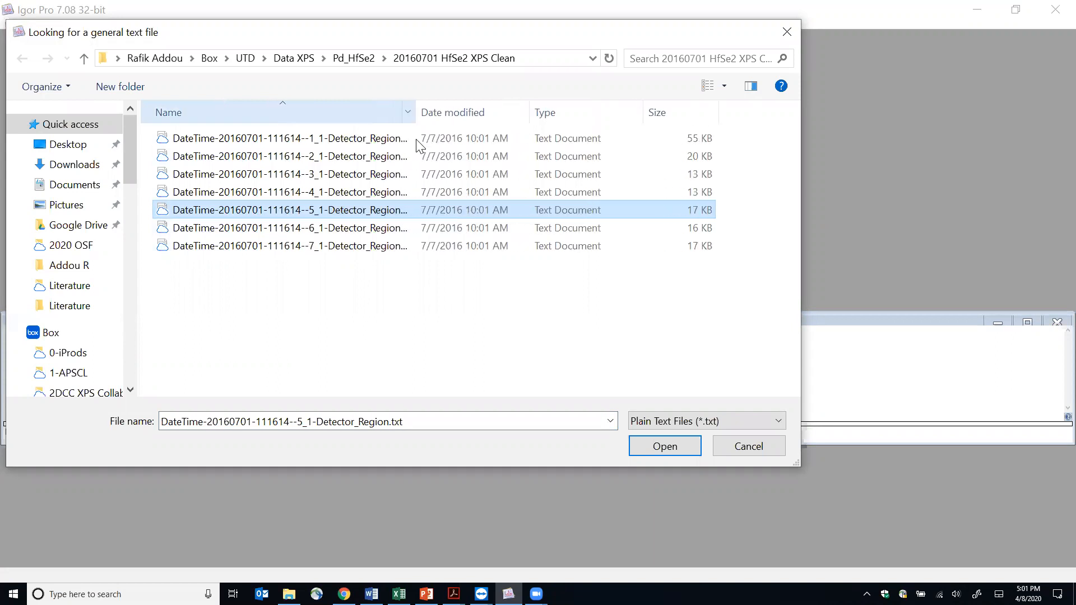
pyautogui.click(665, 447)
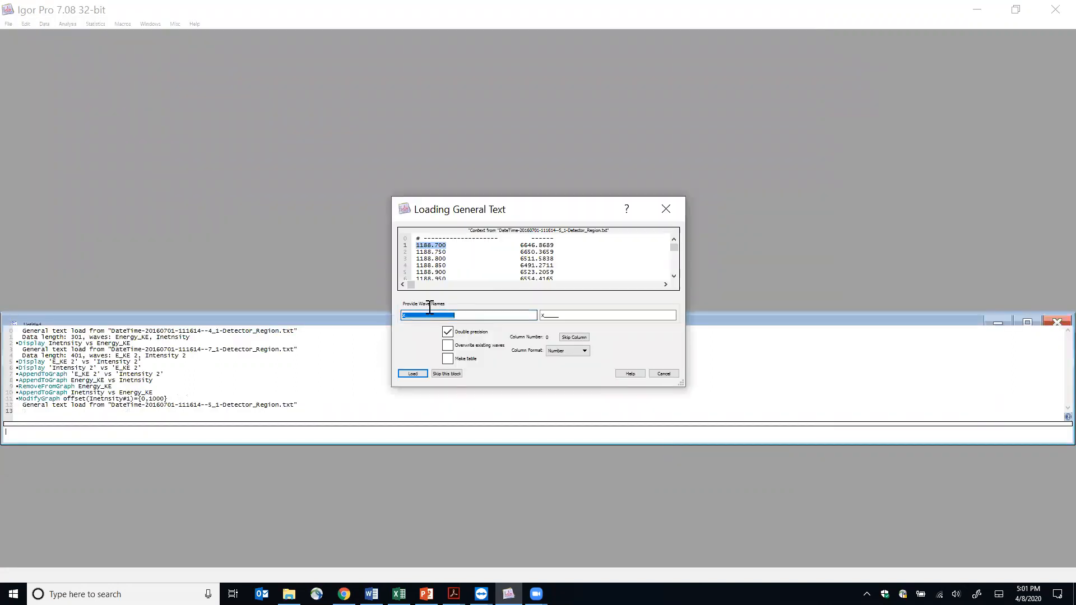
# Name the two data columns KE and Counts and load them as waves
pyautogui.write('x')
pyautogui.press('Tab')
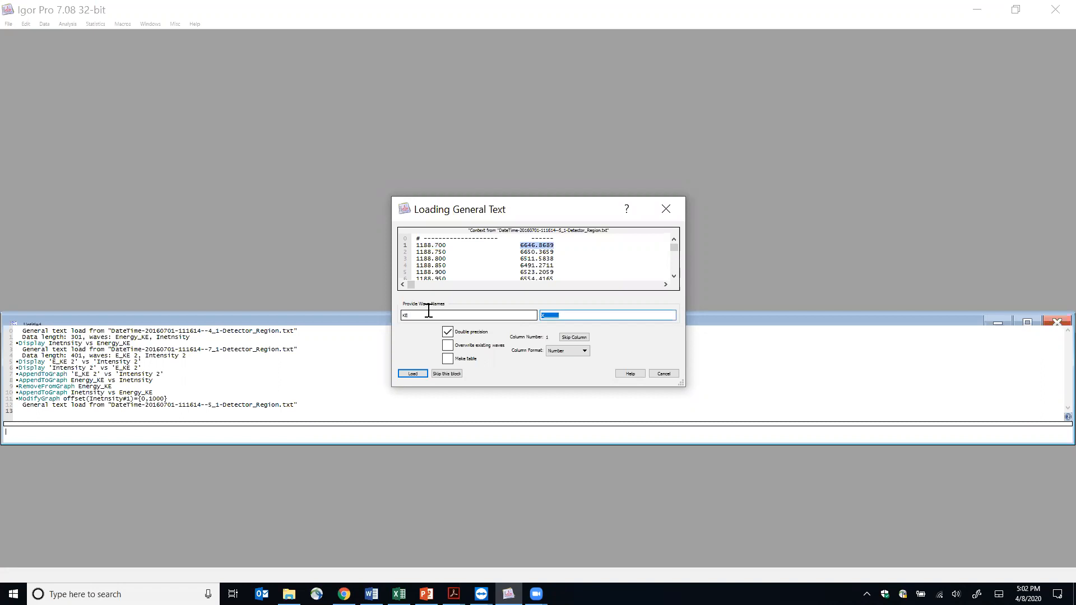
pyautogui.write('Counts')
pyautogui.click(413, 373)
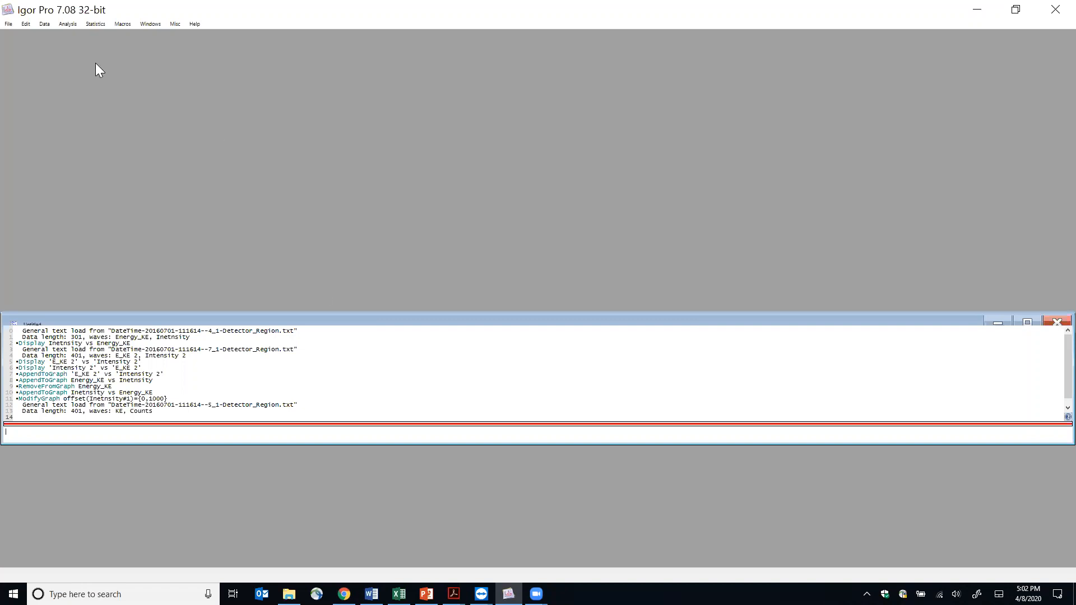
# Plot the Inetnsity wave against Energy_KE in a new graph, then enlarge and reposition the graph window
pyautogui.click(147, 24)
pyautogui.click(169, 40)
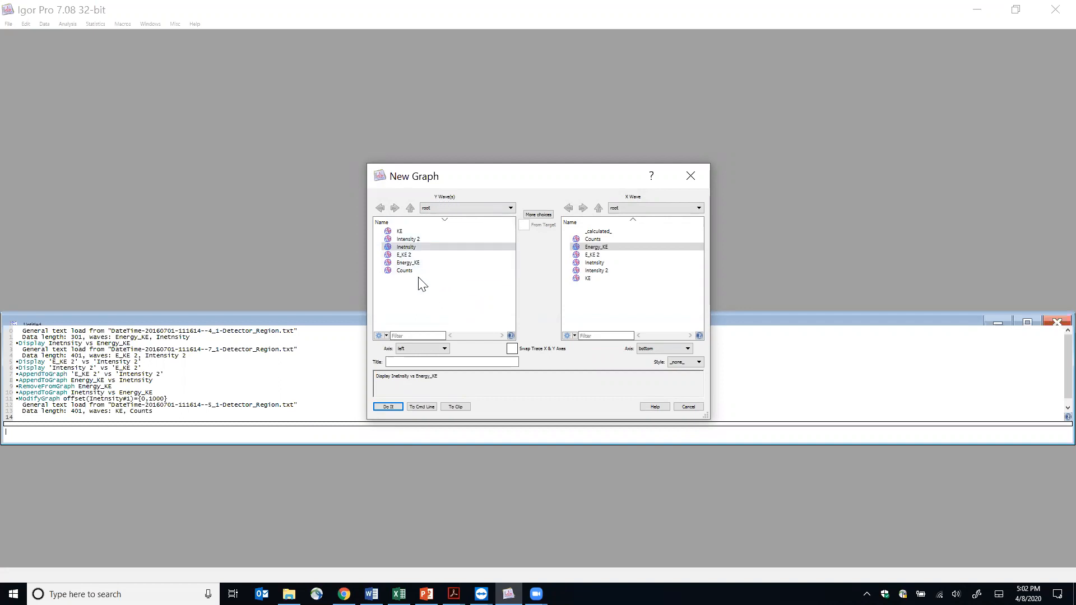
pyautogui.click(412, 247)
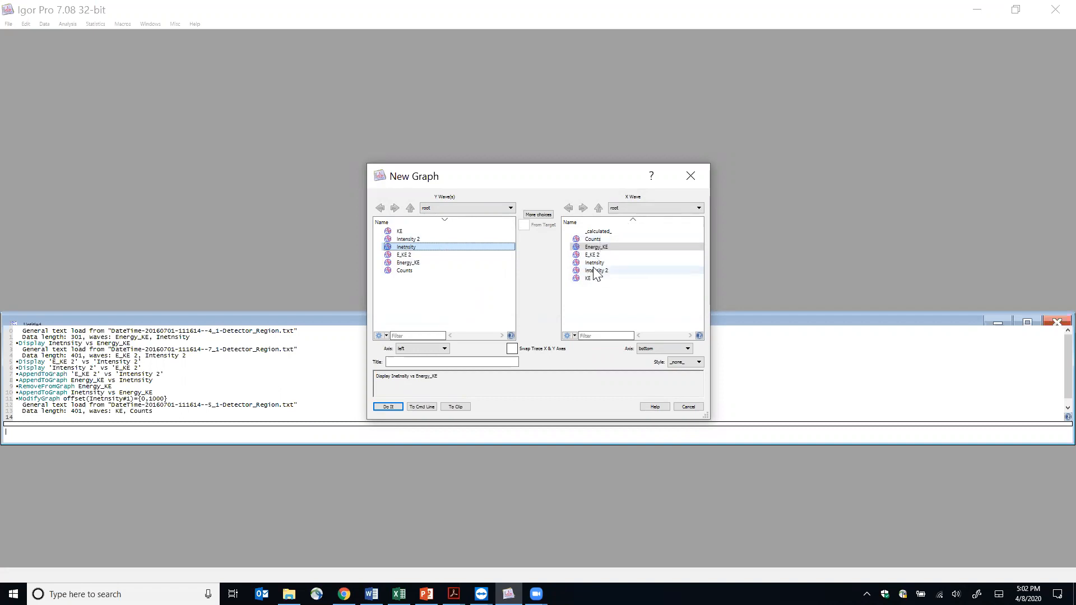
pyautogui.click(611, 248)
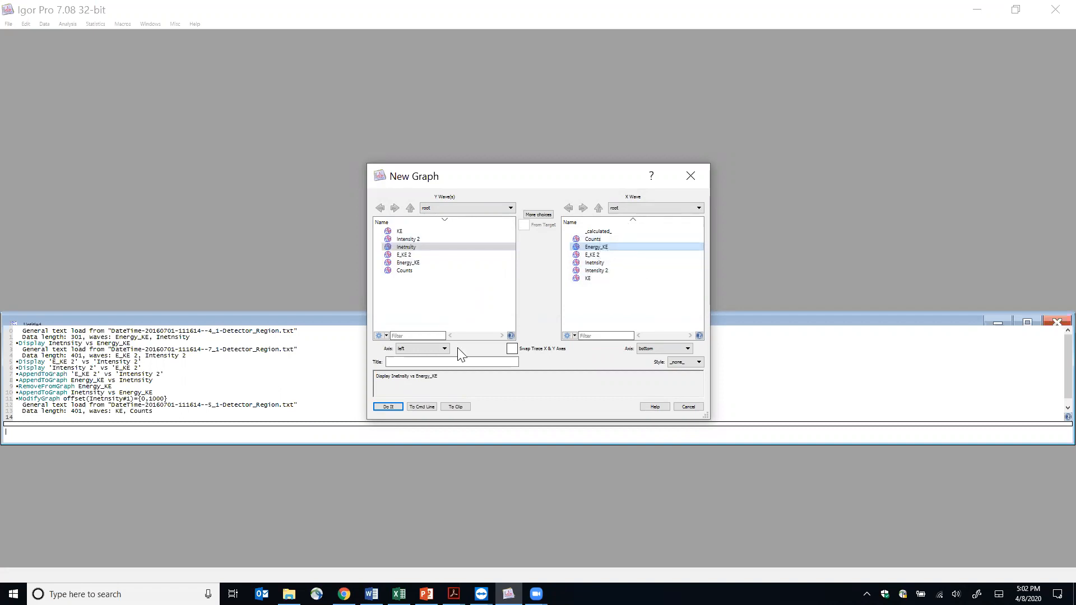
pyautogui.click(393, 407)
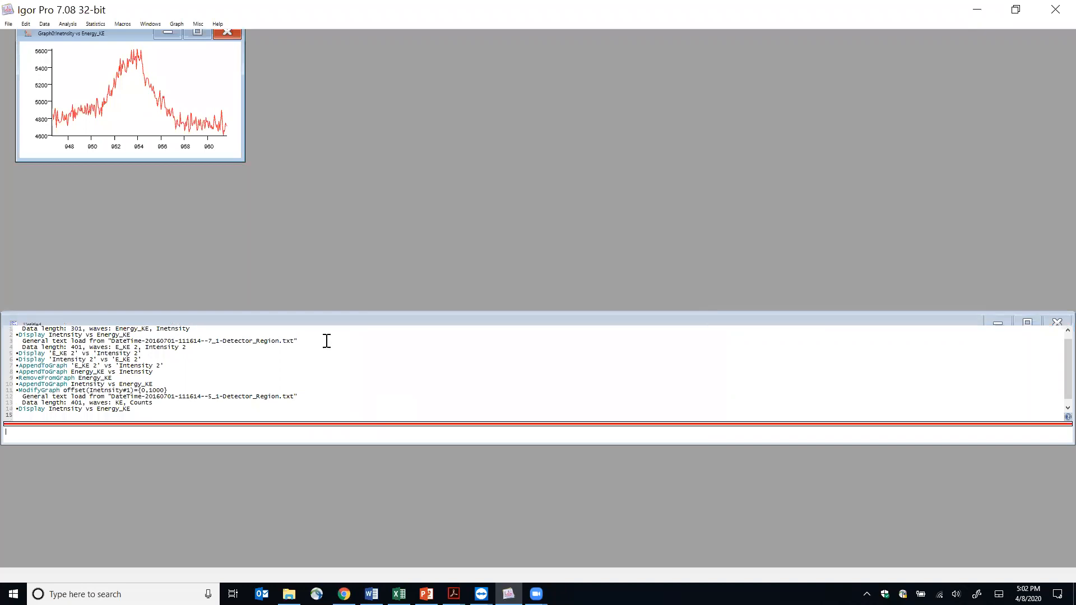
pyautogui.moveTo(239, 160); pyautogui.dragTo(498, 339)
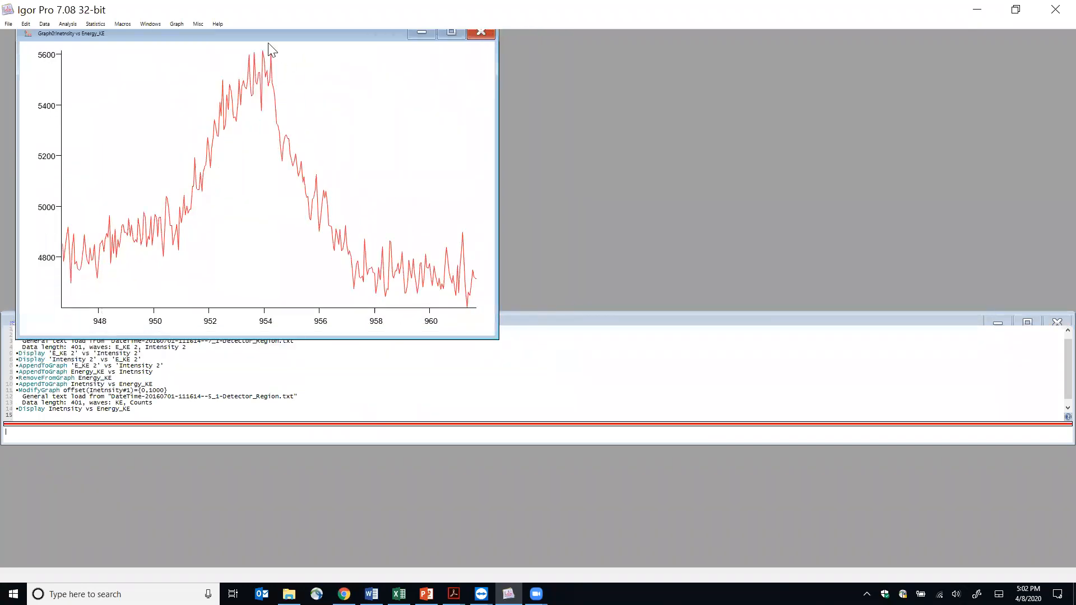
pyautogui.moveTo(558, 121); pyautogui.dragTo(519, 116)
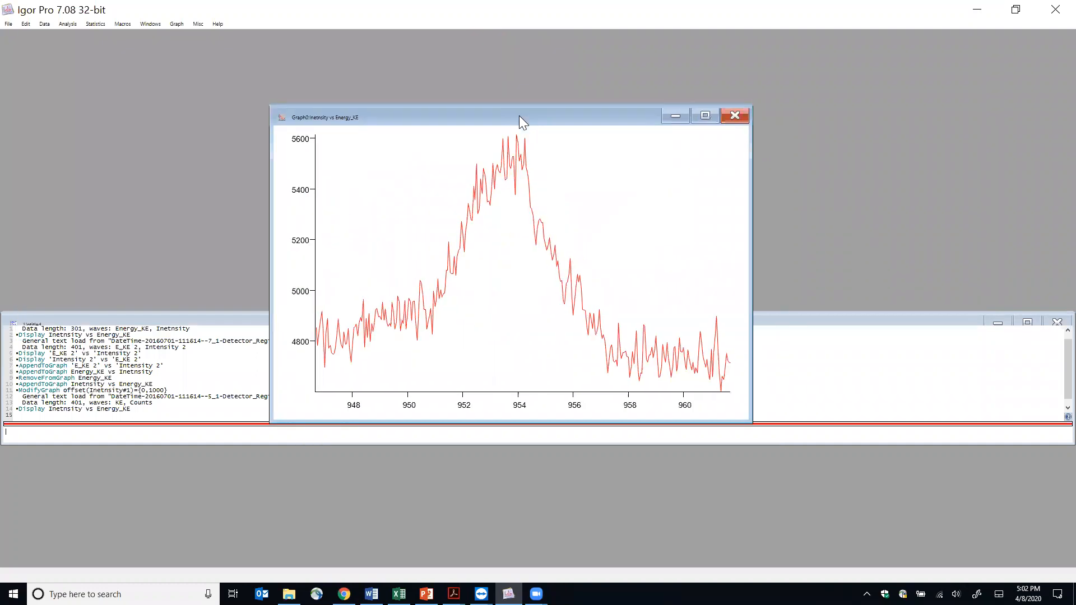
# Change the trace to black and display it as lines and markers with solid round markers
pyautogui.doubleClick(485, 179)
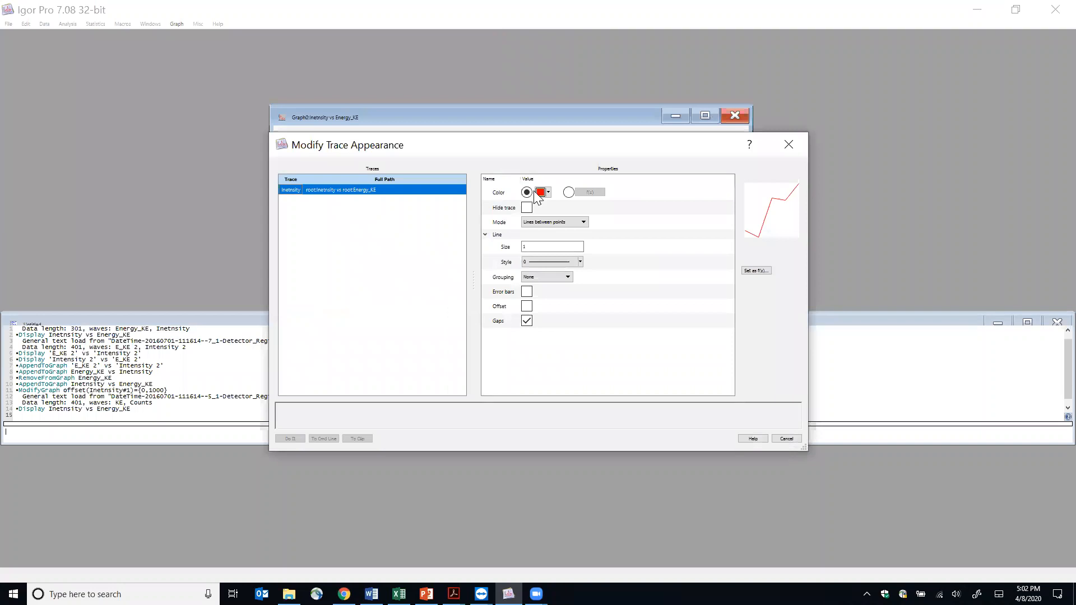
pyautogui.click(542, 192)
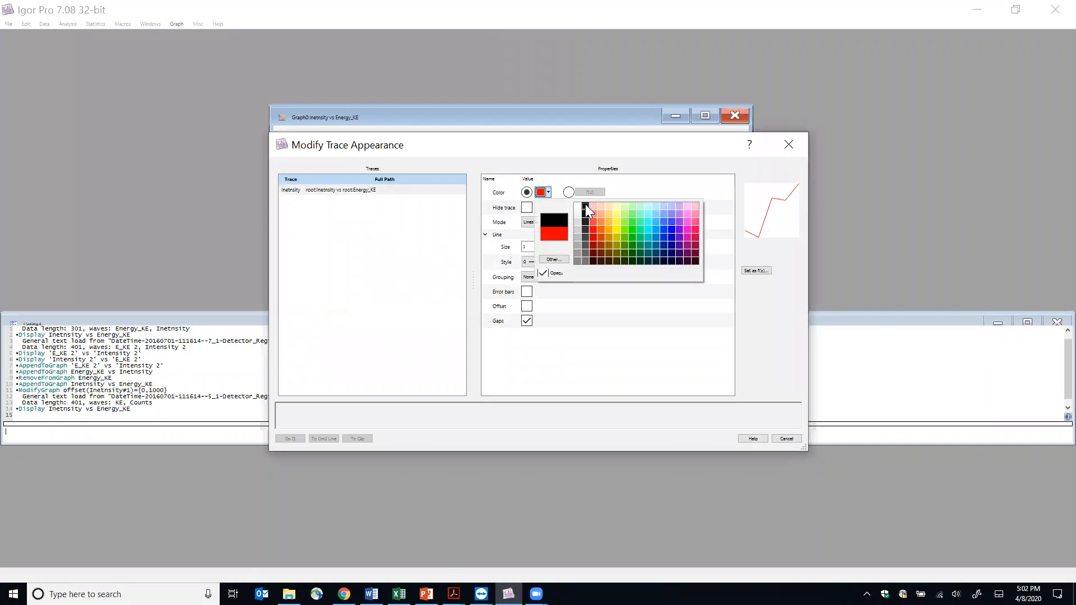
pyautogui.click(586, 206)
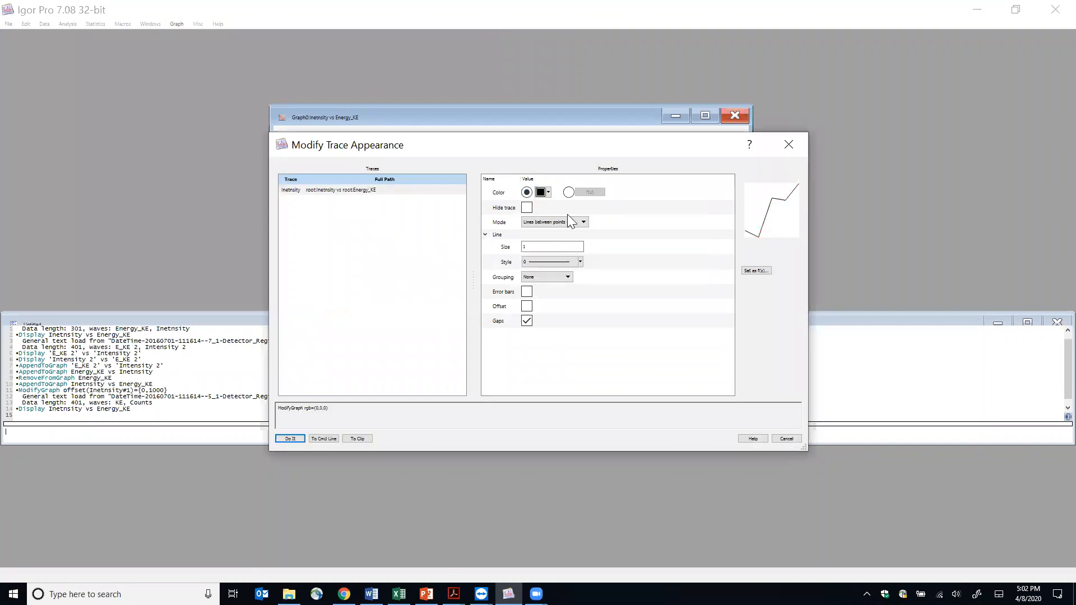
pyautogui.click(539, 222)
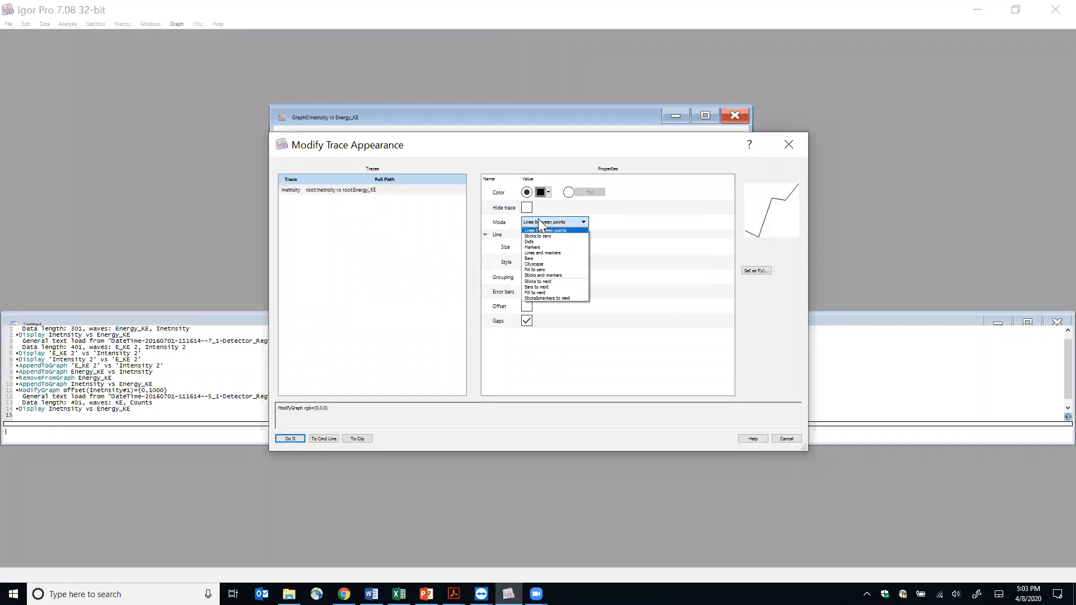
pyautogui.click(560, 253)
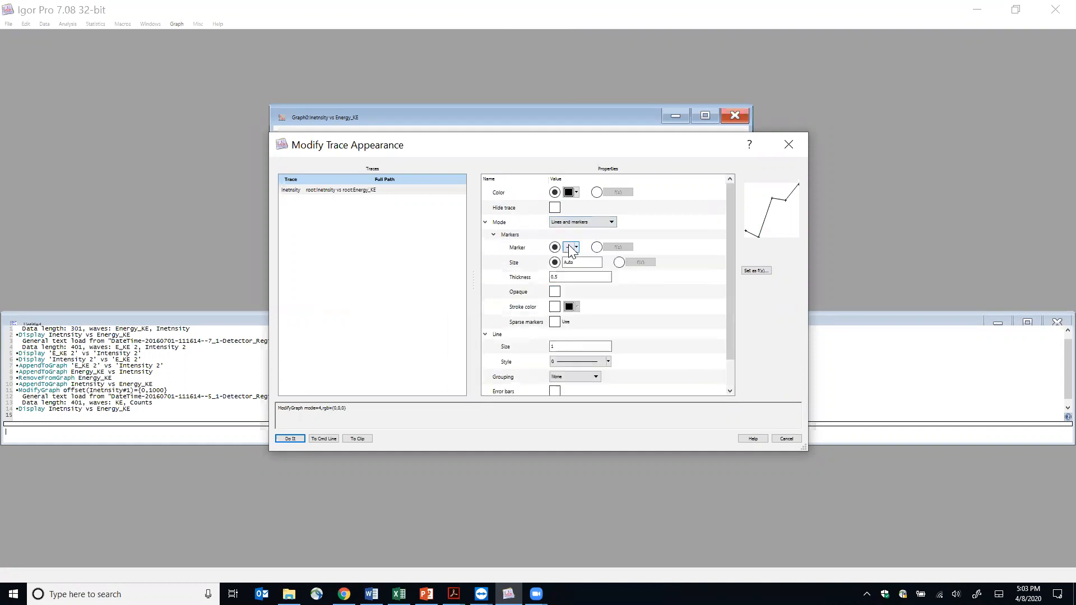
pyautogui.click(570, 248)
pyautogui.click(575, 282)
pyautogui.click(292, 440)
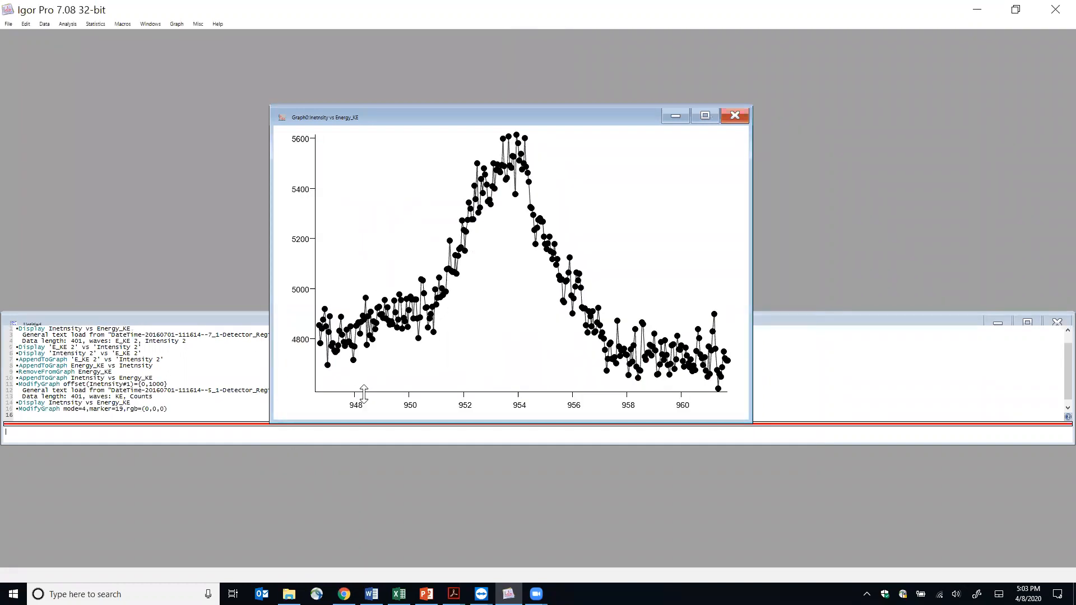
# Label the graph's left axis "Intensity"
pyautogui.doubleClick(313, 251)
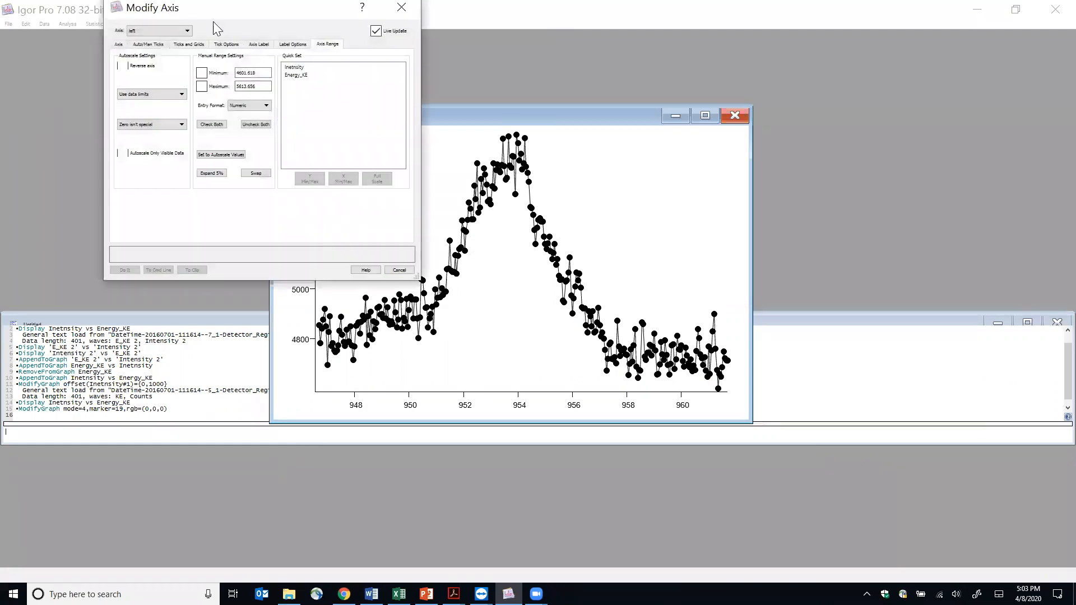
pyautogui.moveTo(214, 12); pyautogui.dragTo(451, 149)
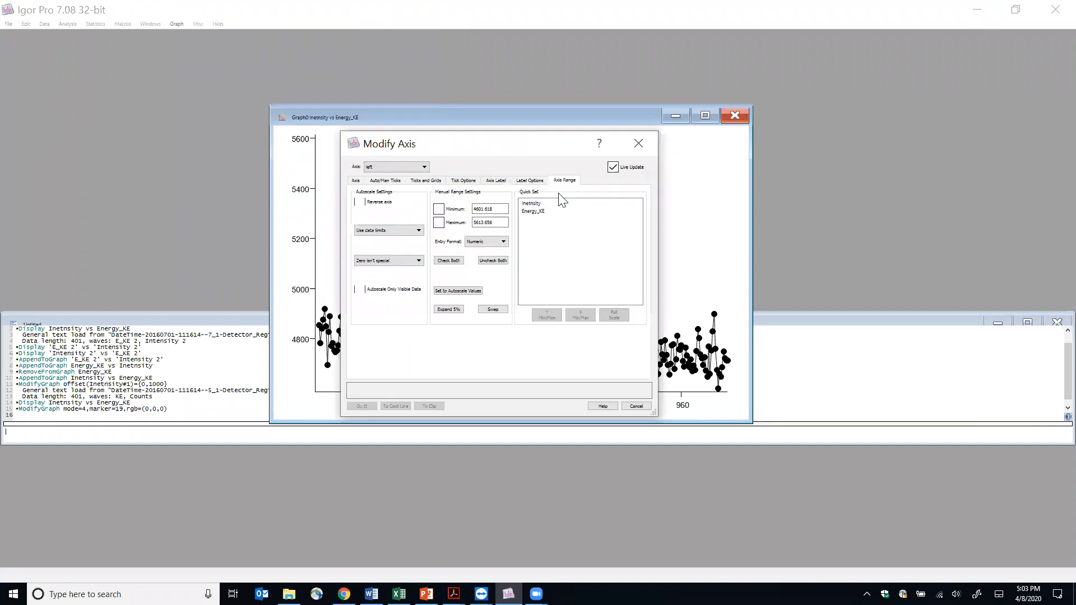
pyautogui.click(498, 182)
pyautogui.click(466, 219)
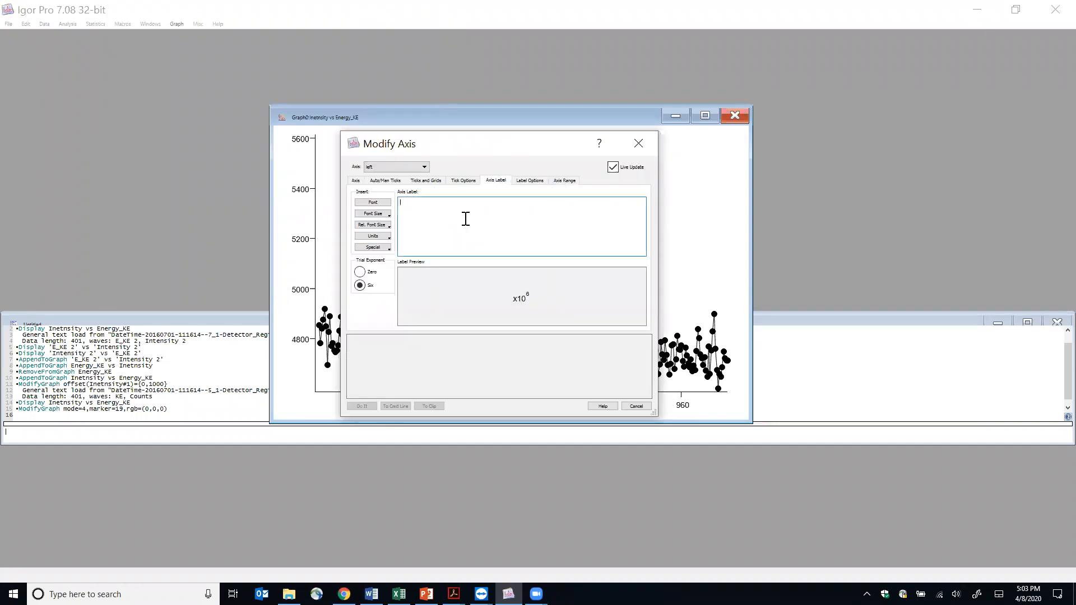
pyautogui.write('Intensity')
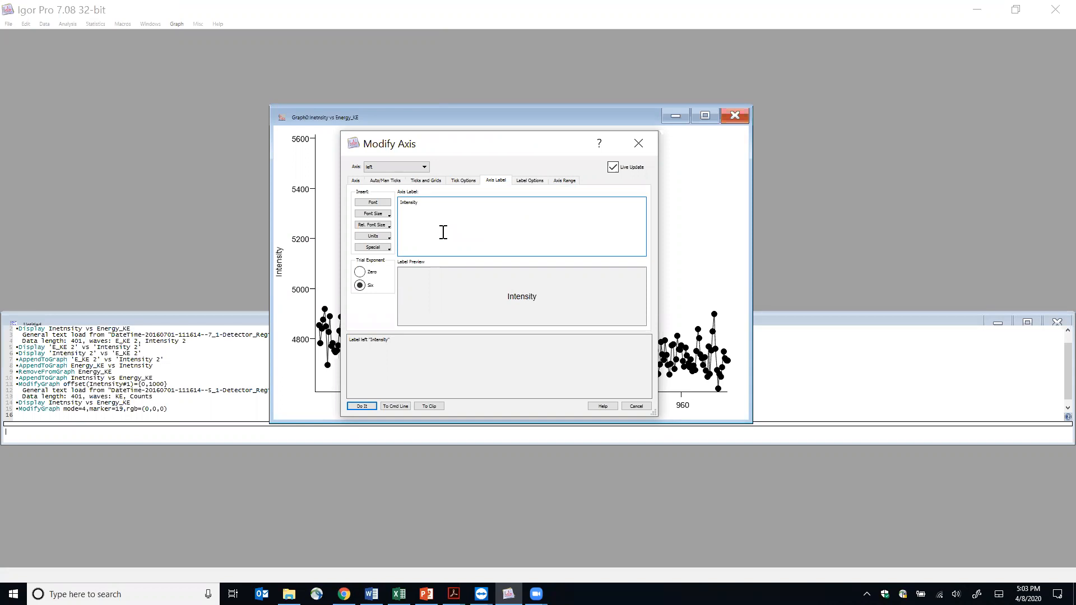
# Format the left axis label in Arial Black at font size 18
pyautogui.click(374, 203)
pyautogui.click(705, 180)
pyautogui.moveTo(547, 152); pyautogui.dragTo(879, 152)
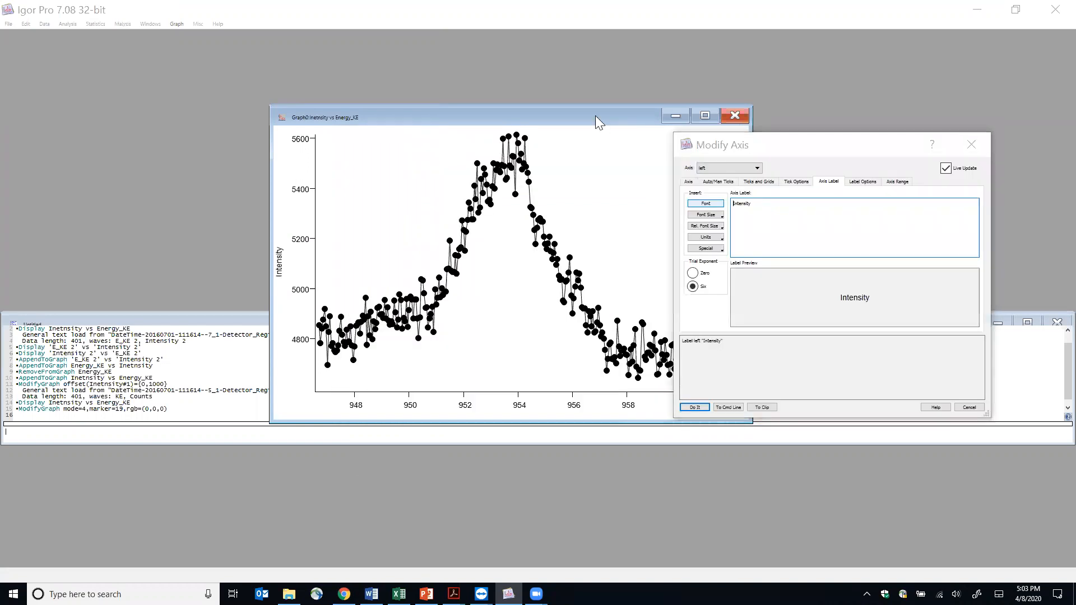
pyautogui.moveTo(791, 169); pyautogui.dragTo(817, 166)
pyautogui.click(732, 200)
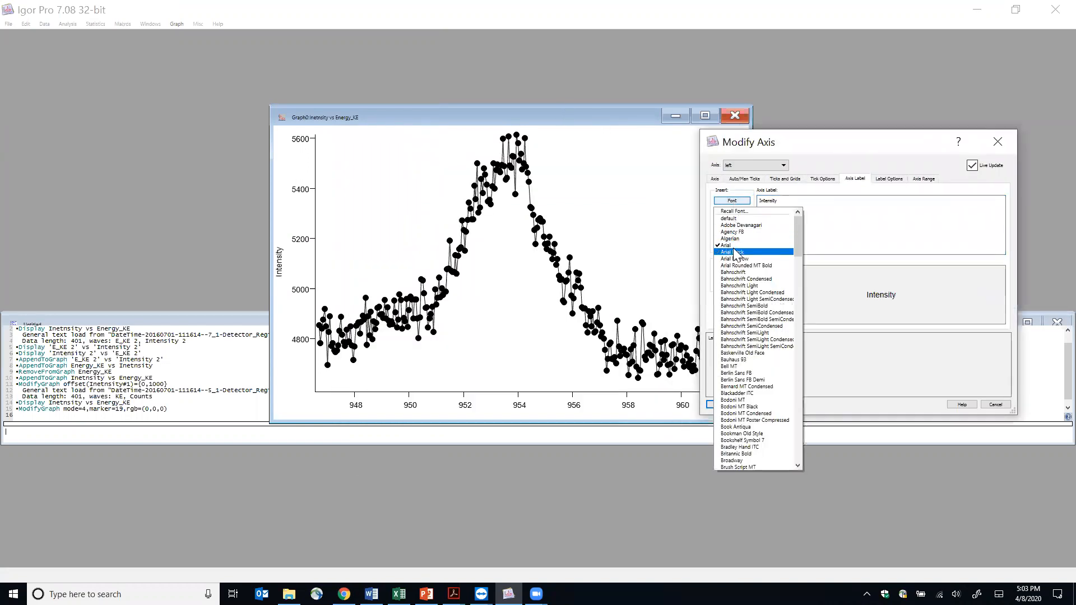
pyautogui.click(733, 252)
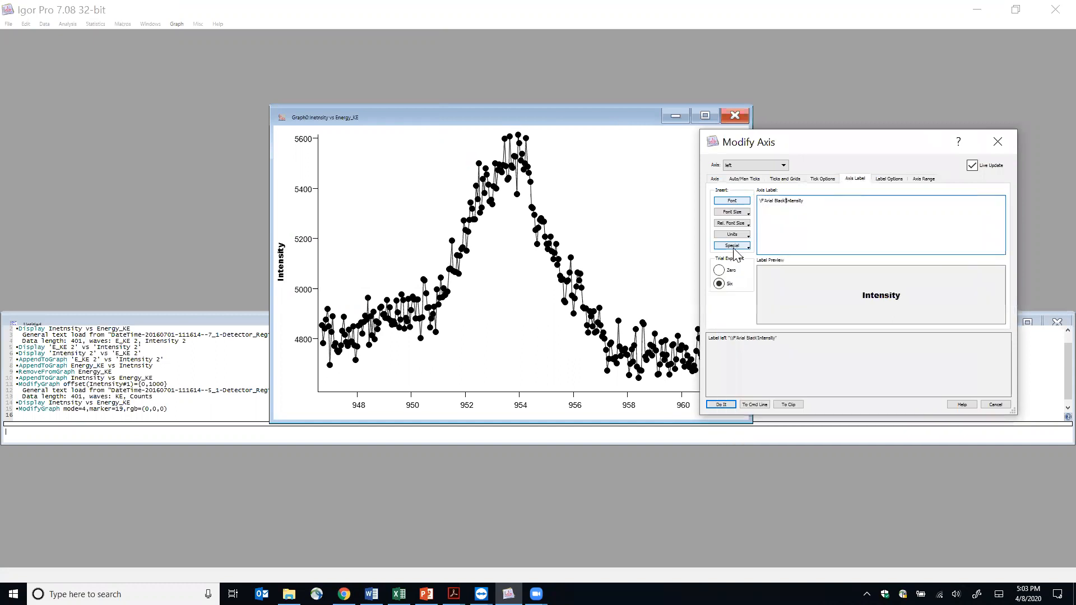
pyautogui.click(733, 212)
pyautogui.click(742, 388)
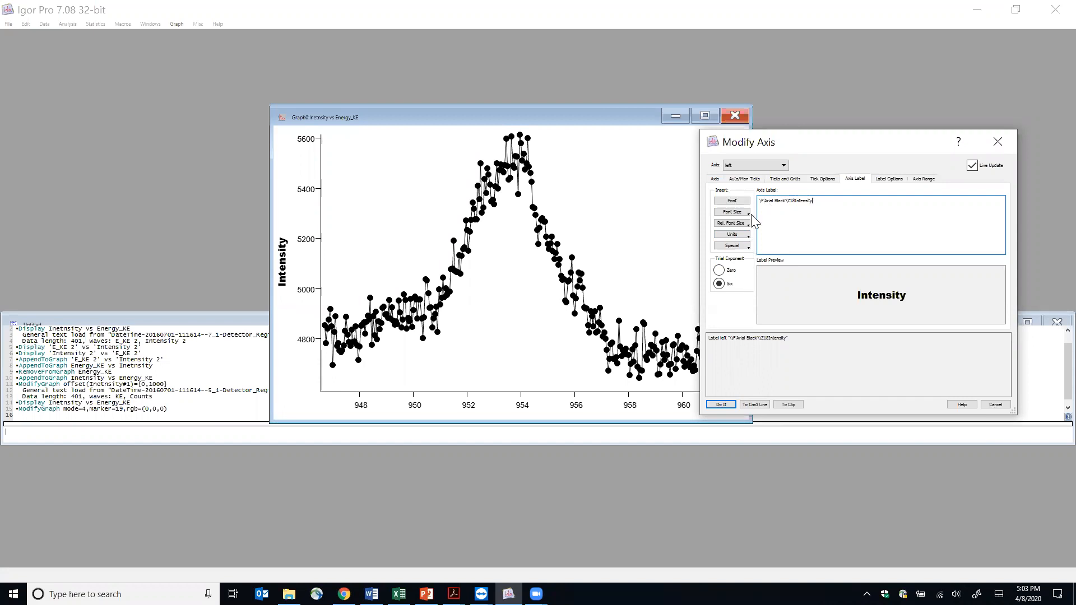
# Label the bottom axis "Kinetic ENergy" and apply the axis changes to the graph
pyautogui.click(746, 162)
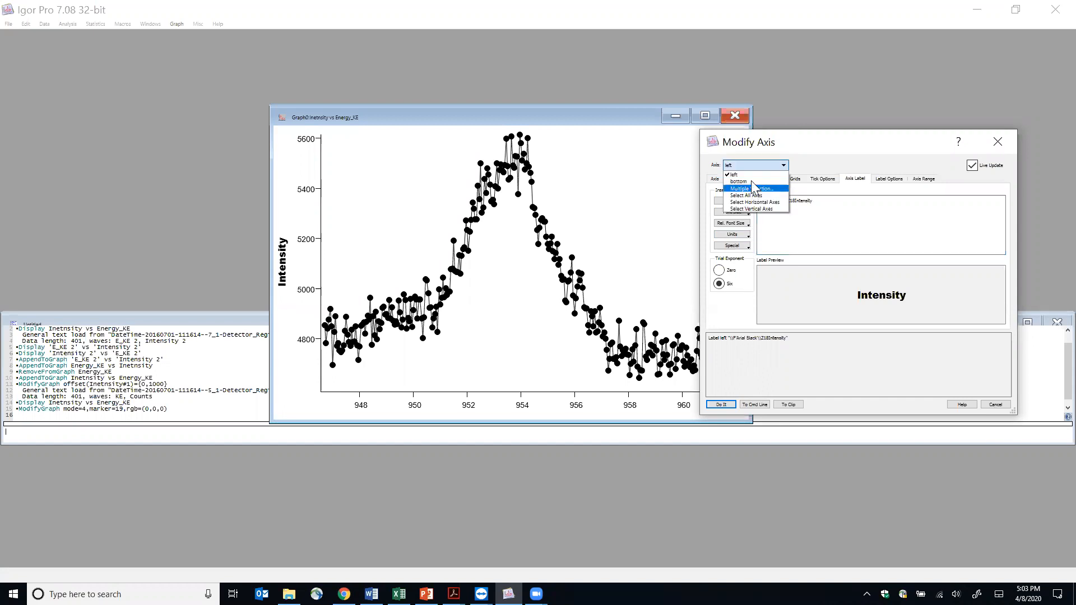
pyautogui.click(751, 181)
pyautogui.click(796, 212)
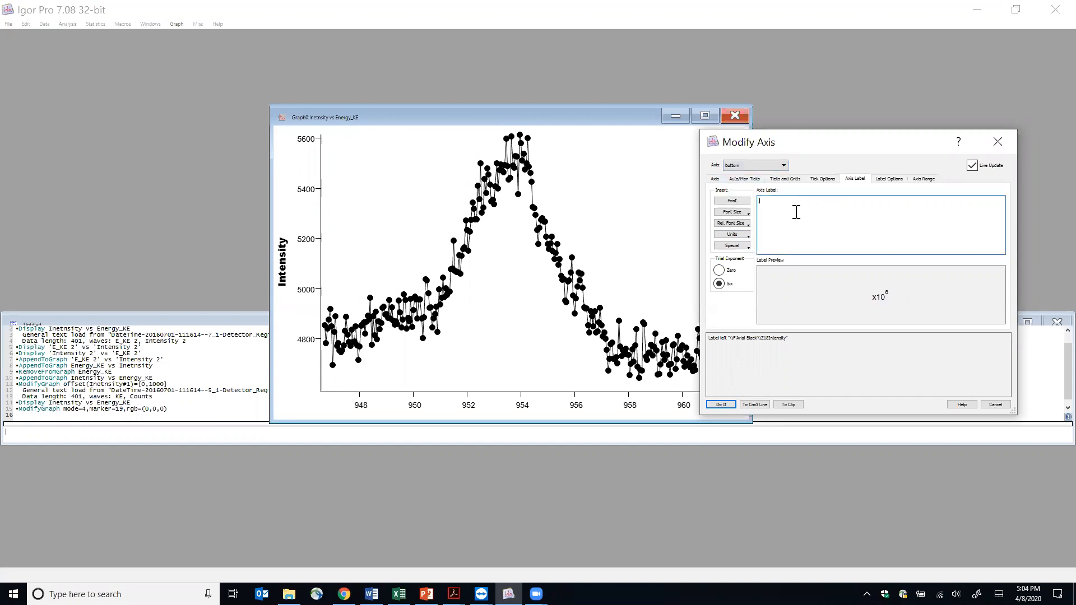
pyautogui.write('Kinetic ENergy')
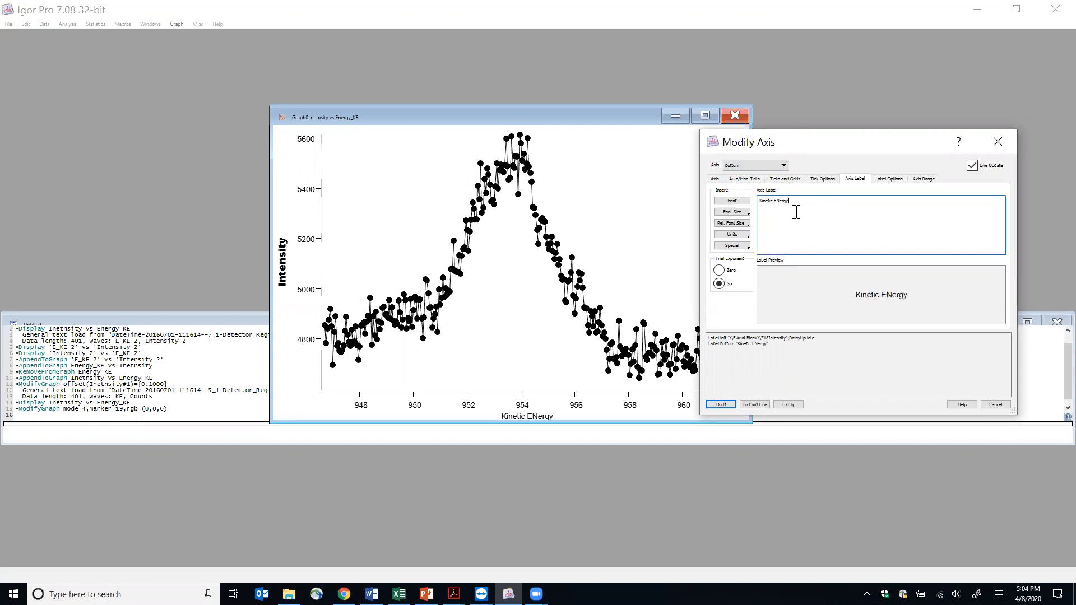
pyautogui.click(722, 405)
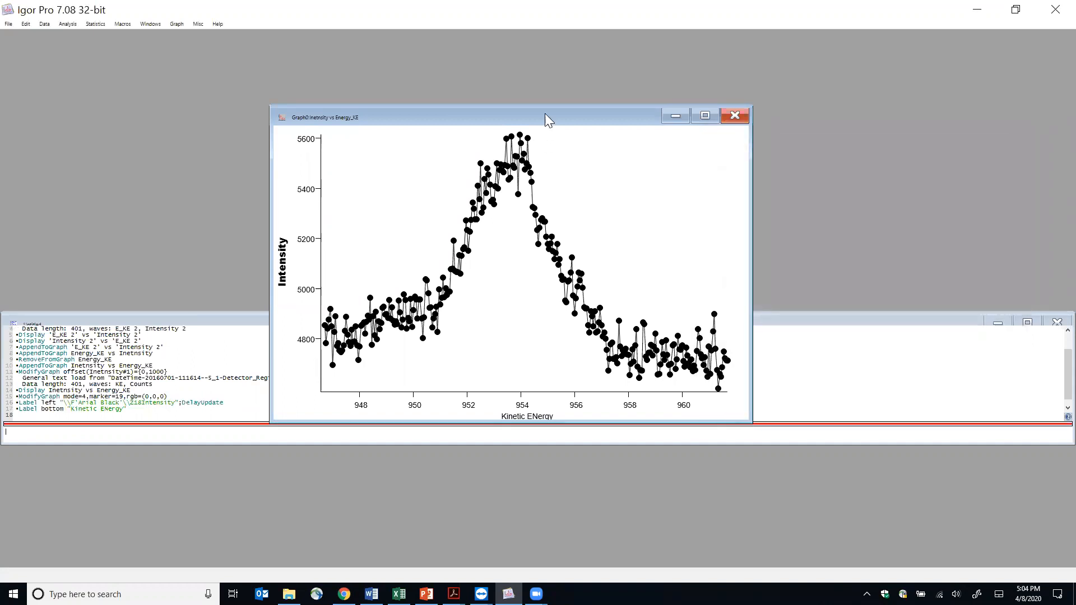
# Enlarge the graph window and format the bottom axis label in Arial Black at font size 24
pyautogui.moveTo(542, 119); pyautogui.dragTo(490, 69)
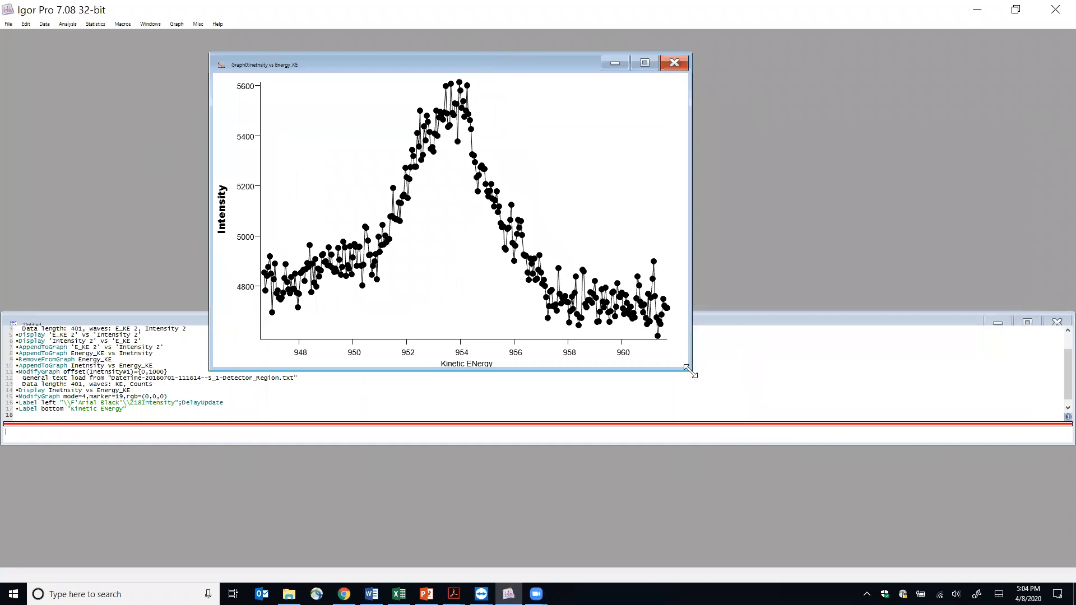
pyautogui.moveTo(693, 371); pyautogui.dragTo(785, 416)
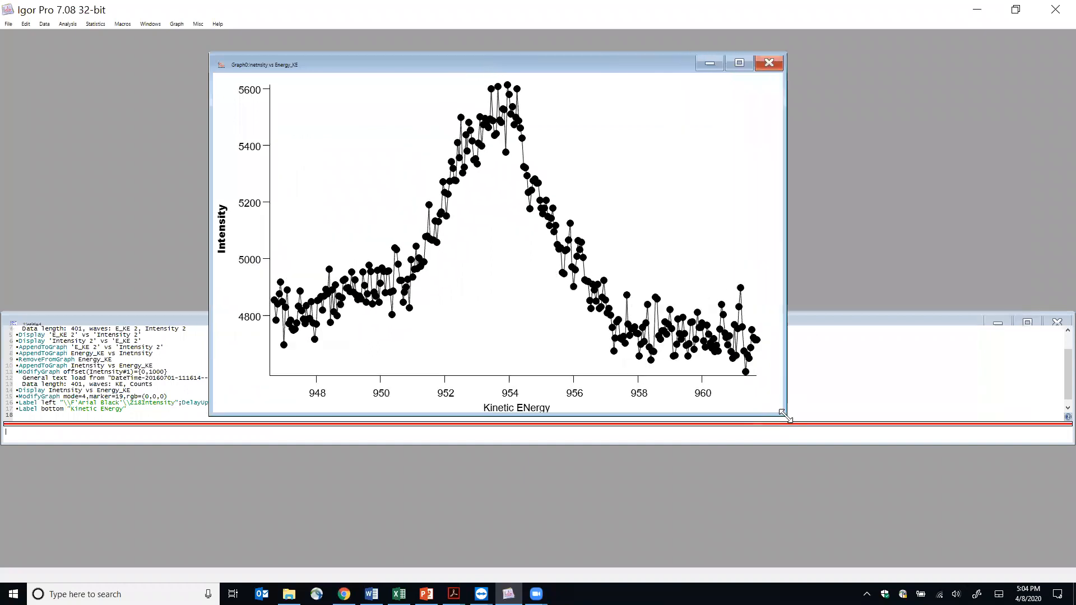
pyautogui.doubleClick(527, 405)
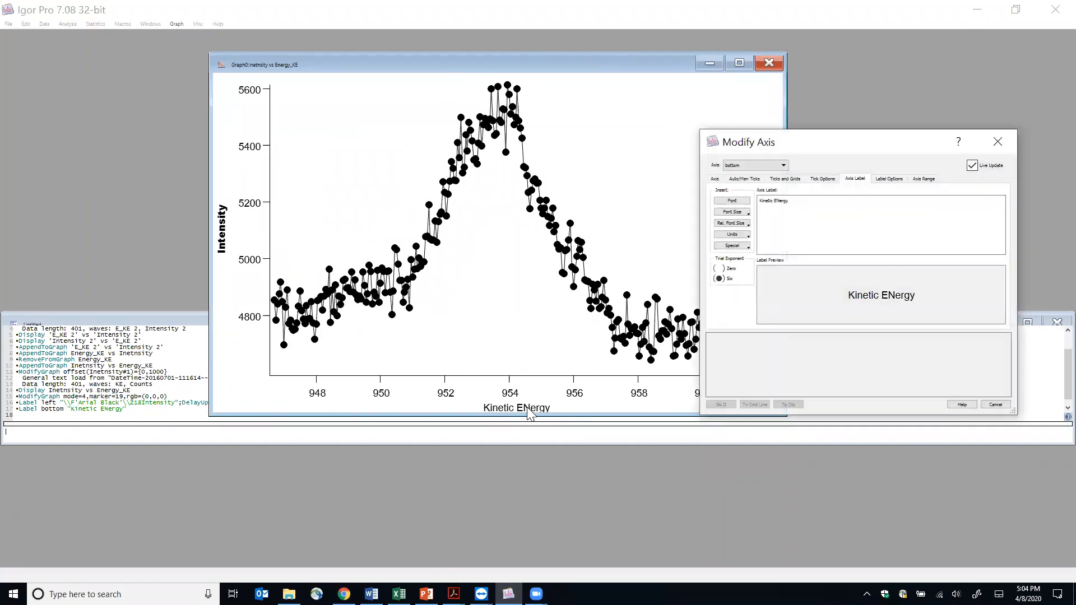
pyautogui.click(760, 202)
pyautogui.click(738, 202)
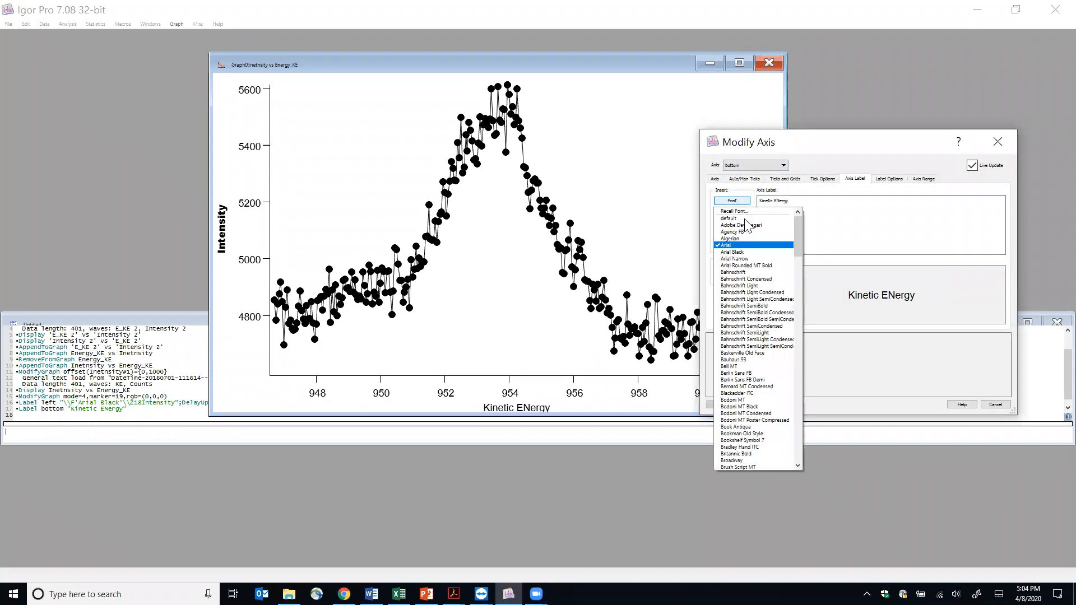
pyautogui.click(744, 258)
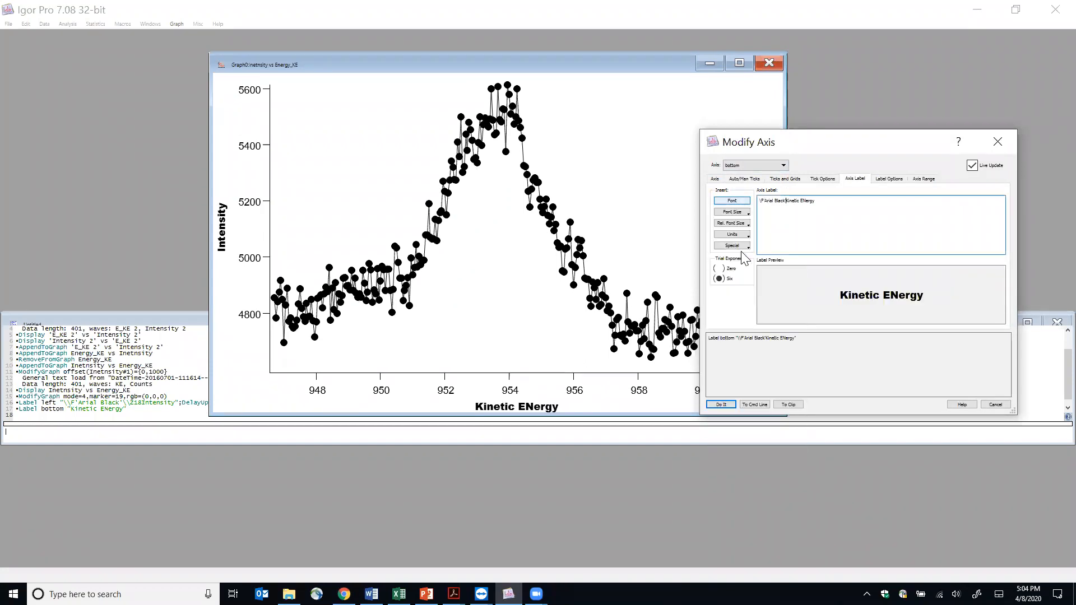
pyautogui.click(744, 213)
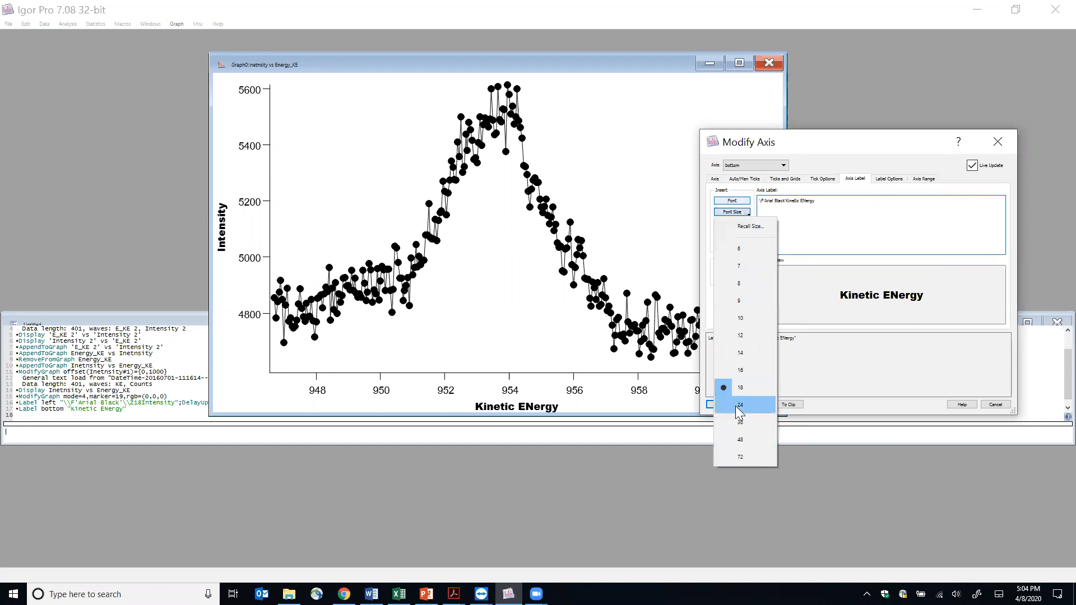
pyautogui.click(736, 406)
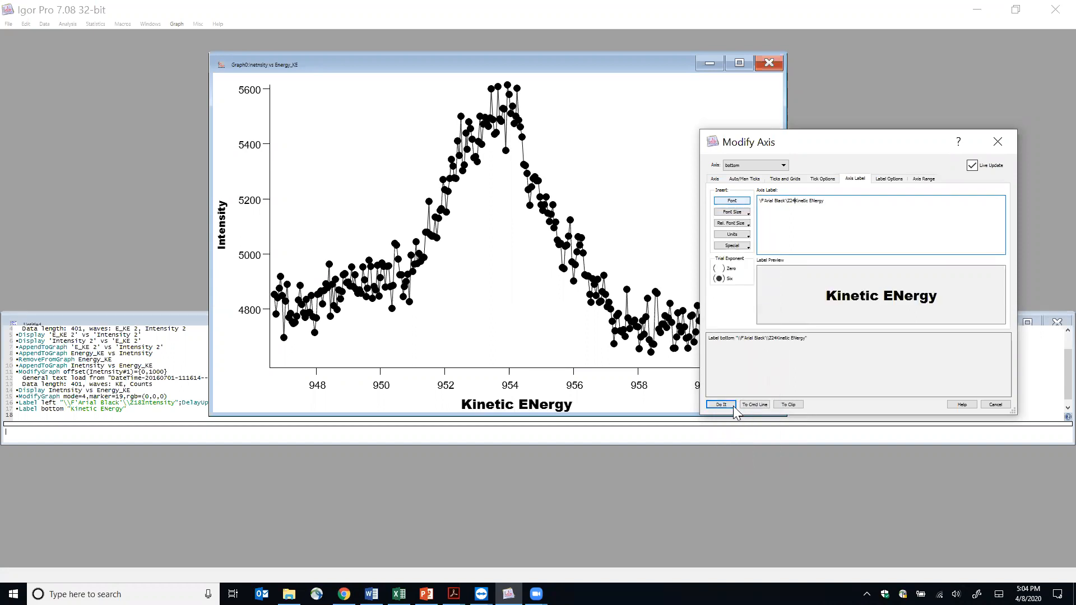
# Try the log mode on the bottom axis and return it to linear
pyautogui.click(718, 180)
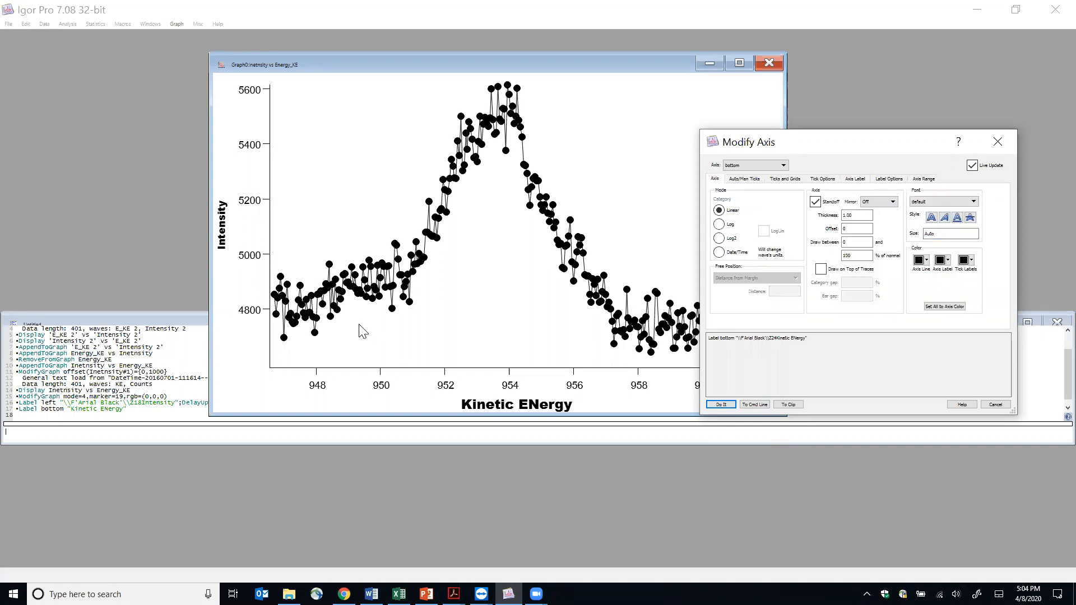
pyautogui.click(719, 225)
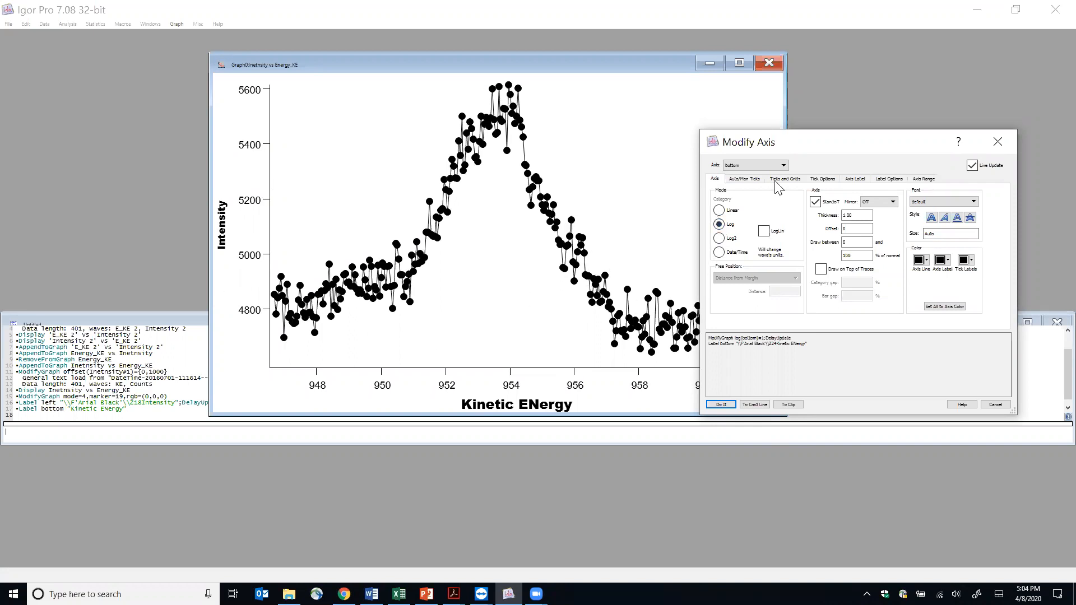
pyautogui.click(719, 212)
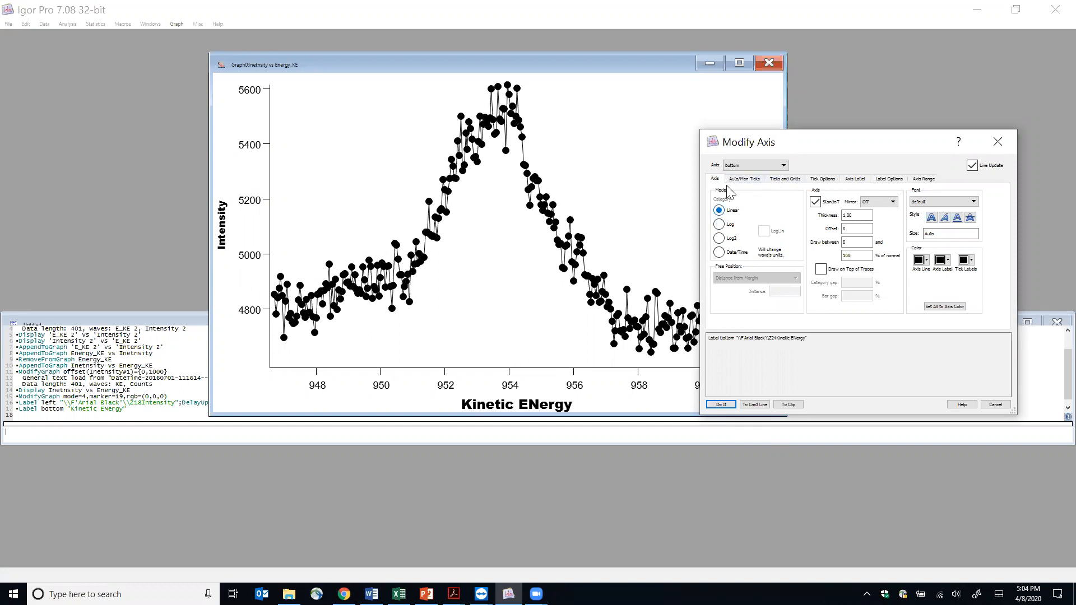
# Turn on minor ticks for both the bottom and the left axis
pyautogui.click(745, 179)
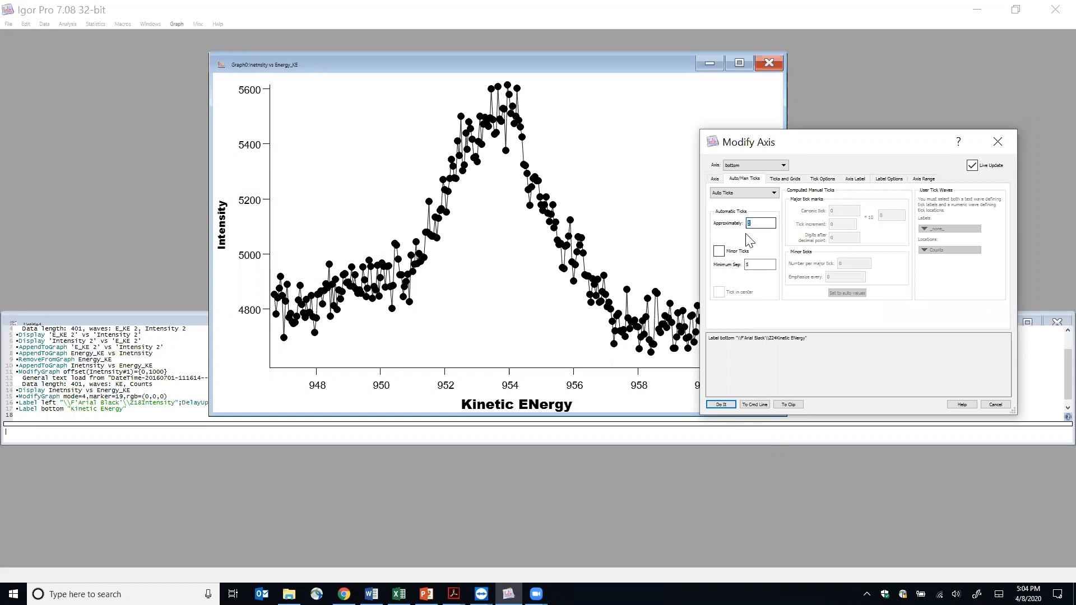
pyautogui.click(719, 252)
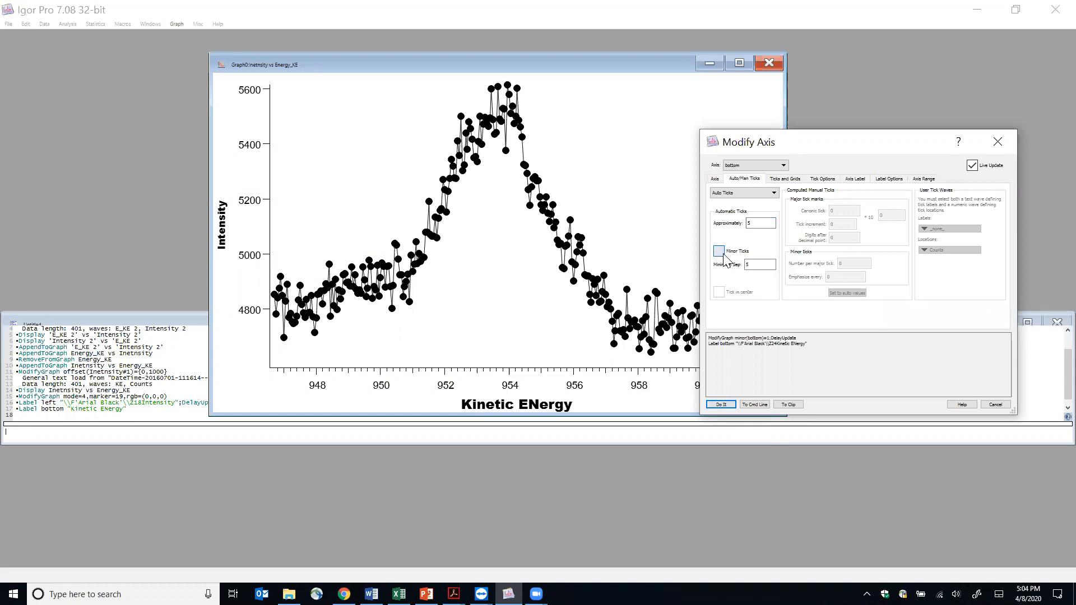
pyautogui.click(751, 166)
pyautogui.click(746, 174)
pyautogui.click(719, 251)
# Set the left axis's approximate number of automatic ticks to 10
pyautogui.click(756, 223)
pyautogui.press('BackSpace')
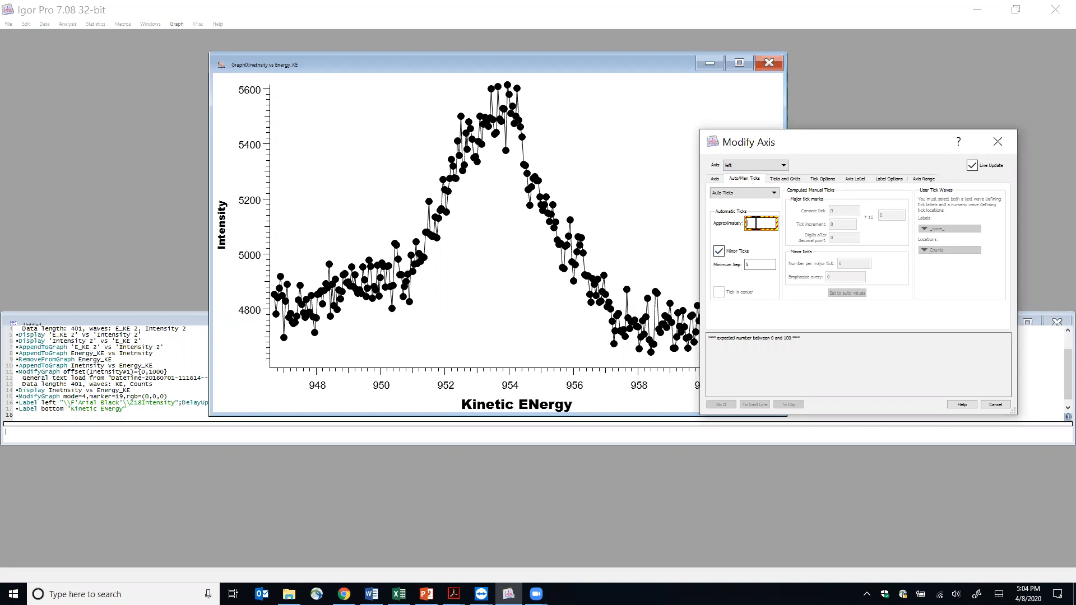
pyautogui.write('10')
# Set the minimum separation of the left axis's minor ticks to 2
pyautogui.doubleClick(758, 264)
pyautogui.press('BackSpace')
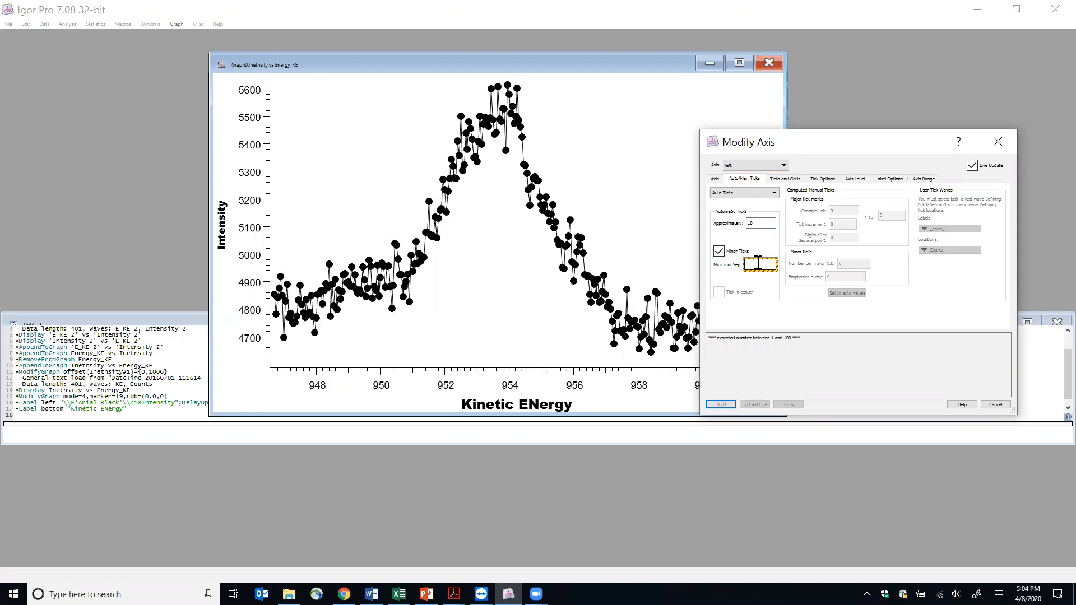
pyautogui.write('2')
pyautogui.press('BackSpace')
pyautogui.press('BackSpace')
pyautogui.write('2')
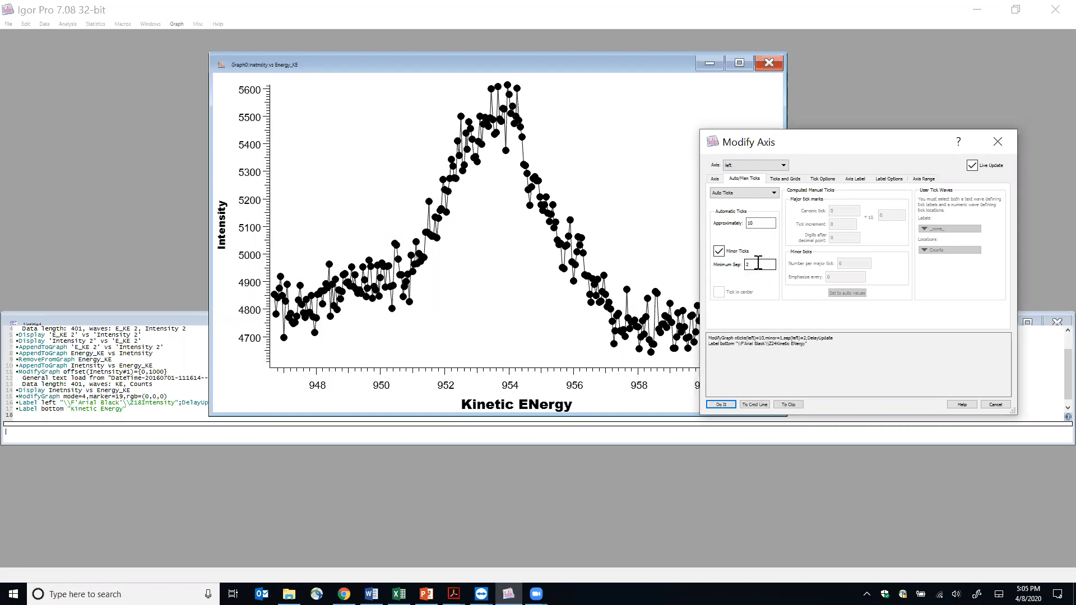
# Set the left axis's approximate number of automatic ticks to 5, keeping minor ticks enabled
pyautogui.doubleClick(752, 224)
pyautogui.write('5')
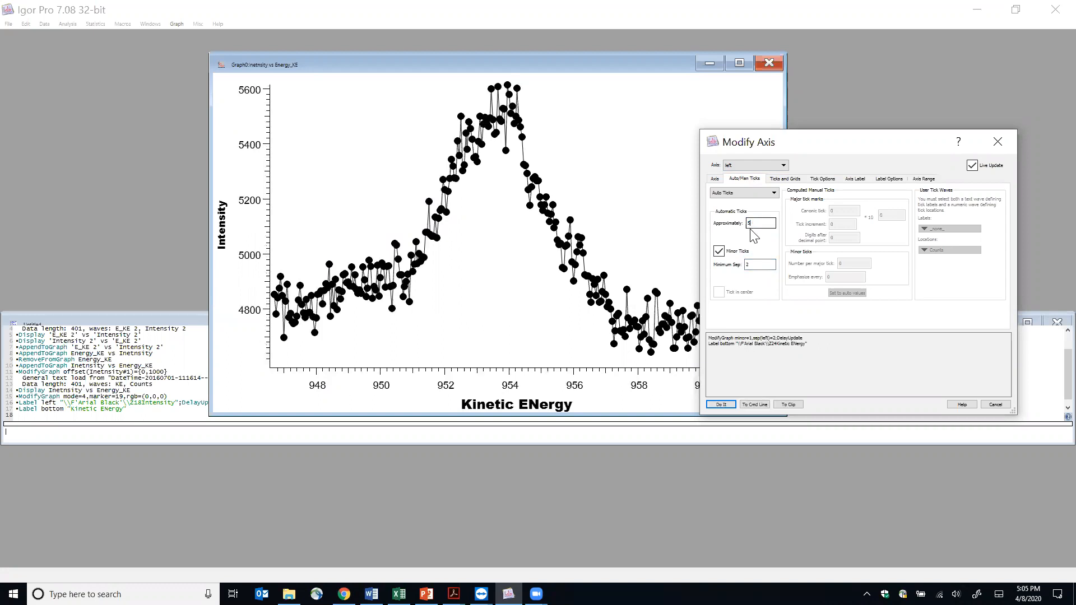
pyautogui.click(719, 252)
pyautogui.click(719, 251)
# Try scientific exponential labels on the left axis and return them to engineering
pyautogui.click(778, 180)
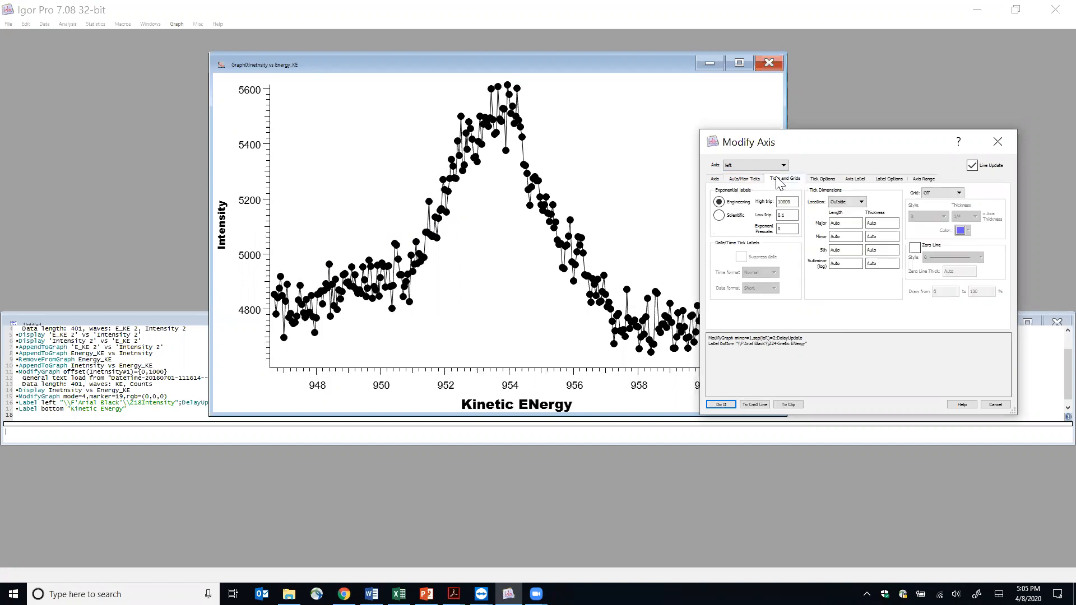
pyautogui.click(829, 178)
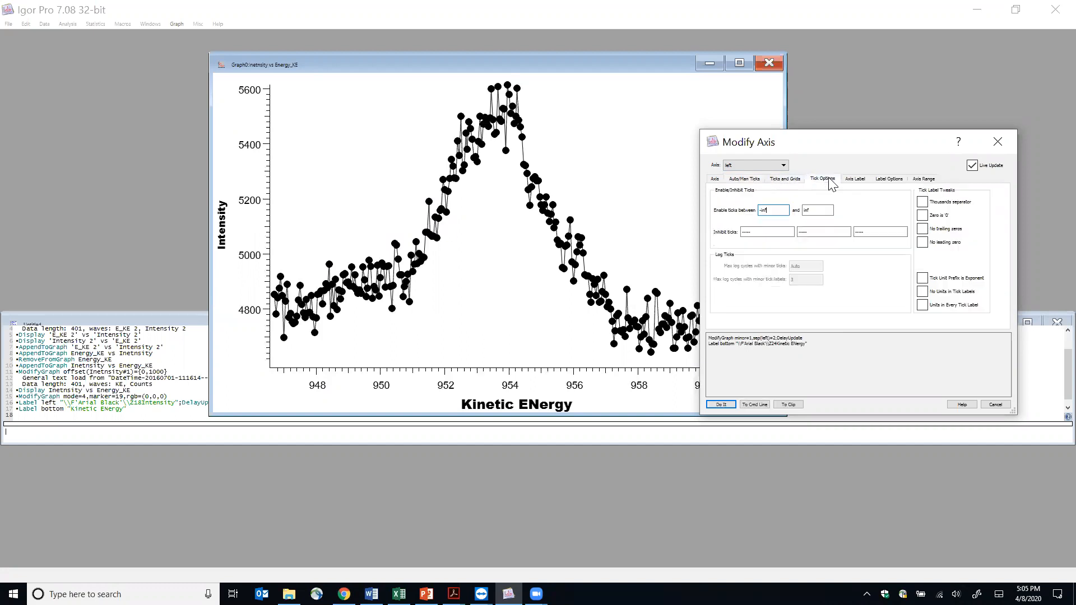
pyautogui.click(786, 179)
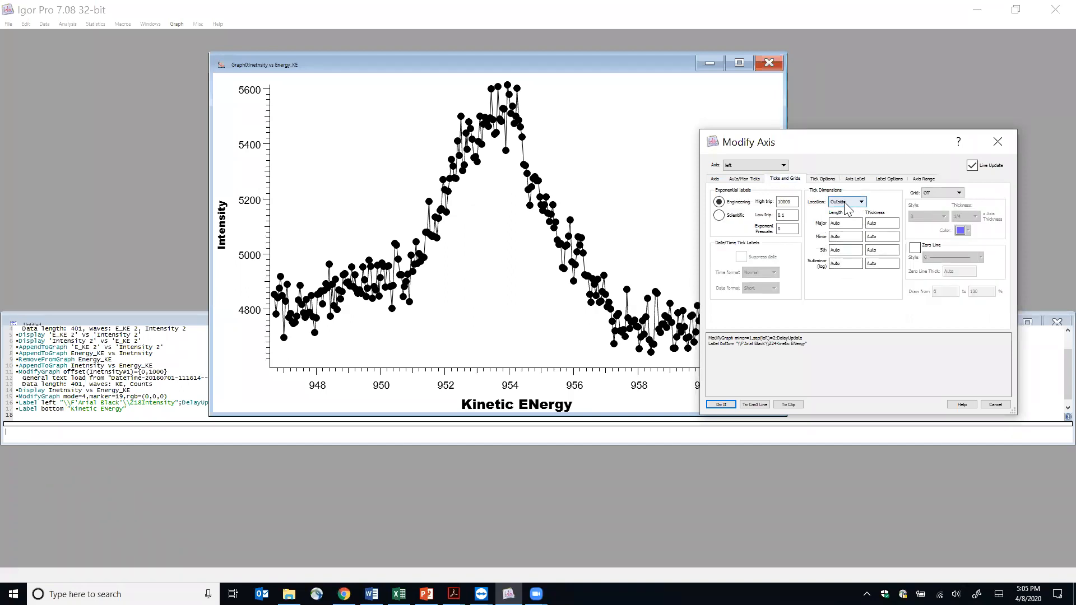
pyautogui.click(719, 216)
pyautogui.click(719, 202)
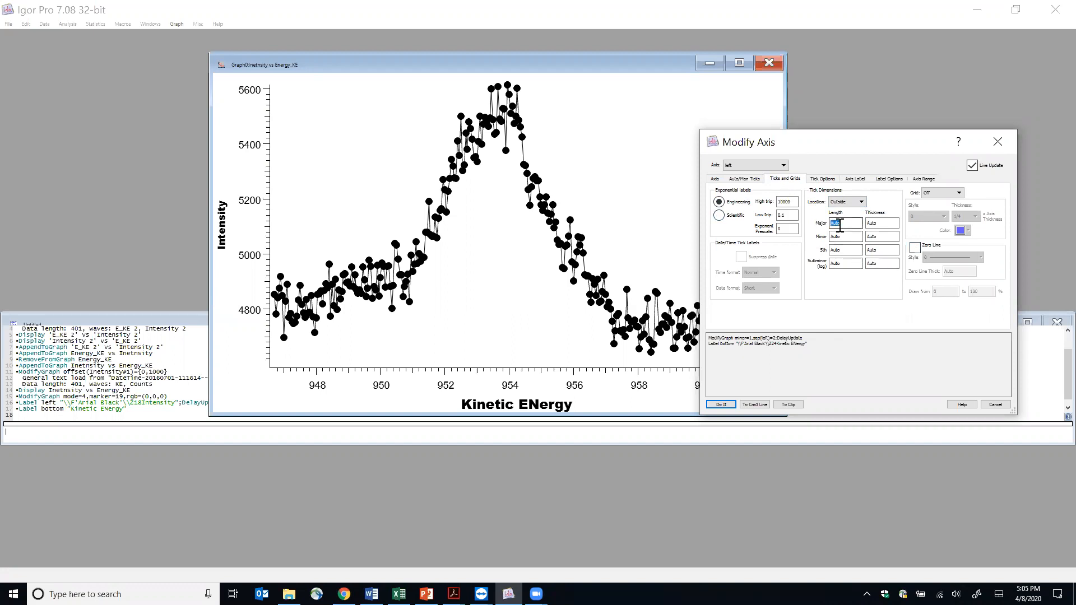
# Set the left axis's major tick length to 10 and its minor tick length to 2
pyautogui.write('5')
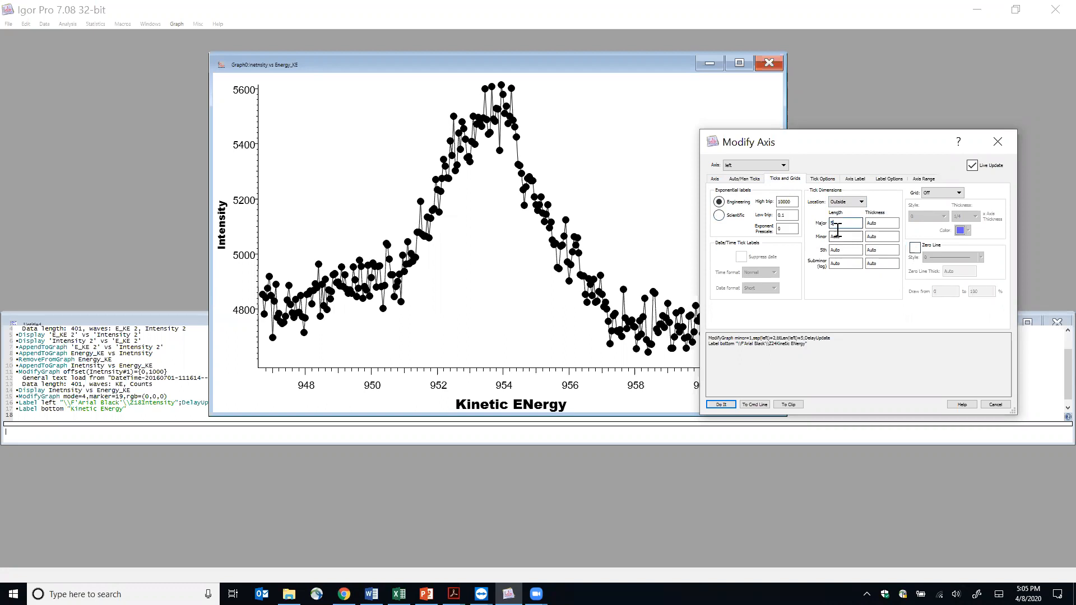
pyautogui.write('1')
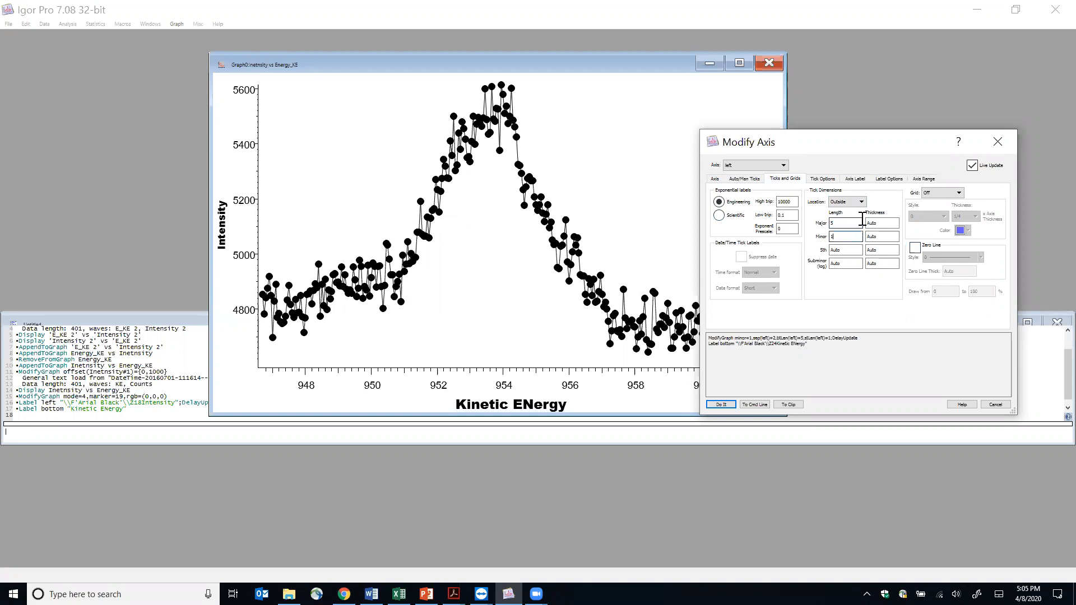
pyautogui.press('BackSpace')
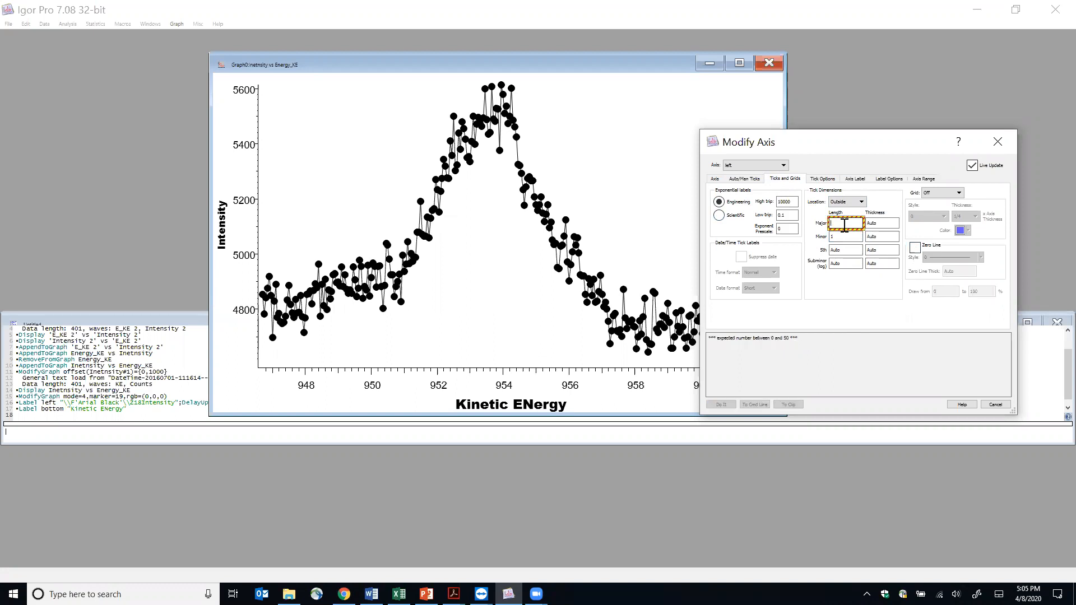
pyautogui.write('10')
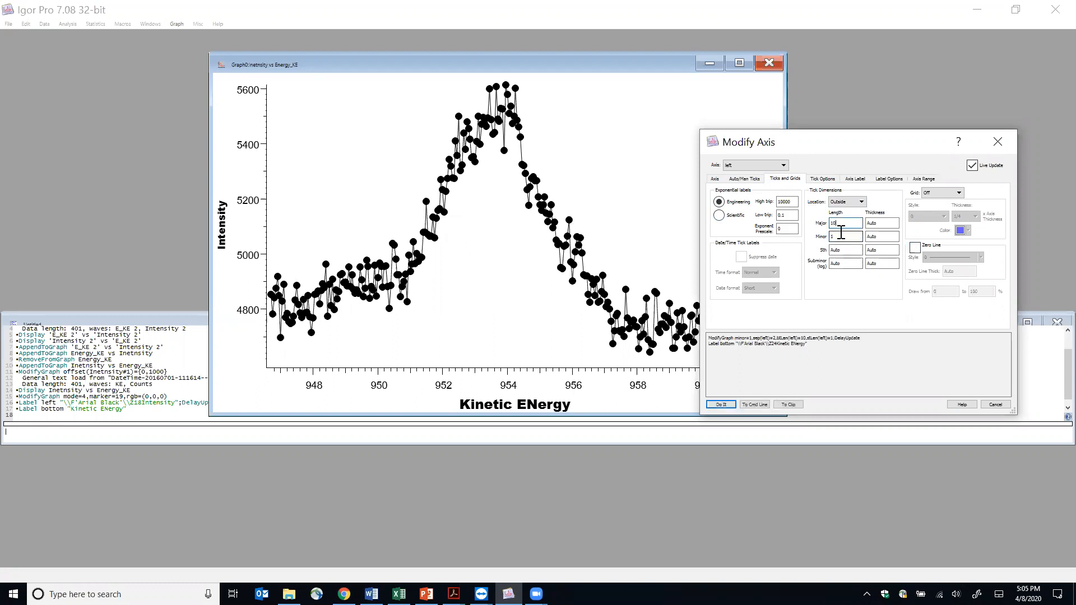
pyautogui.click(842, 237)
# Set a manual maximum of 5600 for the left axis range
pyautogui.click(925, 179)
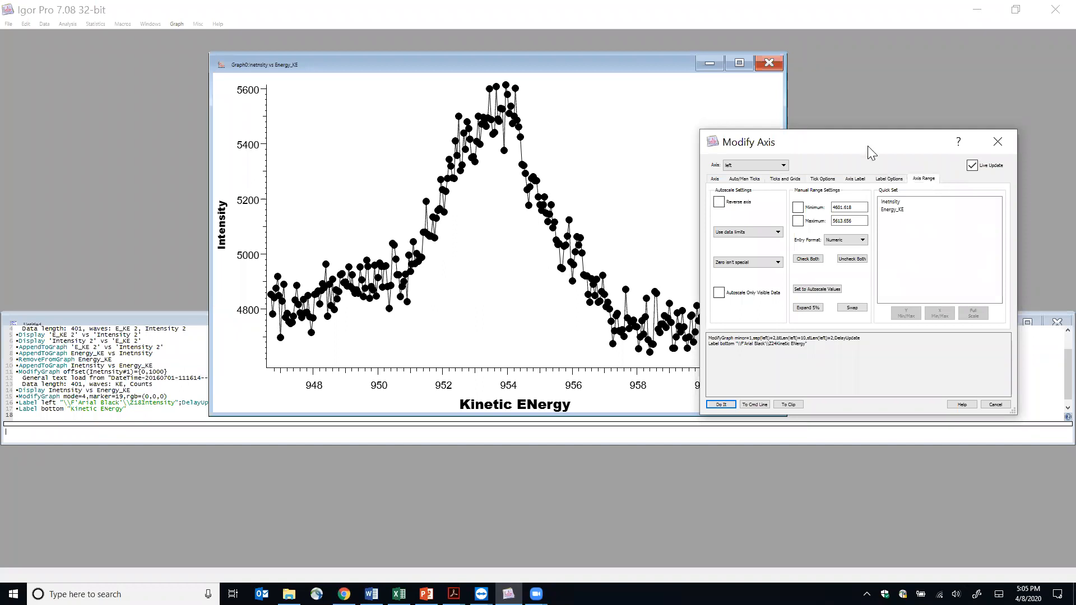
pyautogui.moveTo(868, 146); pyautogui.dragTo(992, 123)
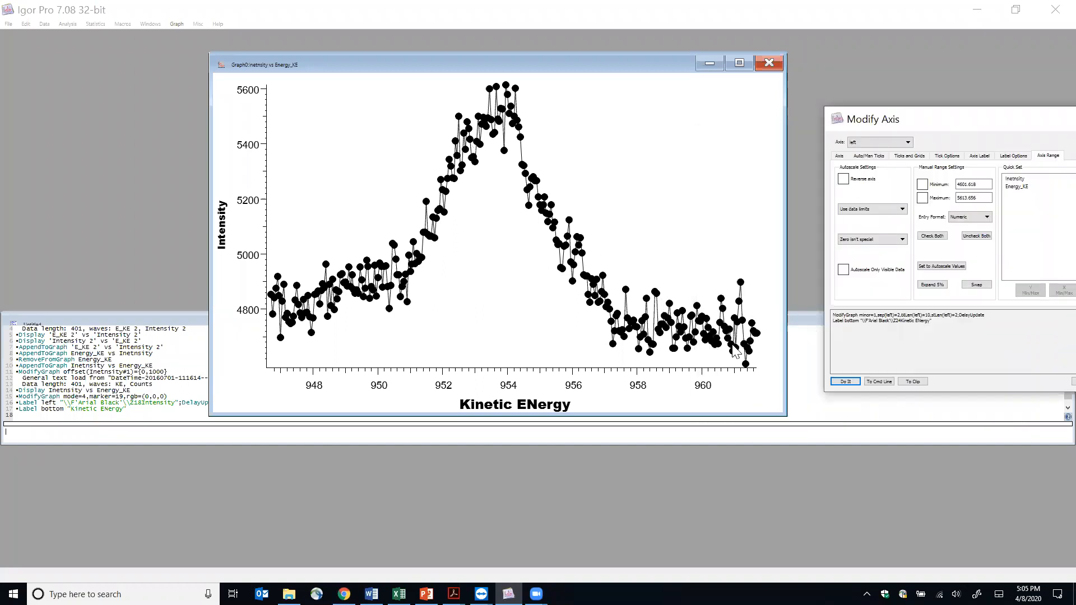
pyautogui.click(468, 62)
pyautogui.moveTo(930, 130); pyautogui.dragTo(135, 201)
pyautogui.click(191, 272)
pyautogui.press('BackSpace')
pyautogui.press('BackSpace')
pyautogui.press('BackSpace')
pyautogui.press('BackSpace')
pyautogui.press('BackSpace')
pyautogui.press('BackSpace')
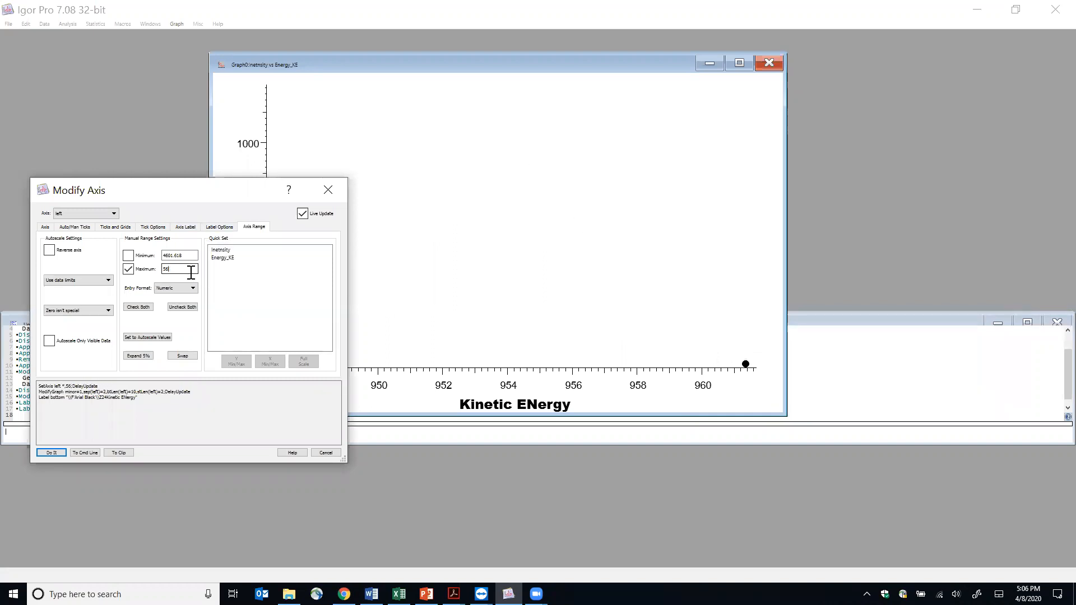
pyautogui.write('00')
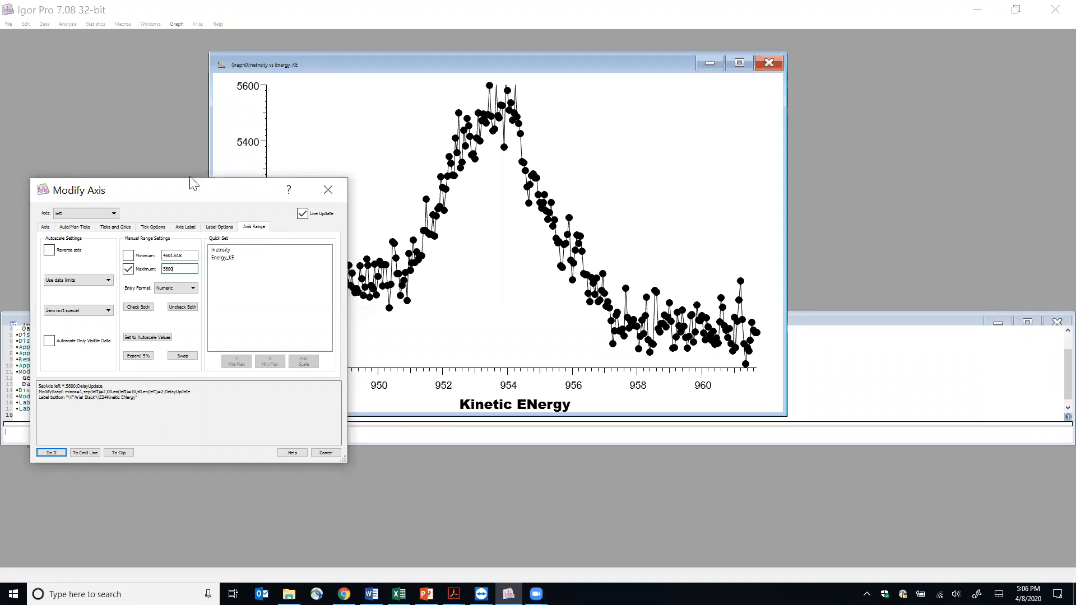
# Apply the axis changes to the graph and make the graph window narrower and slightly taller
pyautogui.moveTo(202, 191); pyautogui.dragTo(931, 217)
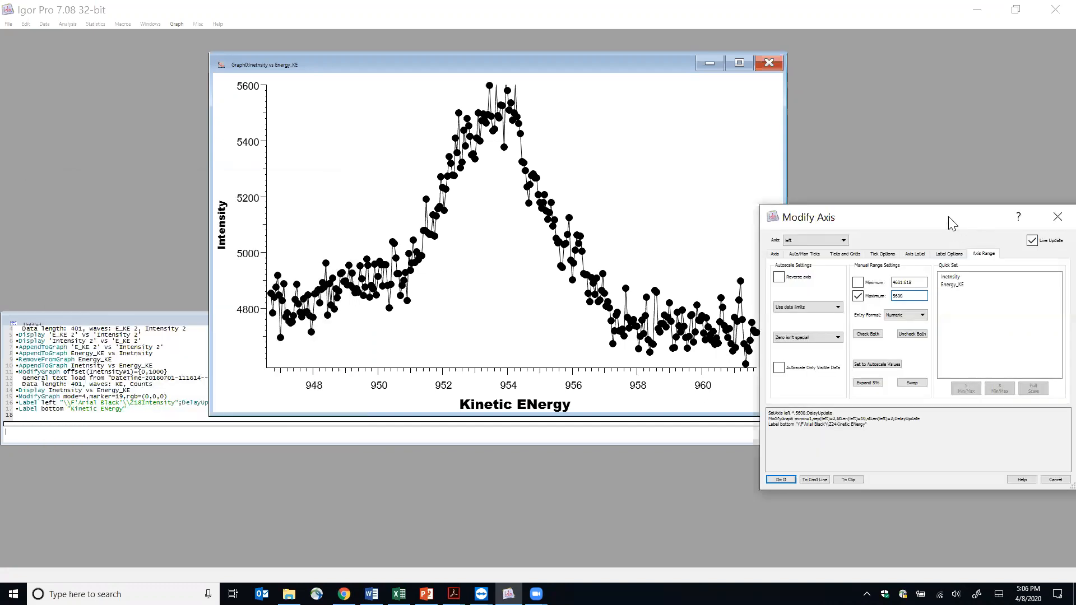
pyautogui.moveTo(1014, 221); pyautogui.dragTo(924, 235)
pyautogui.click(691, 493)
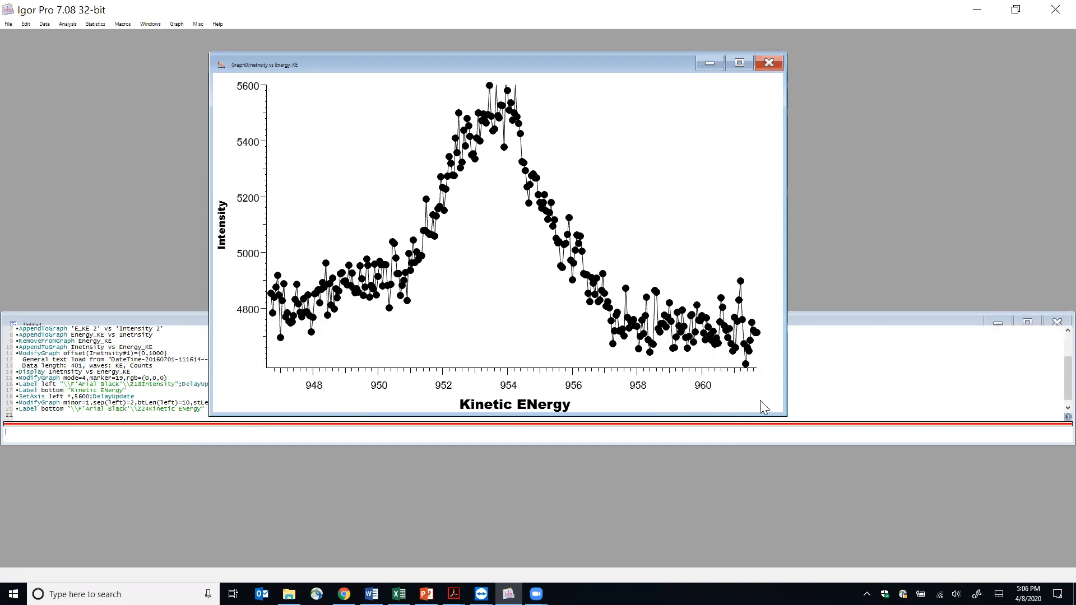
pyautogui.moveTo(783, 417); pyautogui.dragTo(661, 430)
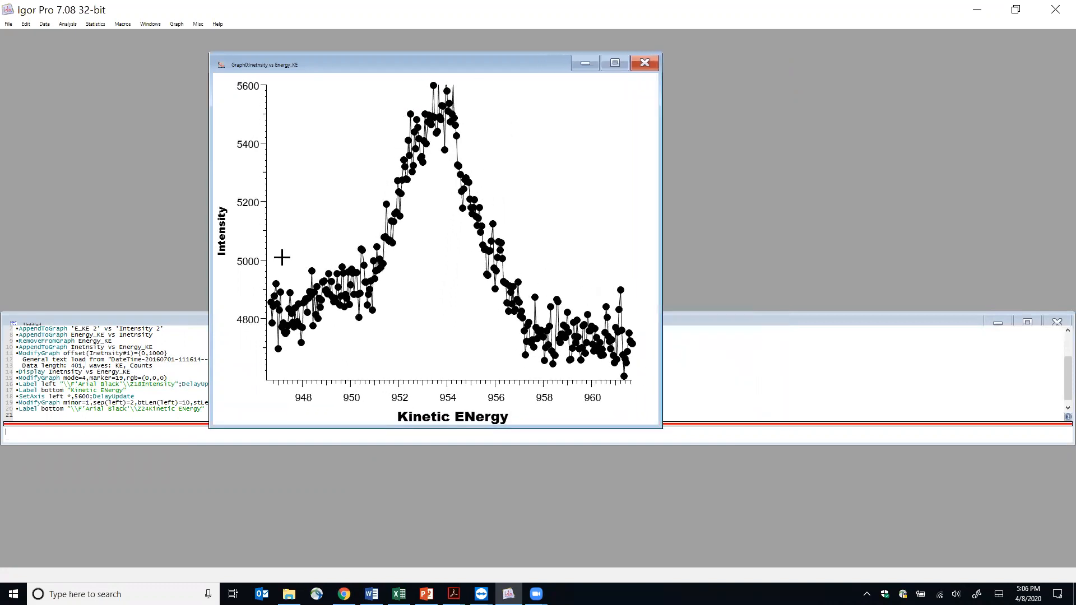
# Open the axis settings and compare the range and automatic tick settings of the left and bottom axes
pyautogui.doubleClick(264, 242)
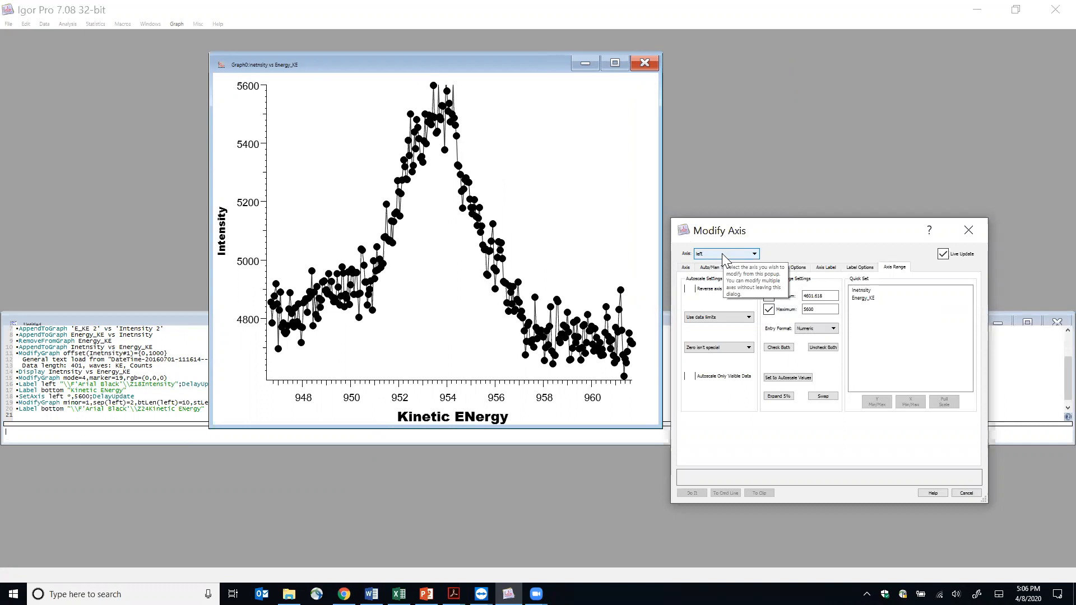
pyautogui.click(722, 254)
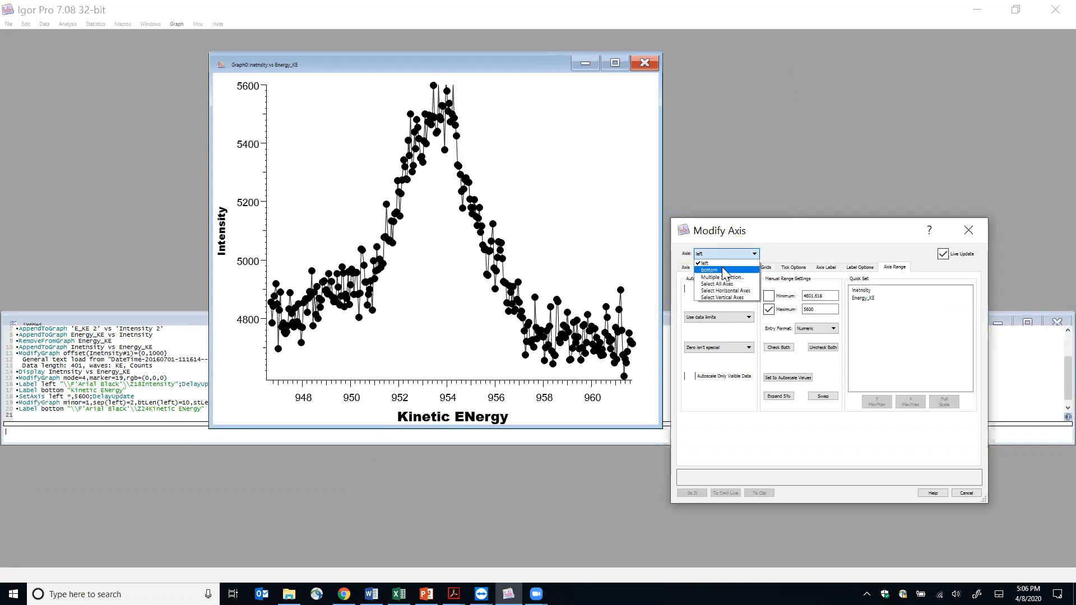
pyautogui.click(723, 271)
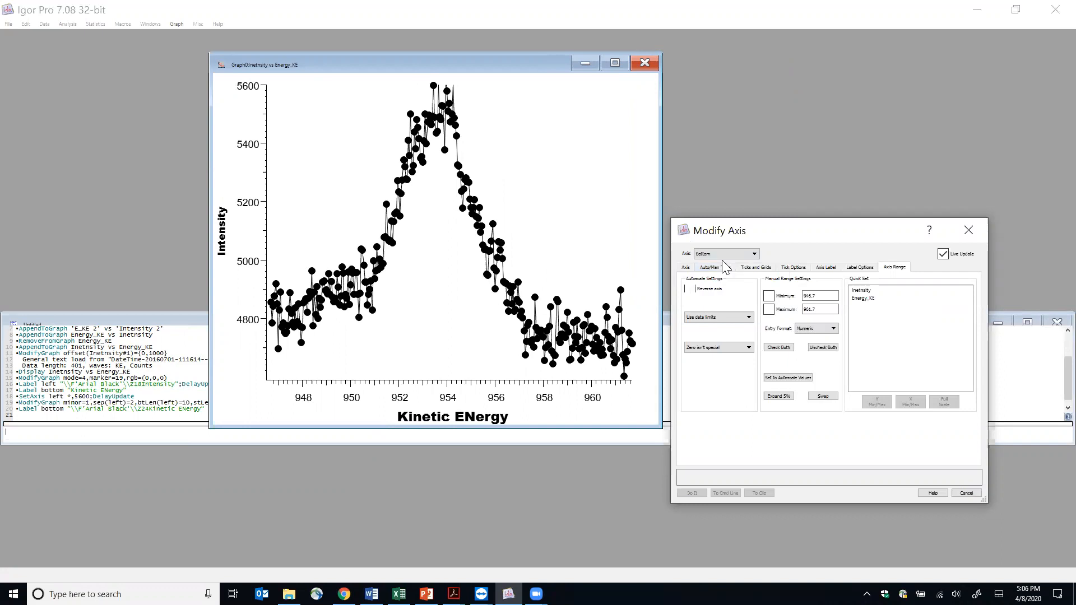
pyautogui.click(721, 252)
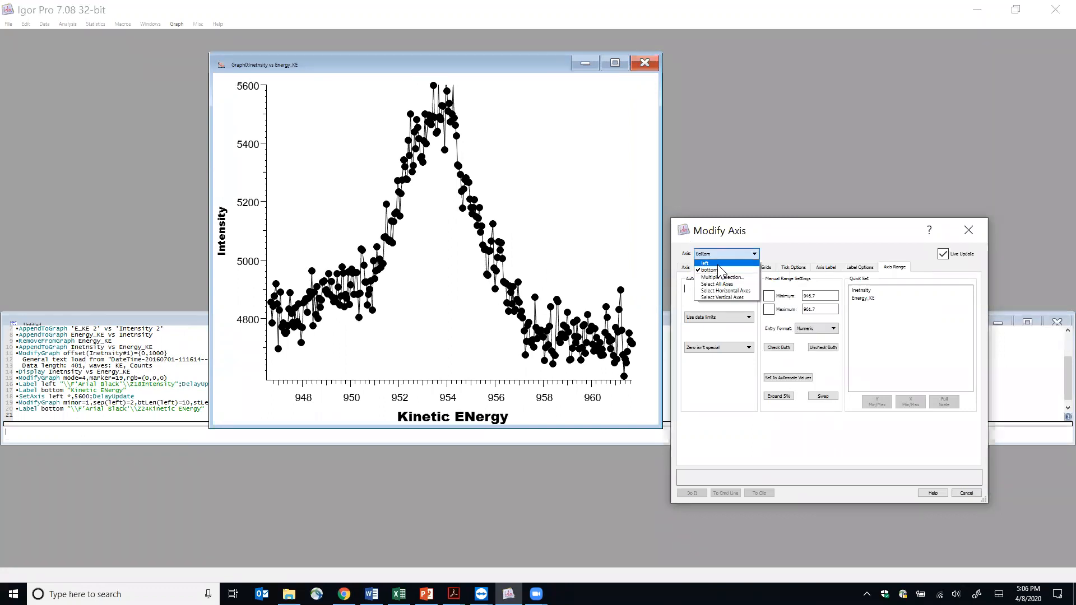
pyautogui.click(719, 264)
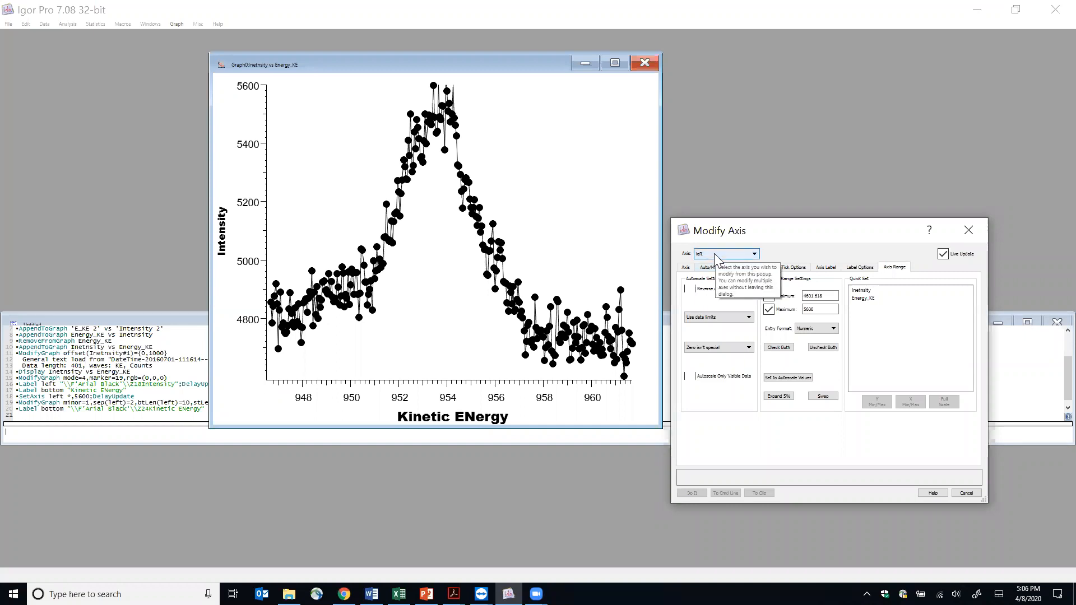
pyautogui.click(715, 255)
pyautogui.click(718, 271)
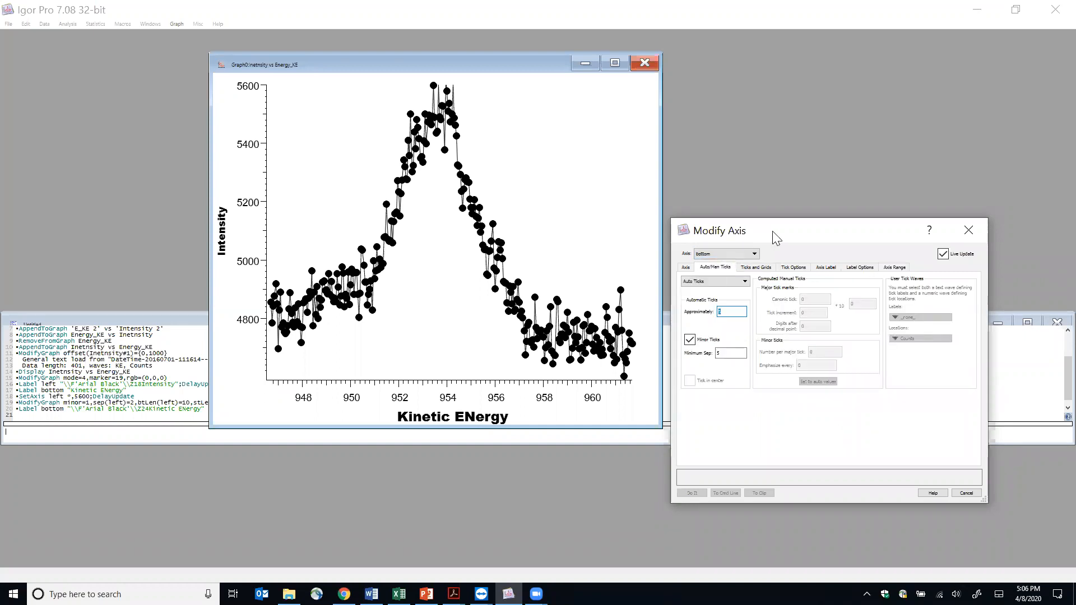
pyautogui.click(725, 254)
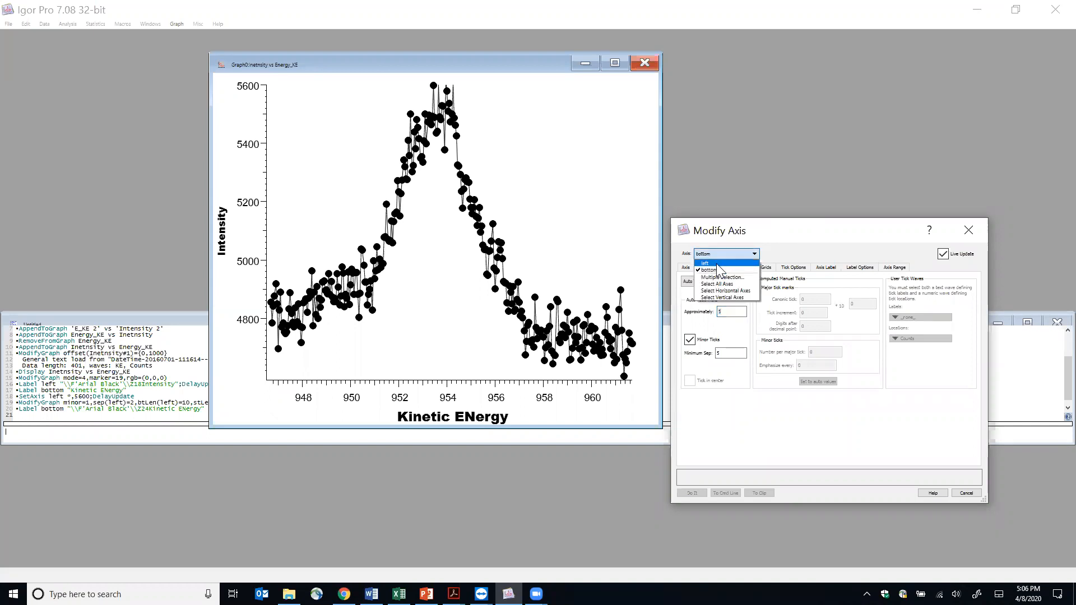
pyautogui.click(716, 264)
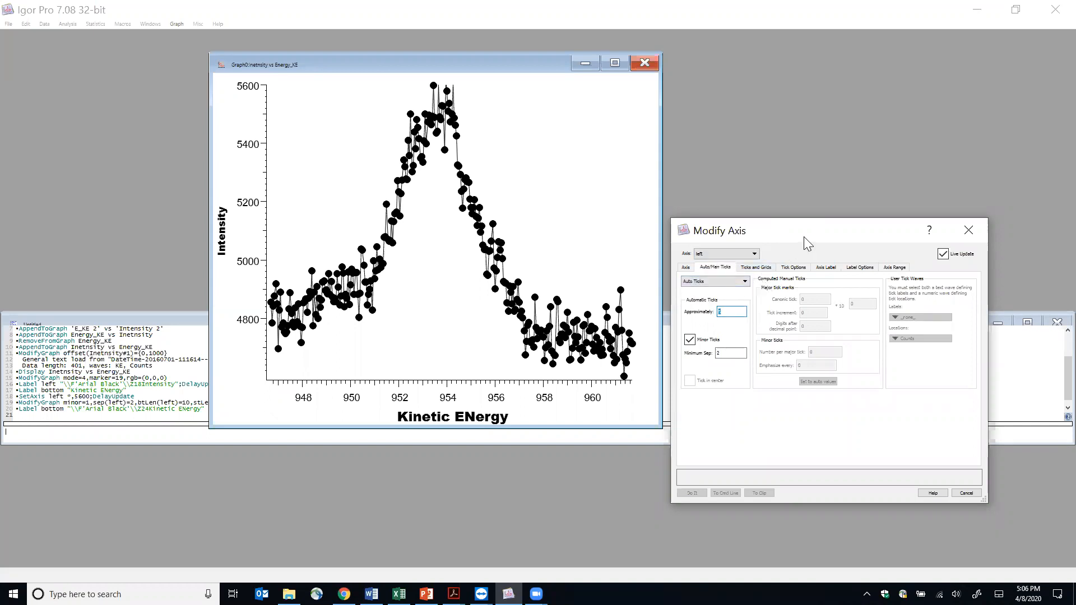
pyautogui.moveTo(812, 237); pyautogui.dragTo(816, 242)
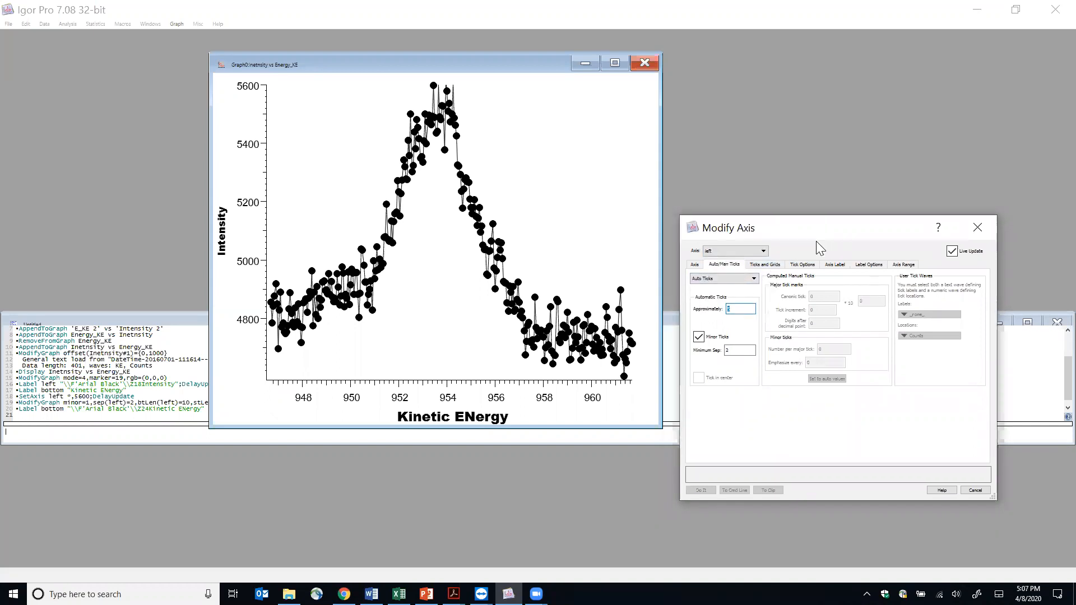
# Try the Inside and Crossing tick locations on the left axis and return it to Outside
pyautogui.click(833, 267)
pyautogui.click(778, 269)
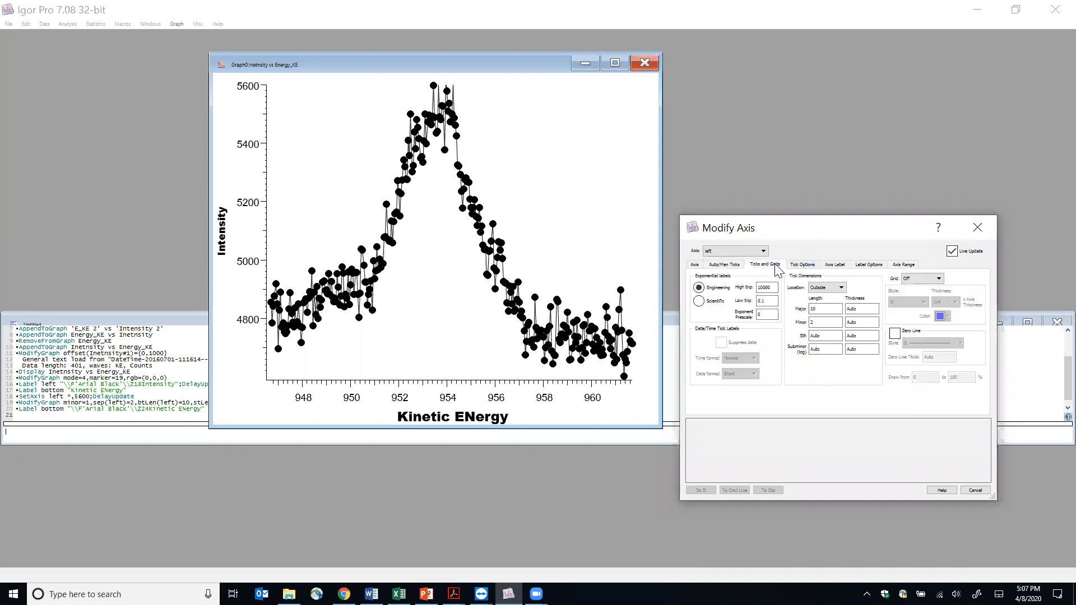
pyautogui.click(824, 289)
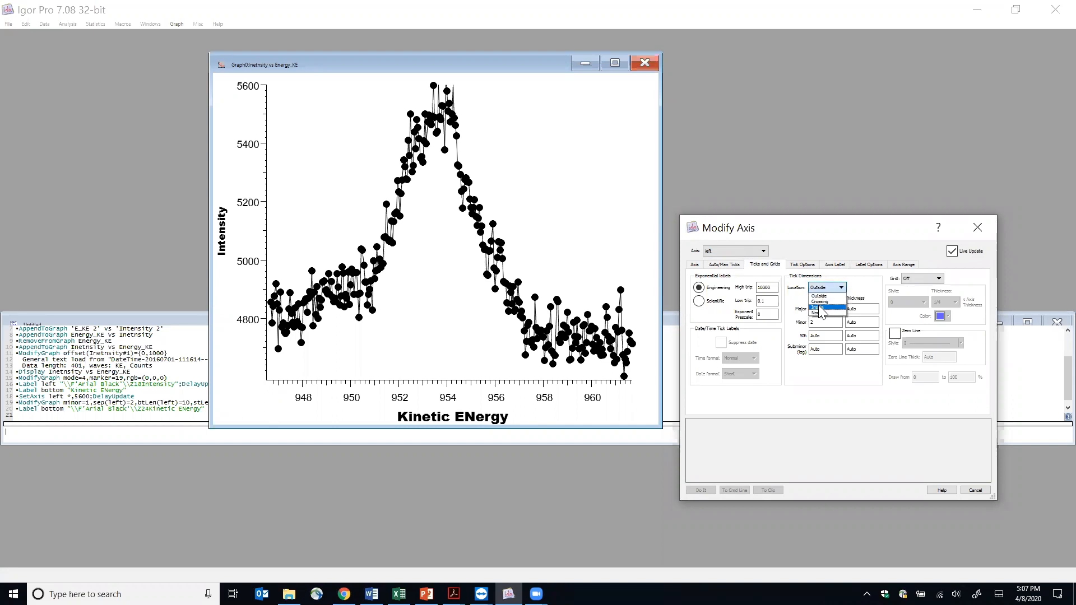
pyautogui.click(820, 307)
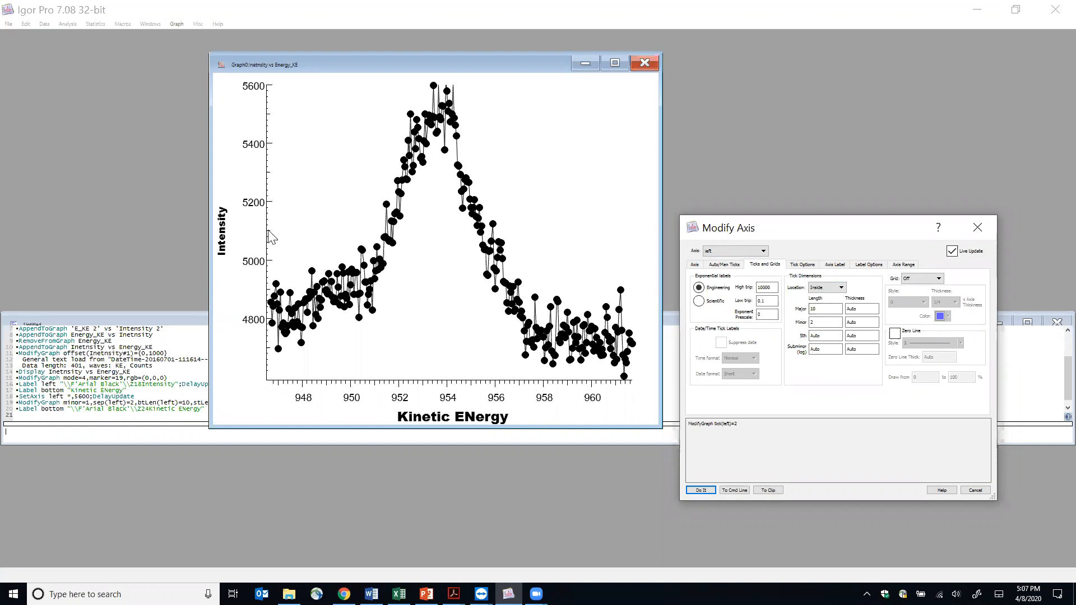
pyautogui.click(824, 290)
pyautogui.click(819, 302)
pyautogui.click(824, 288)
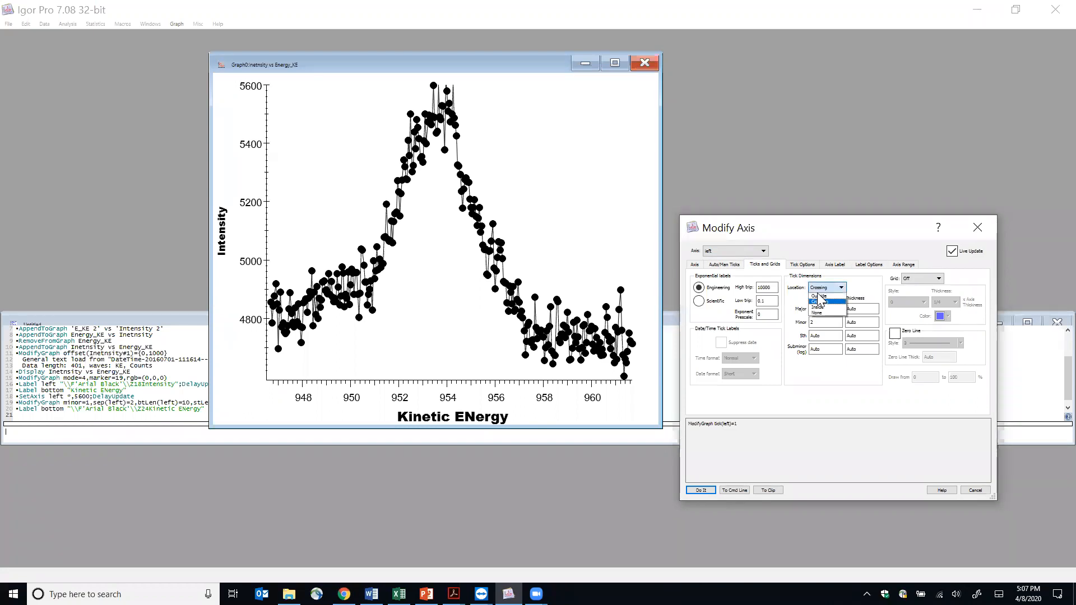
pyautogui.click(821, 295)
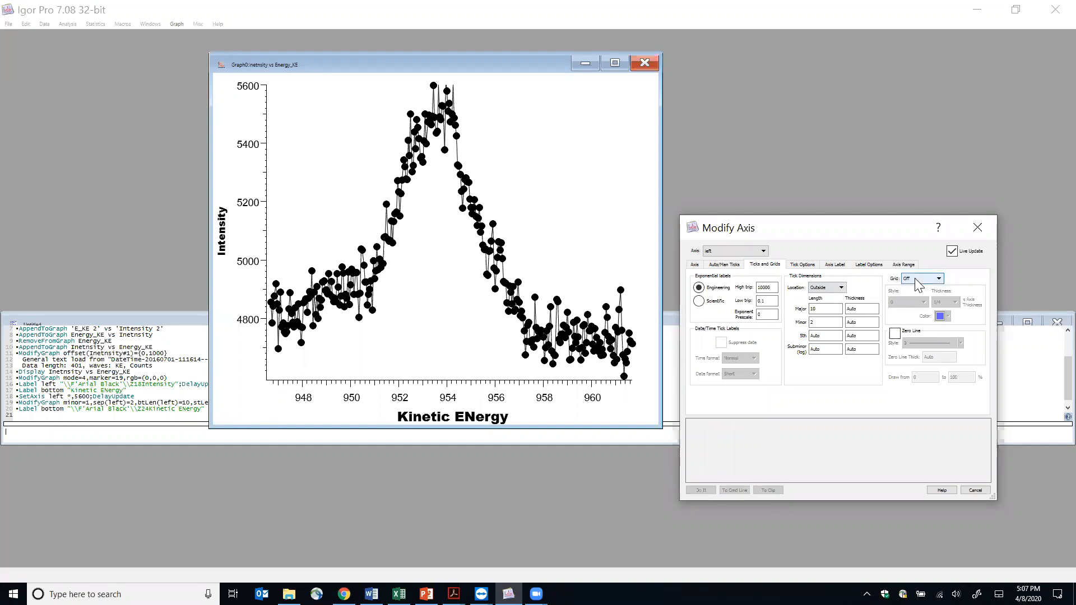
# Try grid lines on the left axis and turn them off again
pyautogui.click(915, 292)
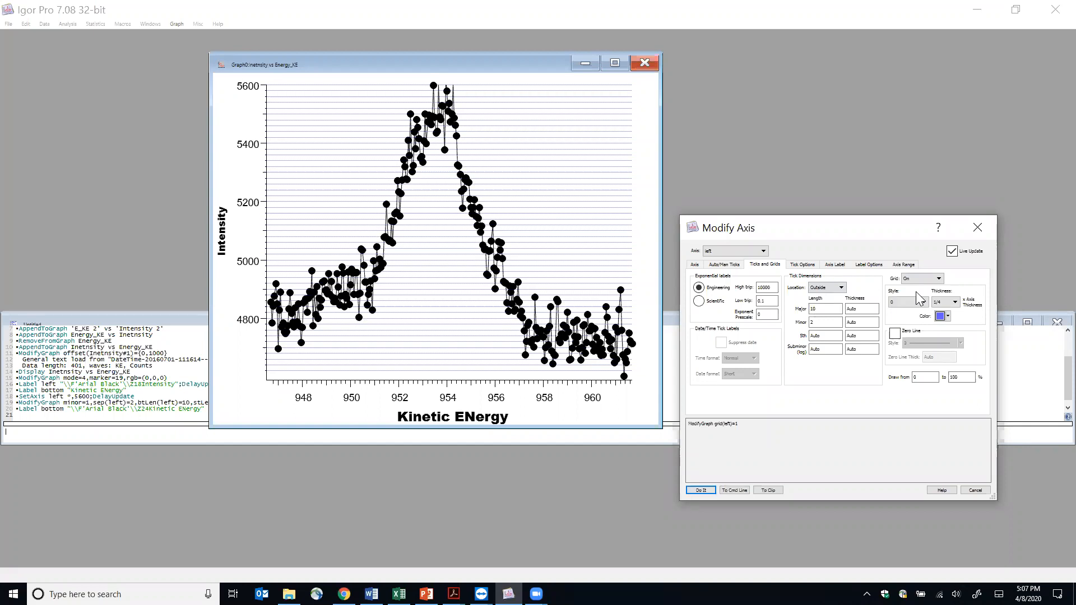
pyautogui.click(922, 279)
pyautogui.click(914, 286)
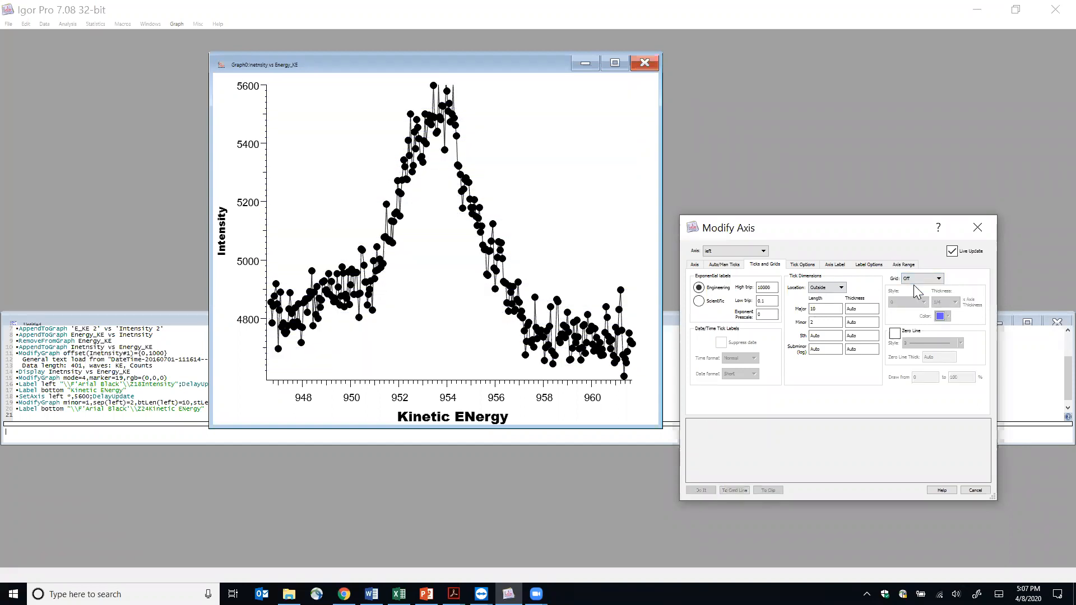
# Look through the left axis's tick, grid and label settings
pyautogui.click(808, 266)
pyautogui.click(834, 265)
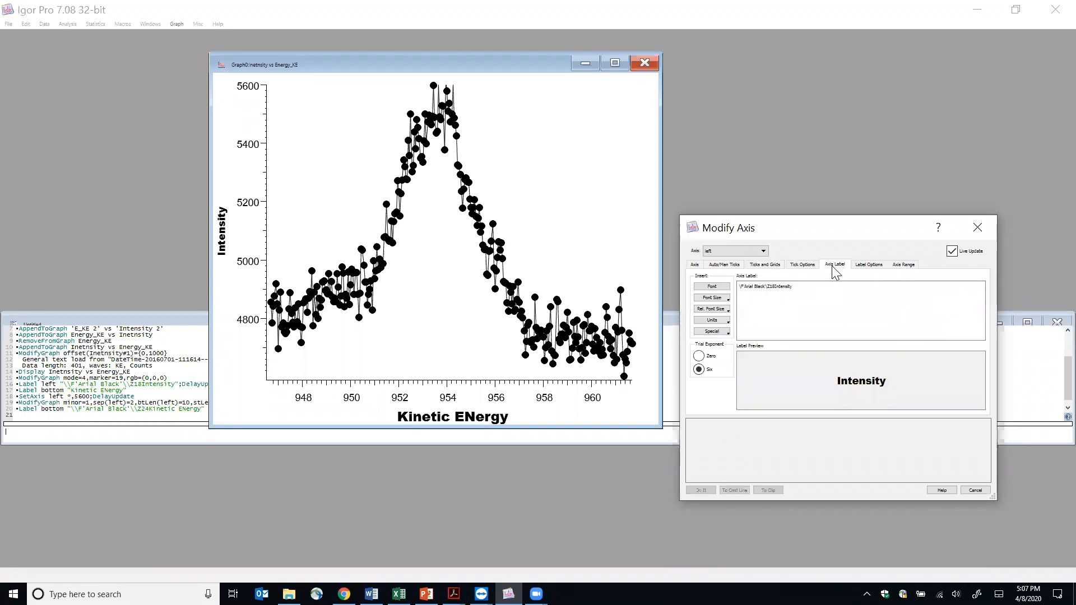
pyautogui.click(868, 266)
pyautogui.click(762, 268)
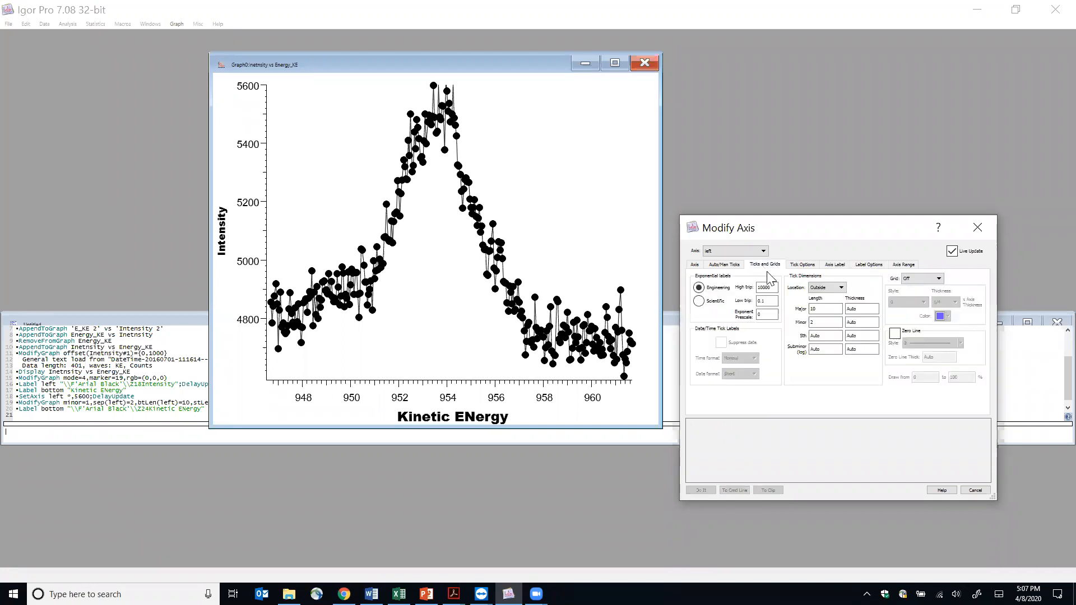
pyautogui.click(833, 289)
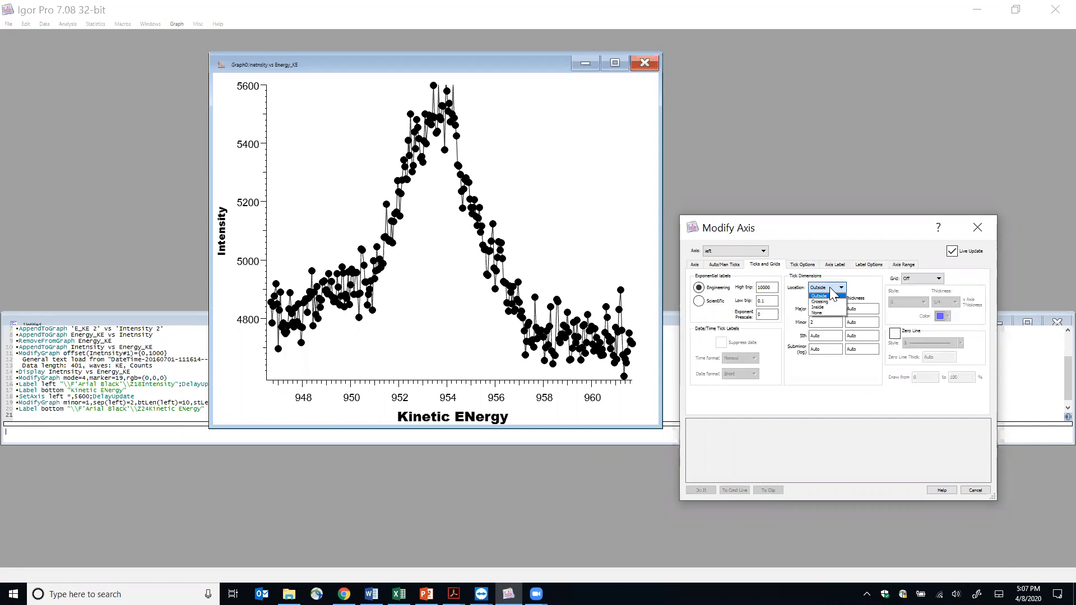
pyautogui.click(832, 295)
pyautogui.click(729, 266)
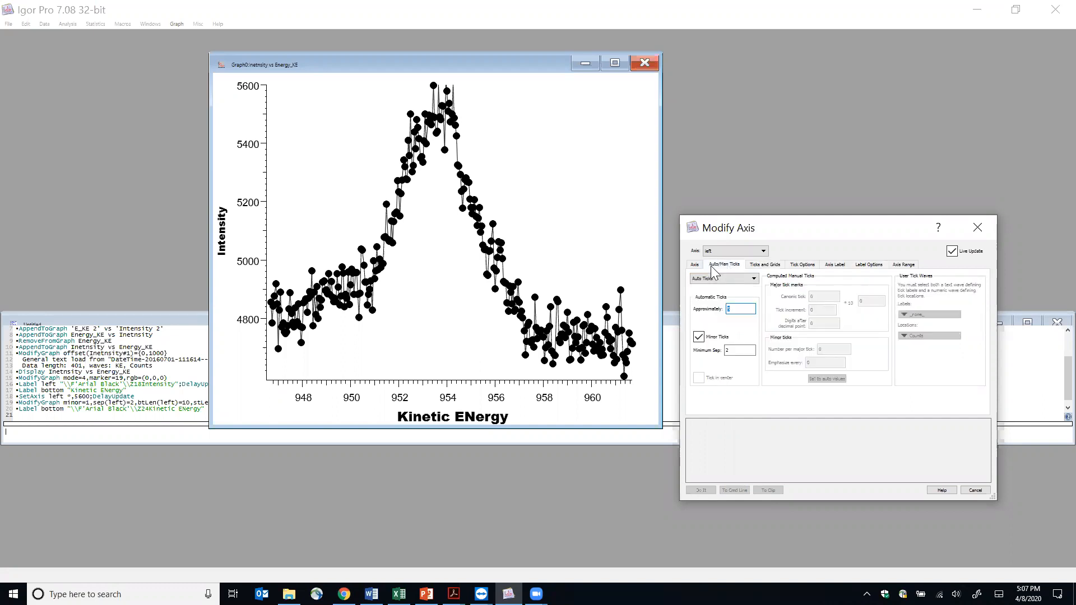
# Mirror the left axis on the opposite side of the plot with the No Ticks option
pyautogui.click(695, 265)
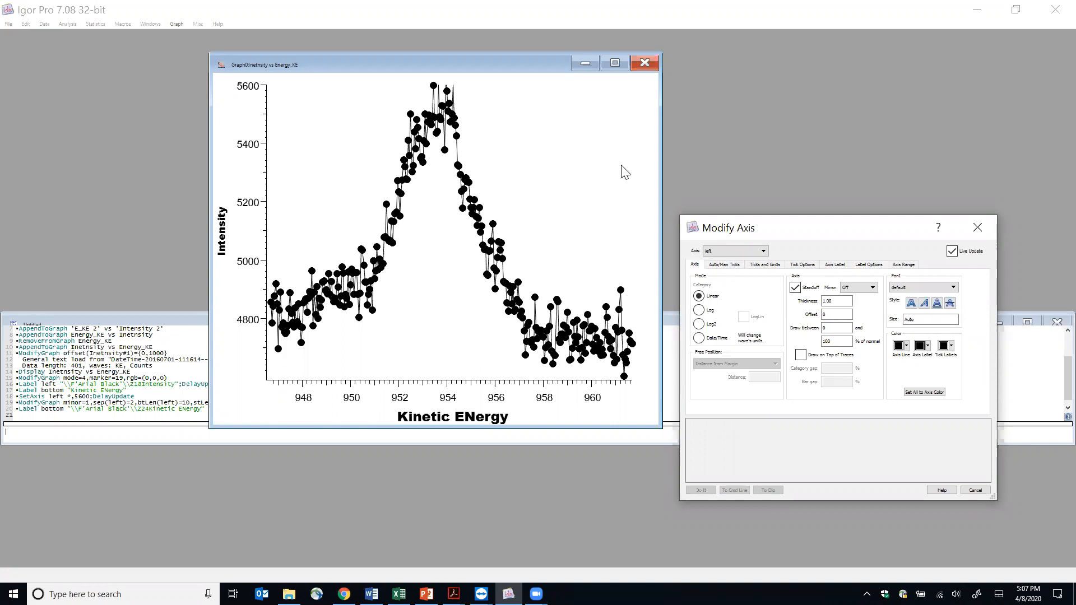
pyautogui.click(858, 290)
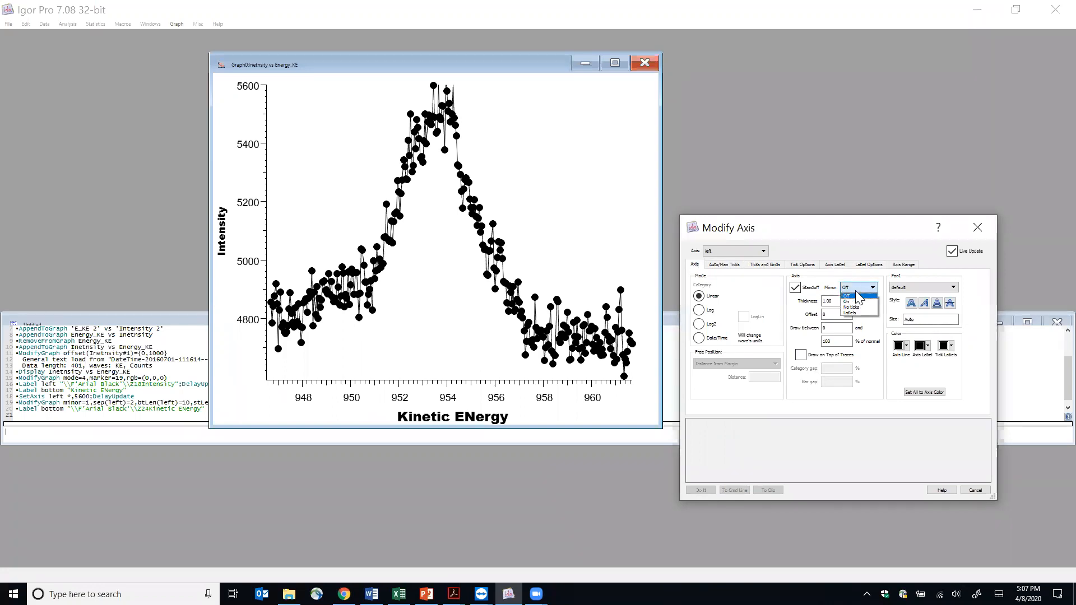
pyautogui.click(858, 302)
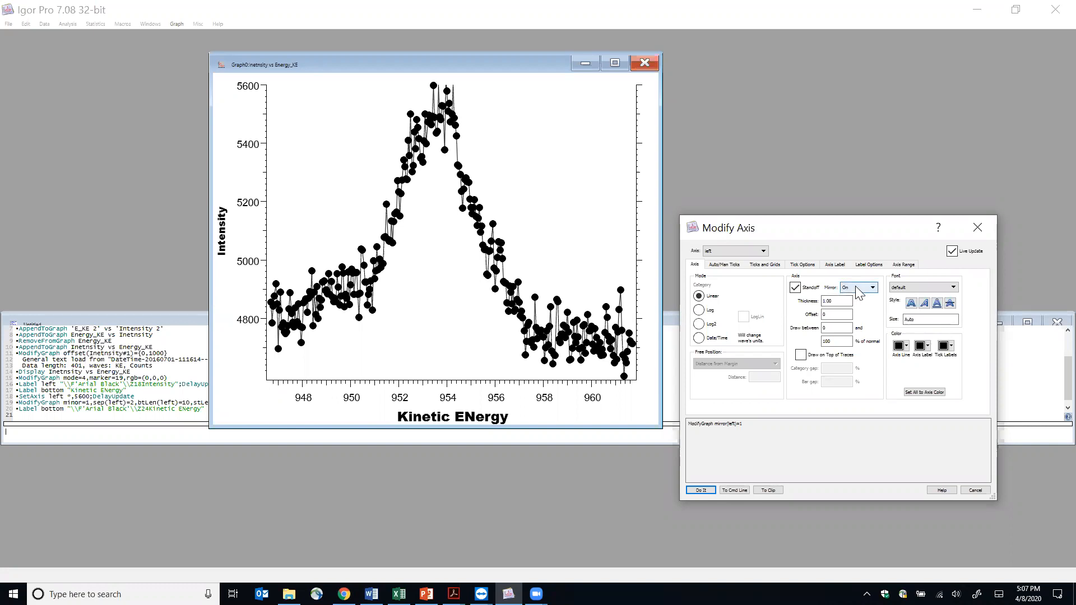
pyautogui.click(857, 290)
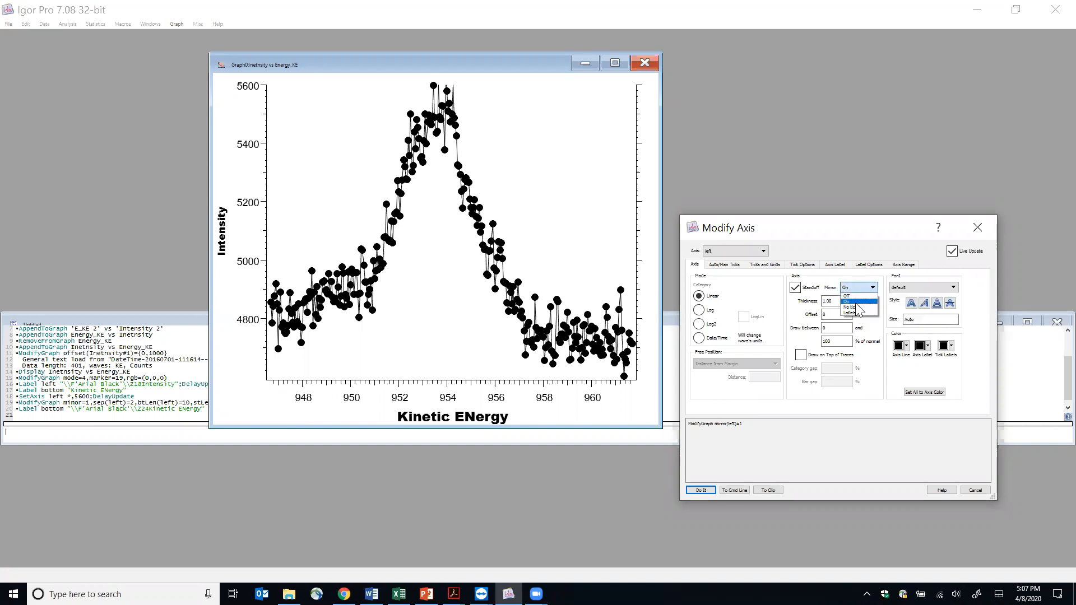
pyautogui.click(857, 308)
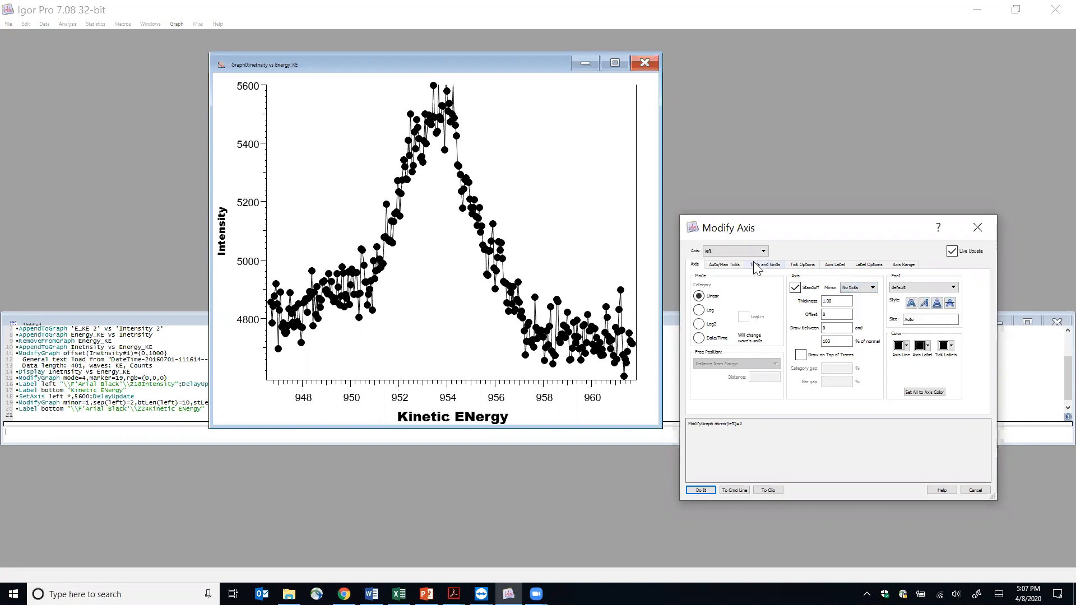
# Mirror the bottom axis with No Ticks, apply the changes and enlarge the graph window in width and height
pyautogui.click(739, 252)
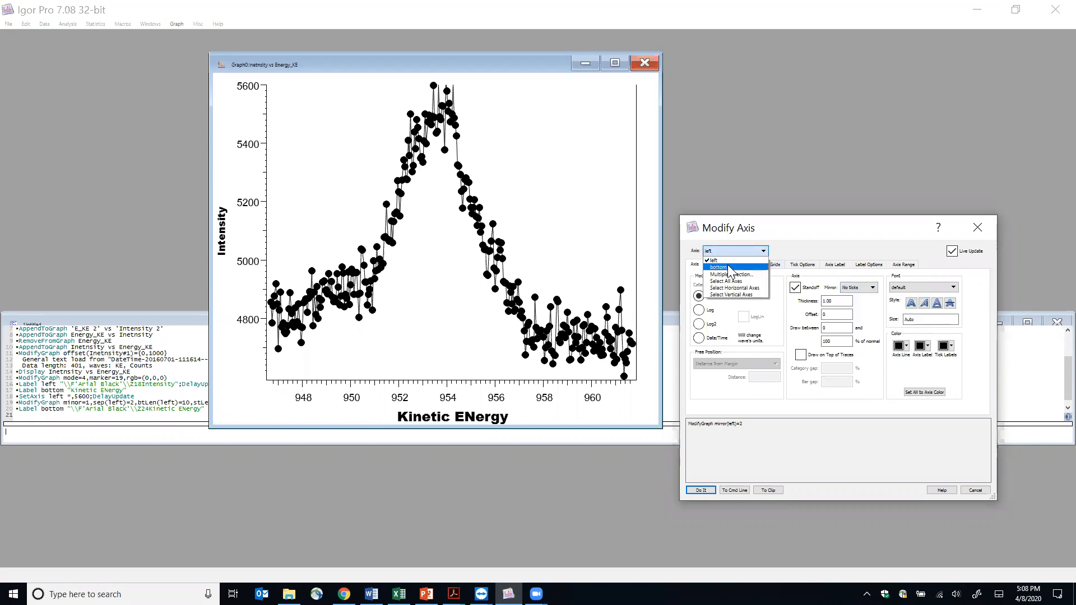
pyautogui.click(727, 267)
pyautogui.click(857, 289)
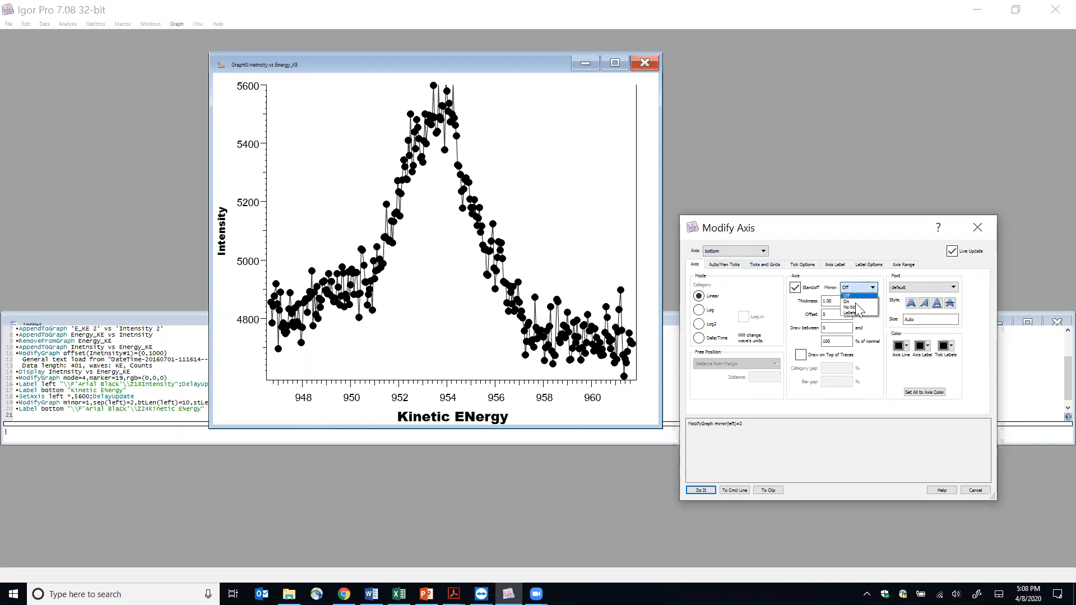
pyautogui.click(858, 307)
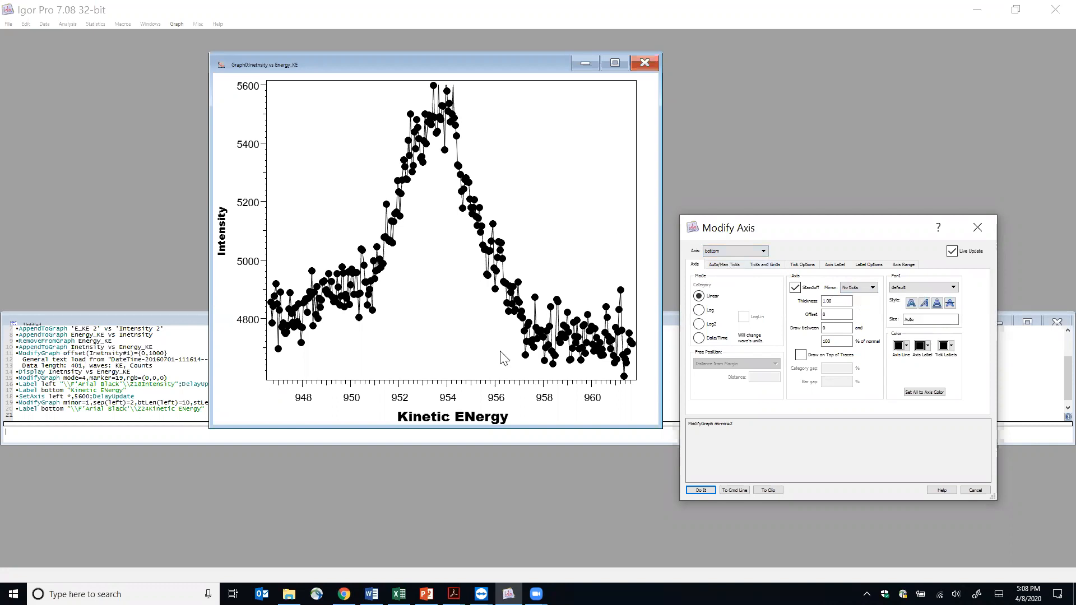
pyautogui.click(701, 491)
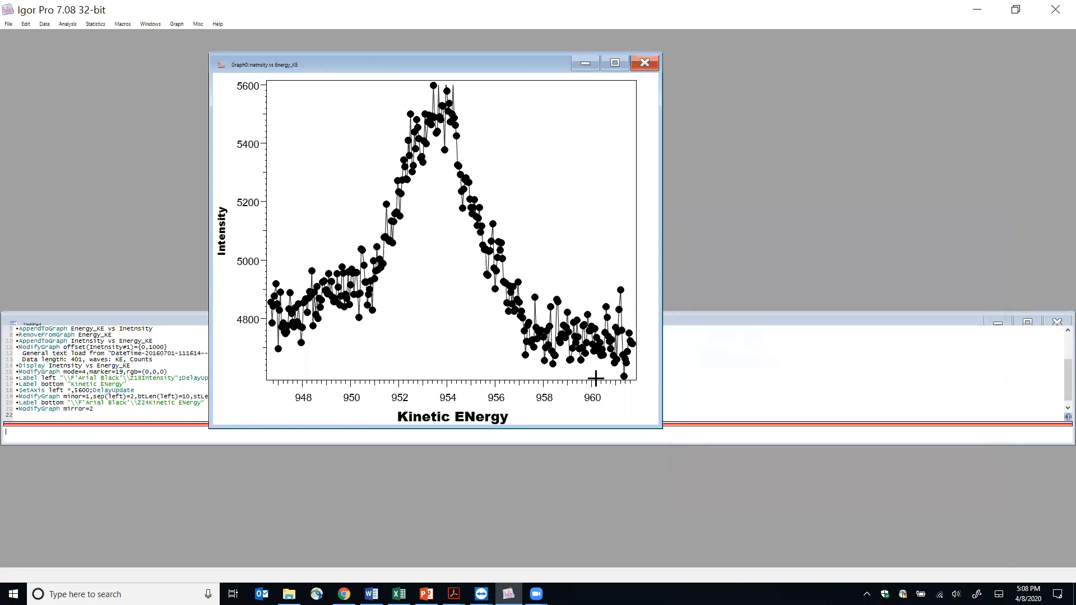
pyautogui.moveTo(660, 427); pyautogui.dragTo(730, 513)
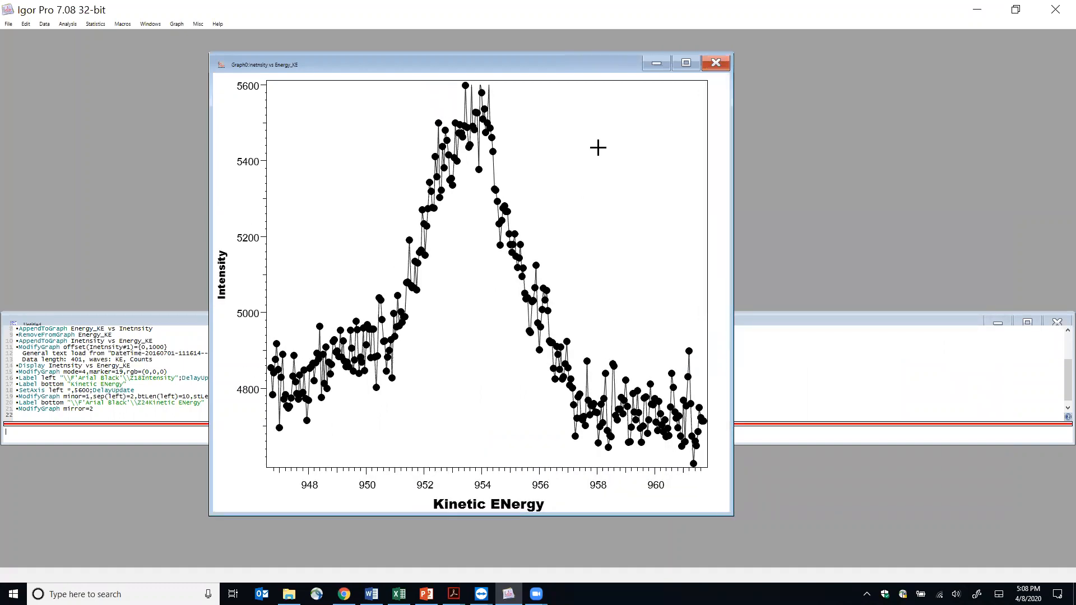
pyautogui.doubleClick(626, 175)
pyautogui.moveTo(618, 151)
pyautogui.mouseDown()
pyautogui.moveTo(895, 127)
pyautogui.moveTo(867, 99)
pyautogui.mouseUp()
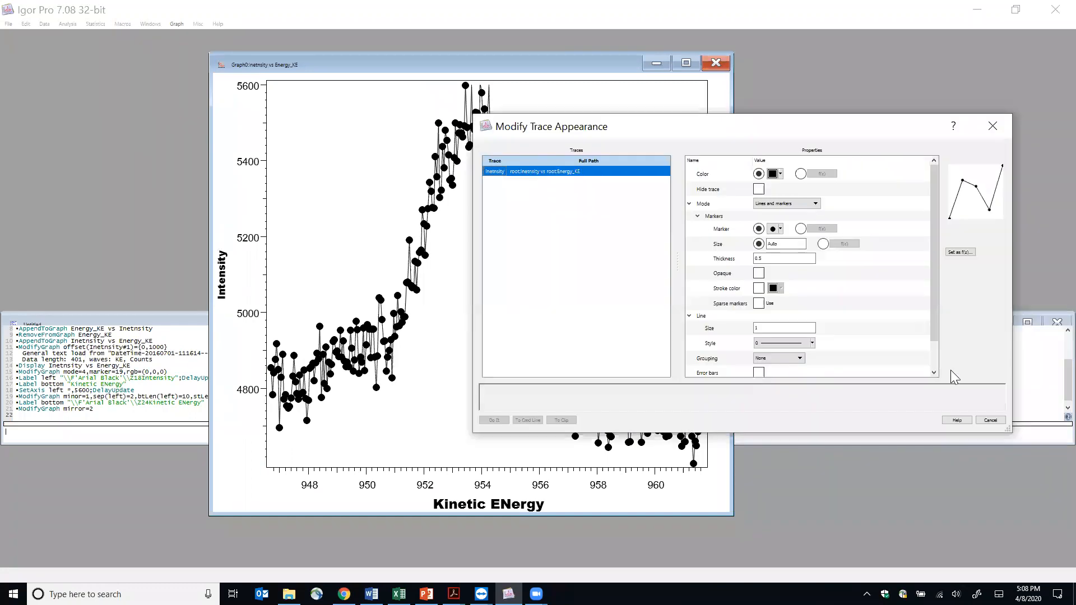
pyautogui.click(990, 420)
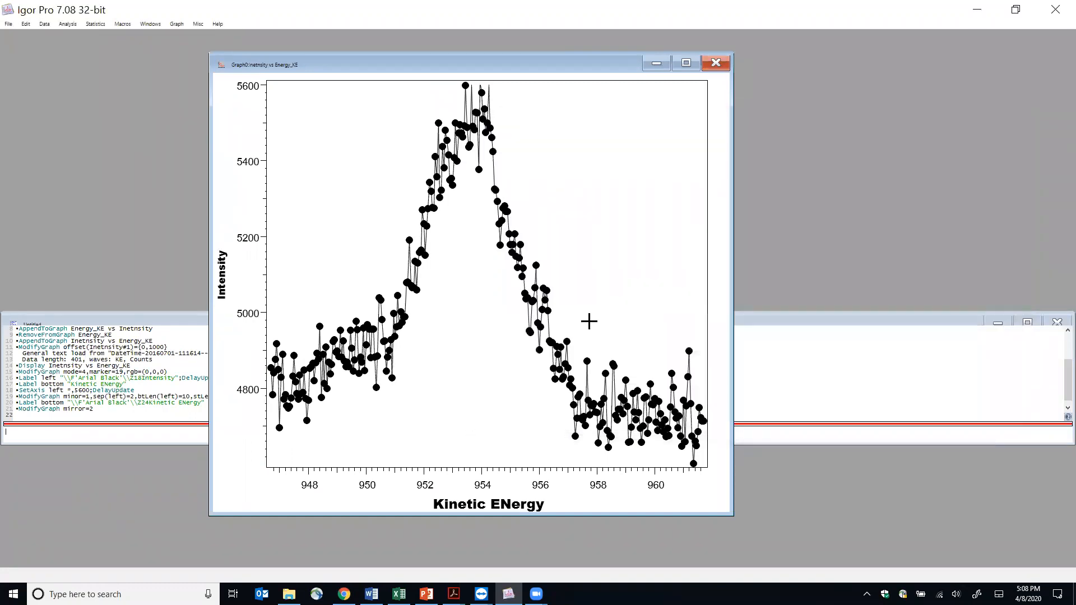
# Add a text box annotation reading "XPS C 1s" to the graph
pyautogui.moveTo(340, 65); pyautogui.dragTo(307, 64)
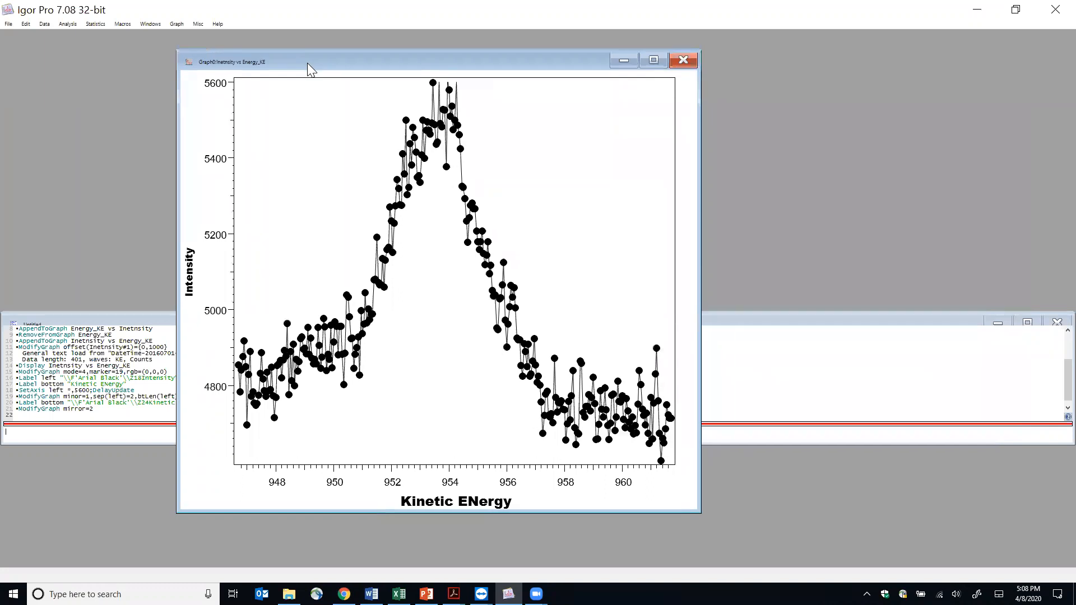
pyautogui.click(177, 24)
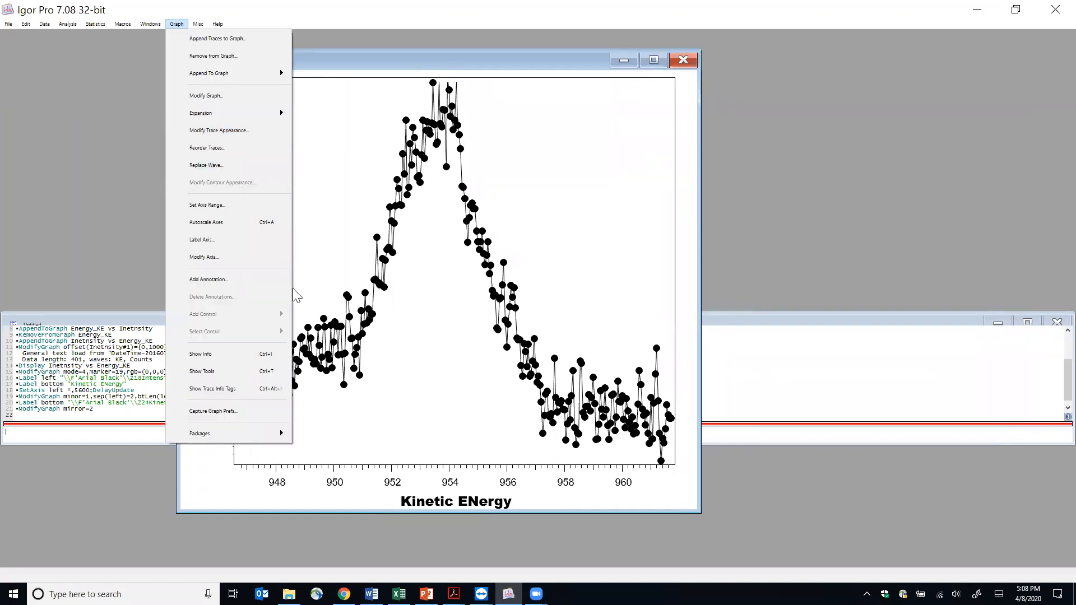
pyautogui.click(224, 279)
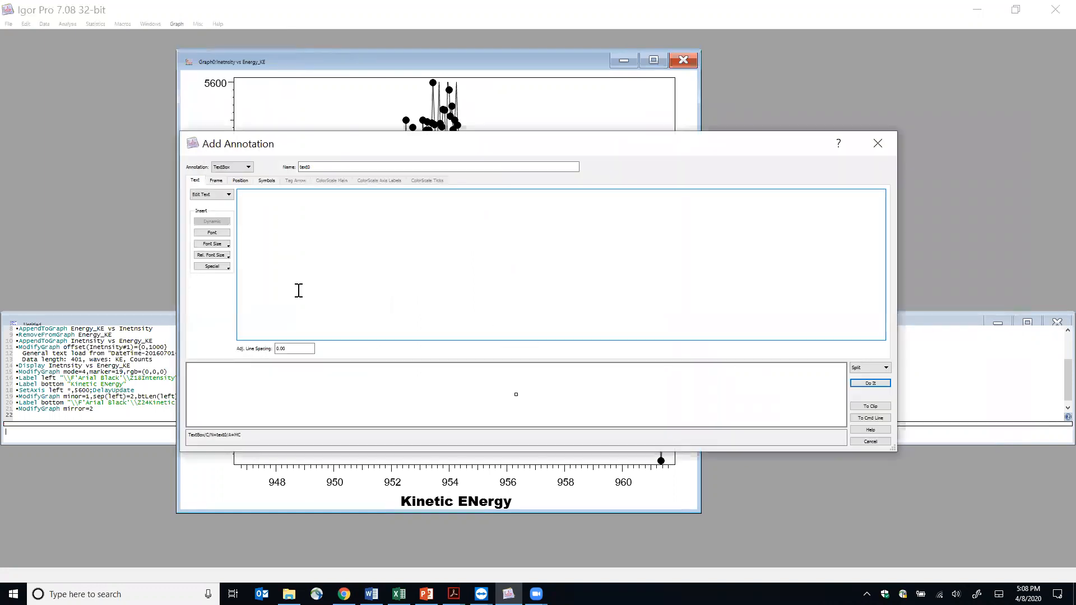
pyautogui.write('XPS C 1s')
pyautogui.click(870, 383)
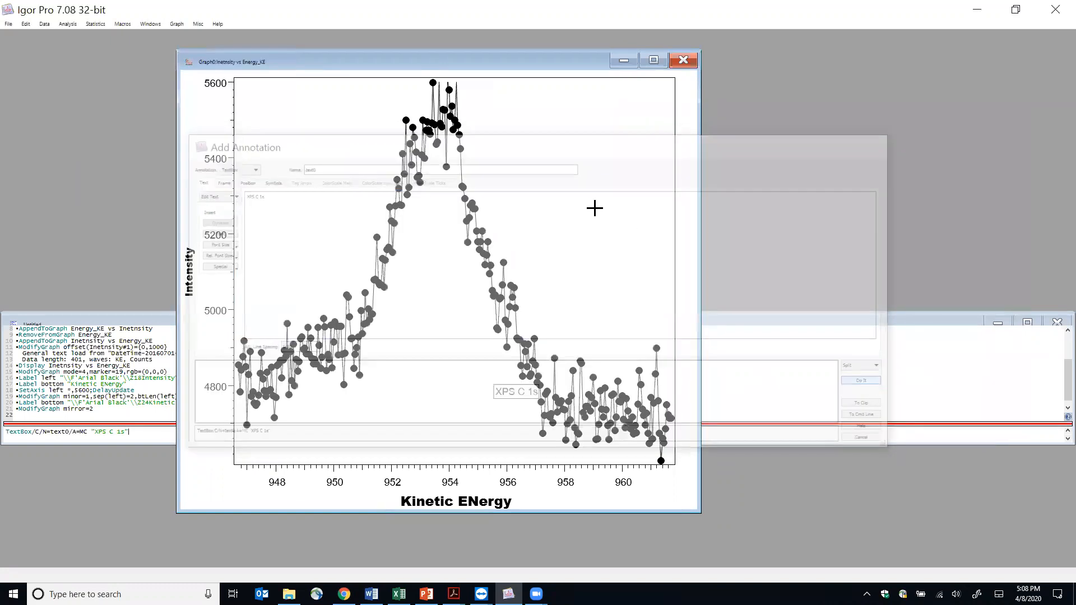
# Move the "XPS C 1s" annotation to the upper-left corner of the plot area and enlarge the graph window
pyautogui.doubleClick(316, 128)
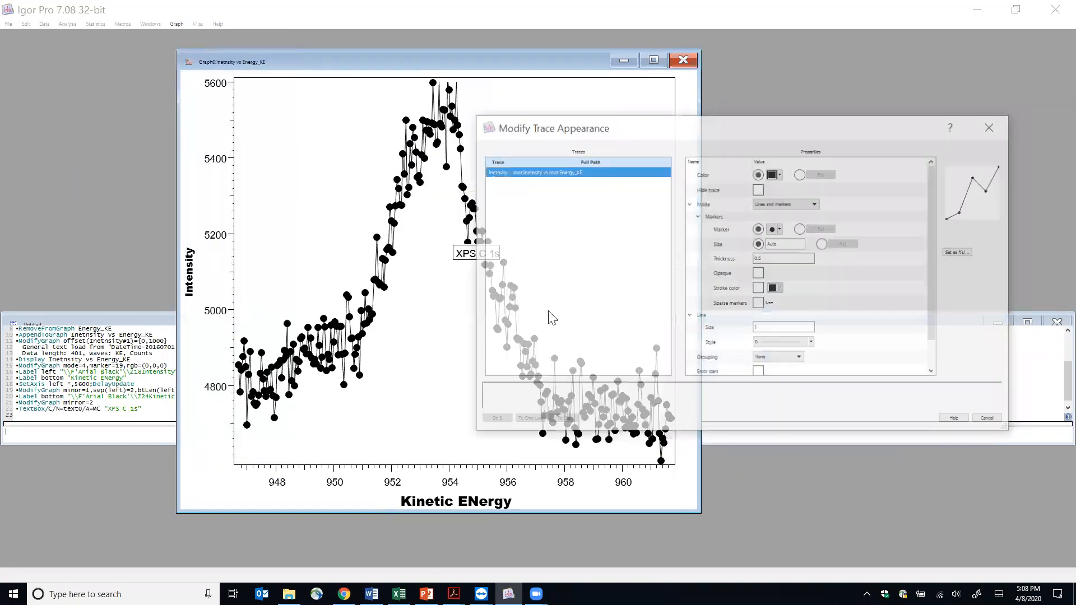
pyautogui.click(987, 418)
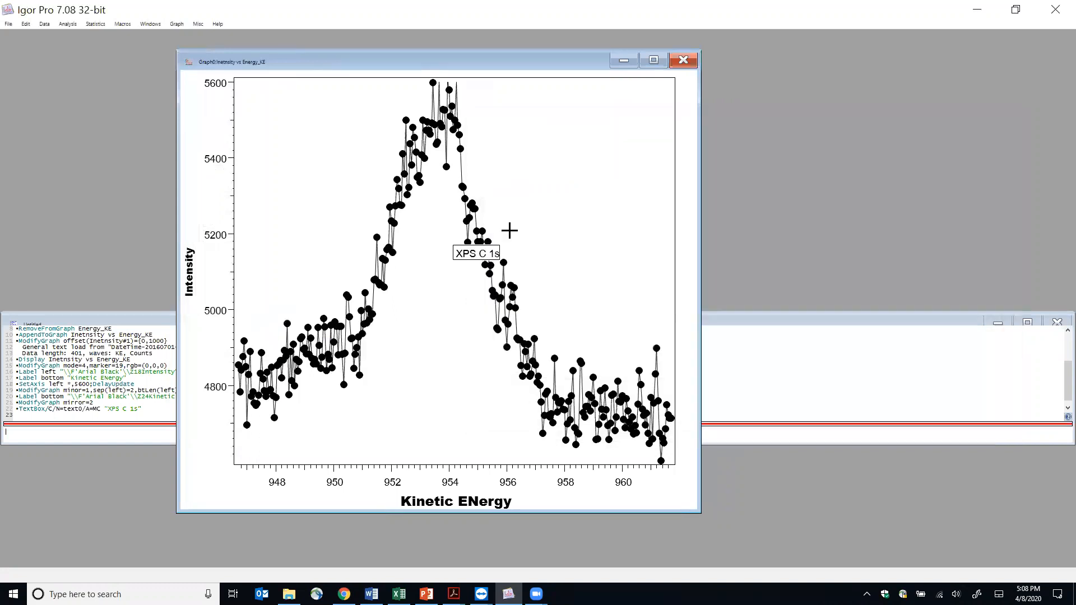
pyautogui.moveTo(479, 253)
pyautogui.mouseDown()
pyautogui.moveTo(265, 89)
pyautogui.moveTo(273, 116)
pyautogui.moveTo(270, 102)
pyautogui.mouseUp()
pyautogui.moveTo(453, 55); pyautogui.dragTo(455, 51)
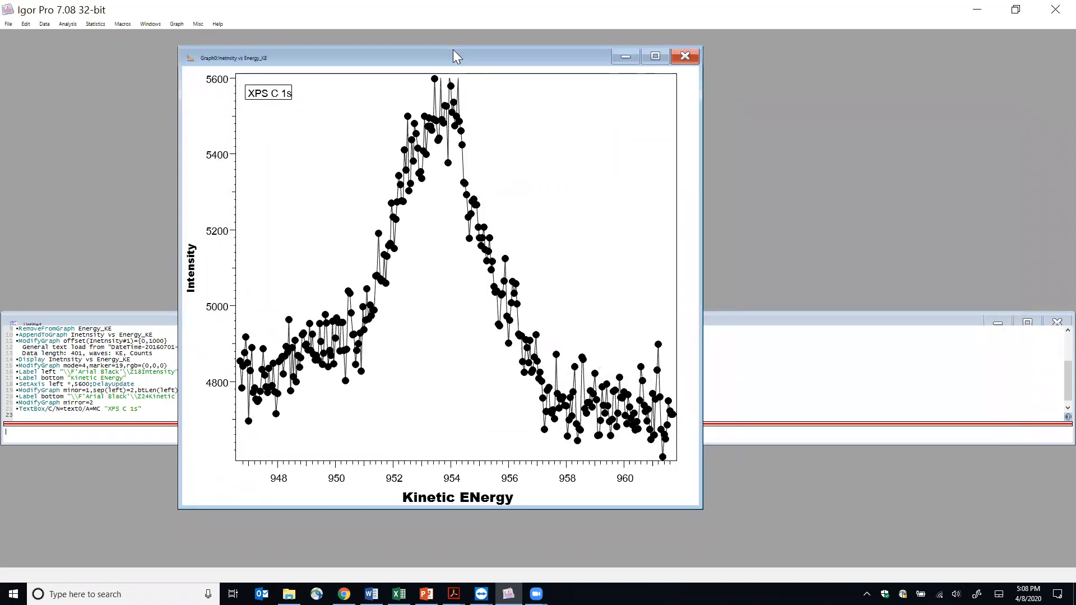
pyautogui.moveTo(787, 527); pyautogui.dragTo(815, 537)
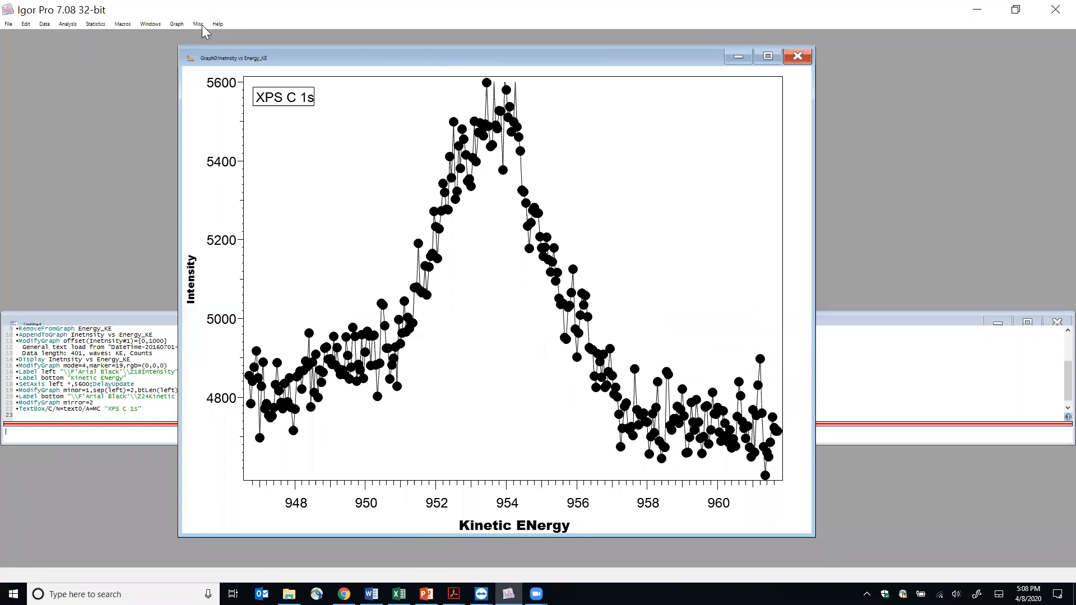
# Append a second Inetnsity versus Energy_KE trace to the graph on the left and bottom axes
pyautogui.click(178, 24)
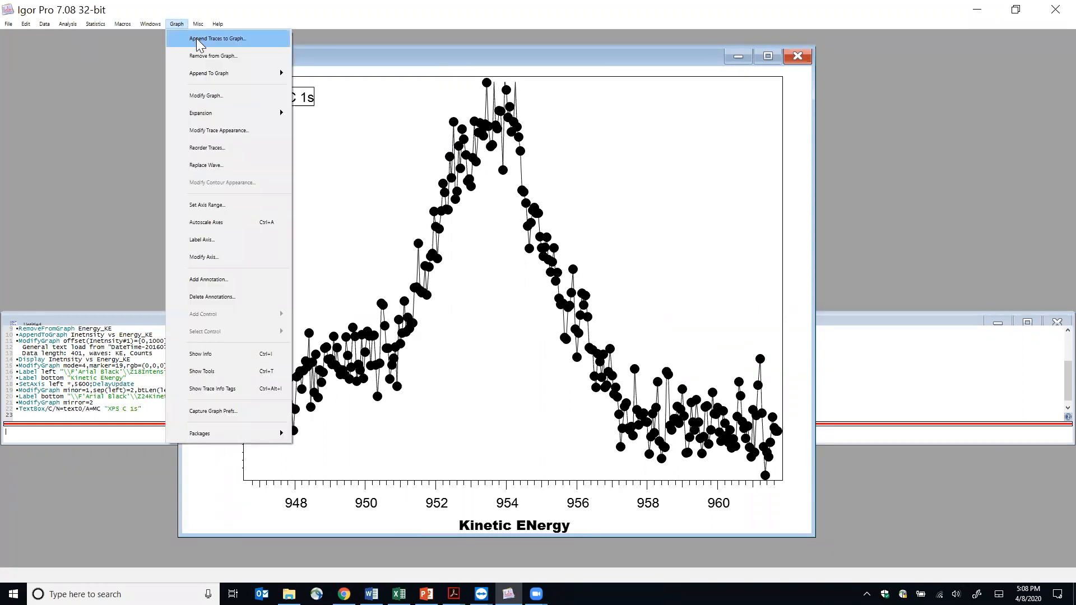
pyautogui.click(200, 45)
pyautogui.click(402, 249)
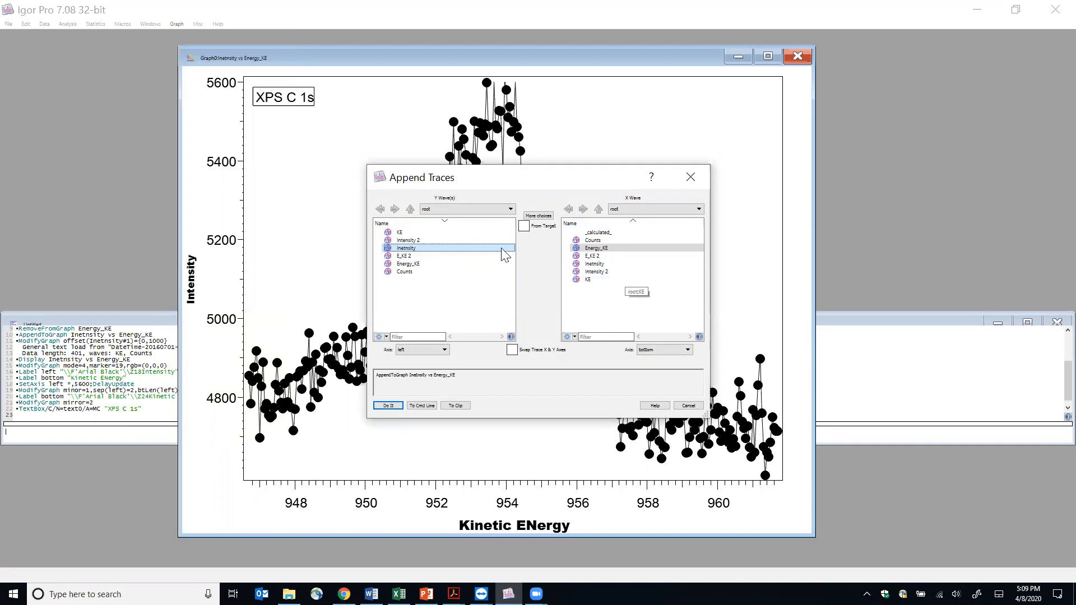
pyautogui.click(604, 249)
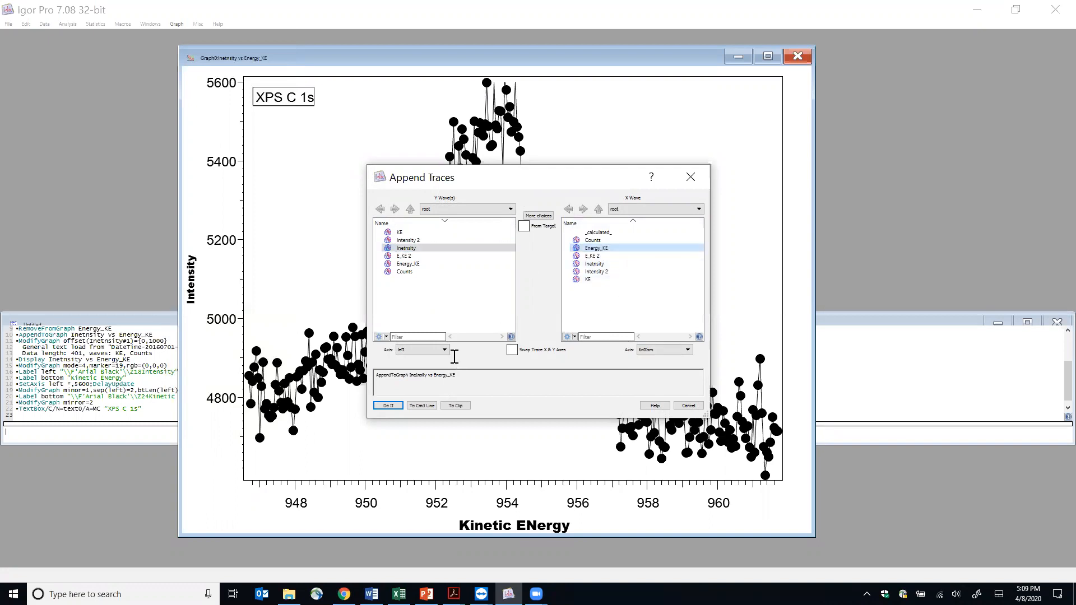
pyautogui.click(388, 406)
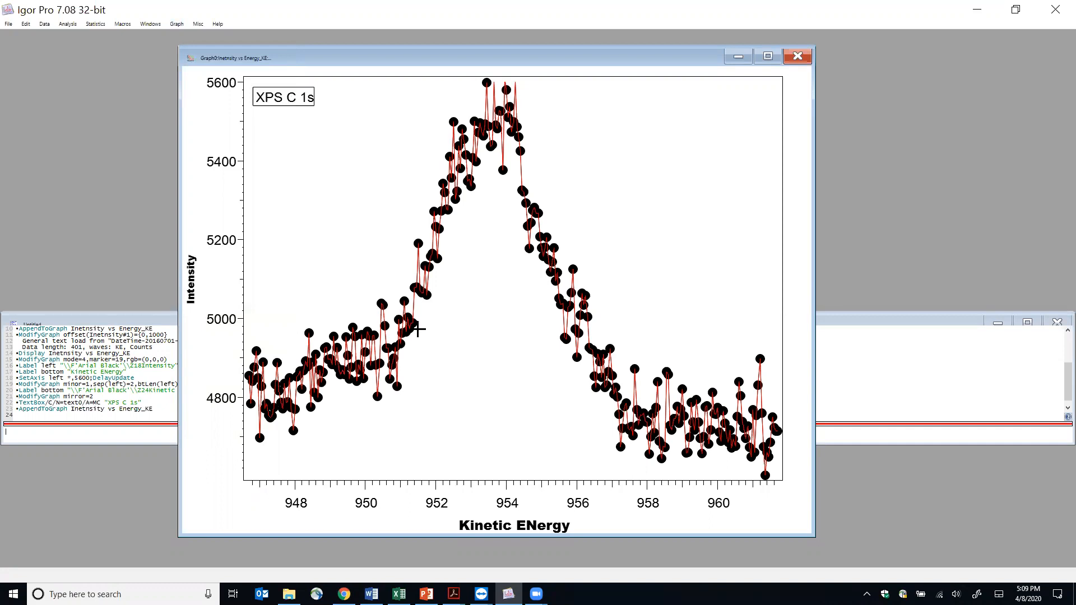
# Enable the offset for the black Inetnsity trace and set its Y offset to 1000
pyautogui.doubleClick(361, 247)
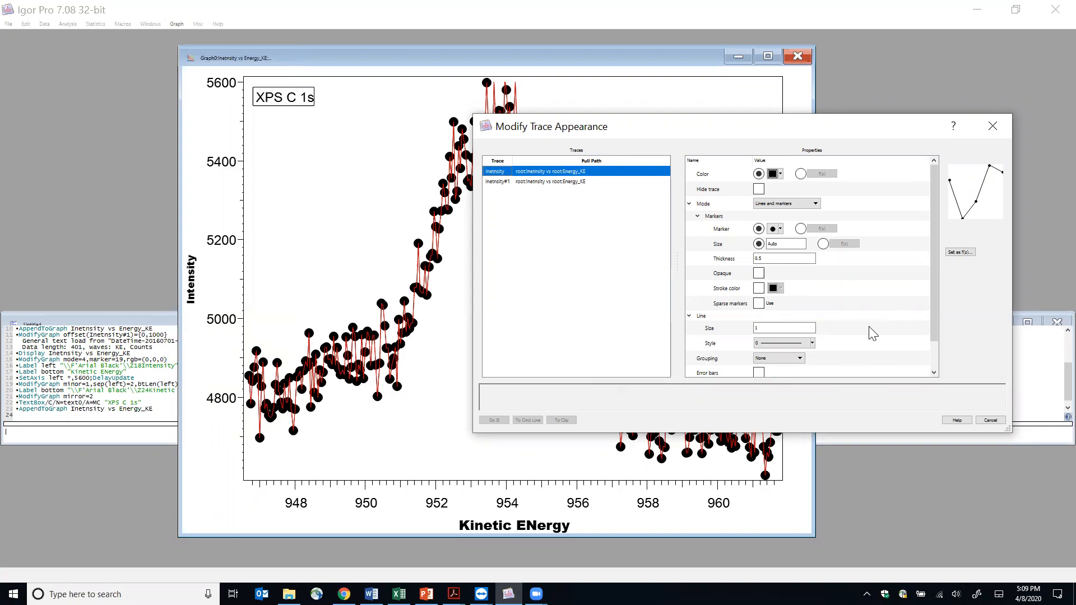
pyautogui.scroll(-1, 873, 334)
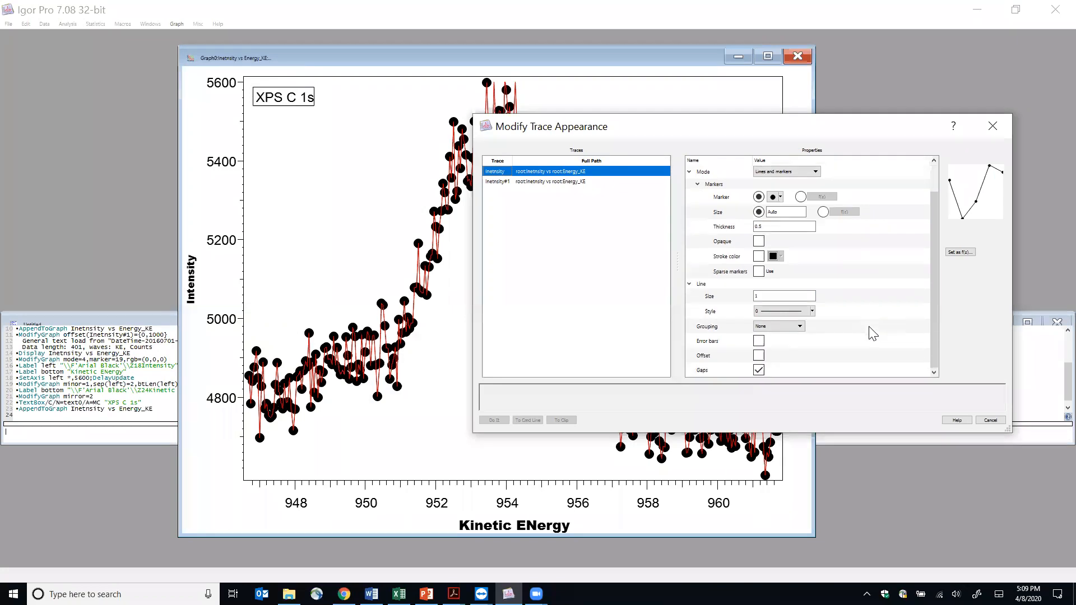
pyautogui.click(759, 356)
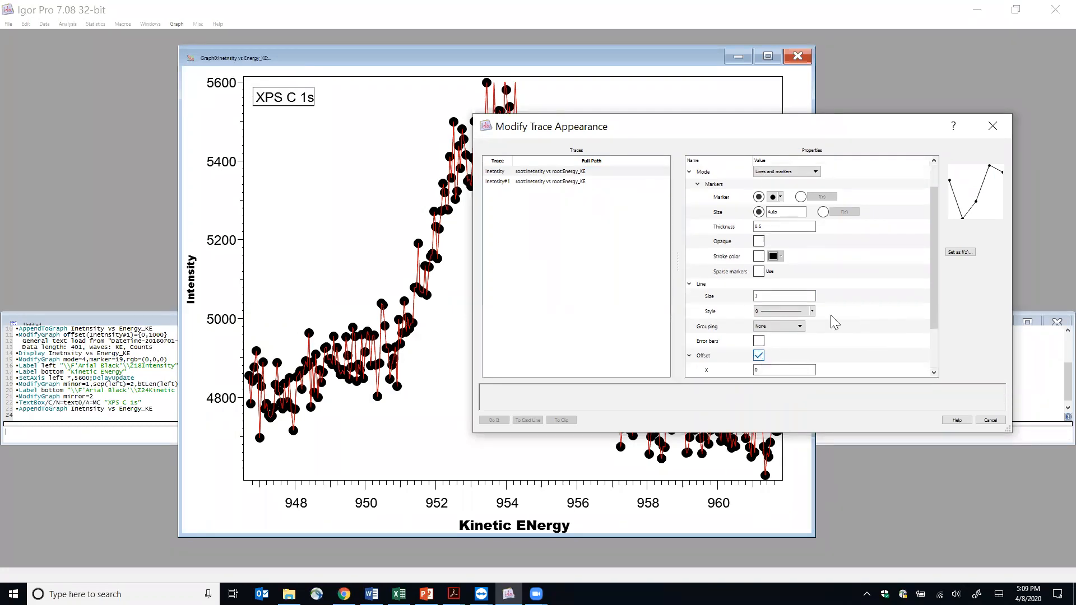
pyautogui.scroll(-2, 840, 317)
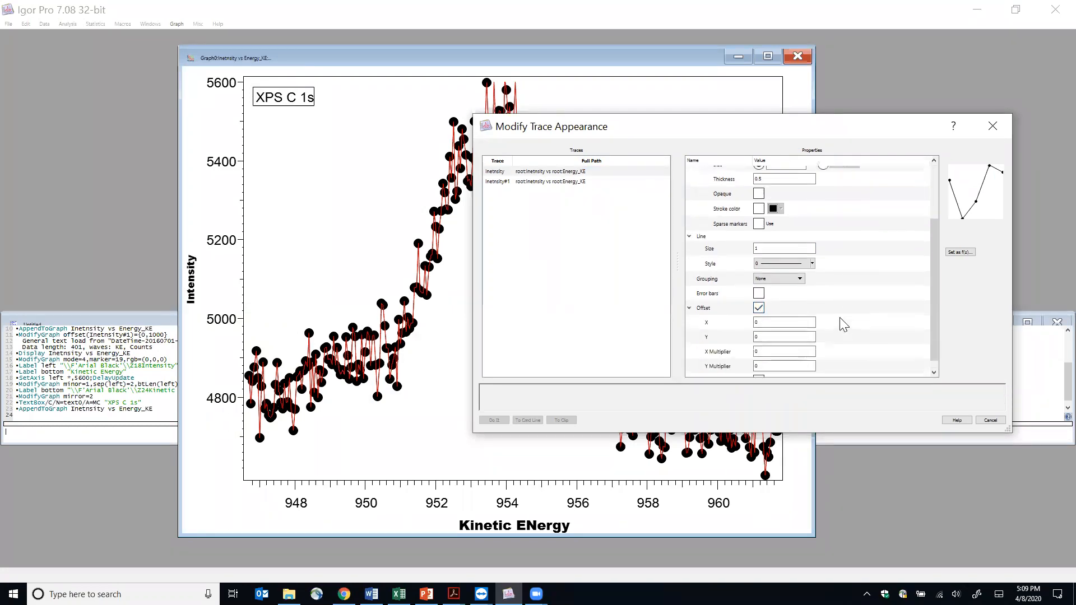
pyautogui.click(782, 336)
pyautogui.press('BackSpace')
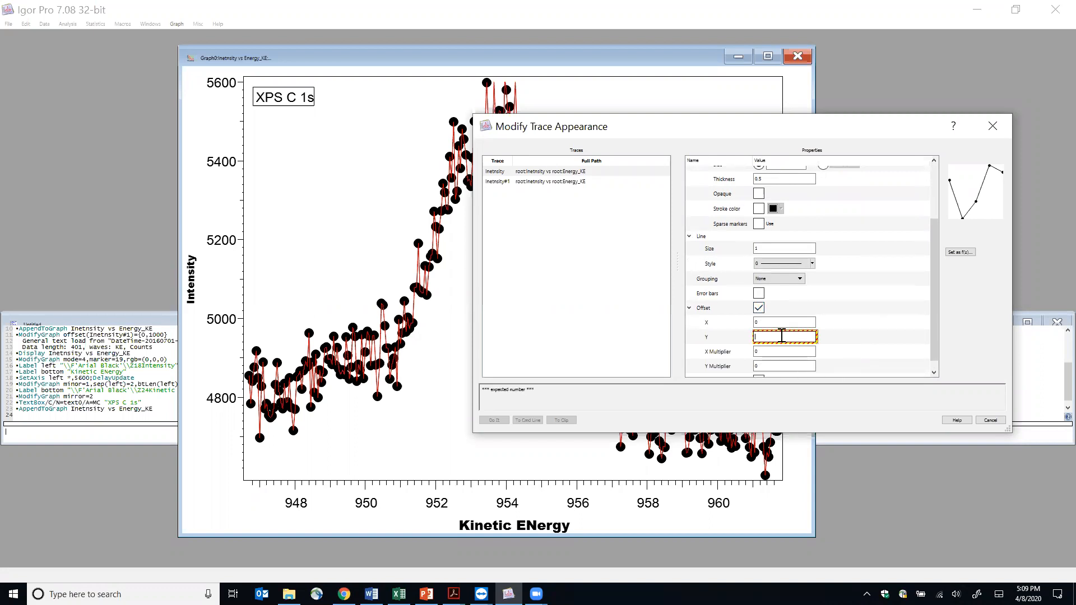
pyautogui.write('1000')
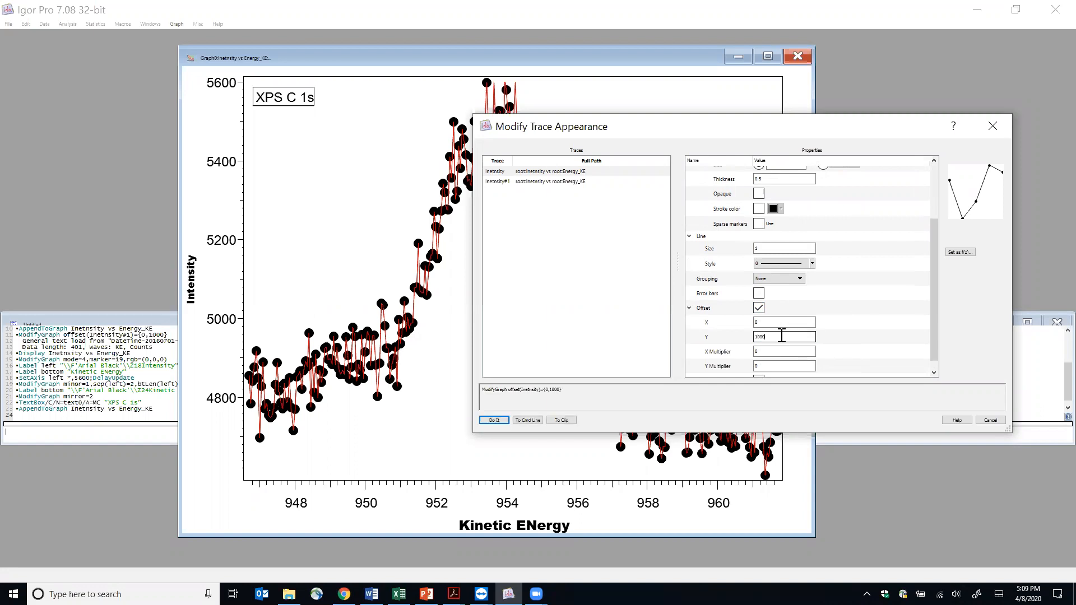
# Set the red Inetnsity#1 trace to lines and markers with open circle markers, and apply the trace changes
pyautogui.click(546, 182)
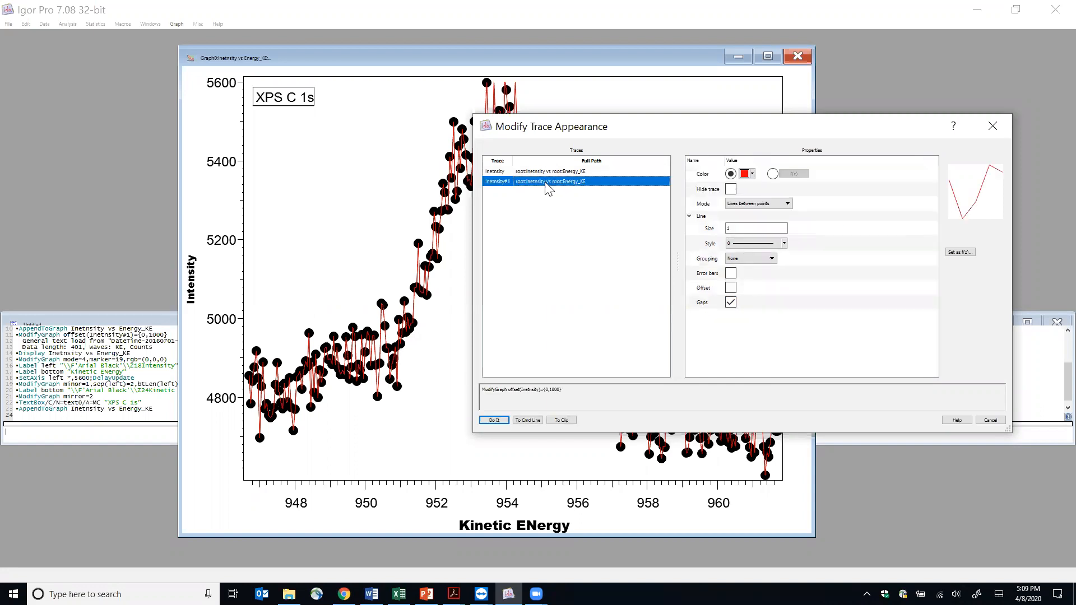
pyautogui.click(547, 171)
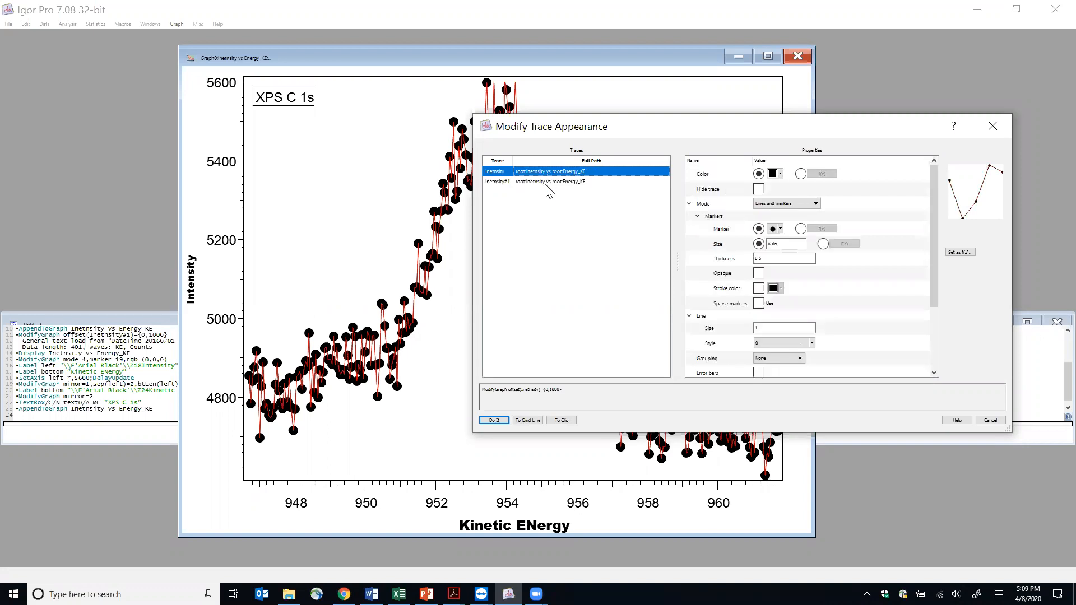
pyautogui.click(548, 182)
pyautogui.click(547, 172)
pyautogui.click(548, 181)
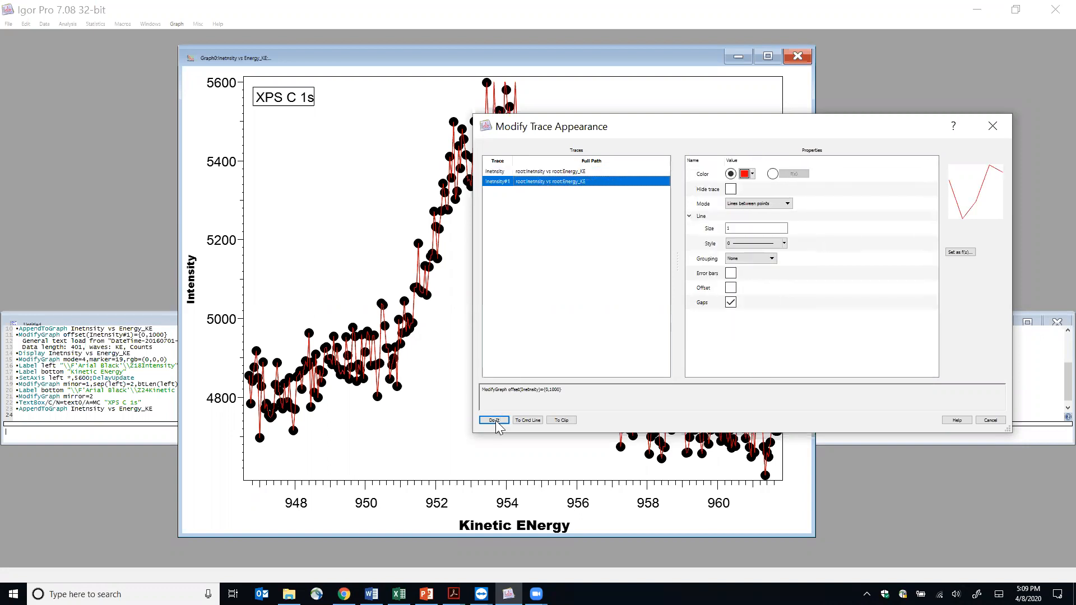
pyautogui.click(740, 205)
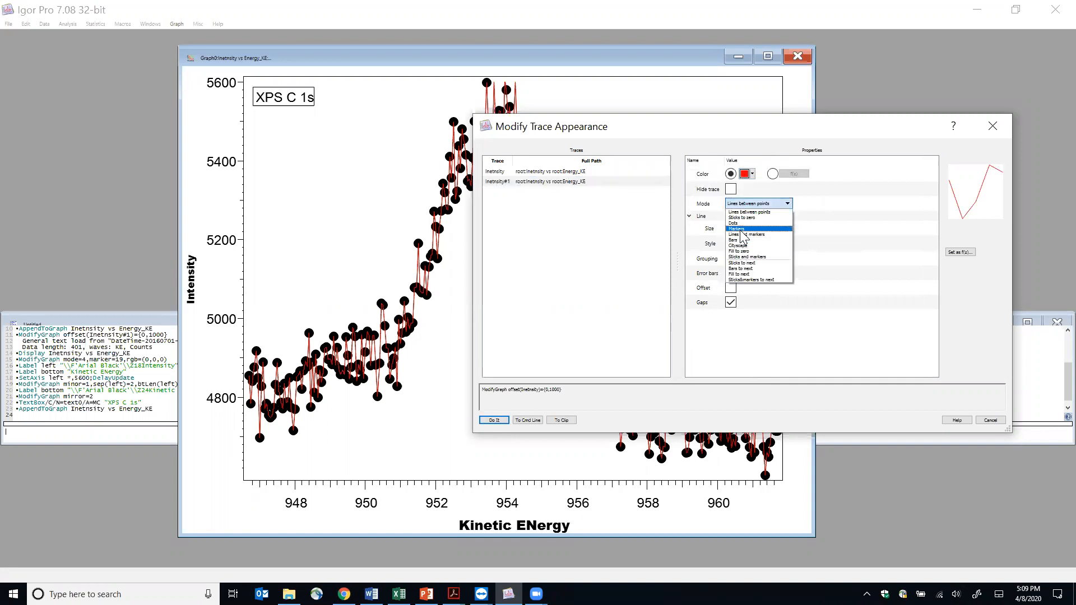
pyautogui.click(743, 235)
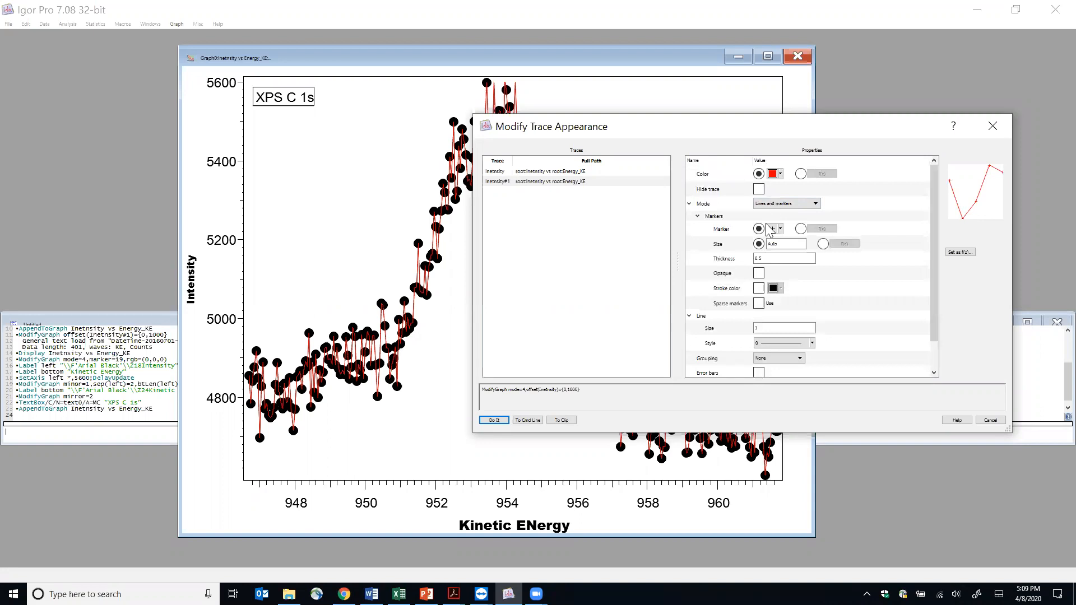
pyautogui.click(772, 230)
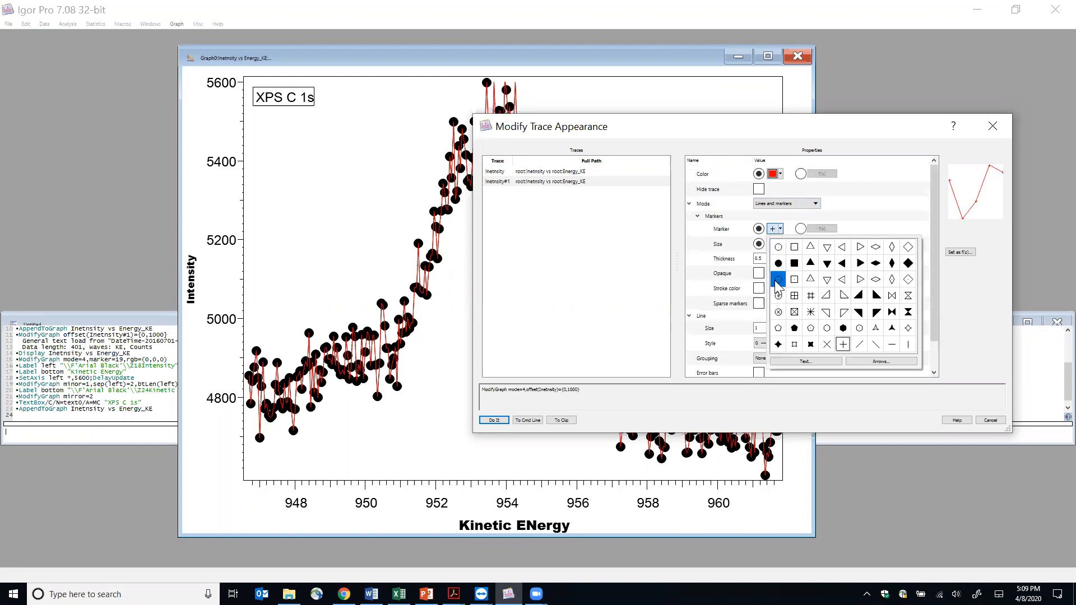
pyautogui.click(779, 279)
pyautogui.click(494, 420)
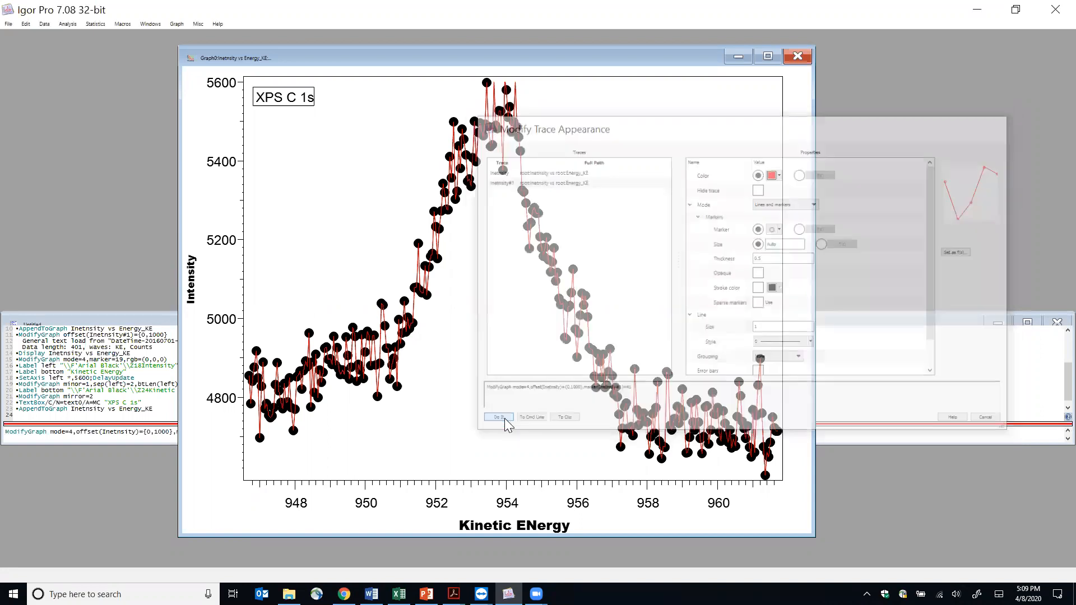
# Enable the offset for the Inetnsity#1 trace, set its Y multiplier to 1000 and apply it
pyautogui.doubleClick(465, 312)
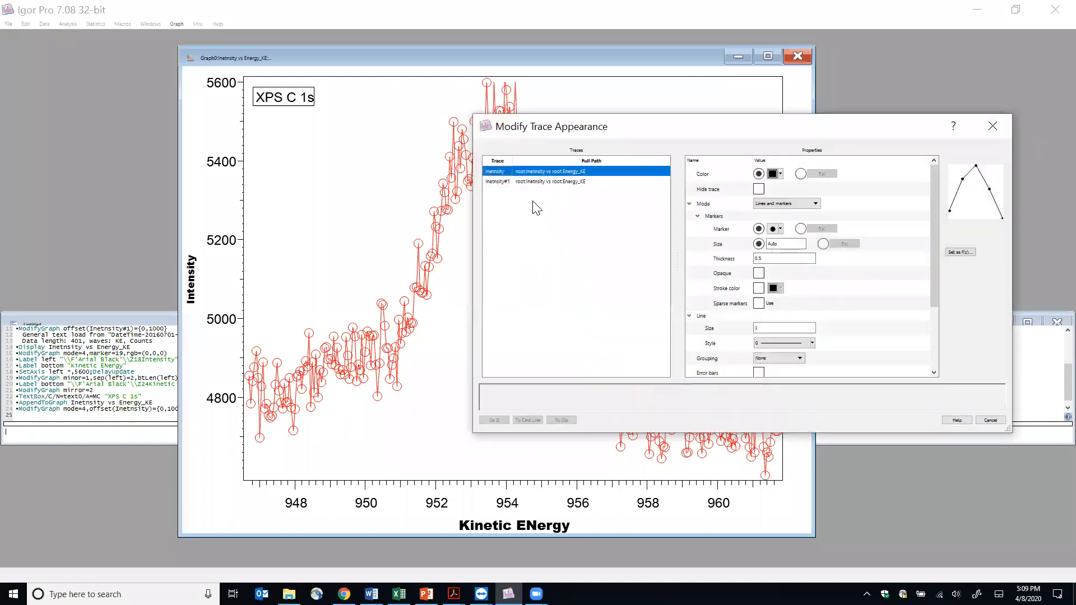
pyautogui.click(546, 182)
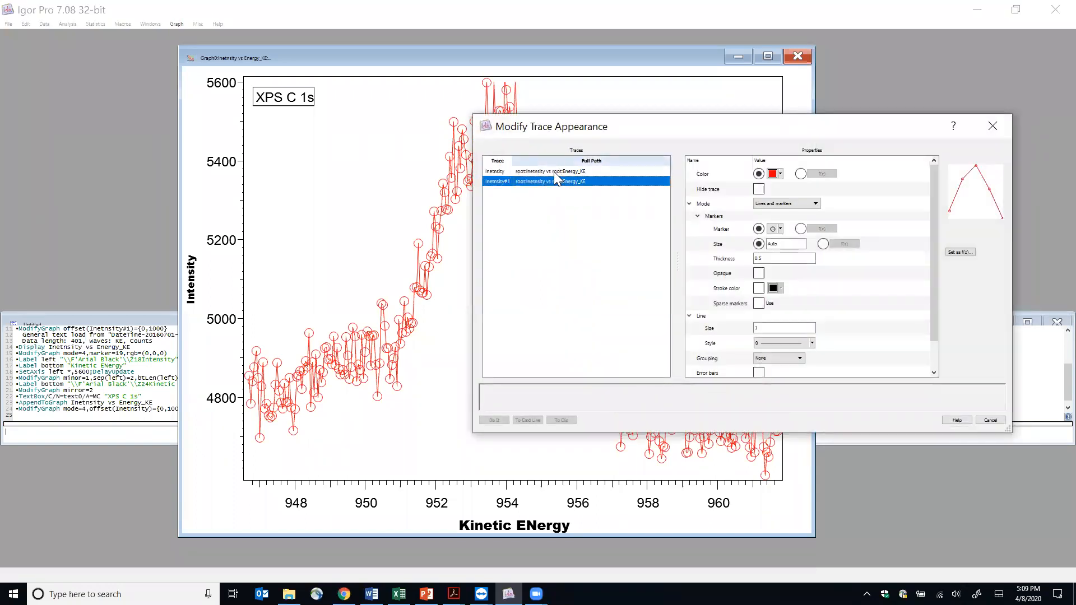
pyautogui.click(553, 172)
pyautogui.click(595, 182)
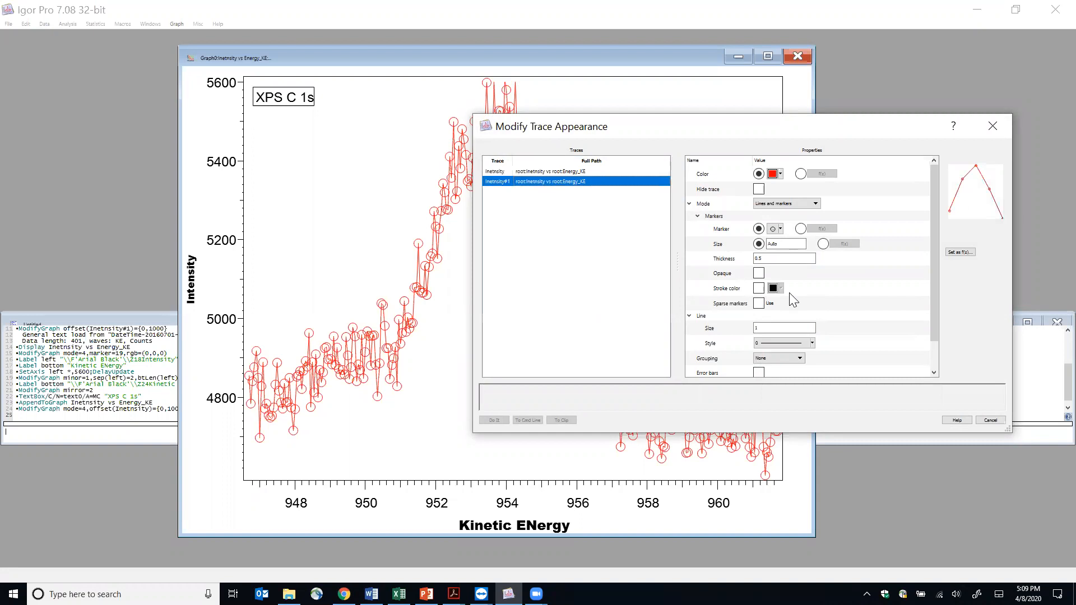
pyautogui.scroll(-1, 789, 293)
pyautogui.click(758, 356)
pyautogui.scroll(-1, 759, 361)
pyautogui.click(763, 366)
pyautogui.press('BackSpace')
pyautogui.write('1000')
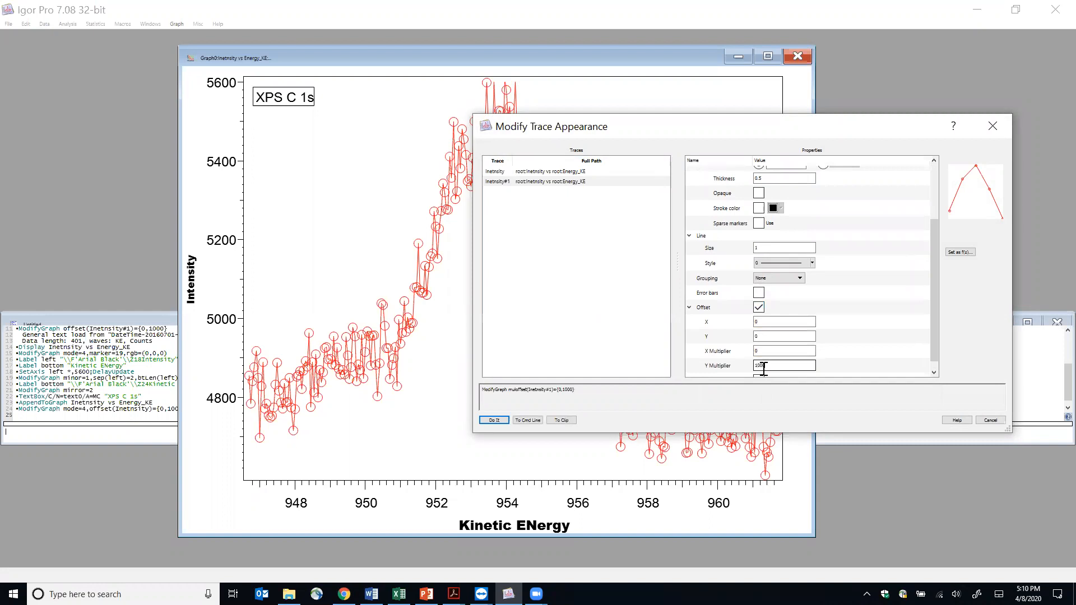
pyautogui.press('Return')
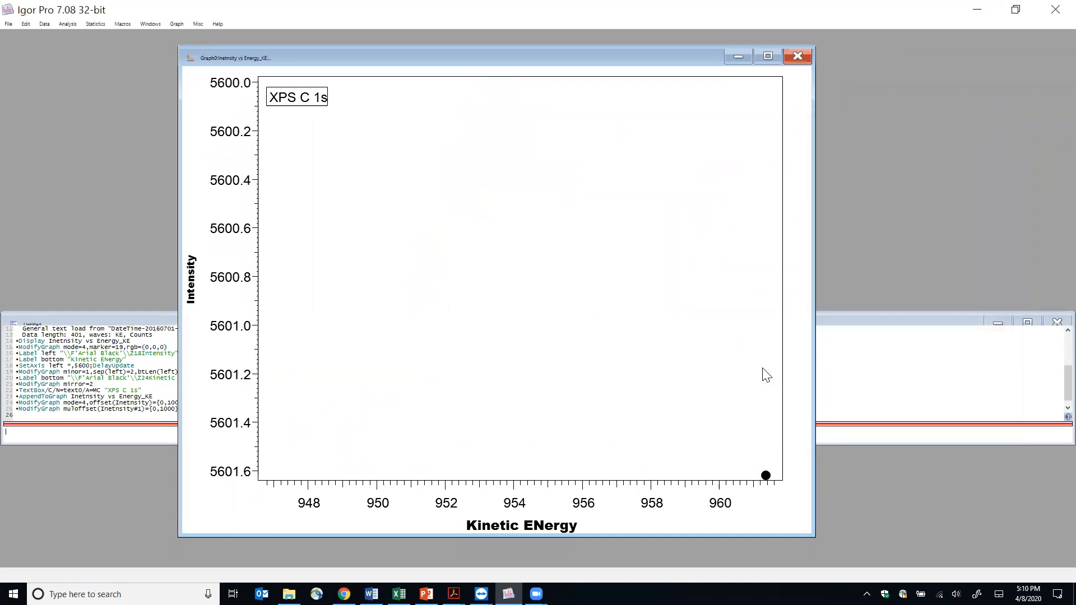
# Reset the Y offset of the black Inetnsity trace to 0 and apply it
pyautogui.doubleClick(464, 331)
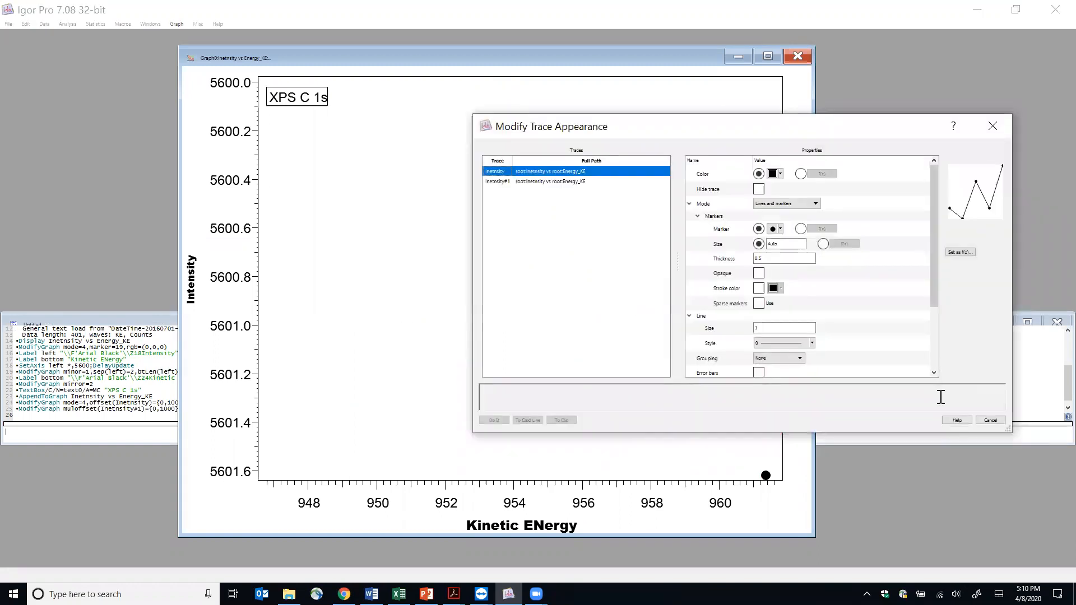
pyautogui.scroll(-3, 875, 343)
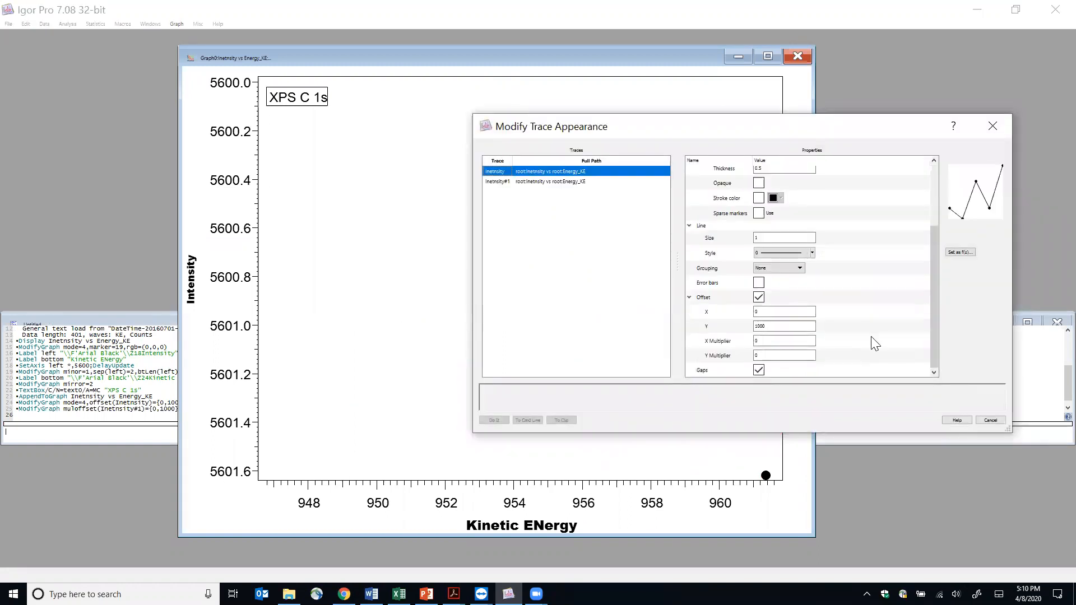
pyautogui.click(775, 328)
pyautogui.write('0')
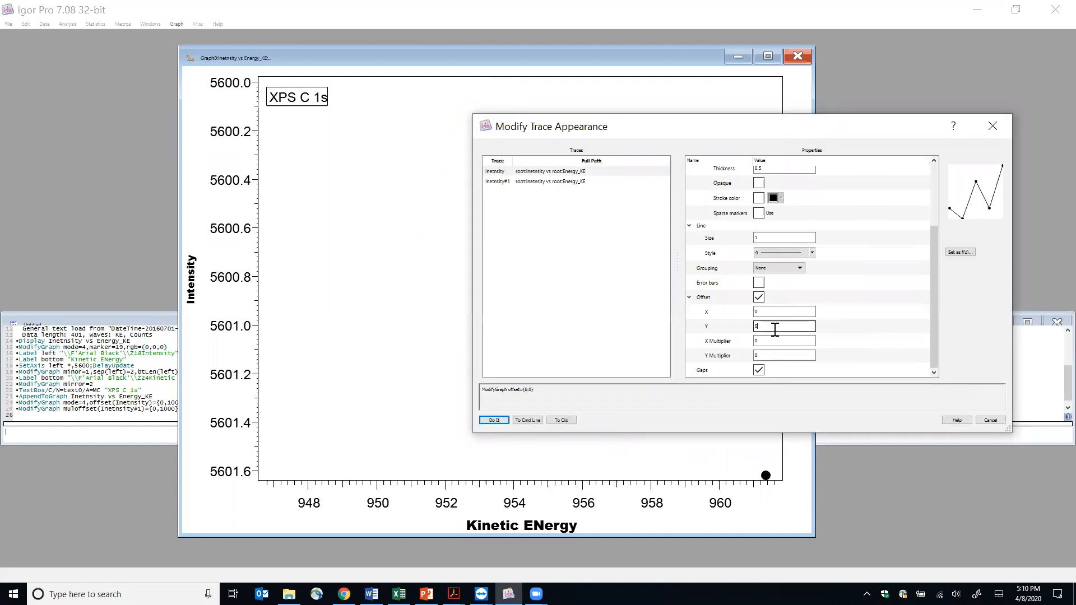
pyautogui.click(496, 419)
# Reset the Y multiplier of the Inetnsity#1 trace to 0 and apply it
pyautogui.doubleClick(547, 241)
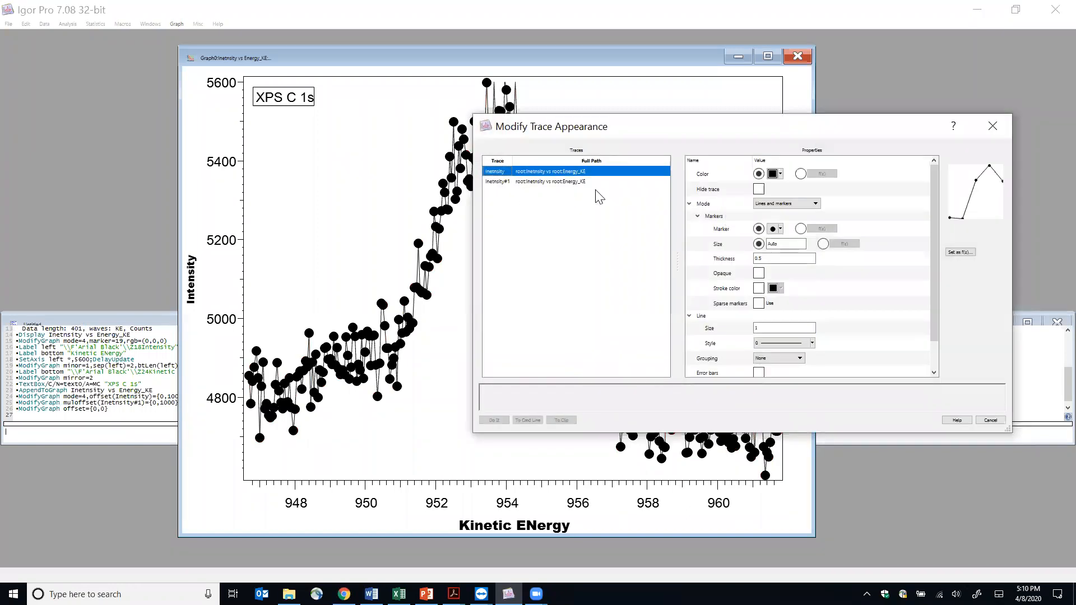
pyautogui.click(564, 182)
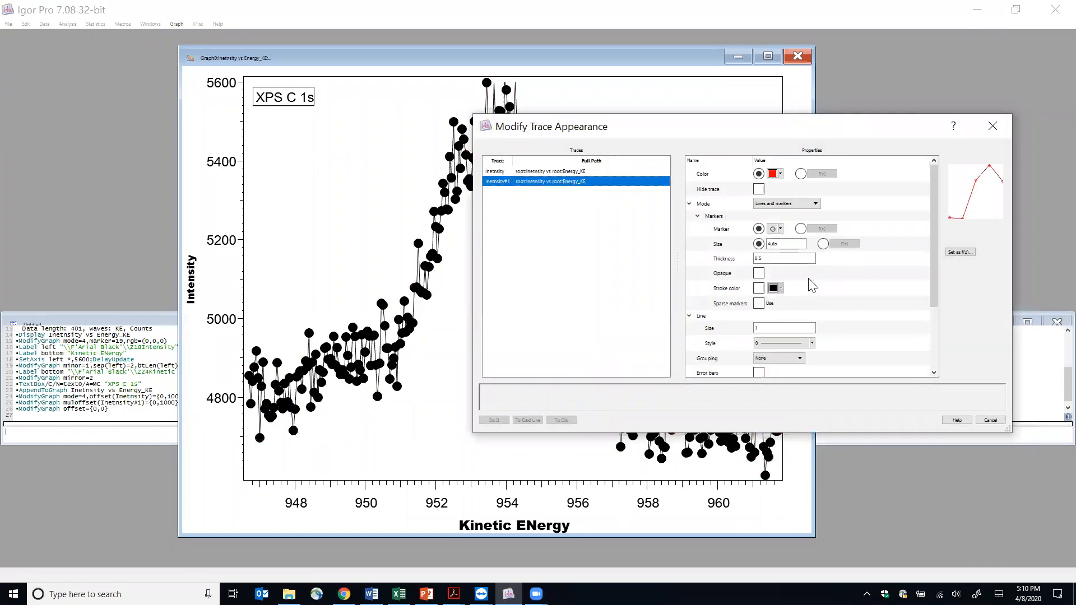
pyautogui.scroll(-3, 802, 325)
pyautogui.click(771, 355)
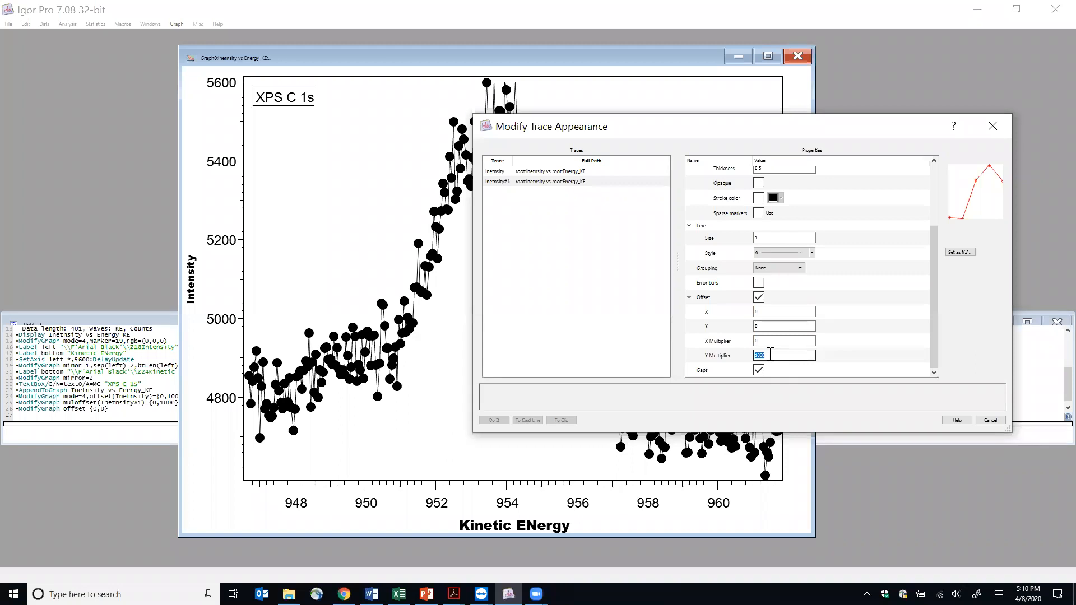
pyautogui.write('0')
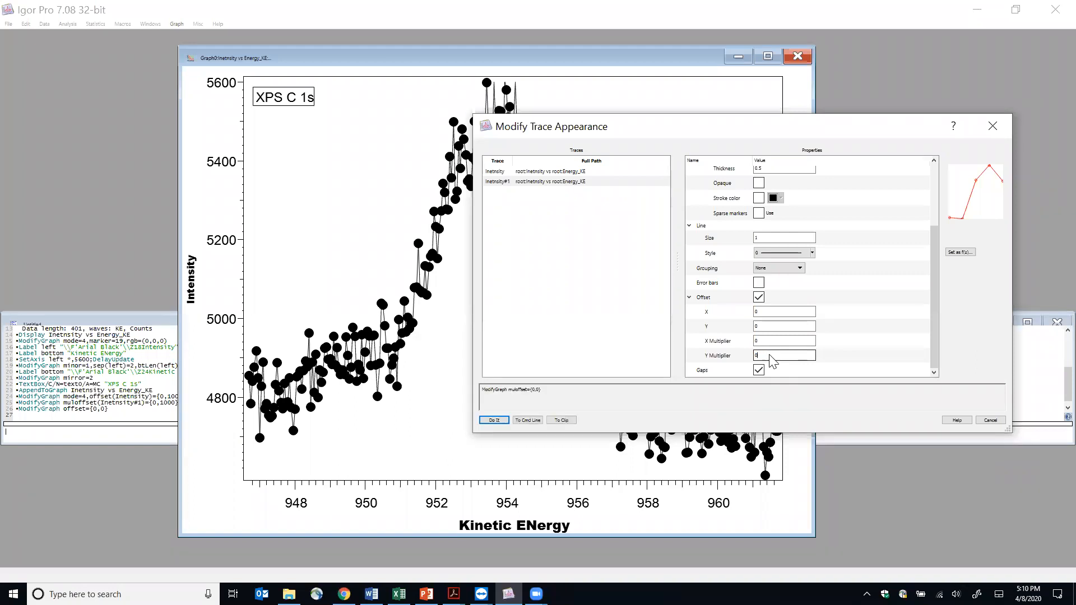
pyautogui.press('Return')
# Enable the offset for the black Inetnsity trace, set its Y offset to 1000 and apply it
pyautogui.doubleClick(414, 250)
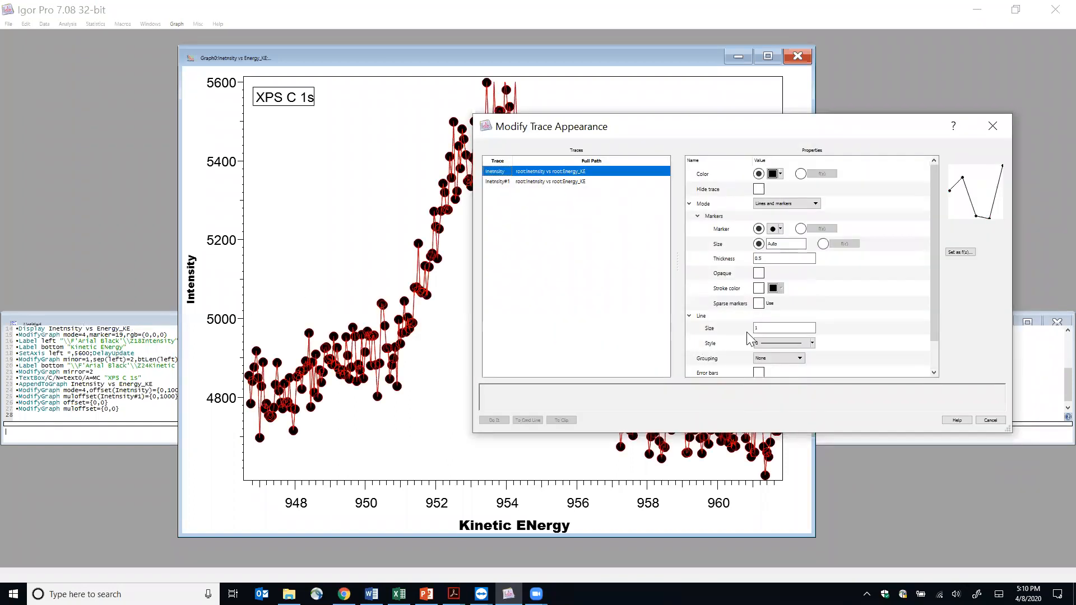
pyautogui.scroll(-2, 746, 331)
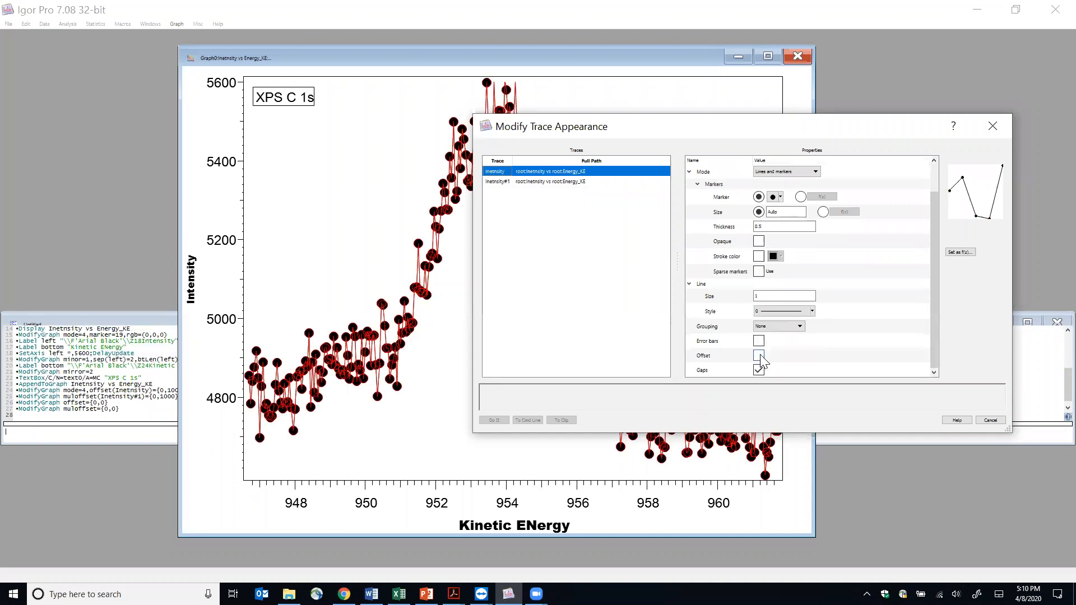
pyautogui.click(759, 356)
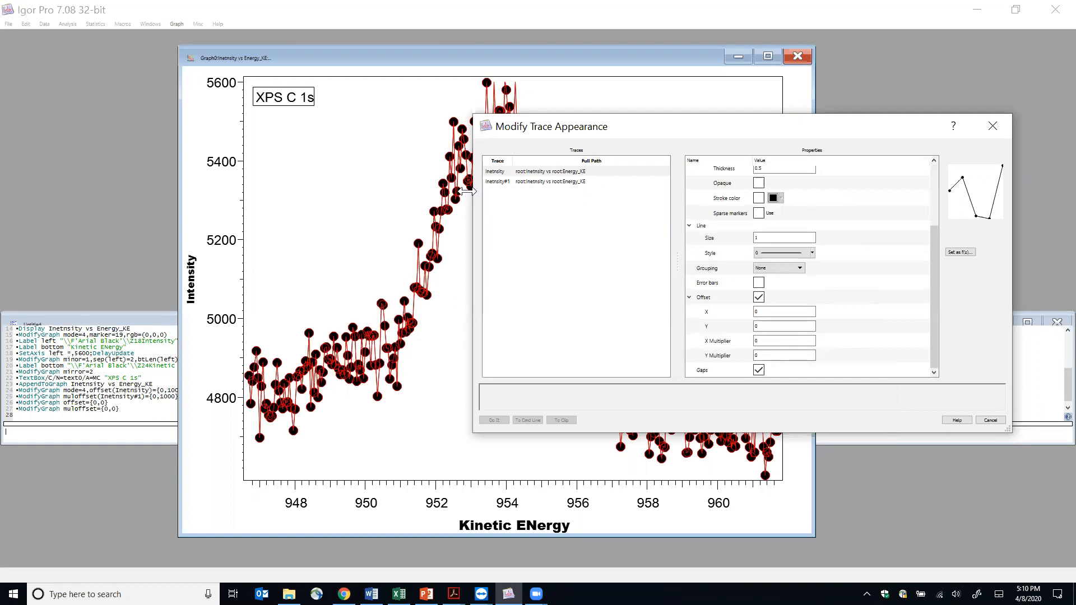
pyautogui.doubleClick(766, 328)
pyautogui.write('1000')
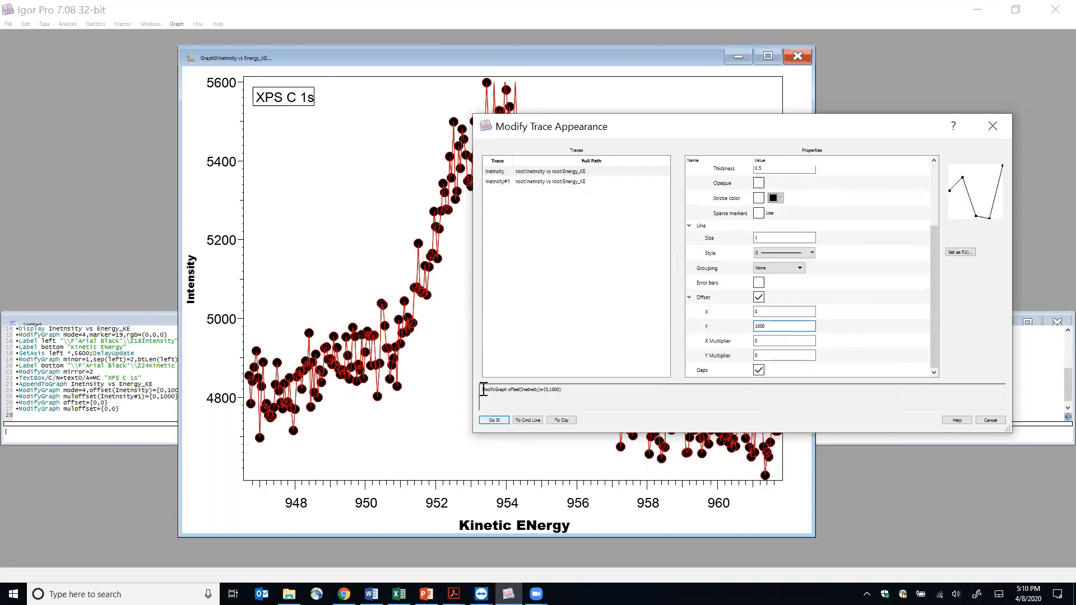
pyautogui.click(536, 182)
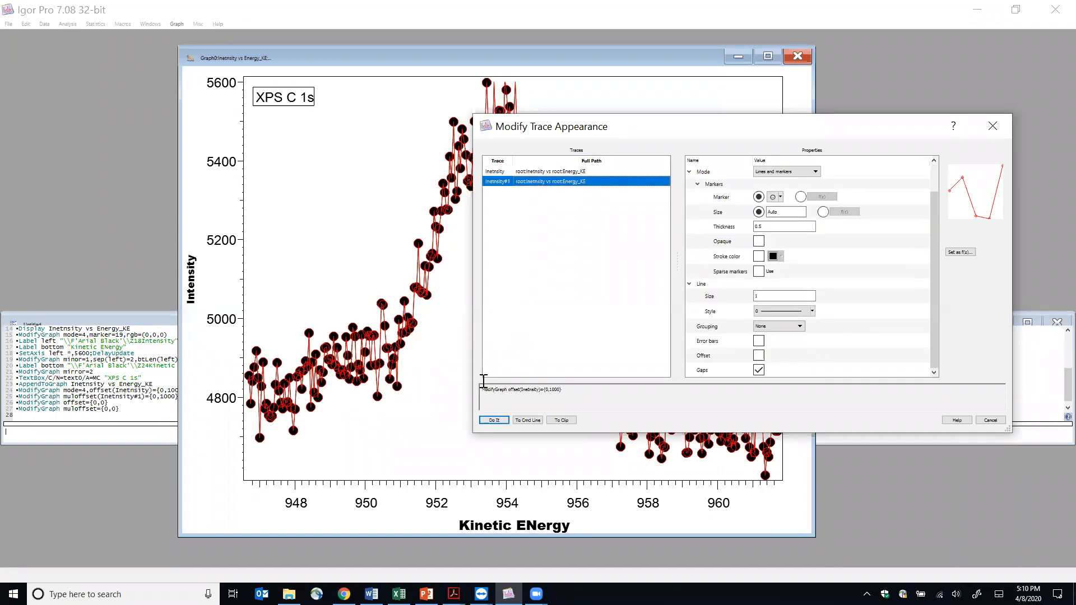
pyautogui.click(494, 420)
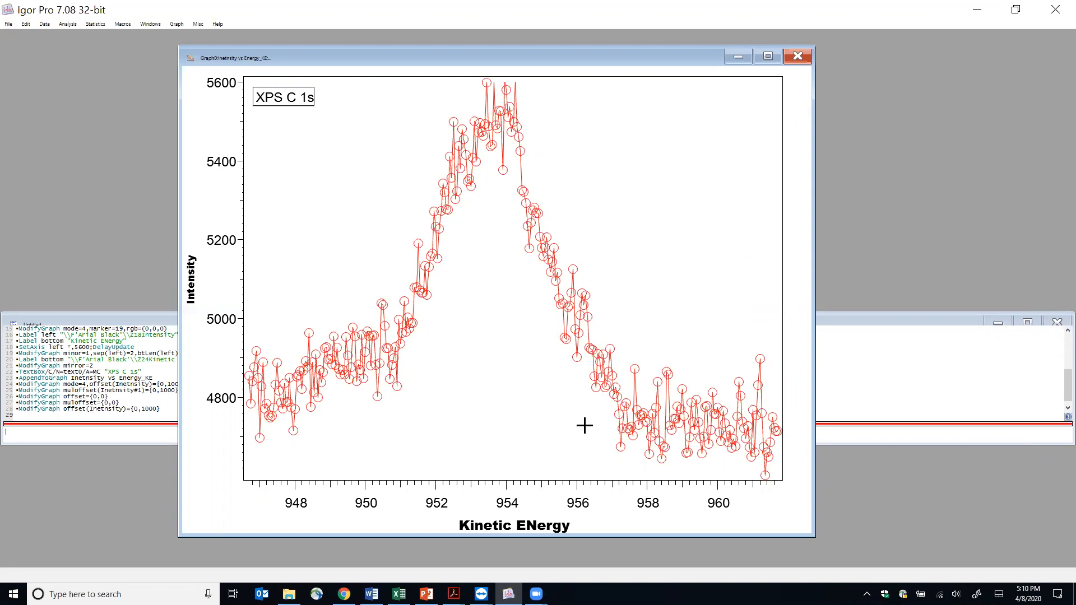
# Set the Y offset of the Inetnsity trace to 100 and apply it
pyautogui.doubleClick(459, 354)
pyautogui.scroll(-2, 775, 329)
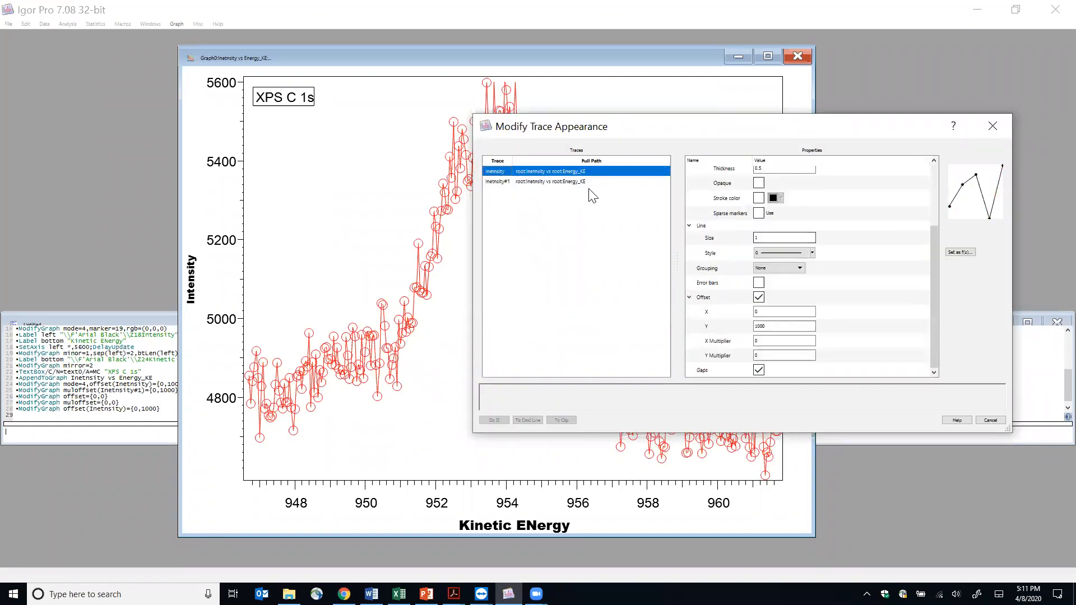
pyautogui.click(791, 327)
pyautogui.press('BackSpace')
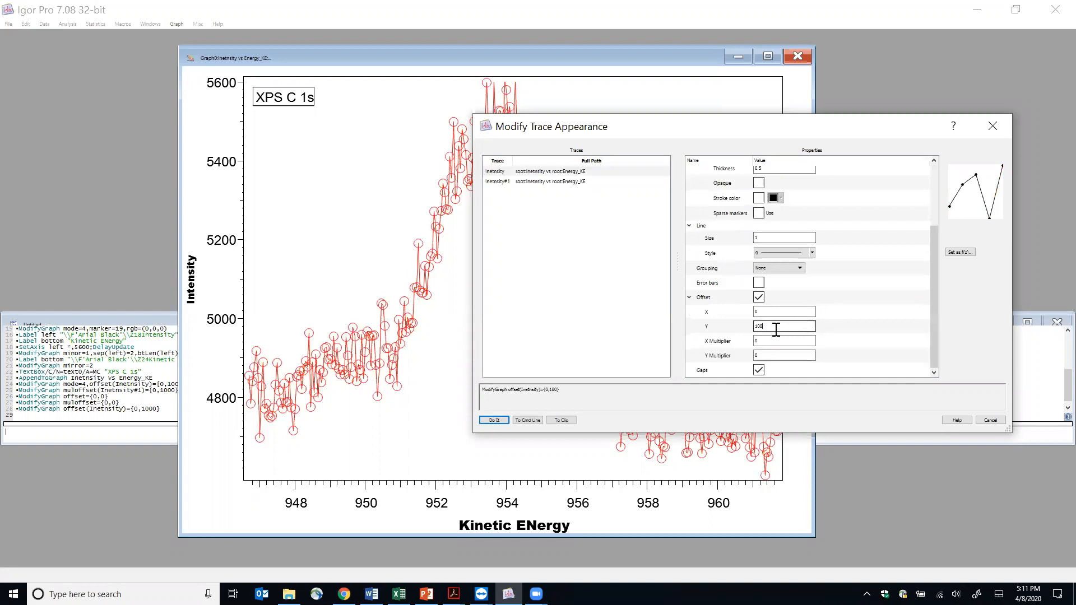
pyautogui.press('Return')
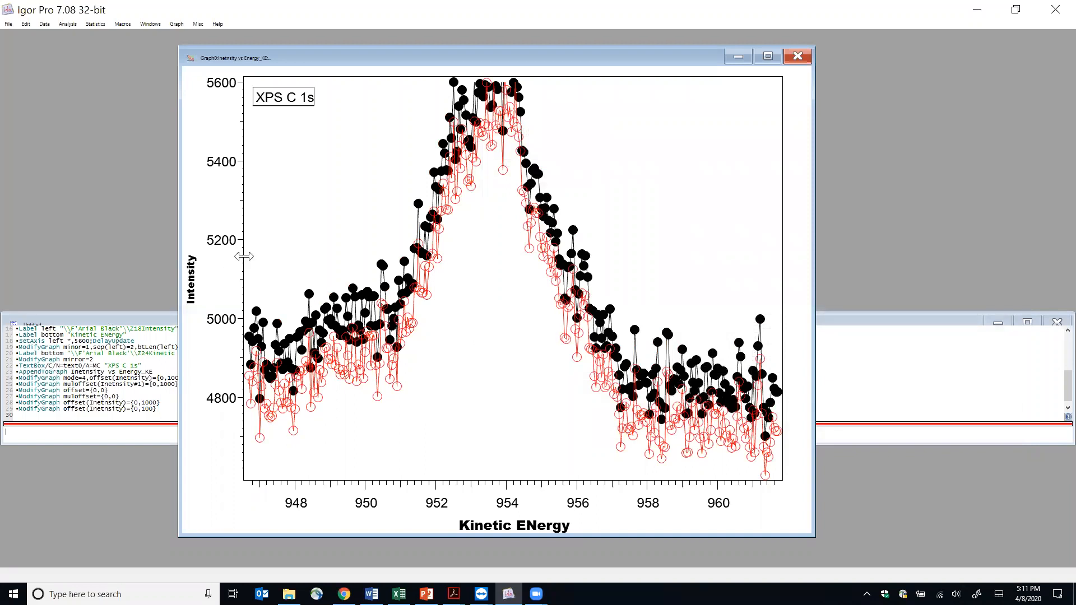
# Turn off the fixed maximum of the left axis range so it autoscales, and apply the axis change
pyautogui.doubleClick(248, 264)
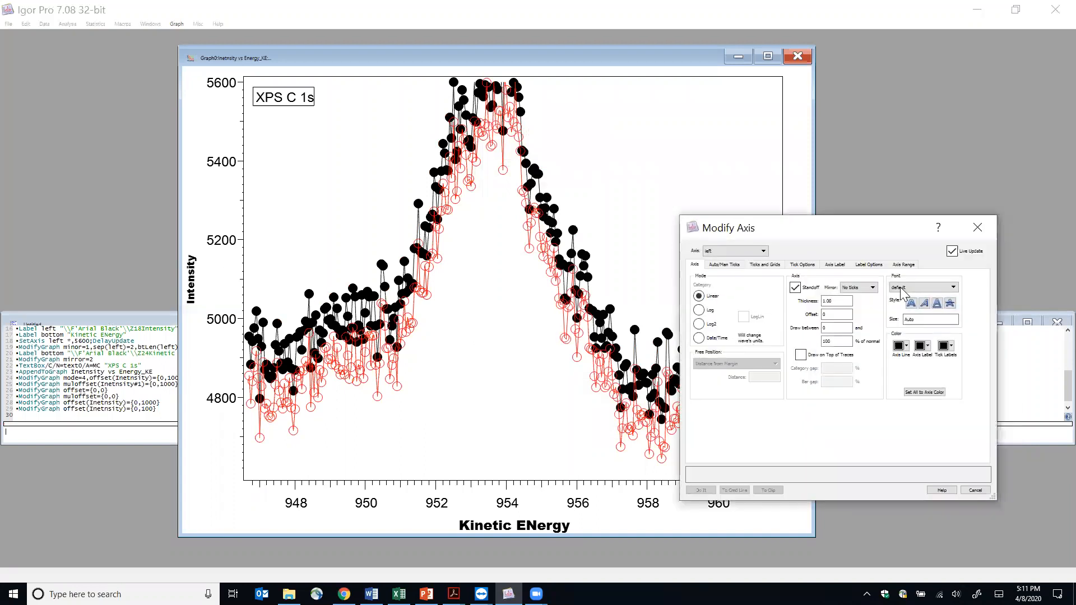
pyautogui.click(908, 266)
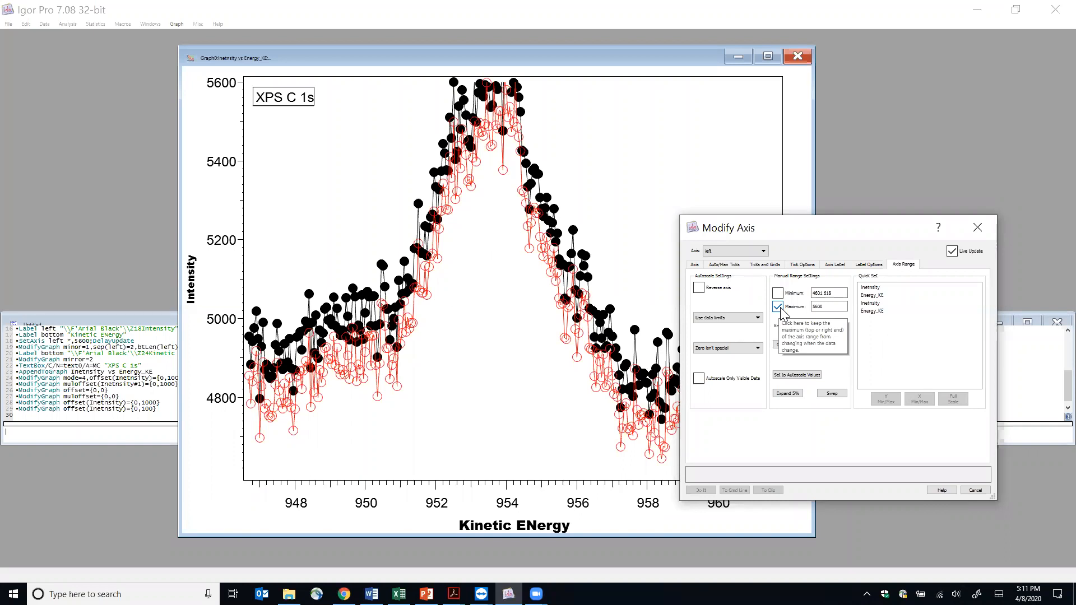
pyautogui.click(778, 307)
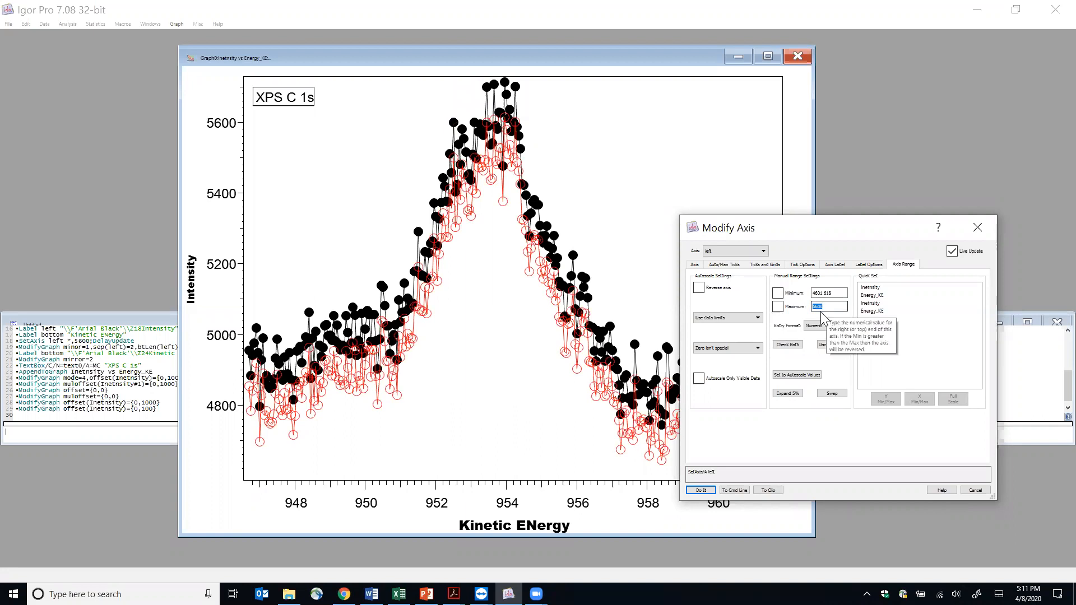
pyautogui.click(706, 491)
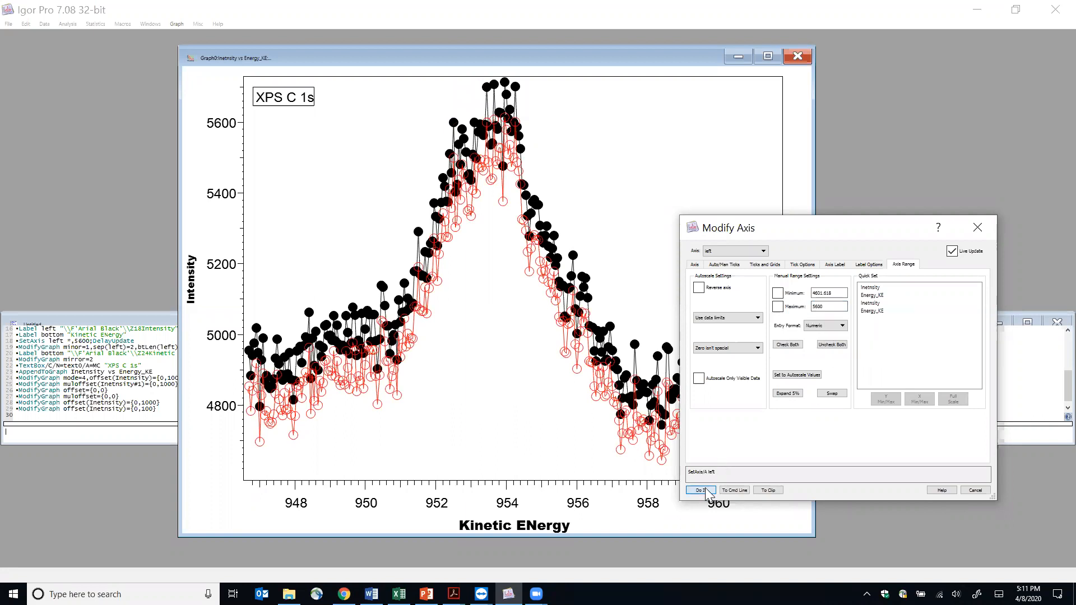
# Set the Y offset of the black Inetnsity trace to 1000 and apply it
pyautogui.doubleClick(520, 385)
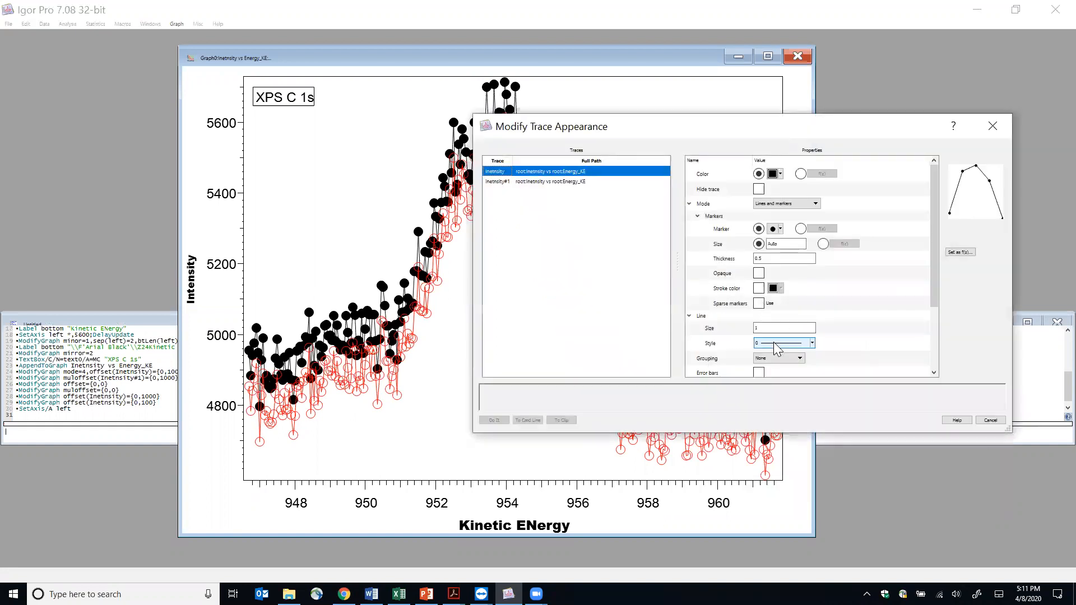
pyautogui.scroll(-2, 773, 342)
pyautogui.scroll(-1, 778, 364)
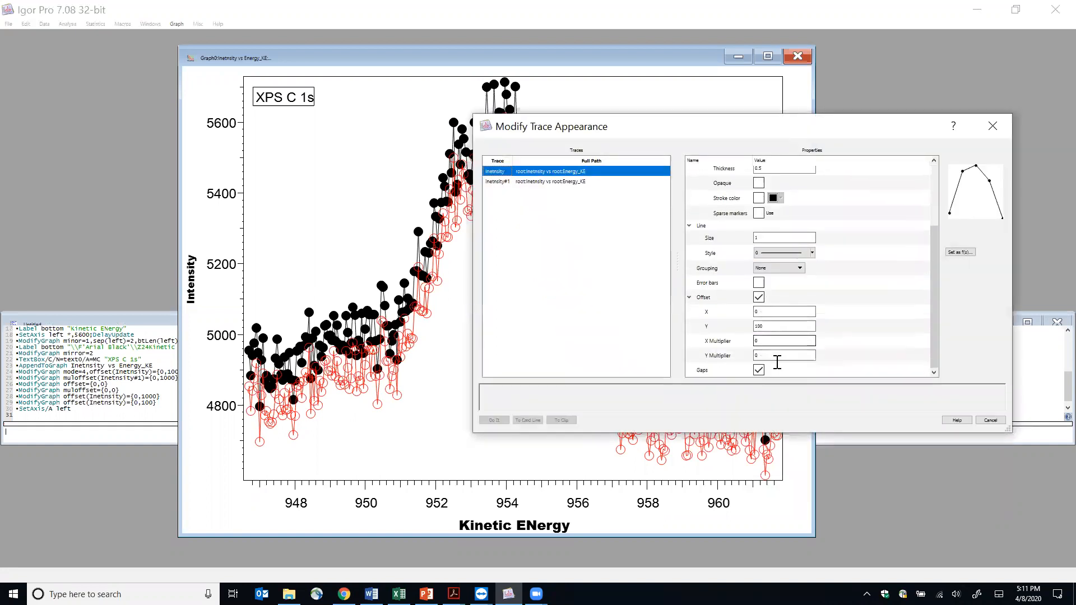
pyautogui.click(777, 327)
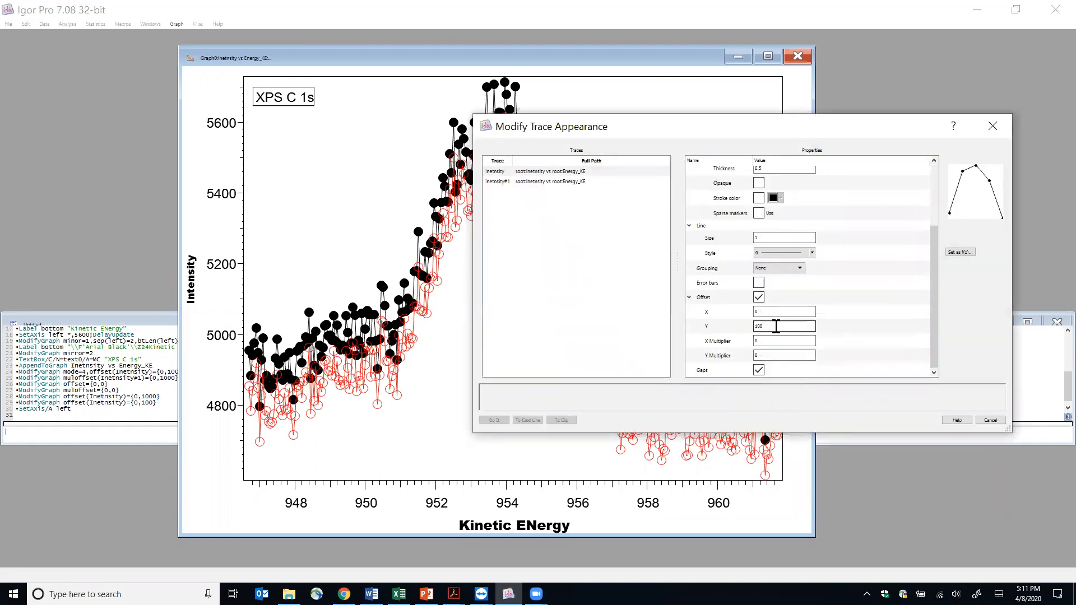
pyautogui.write('0')
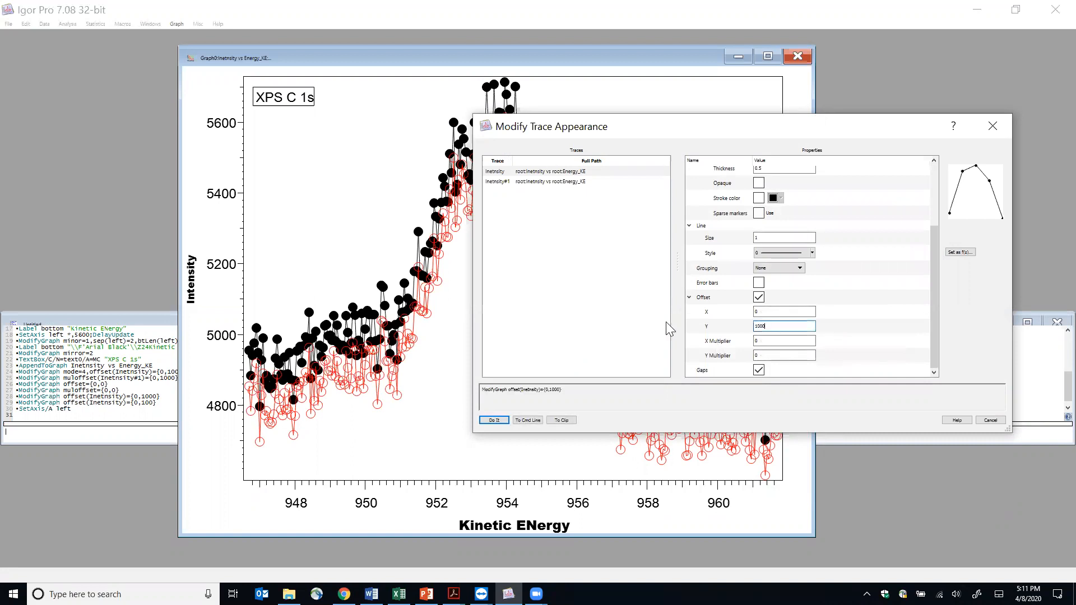
pyautogui.click(502, 420)
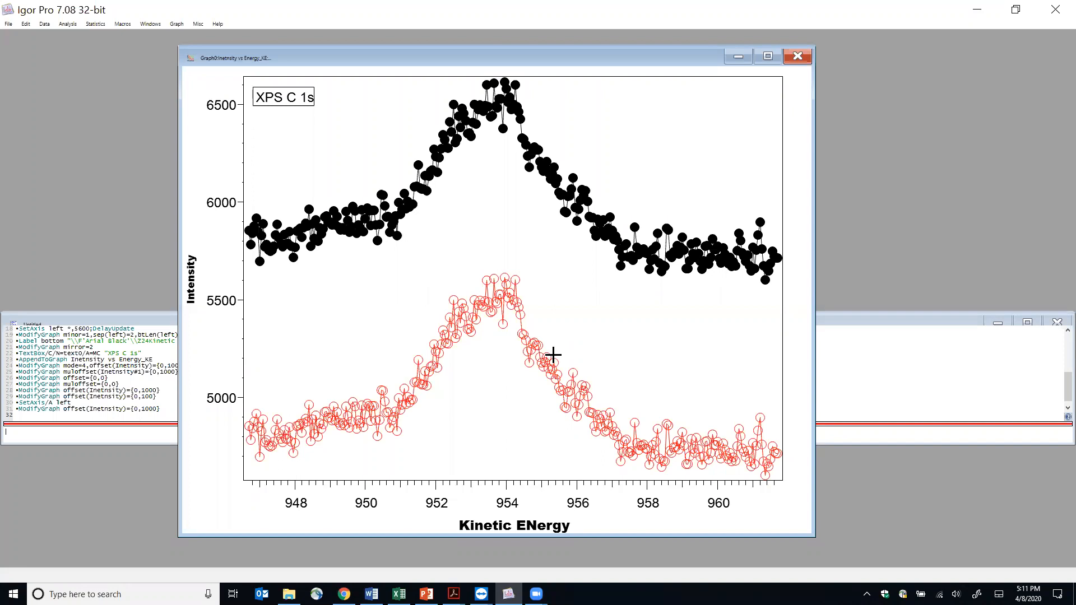
# Enable the offset for the red Inetnsity#1 trace, set its X offset to 10 and apply it
pyautogui.doubleClick(438, 357)
pyautogui.scroll(-1, 791, 371)
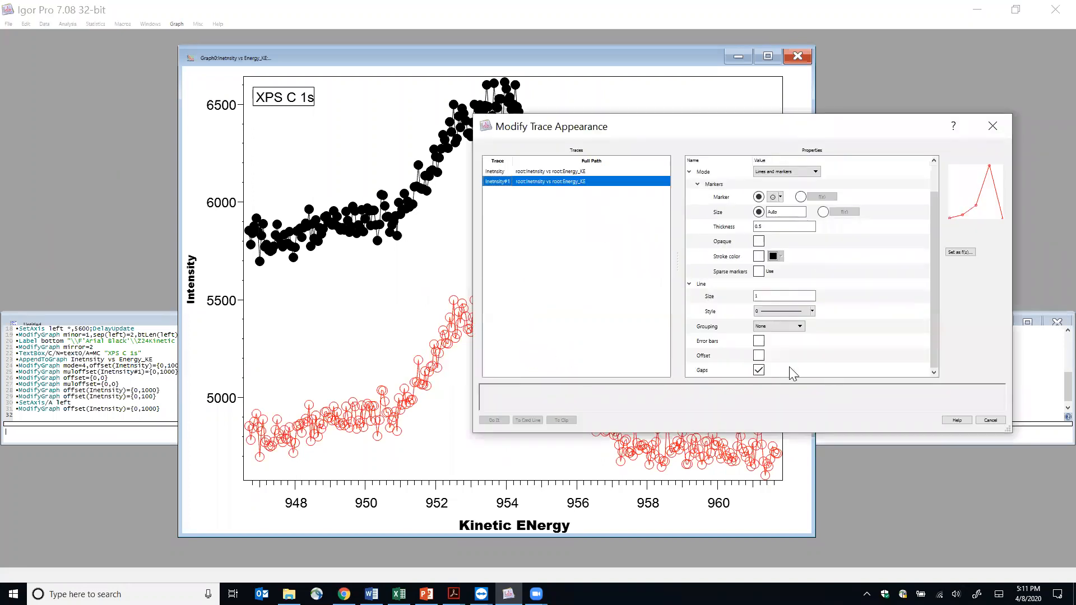
pyautogui.click(759, 356)
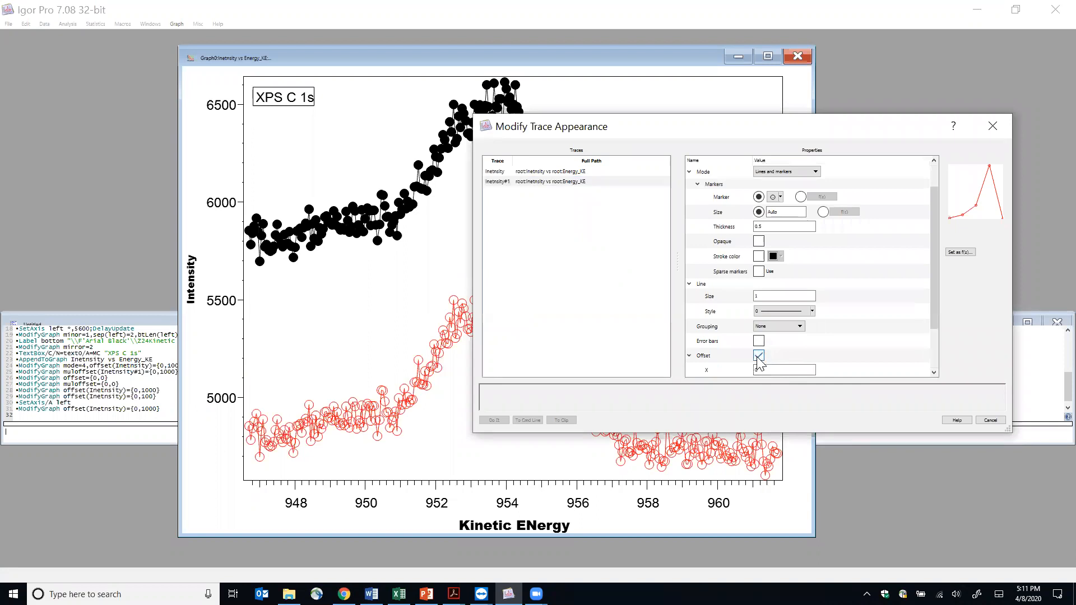
pyautogui.scroll(-1, 776, 368)
pyautogui.click(772, 332)
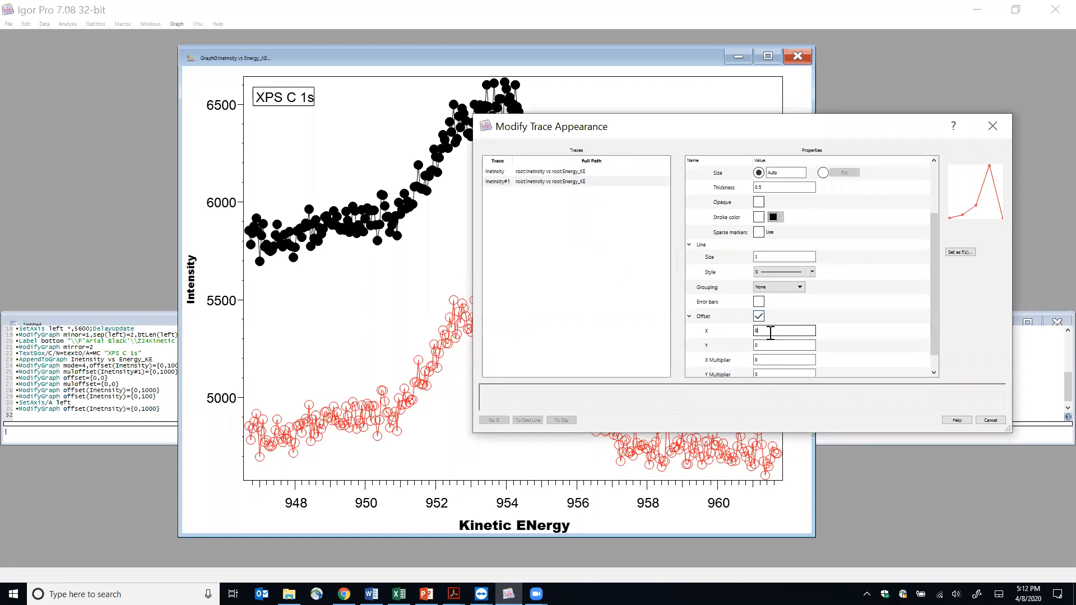
pyautogui.press('BackSpace')
pyautogui.write('1')
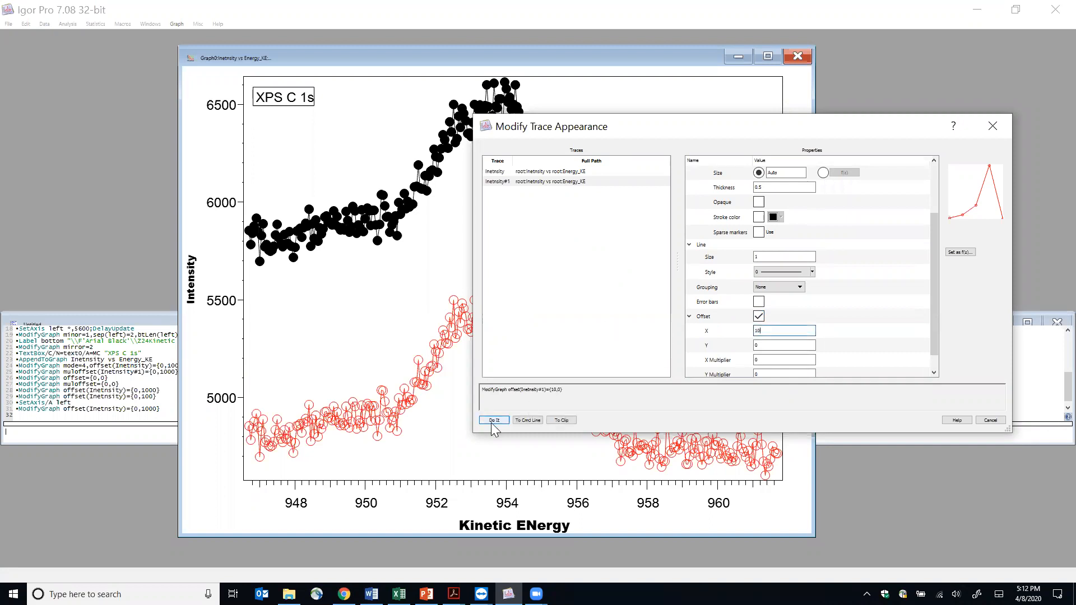
pyautogui.click(493, 421)
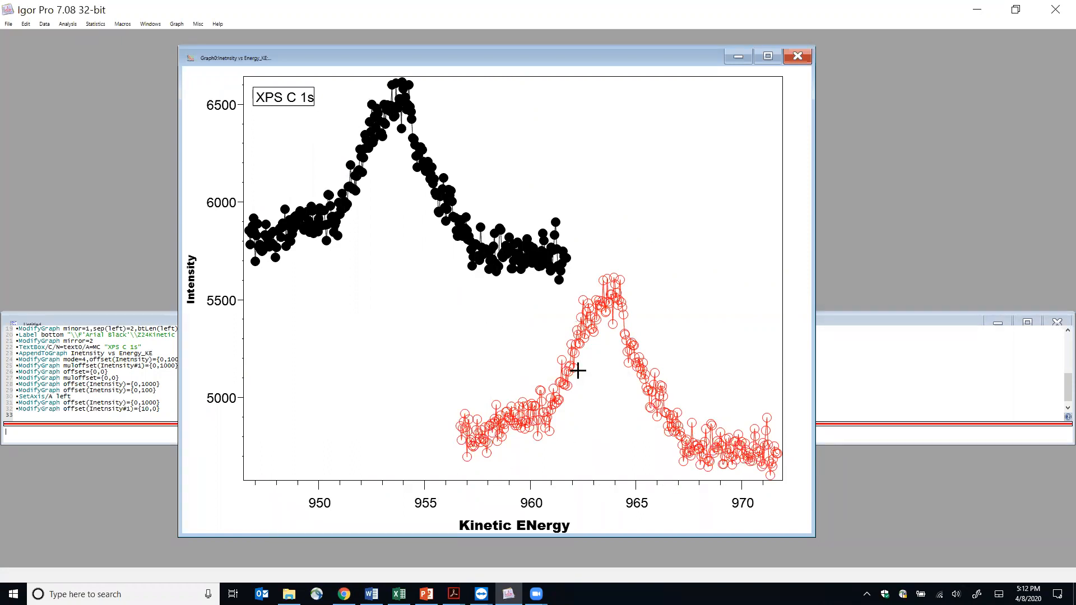
pyautogui.doubleClick(404, 307)
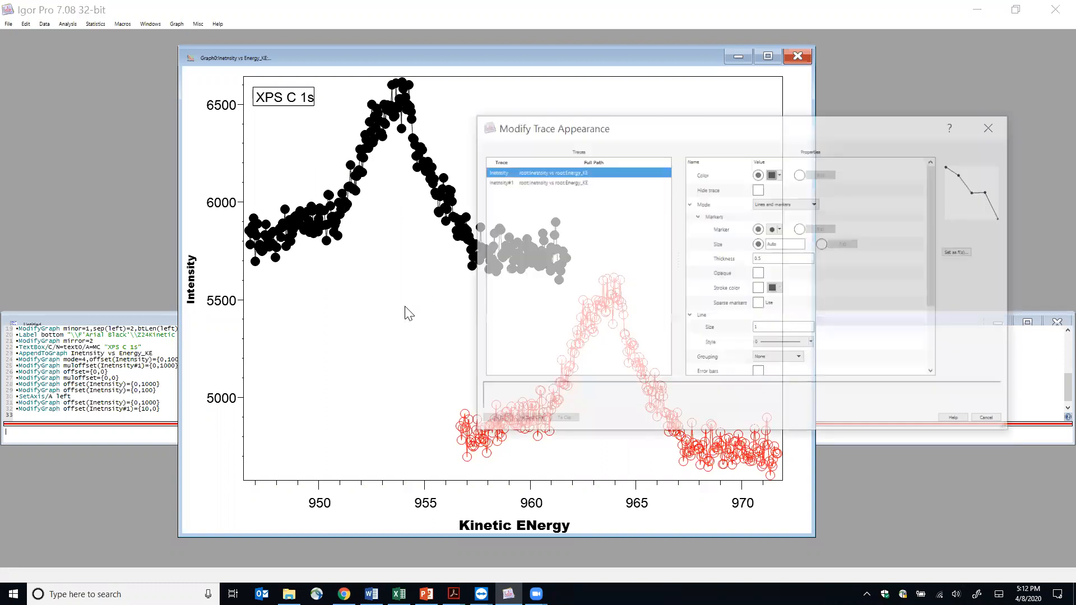
pyautogui.click(990, 421)
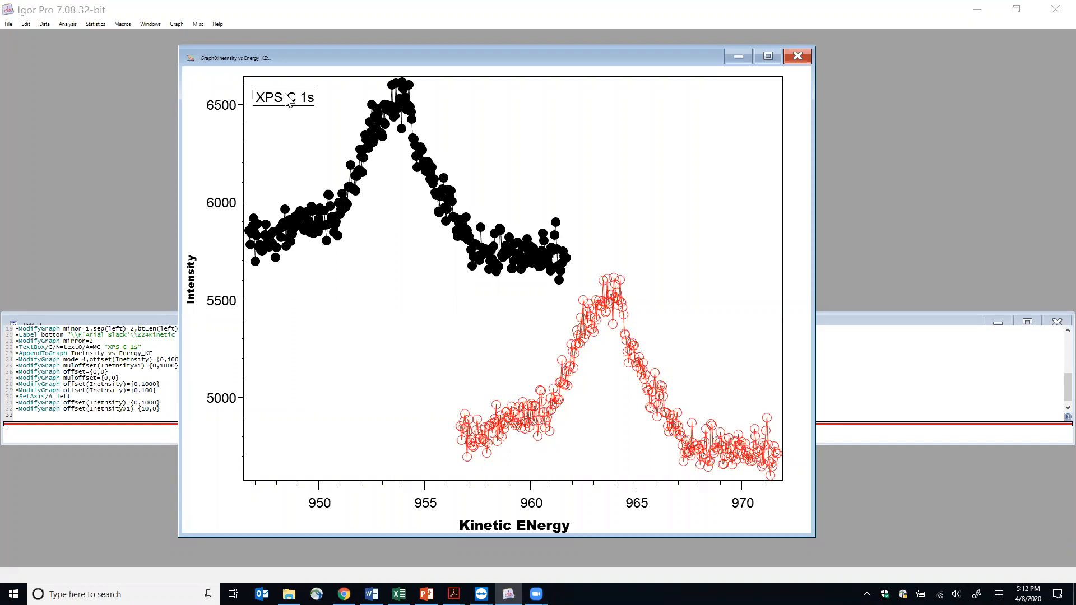
pyautogui.doubleClick(288, 100)
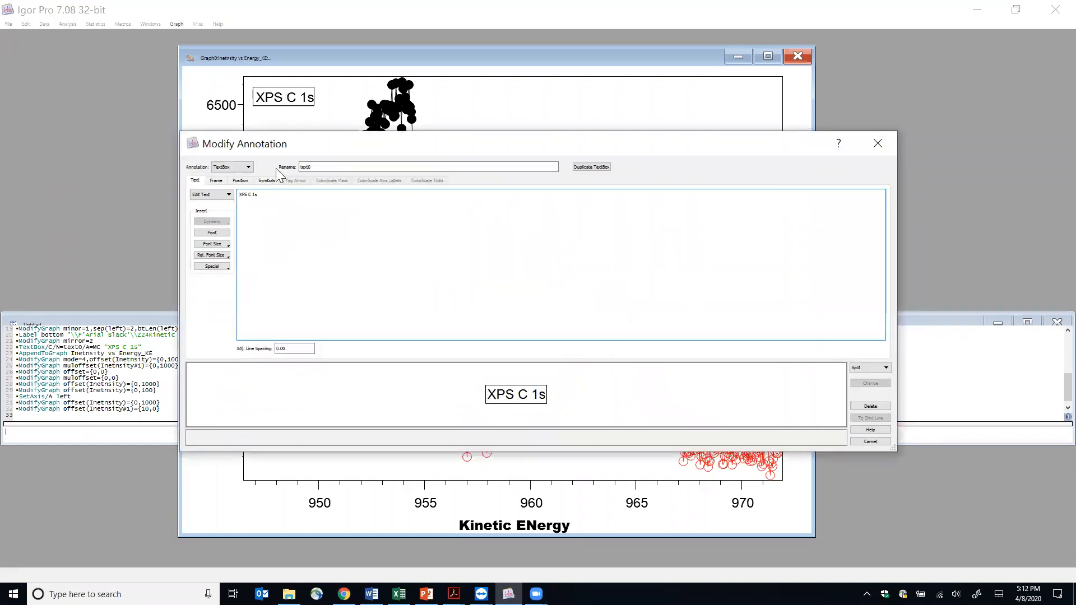
pyautogui.click(230, 168)
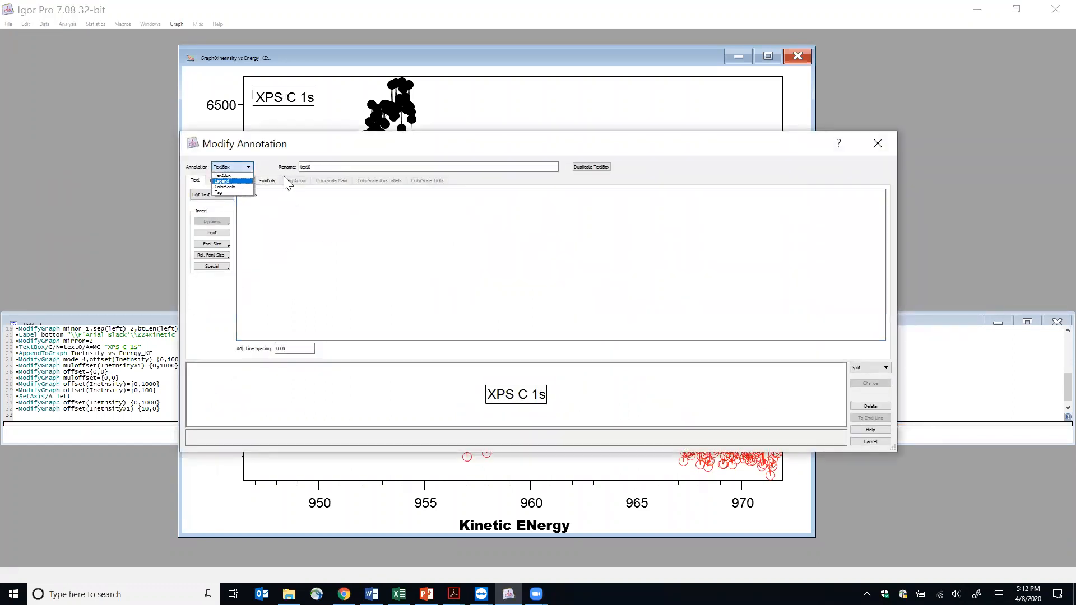
pyautogui.click(870, 442)
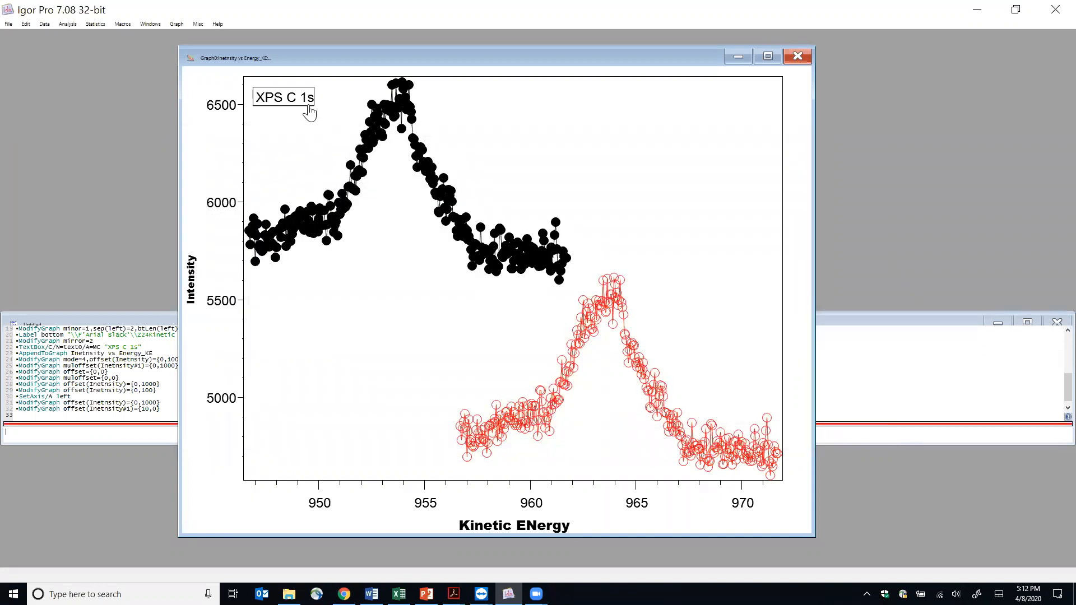
# Change the "XPS C 1s" annotation from a text box to a legend and apply it
pyautogui.doubleClick(291, 104)
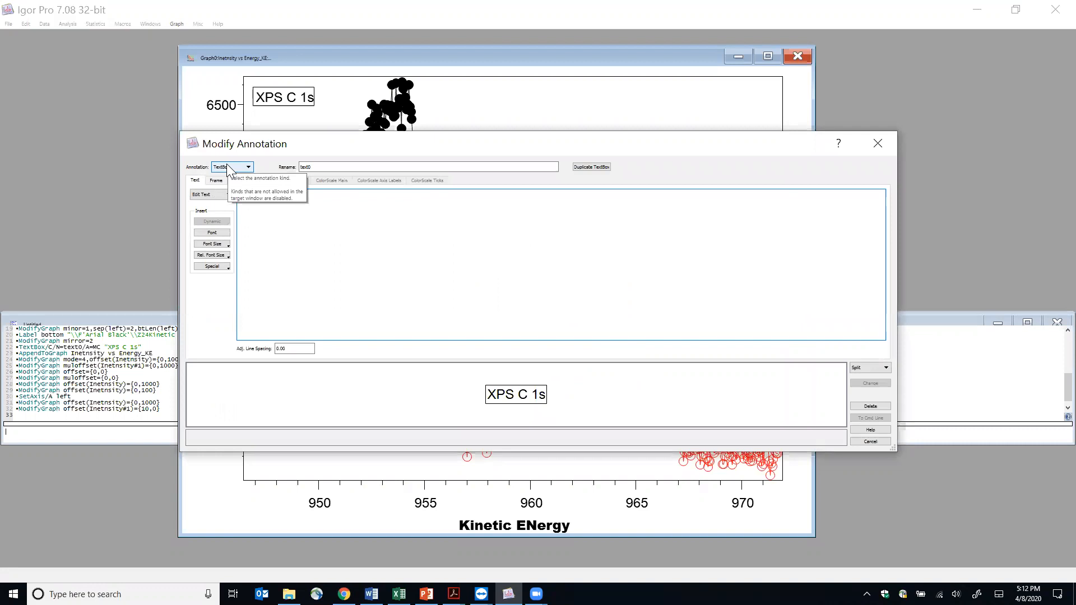
pyautogui.click(229, 167)
pyautogui.click(230, 181)
pyautogui.click(869, 383)
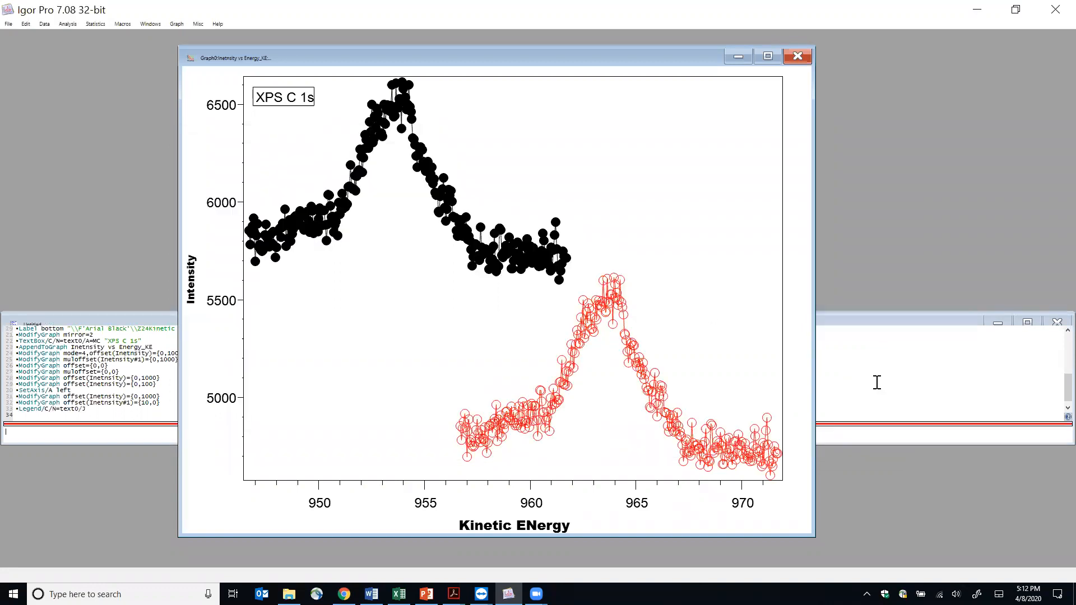
# Review the text, frame and position settings of the "XPS C 1s" legend annotation, and close them without changes
pyautogui.moveTo(445, 179); pyautogui.dragTo(517, 188)
pyautogui.doubleClick(292, 99)
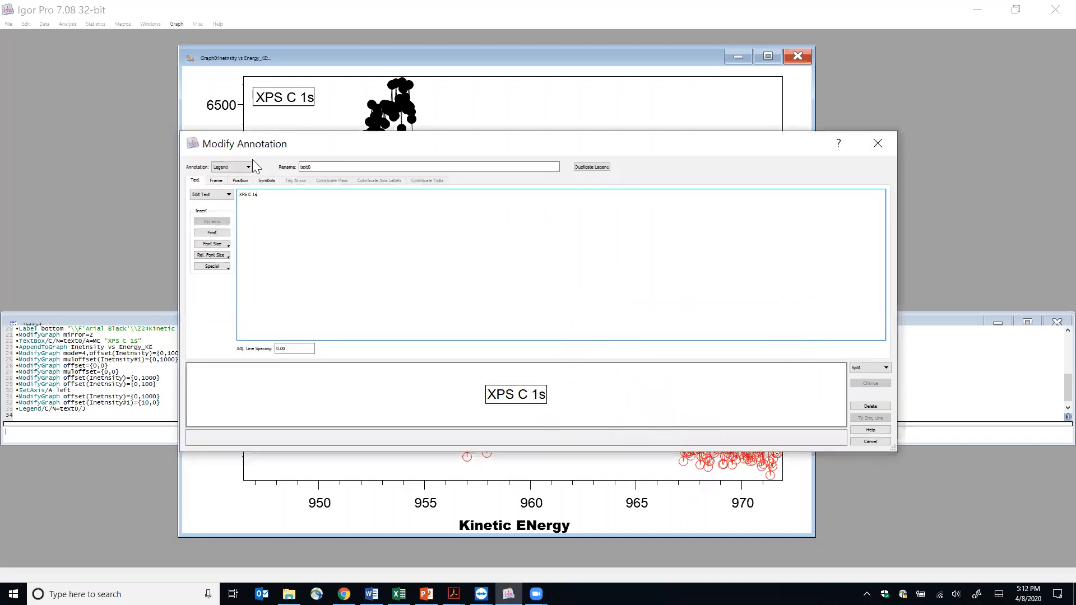
pyautogui.click(232, 168)
pyautogui.click(231, 182)
pyautogui.click(219, 181)
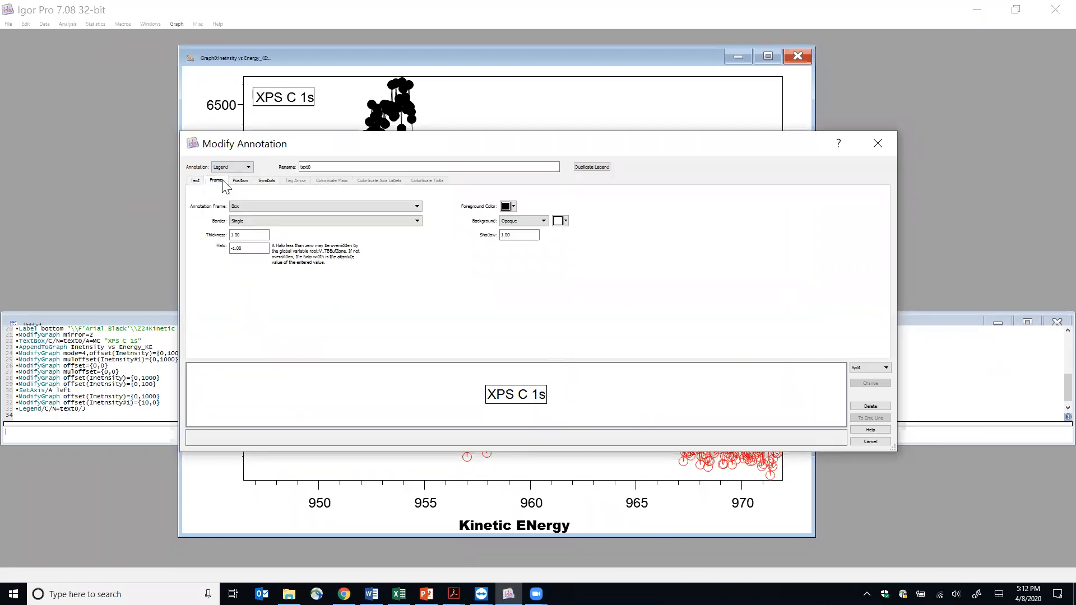
pyautogui.click(241, 181)
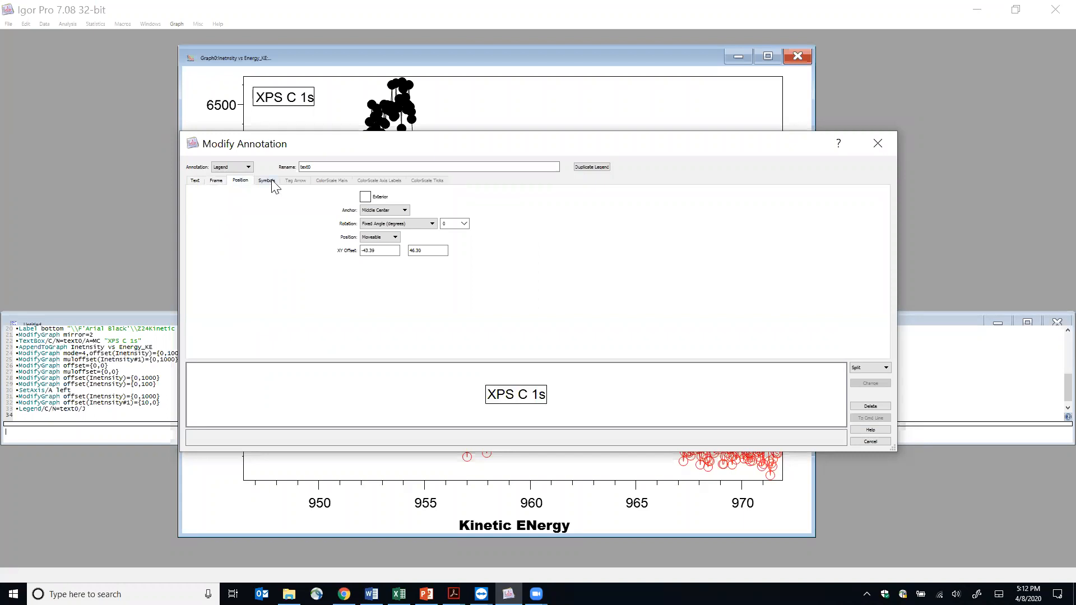
pyautogui.click(218, 184)
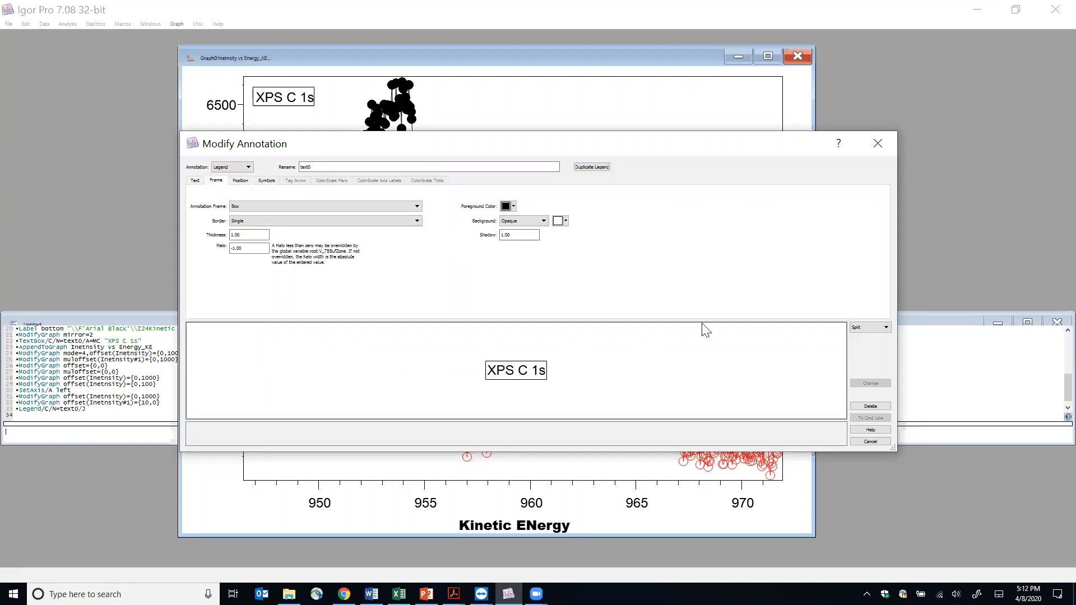
pyautogui.click(872, 441)
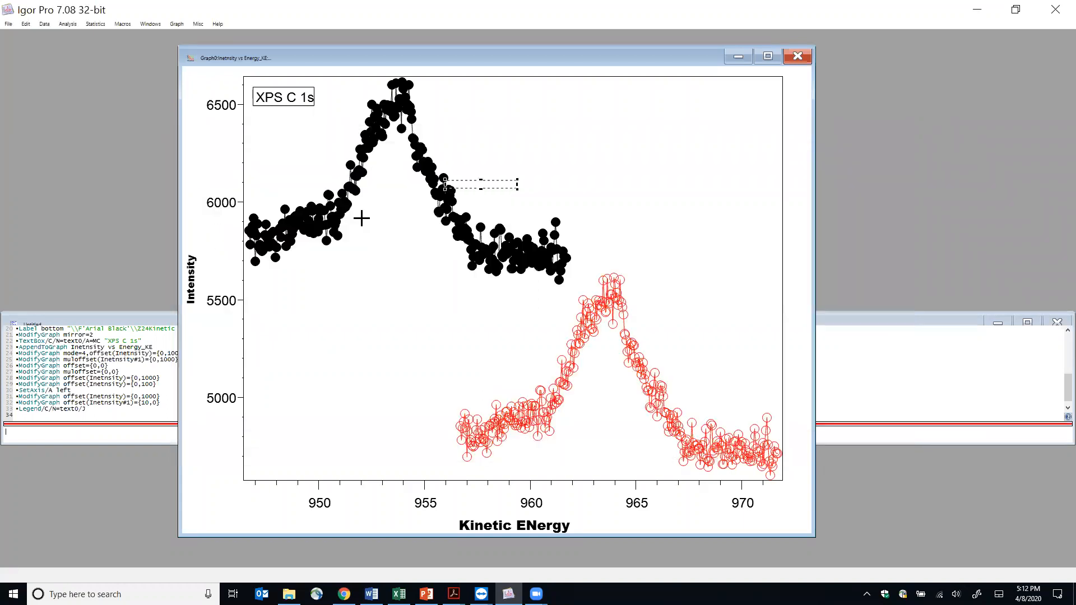
# Delete the "XPS C 1s" annotation from the graph
pyautogui.doubleClick(284, 102)
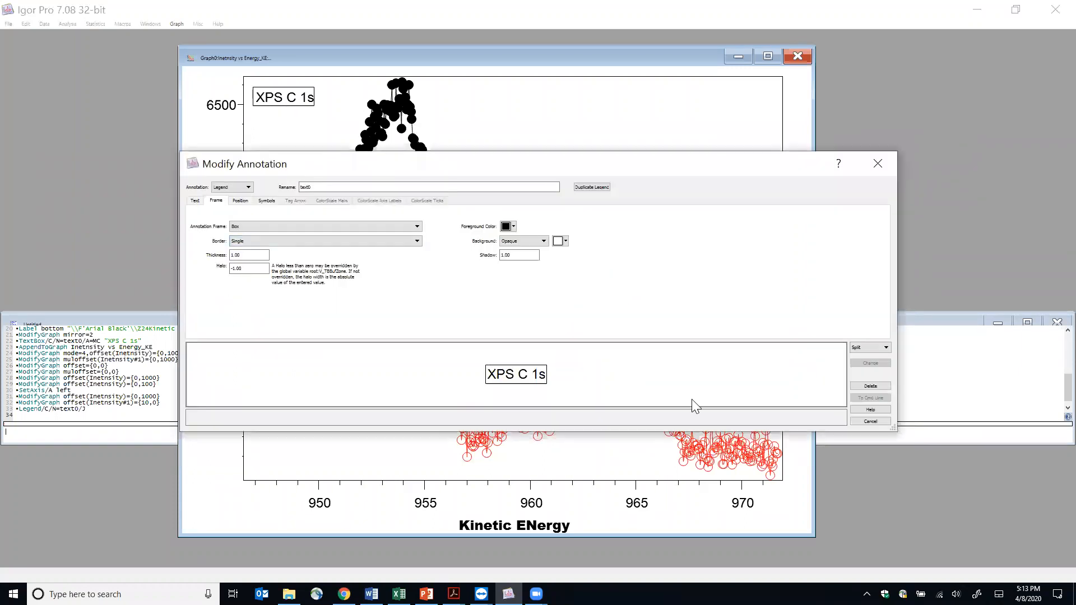
pyautogui.click(871, 387)
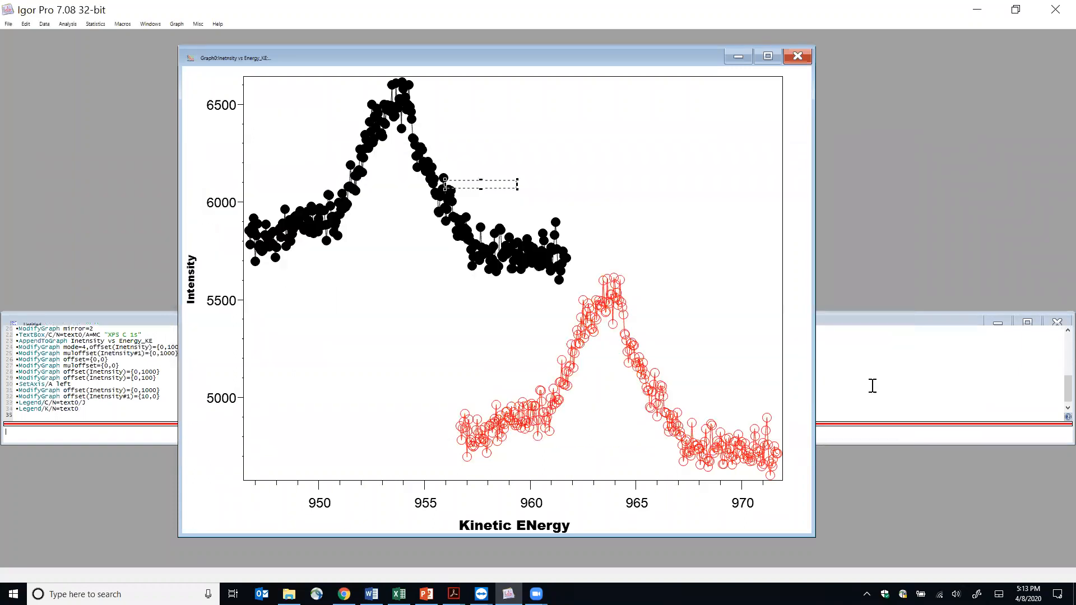
pyautogui.doubleClick(362, 230)
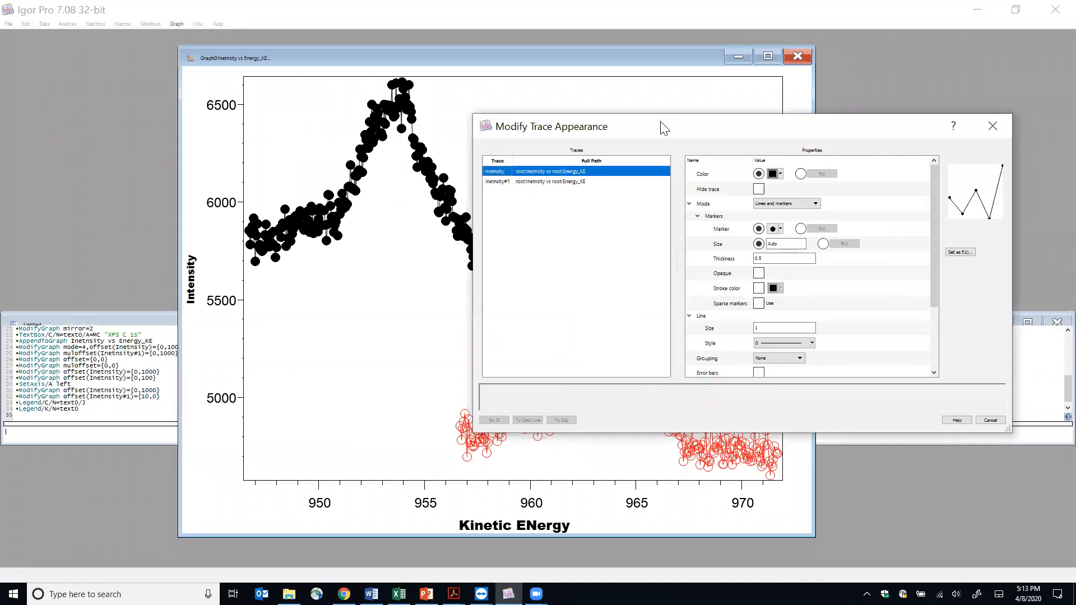
pyautogui.click(990, 420)
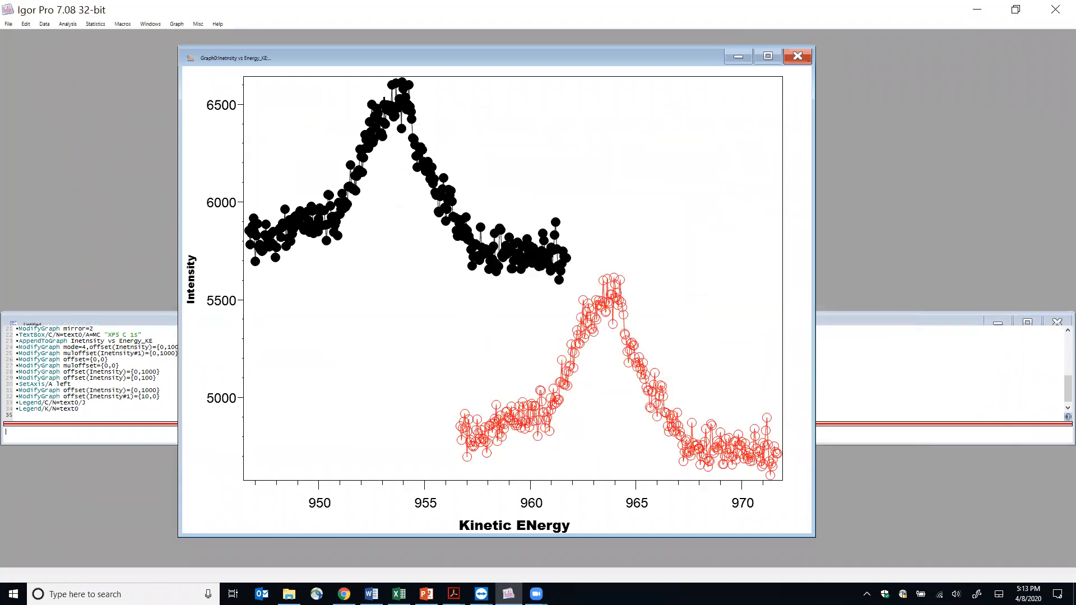
pyautogui.doubleClick(386, 116)
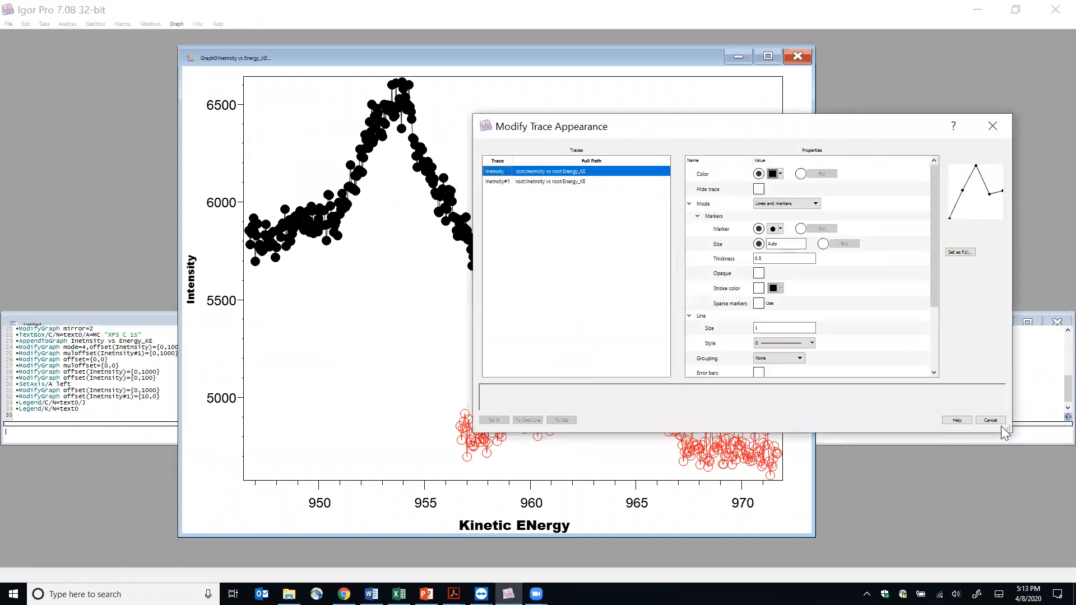
pyautogui.click(996, 419)
pyautogui.doubleClick(375, 337)
pyautogui.click(996, 421)
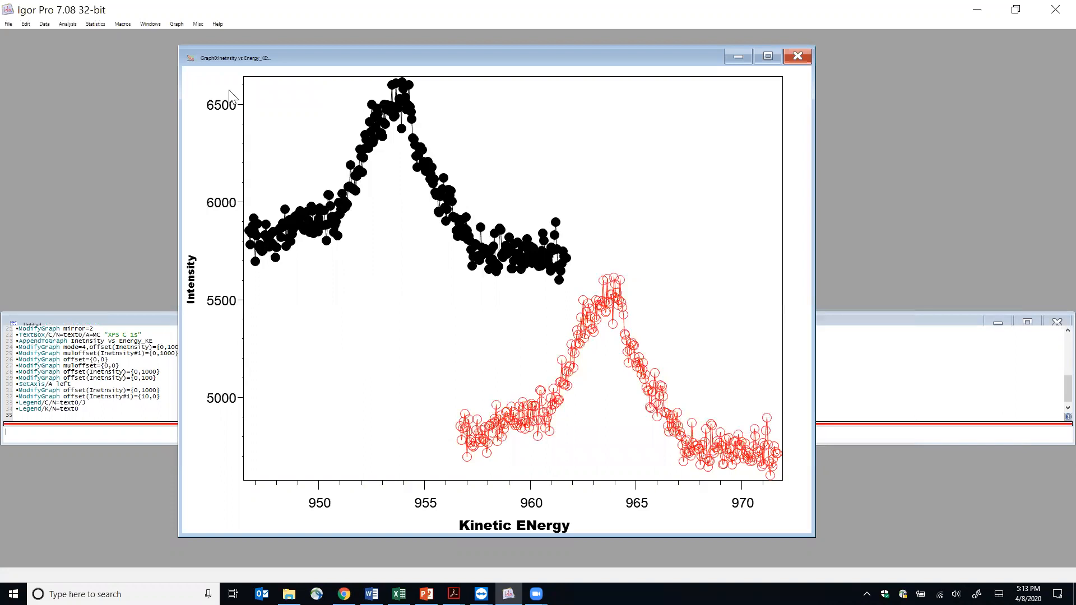
# Add a legend annotation for the Inetnsity and Inetnsity#1 traces and place it in the plot's upper-right corner
pyautogui.click(177, 24)
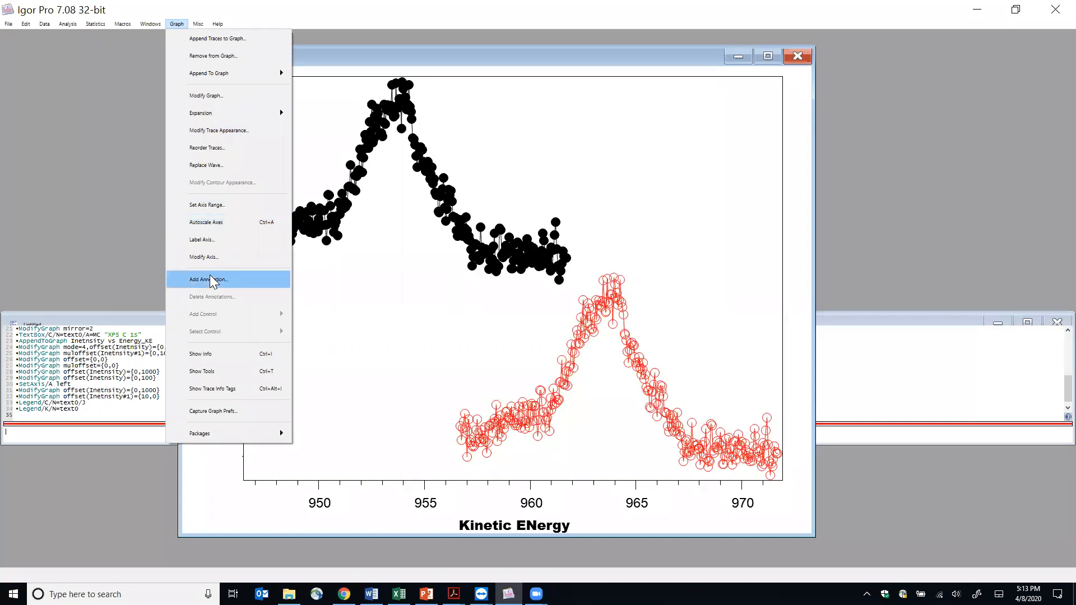
pyautogui.click(212, 280)
pyautogui.click(232, 187)
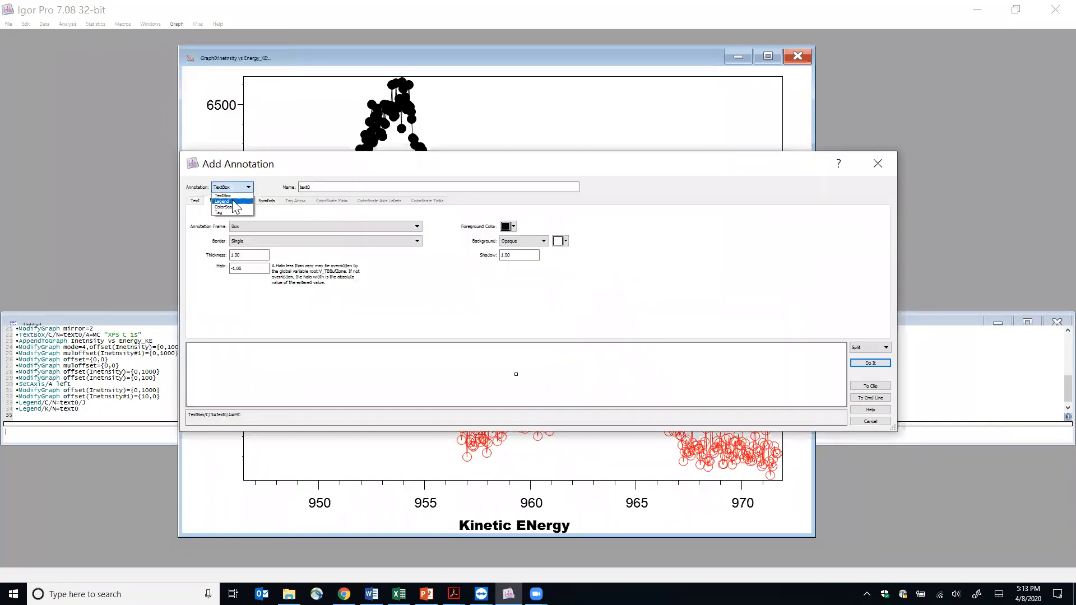
pyautogui.click(233, 201)
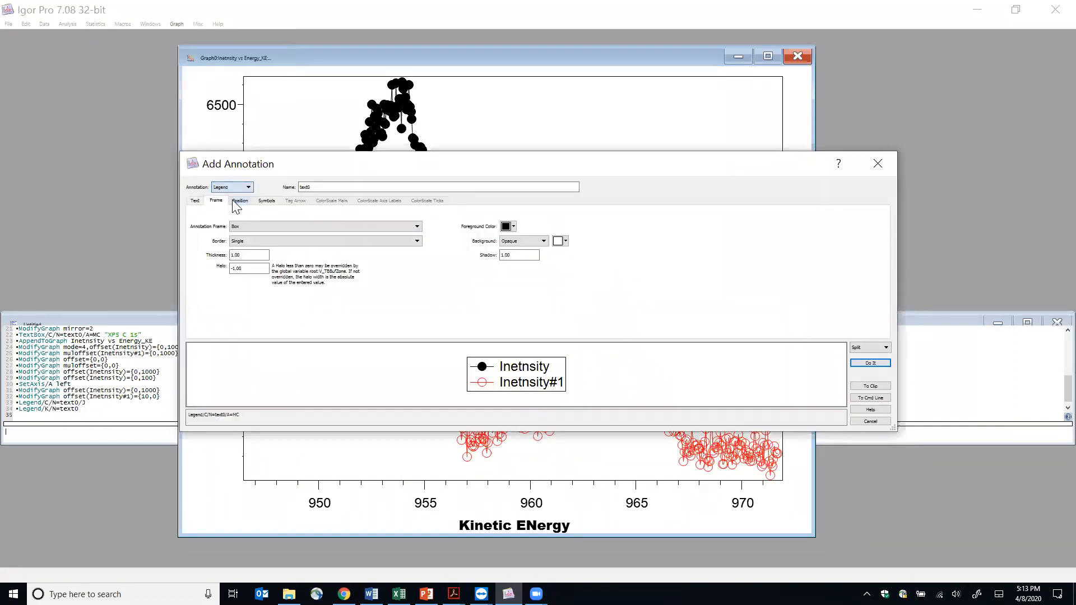
pyautogui.click(870, 364)
pyautogui.moveTo(552, 268)
pyautogui.mouseDown()
pyautogui.moveTo(702, 112)
pyautogui.moveTo(720, 114)
pyautogui.mouseUp()
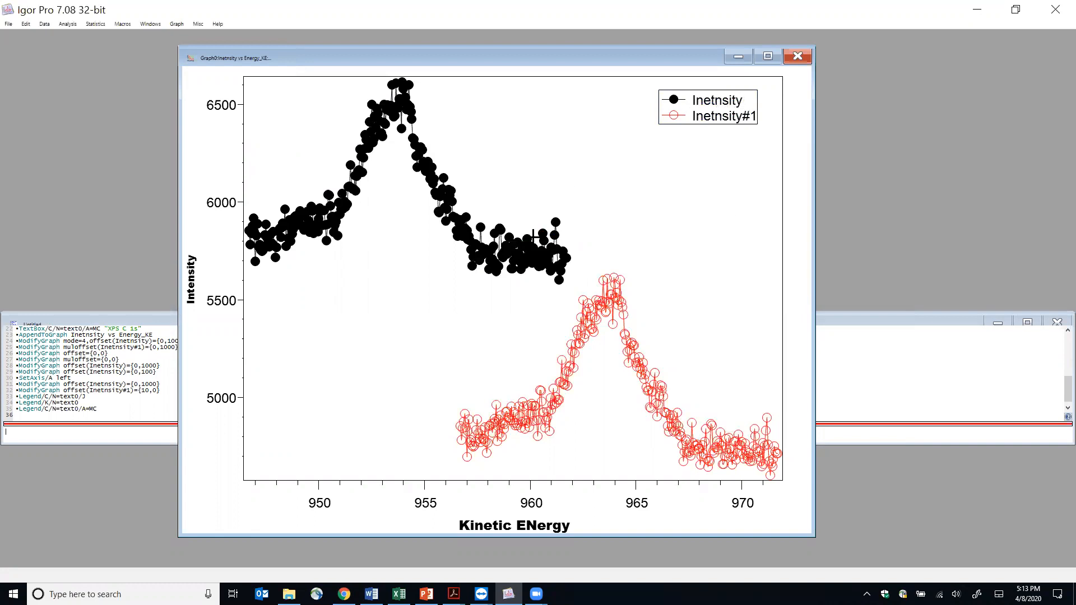
# Open the legend's text for editing and replace the black trace's label with "C 1s befpore"
pyautogui.doubleClick(715, 118)
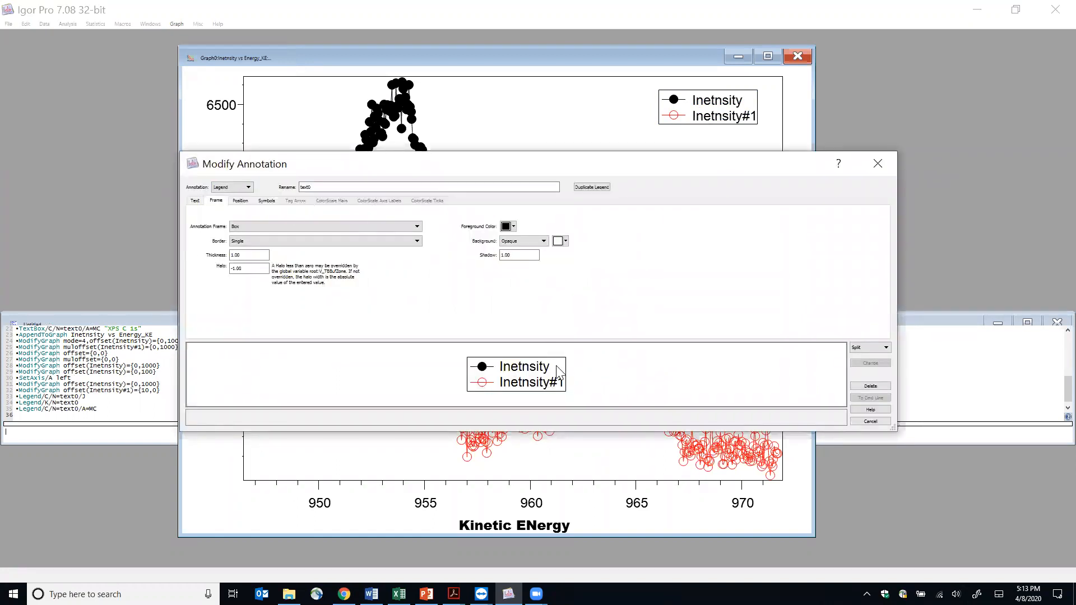
pyautogui.click(196, 201)
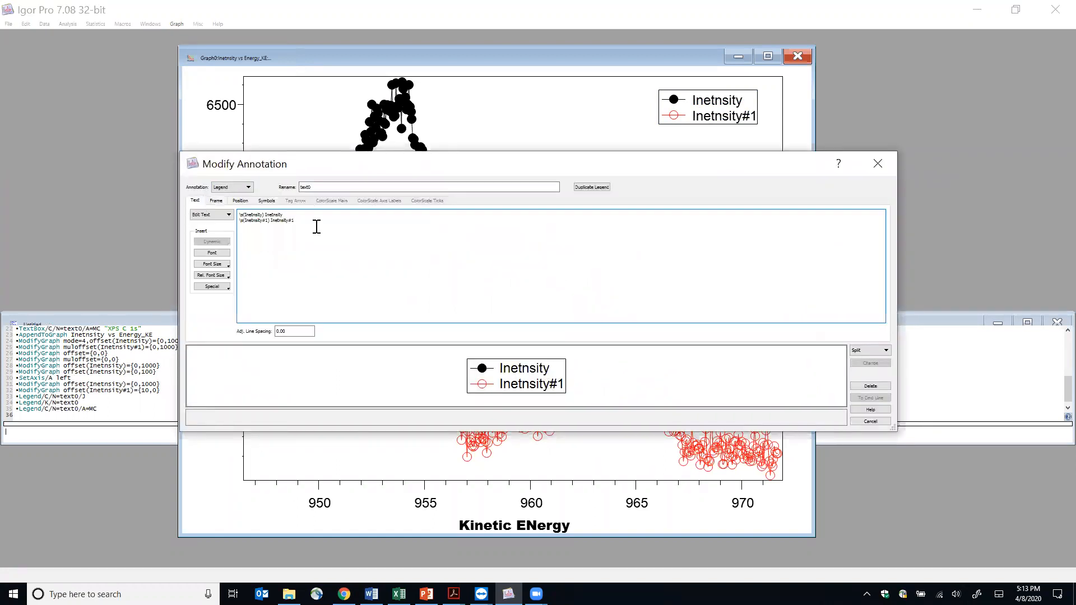
pyautogui.click(287, 215)
pyautogui.press('BackSpace')
pyautogui.press('BackSpace')
pyautogui.press('BackSpace')
pyautogui.press('BackSpace')
pyautogui.press('BackSpace')
pyautogui.press('BackSpace')
pyautogui.press('BackSpace')
pyautogui.press('BackSpace')
pyautogui.press('BackSpace')
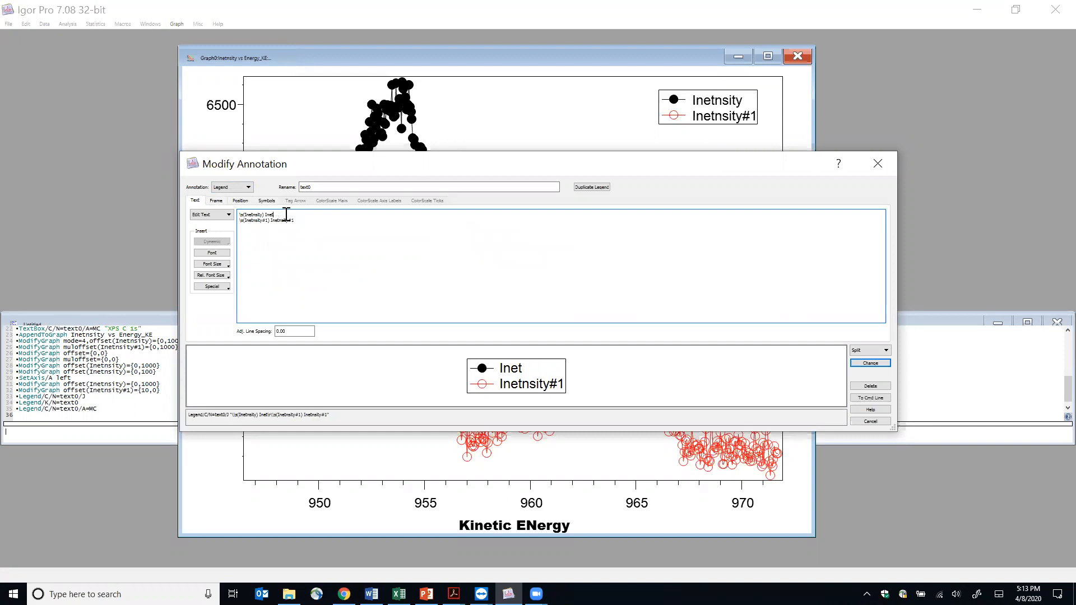
pyautogui.write('C 1s befpore')
# Replace the red trace's legend label with "C 1s after"
pyautogui.press('BackSpace')
pyautogui.press('BackSpace')
pyautogui.press('BackSpace')
pyautogui.press('BackSpace')
pyautogui.press('BackSpace')
pyautogui.press('BackSpace')
pyautogui.press('BackSpace')
pyautogui.press('BackSpace')
pyautogui.press('BackSpace')
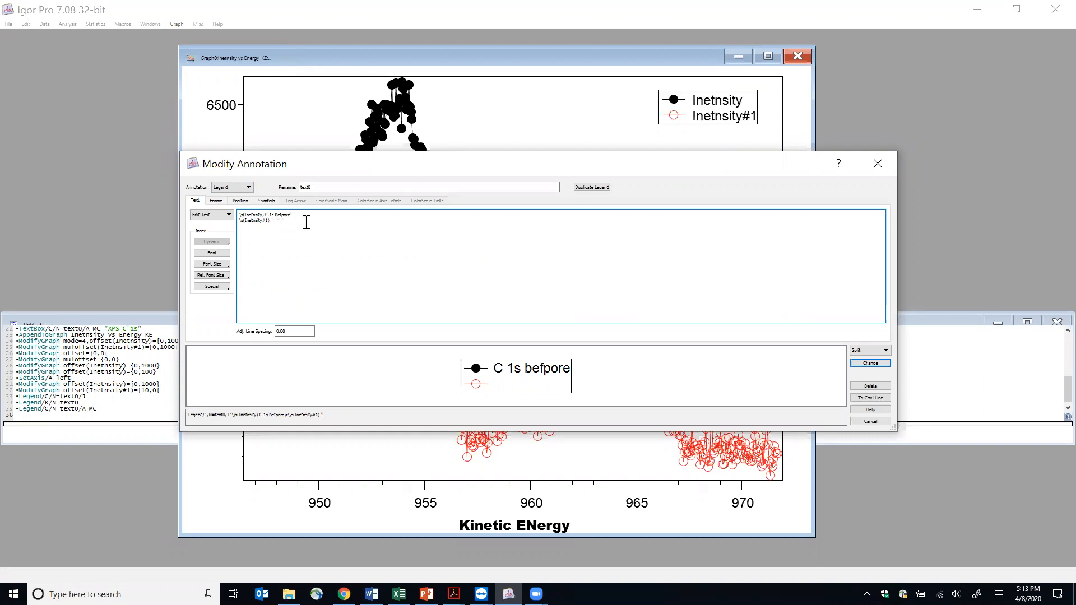
pyautogui.write('C 1s after')
# Correct the black trace's legend label to "C 1s before" and apply the legend changes
pyautogui.hotkey('ctrl', 'a')
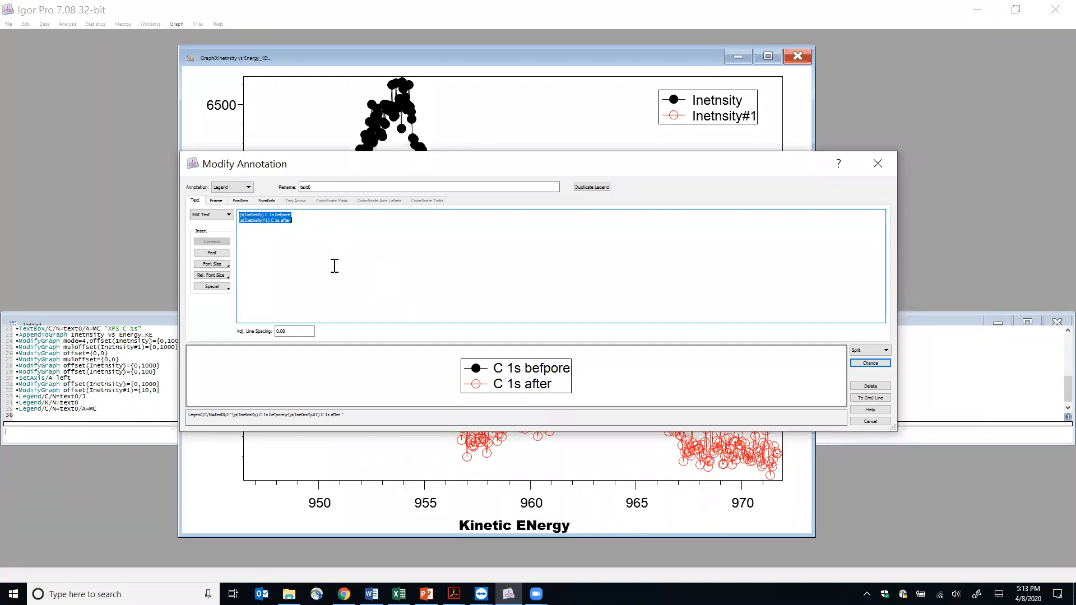
pyautogui.click(298, 217)
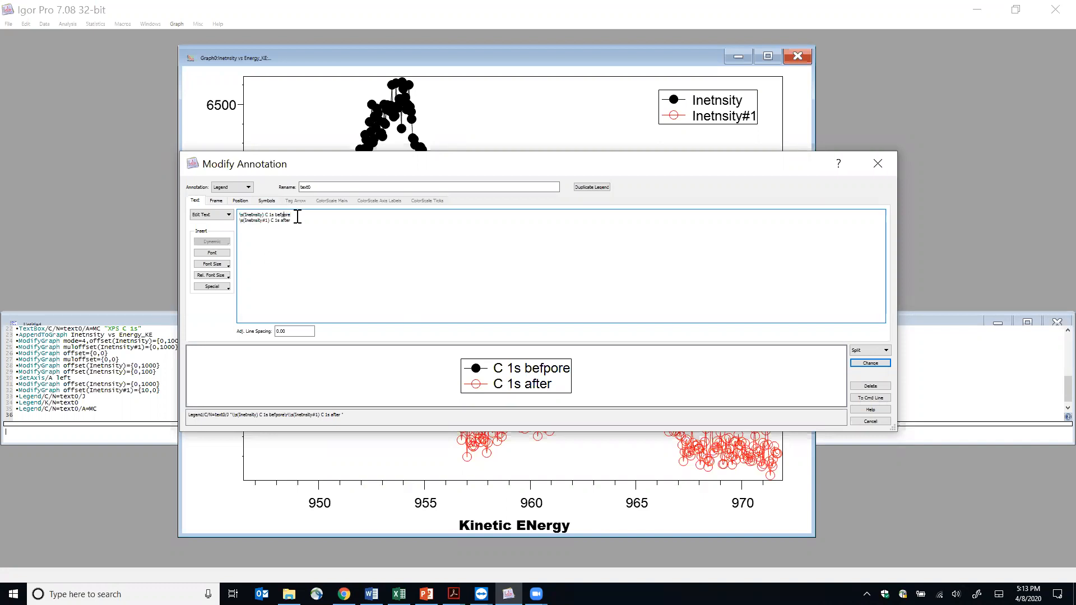
pyautogui.press('BackSpace')
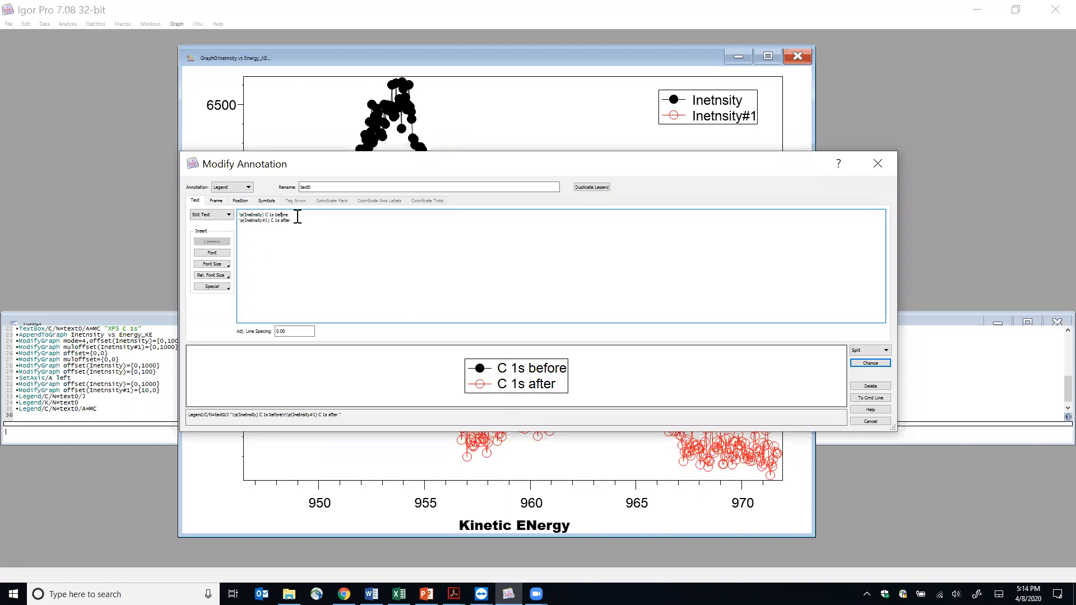
pyautogui.click(870, 363)
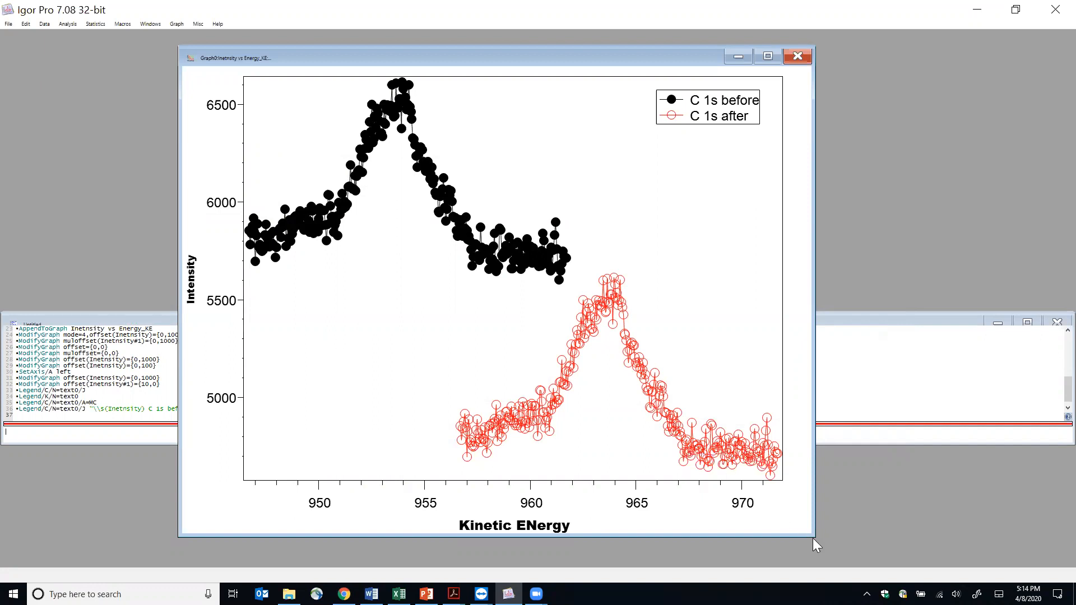
# Make the graph window slightly narrower and reposition it
pyautogui.moveTo(712, 535); pyautogui.dragTo(776, 540)
pyautogui.moveTo(490, 59); pyautogui.dragTo(471, 53)
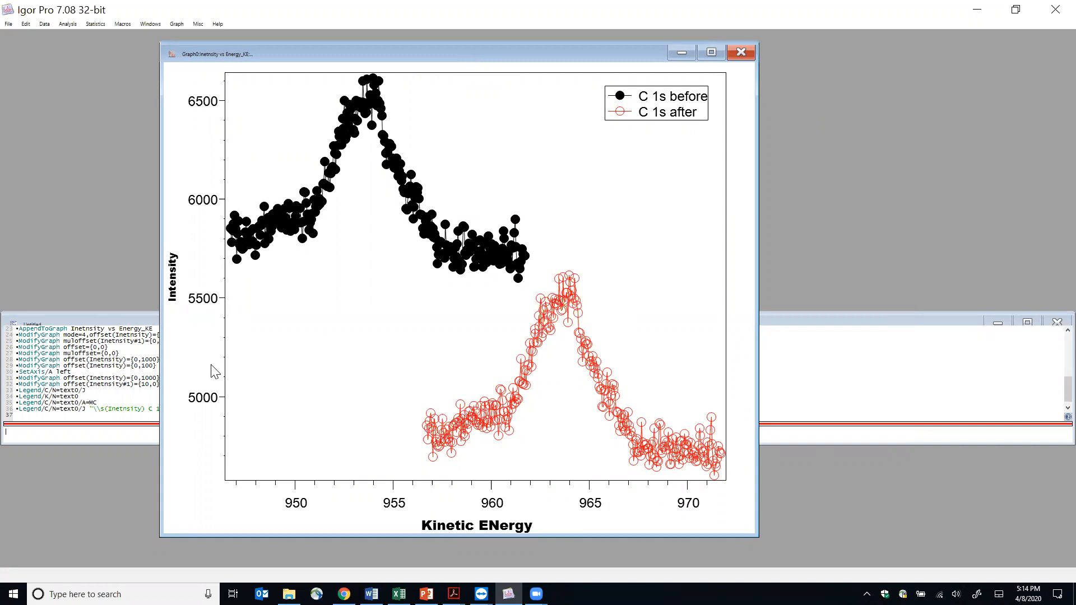
# Set the font size of both the left and bottom axes to 30
pyautogui.doubleClick(223, 373)
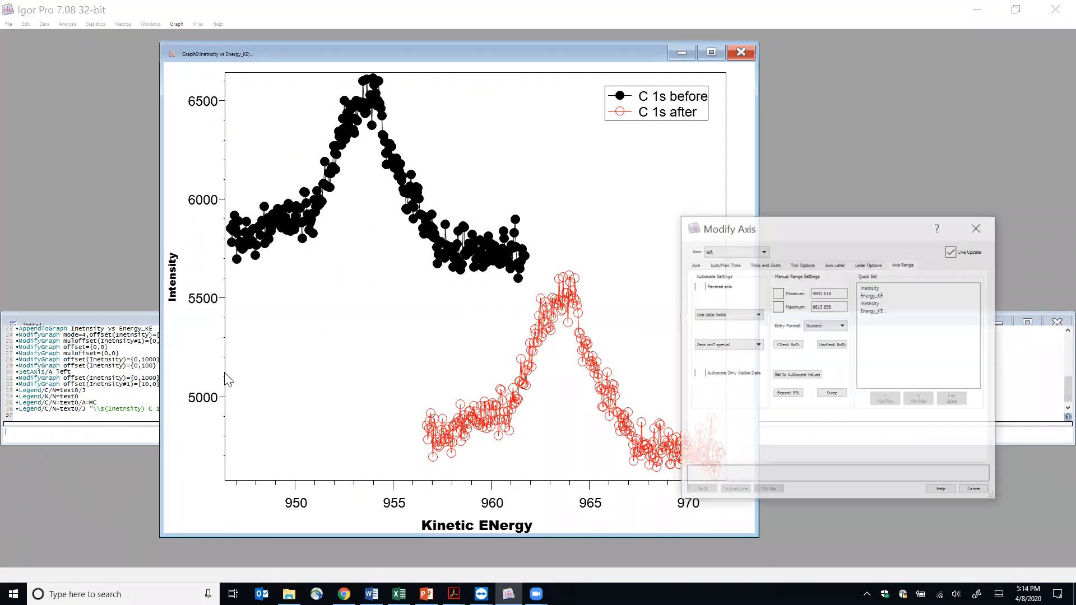
pyautogui.click(695, 265)
pyautogui.doubleClick(910, 320)
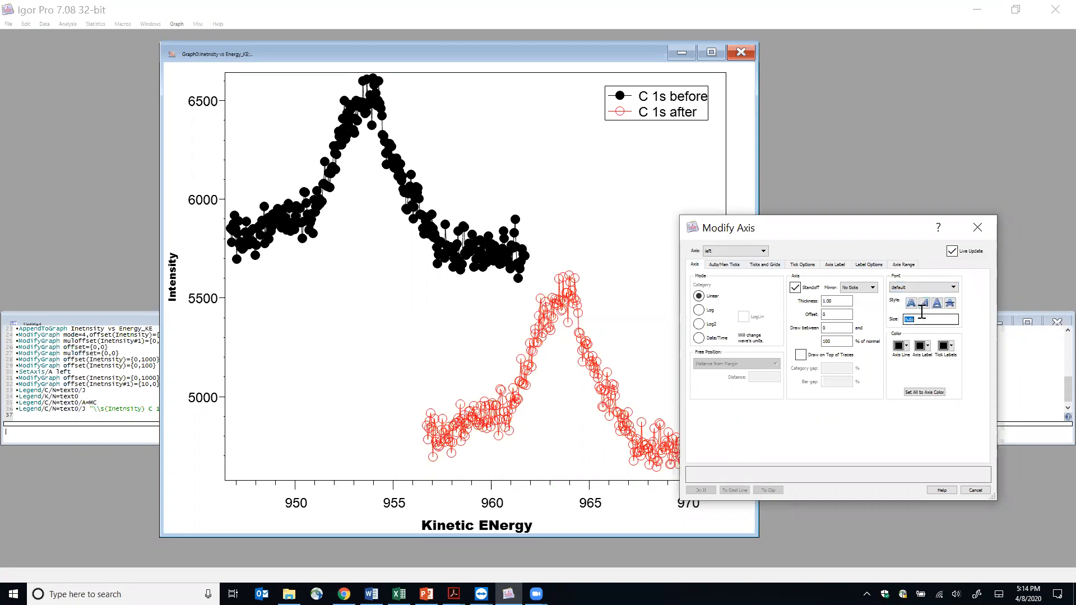
pyautogui.write('30')
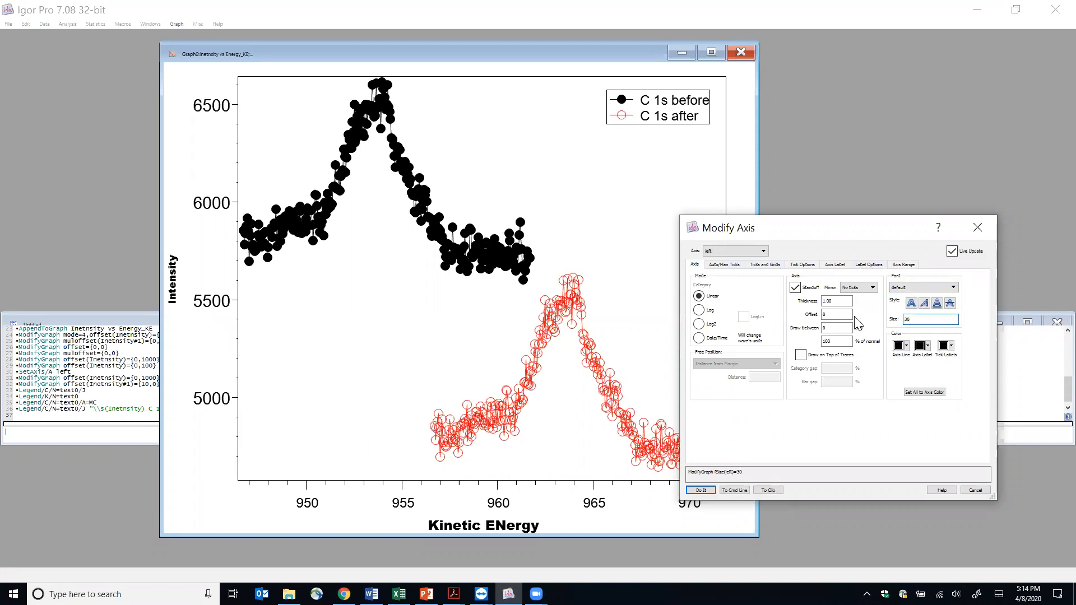
pyautogui.click(738, 252)
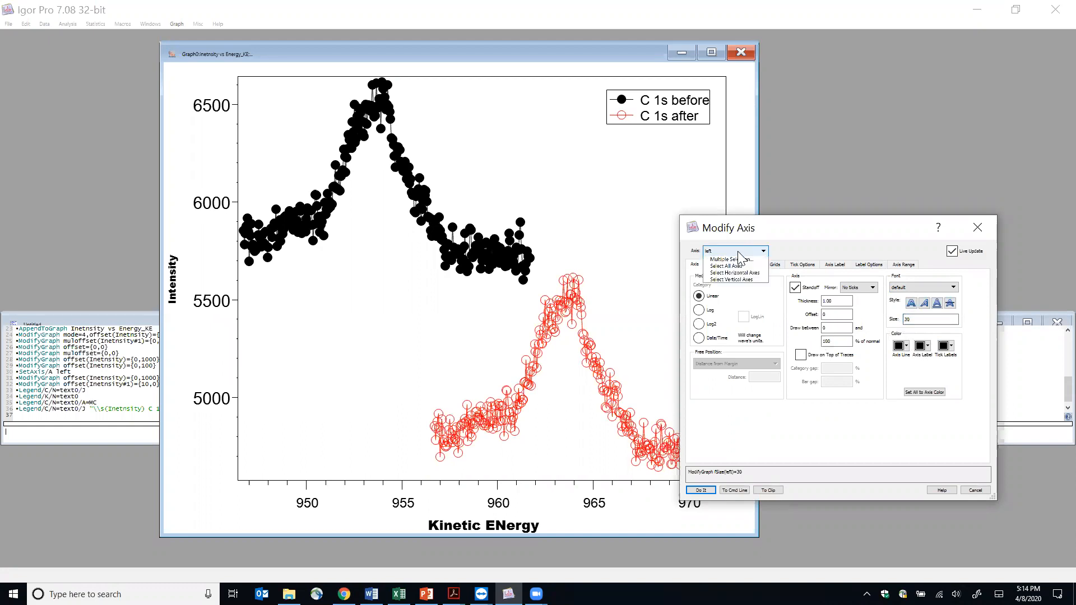
pyautogui.click(723, 268)
pyautogui.doubleClick(923, 320)
pyautogui.write('30')
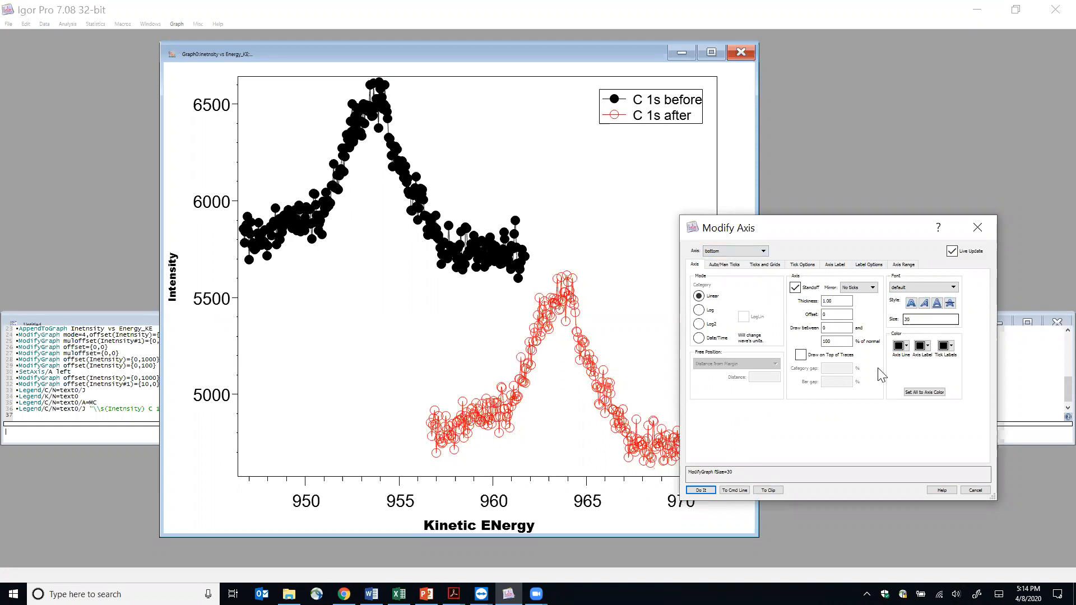
# Change the font size code in the bottom "Kinetic ENergy" axis label to 30 and apply the axis changes
pyautogui.click(802, 265)
pyautogui.click(827, 266)
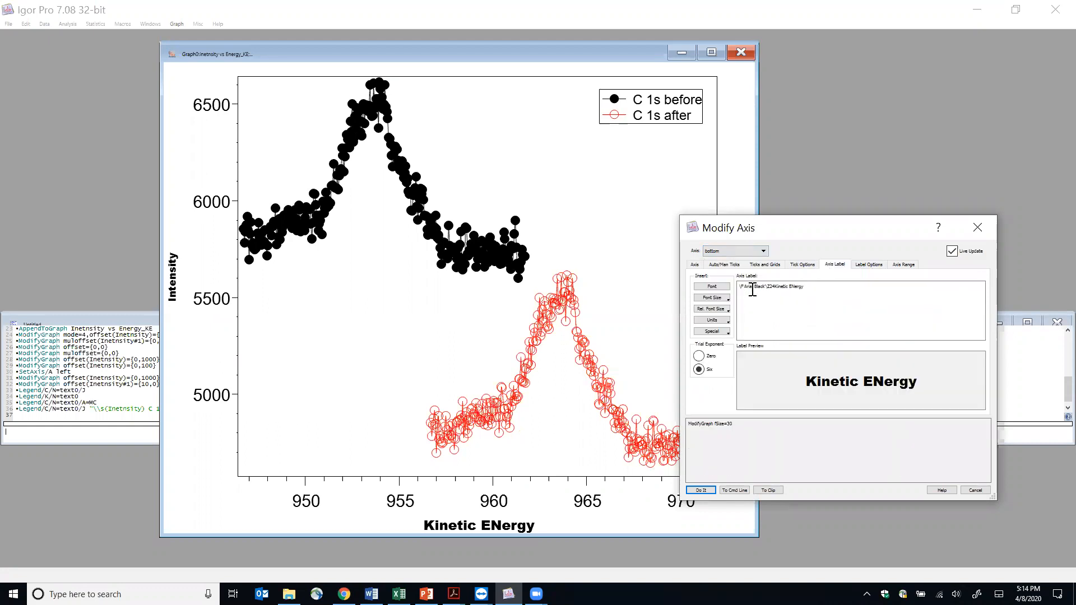
pyautogui.click(776, 287)
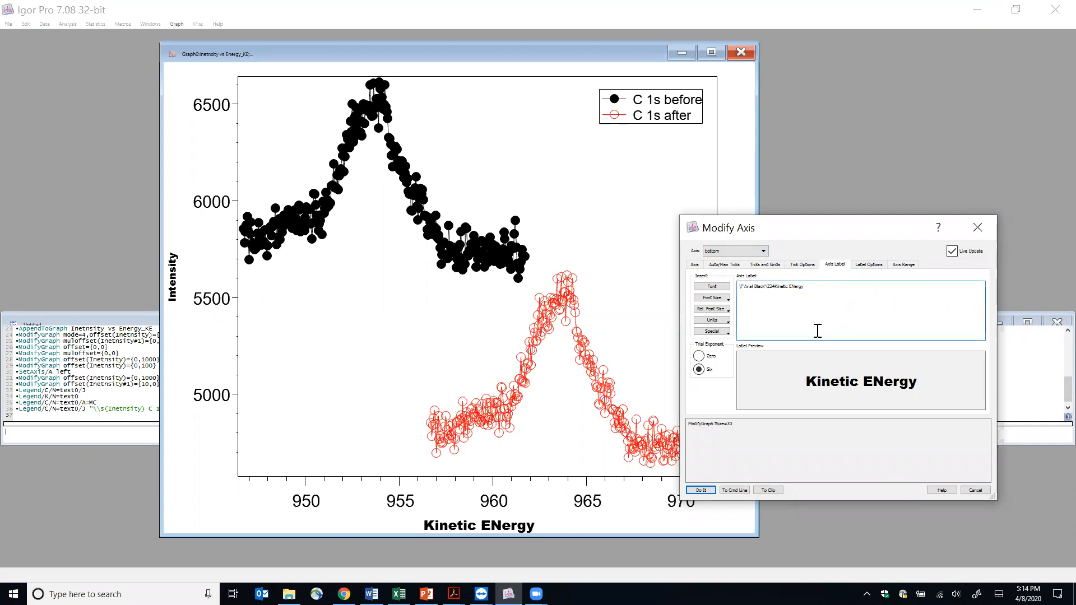
pyautogui.press('BackSpace')
pyautogui.press('BackSpace')
pyautogui.write('30')
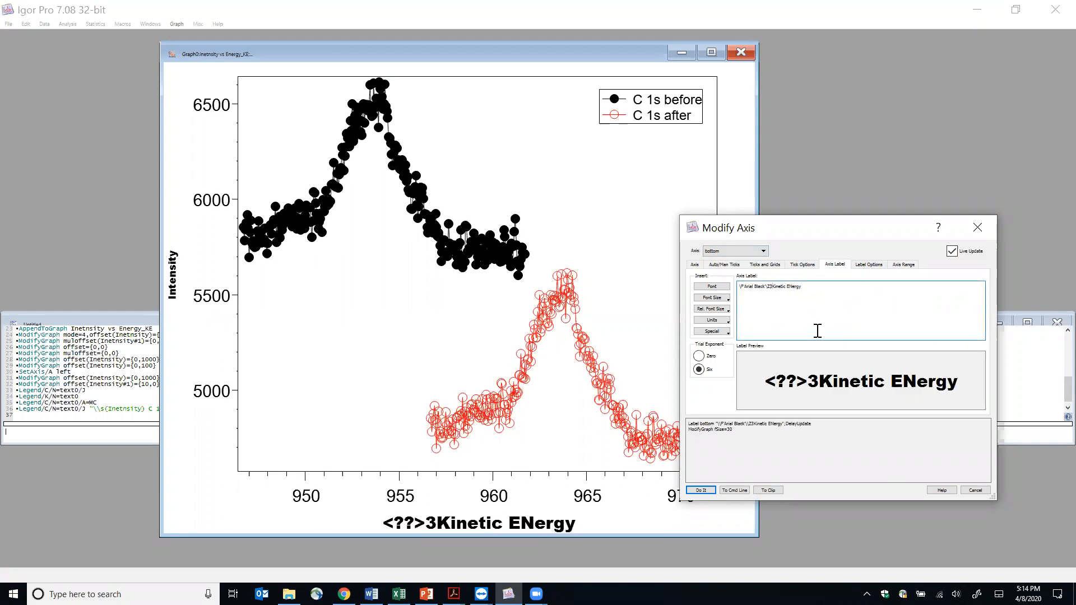
pyautogui.click(700, 489)
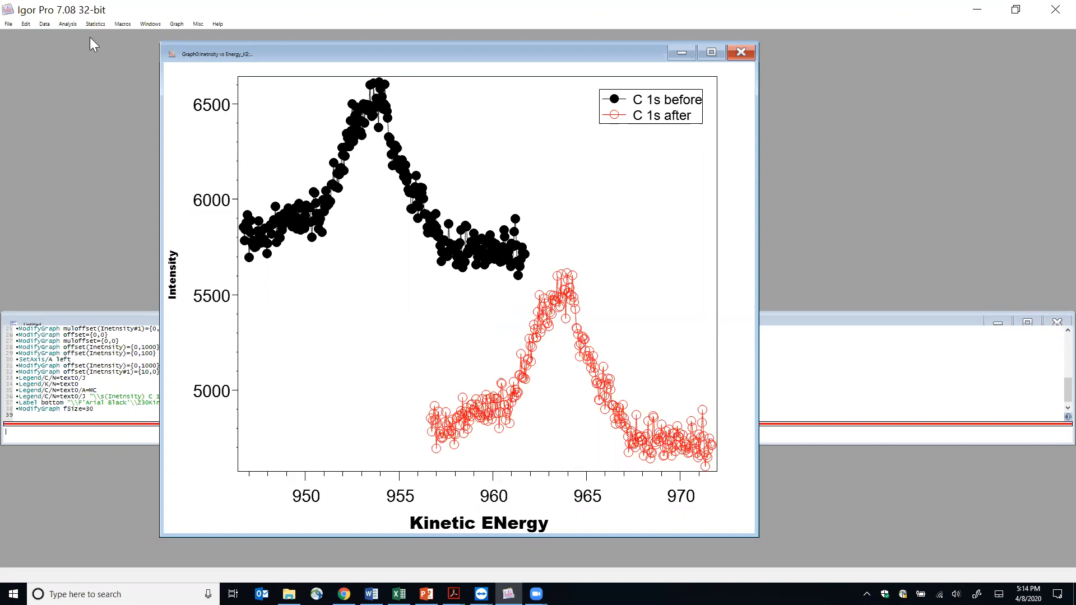
pyautogui.click(72, 23)
pyautogui.moveTo(129, 54)
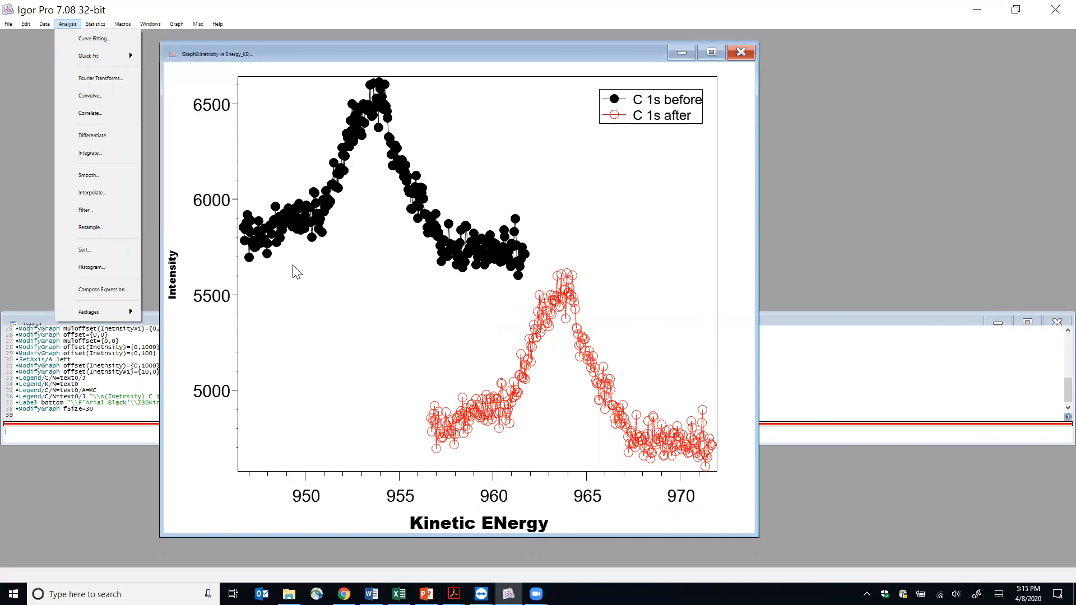
pyautogui.click(348, 278)
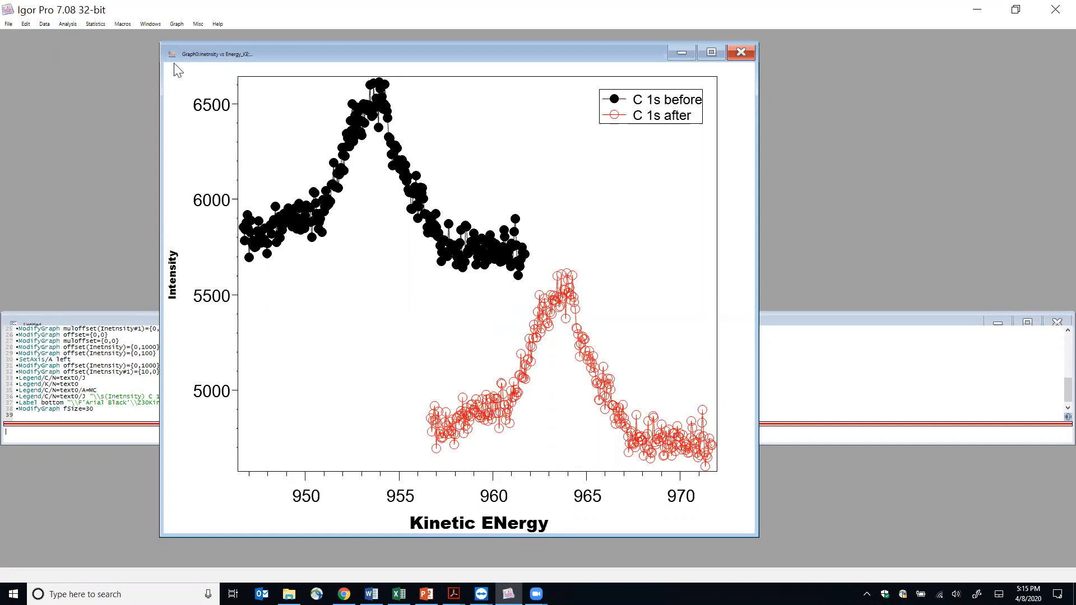
pyautogui.click(151, 24)
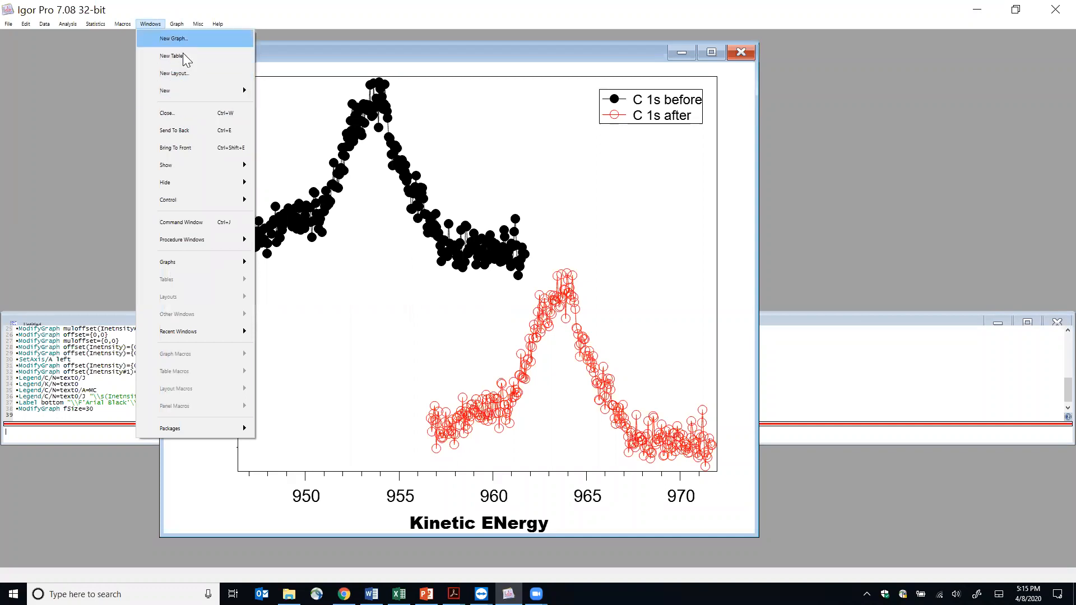
pyautogui.click(174, 56)
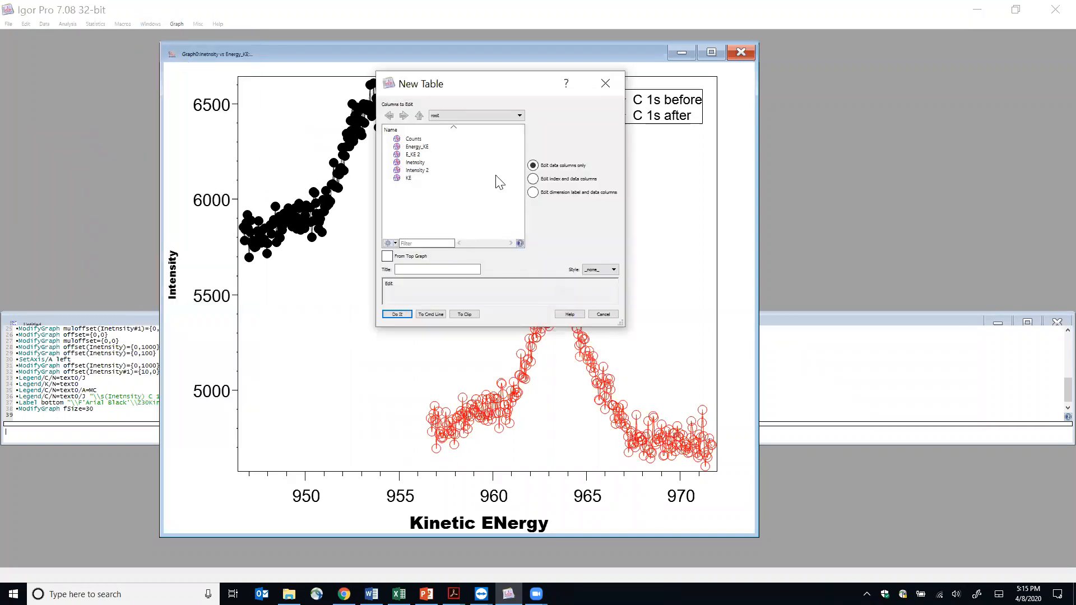
pyautogui.click(603, 314)
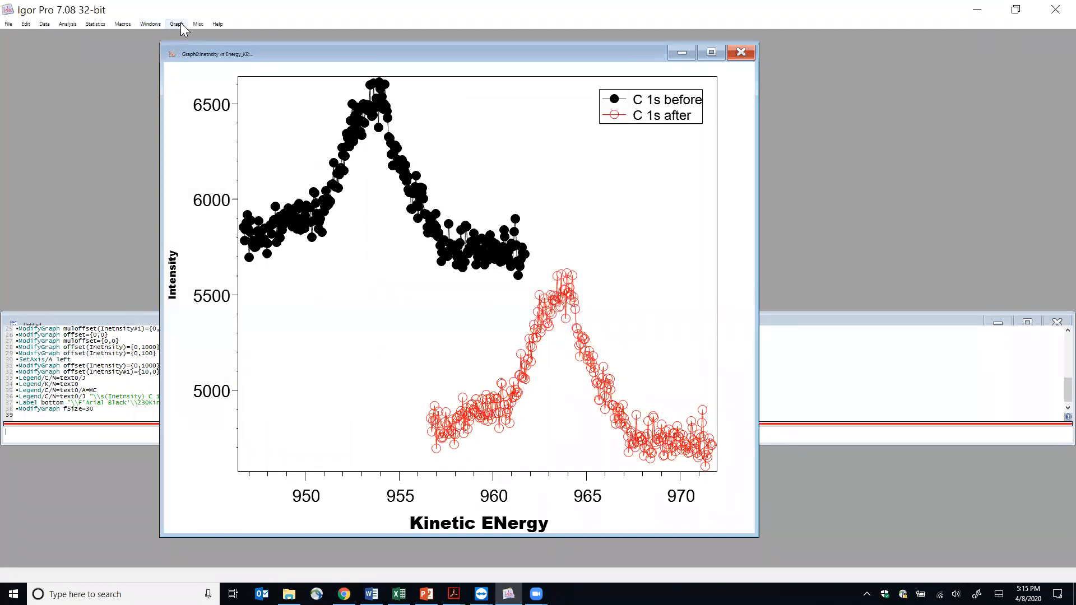
# Create a table of the Inetnsity wave, make its window taller and look through the listed values
pyautogui.click(150, 24)
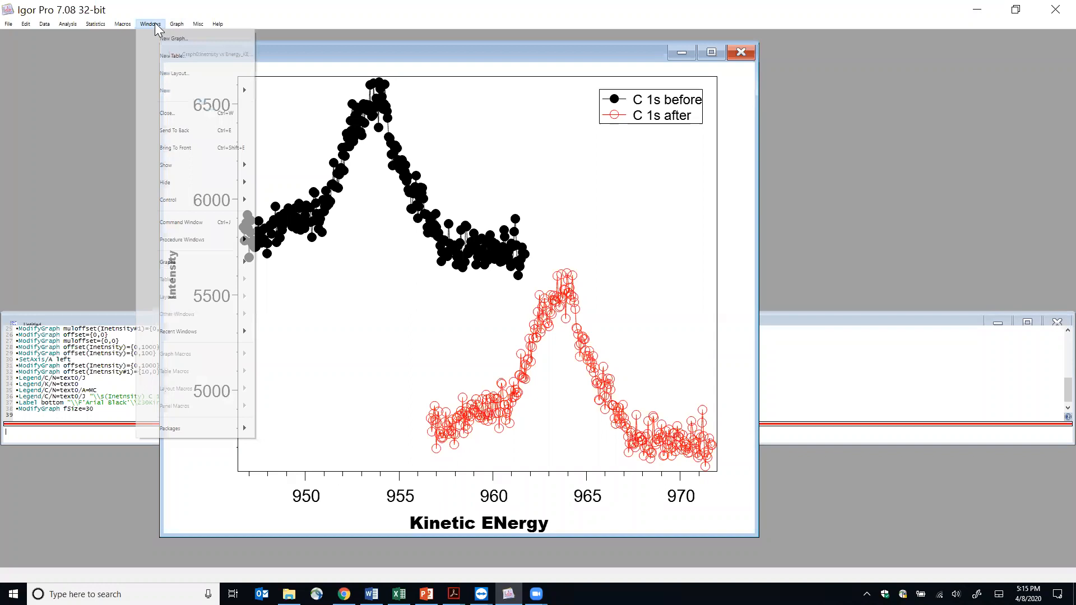
pyautogui.click(171, 54)
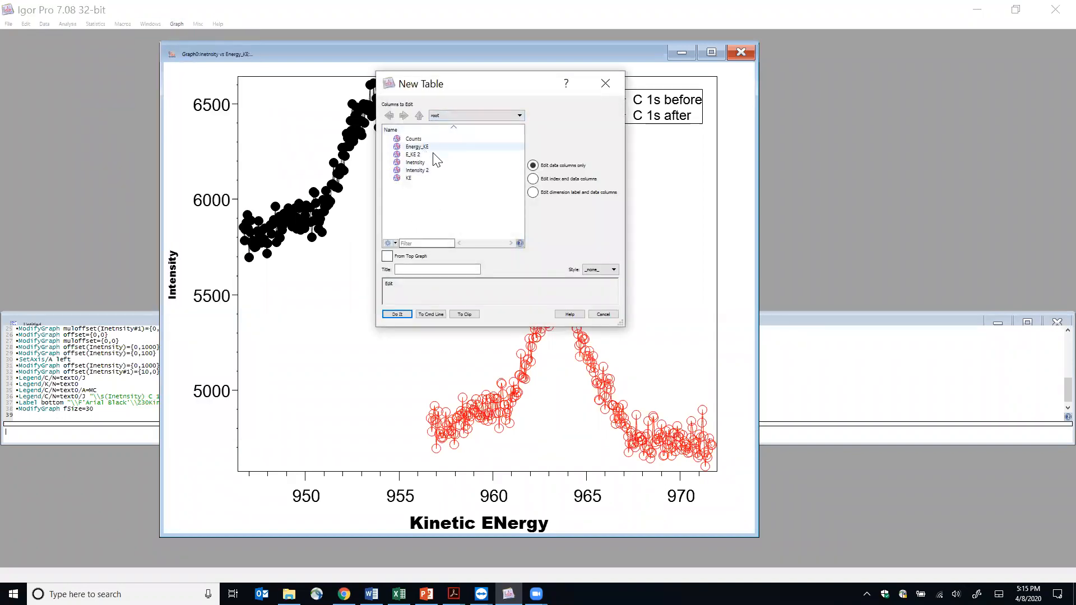
pyautogui.click(418, 162)
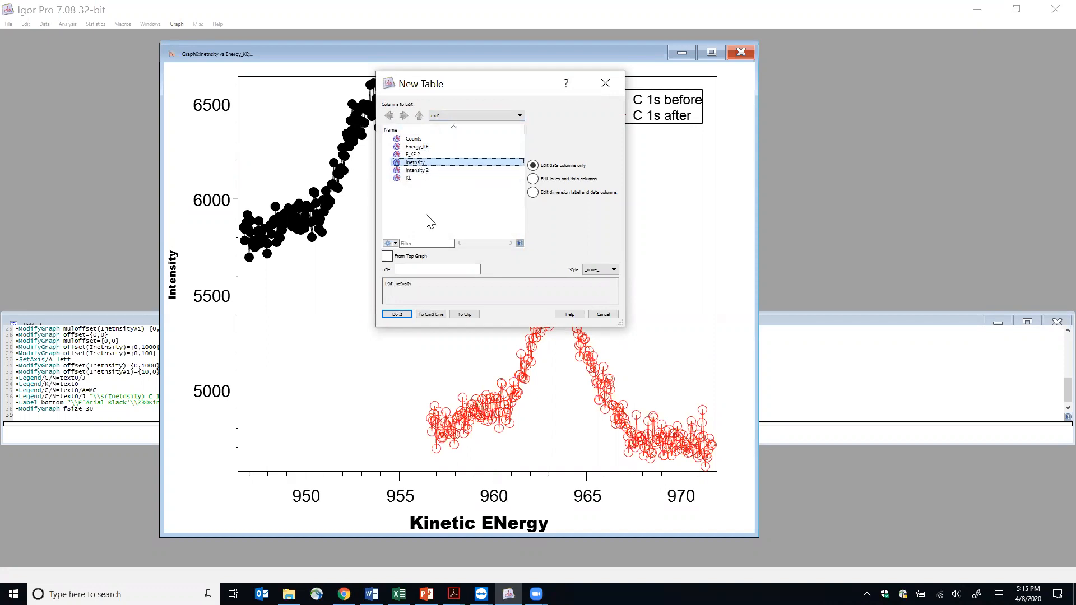
pyautogui.click(402, 315)
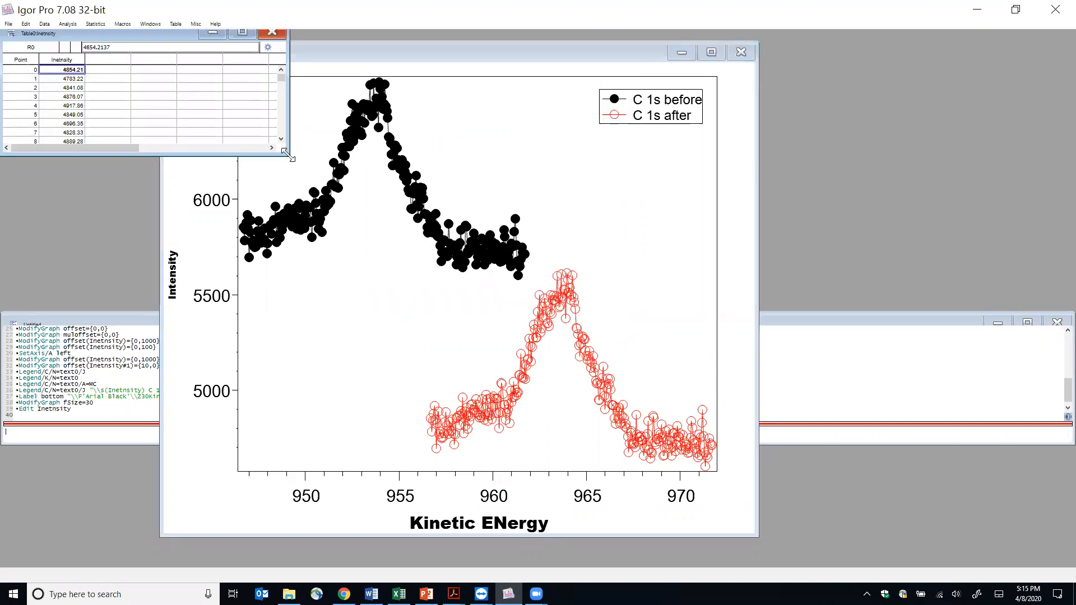
pyautogui.moveTo(287, 154); pyautogui.dragTo(284, 488)
pyautogui.scroll(-20, 53, 399)
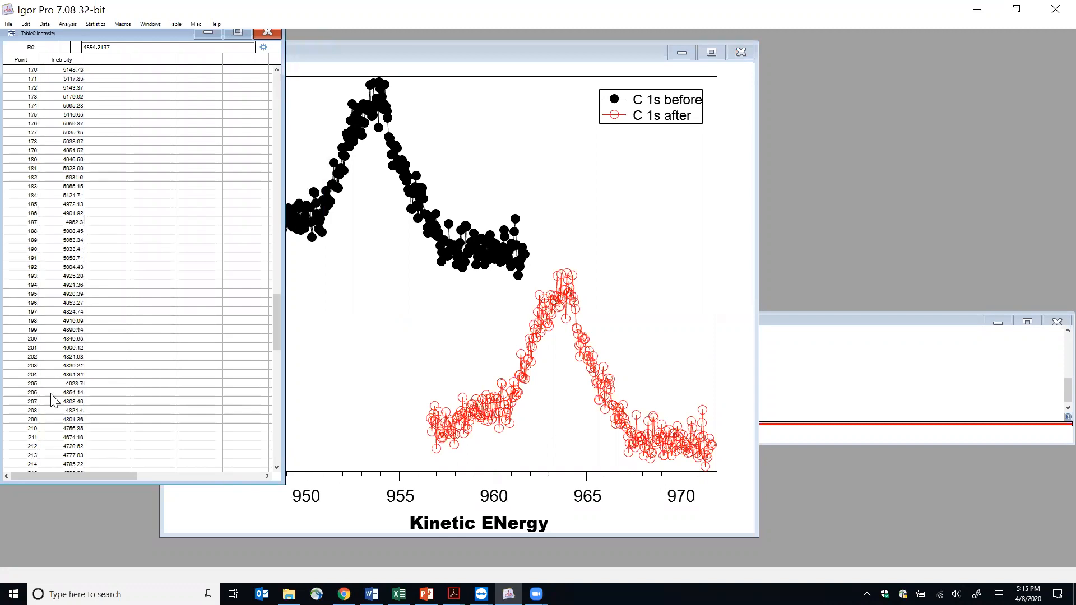
pyautogui.scroll(-20, 52, 399)
pyautogui.click(181, 290)
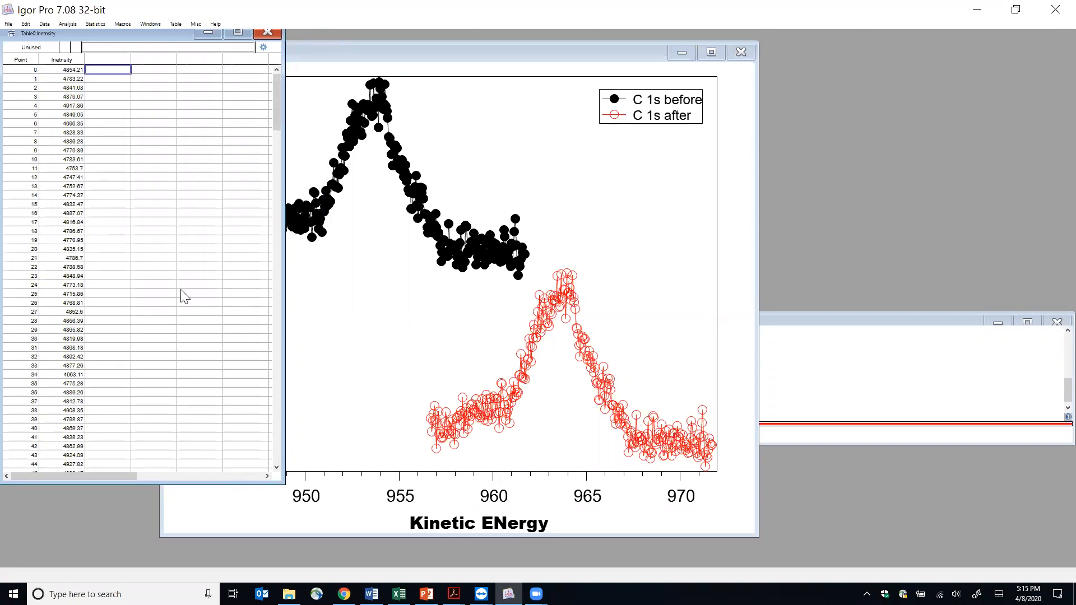
# Create a new empty table without selecting any waves and enlarge its window
pyautogui.click(156, 25)
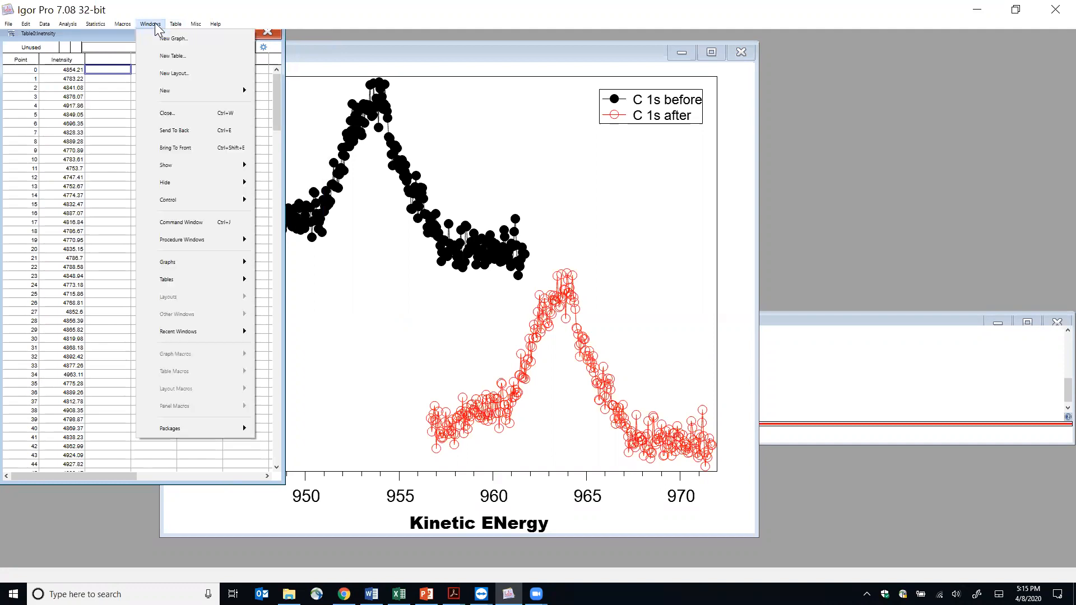
pyautogui.click(173, 63)
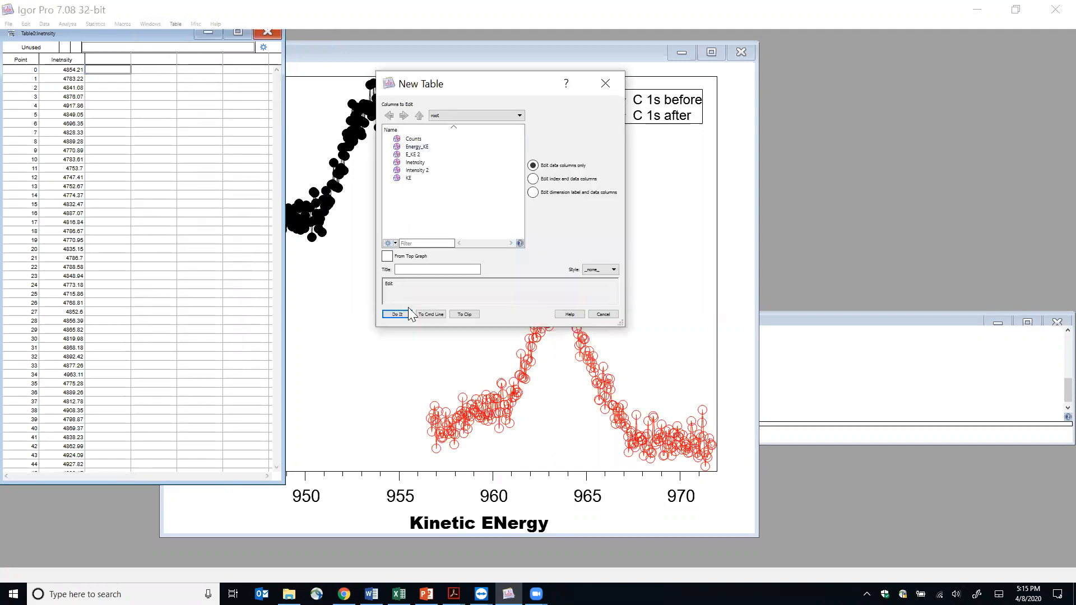
pyautogui.click(397, 314)
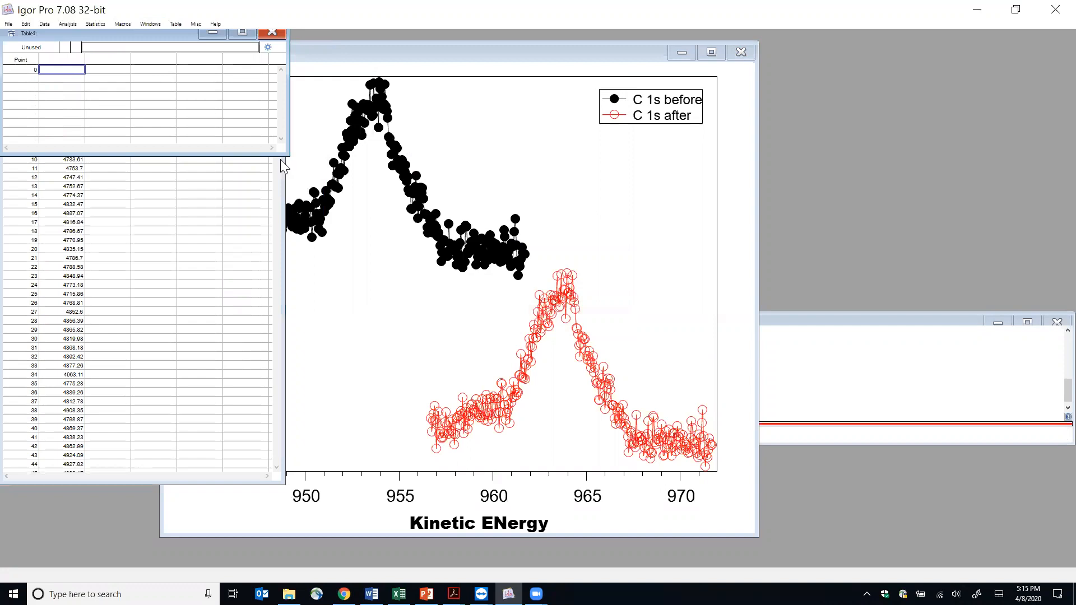
pyautogui.moveTo(285, 155); pyautogui.dragTo(416, 539)
# Enter 23 and 232 in the empty table's first column, and 232232 and 23232 in its second column
pyautogui.write('23')
pyautogui.click(109, 70)
pyautogui.write('232232')
pyautogui.click(59, 78)
pyautogui.write('232')
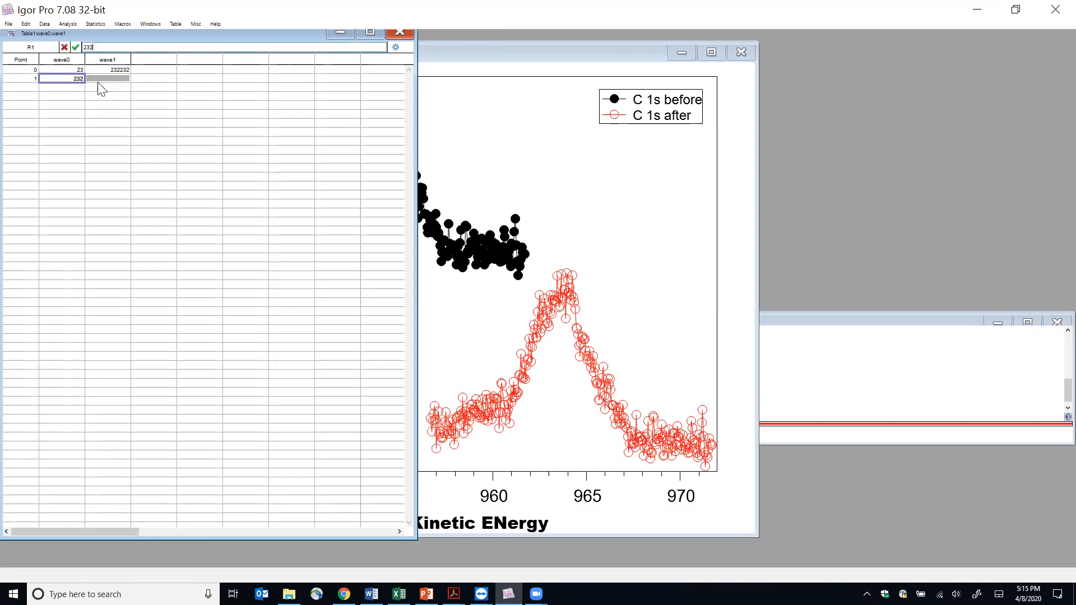
pyautogui.click(104, 78)
pyautogui.write('23232')
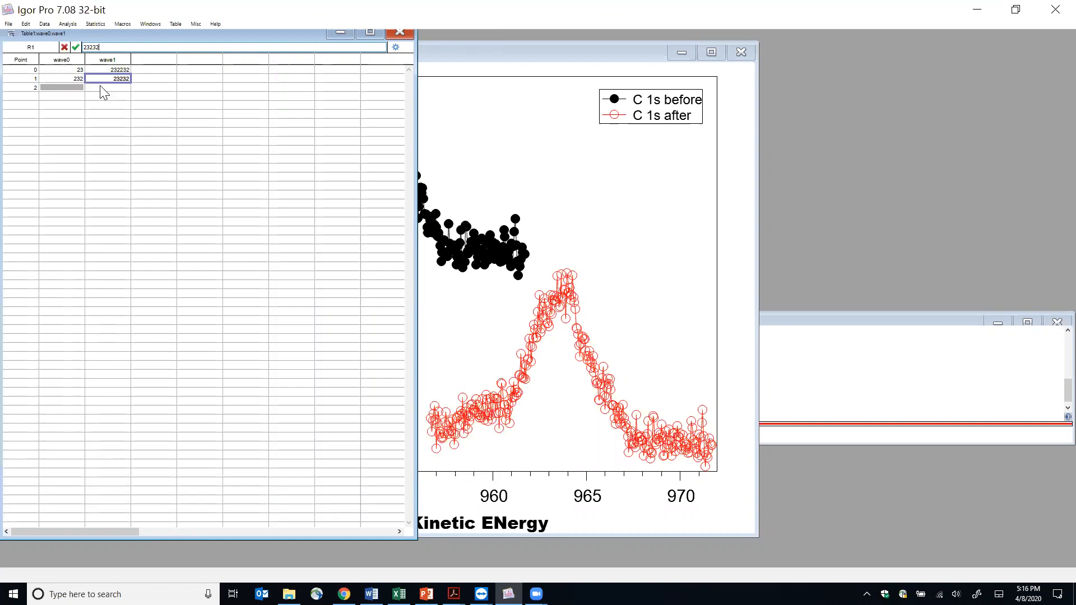
pyautogui.rightClick(57, 64)
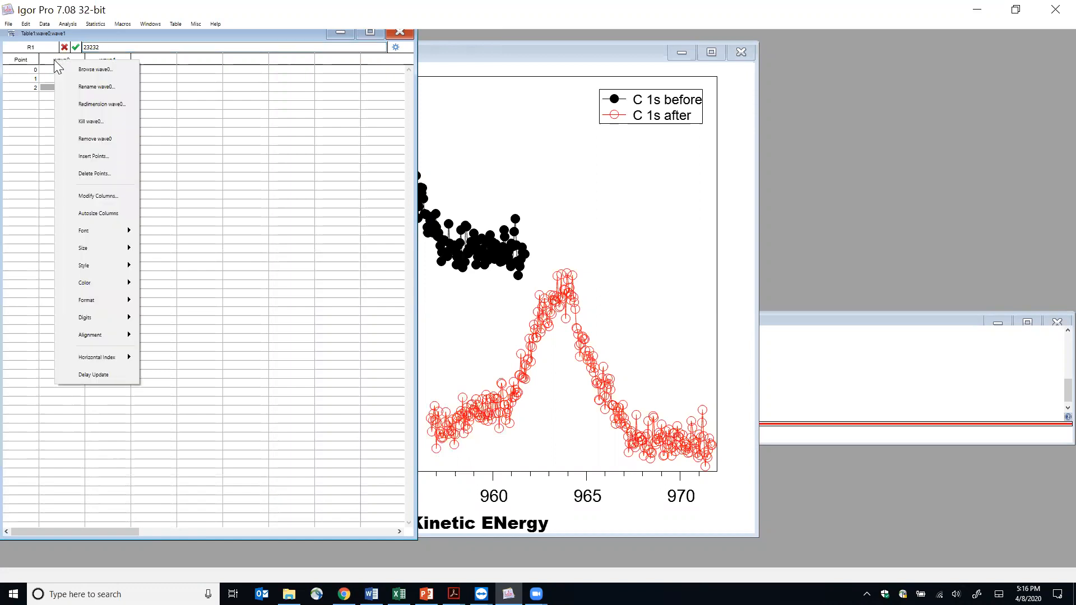
pyautogui.click(108, 157)
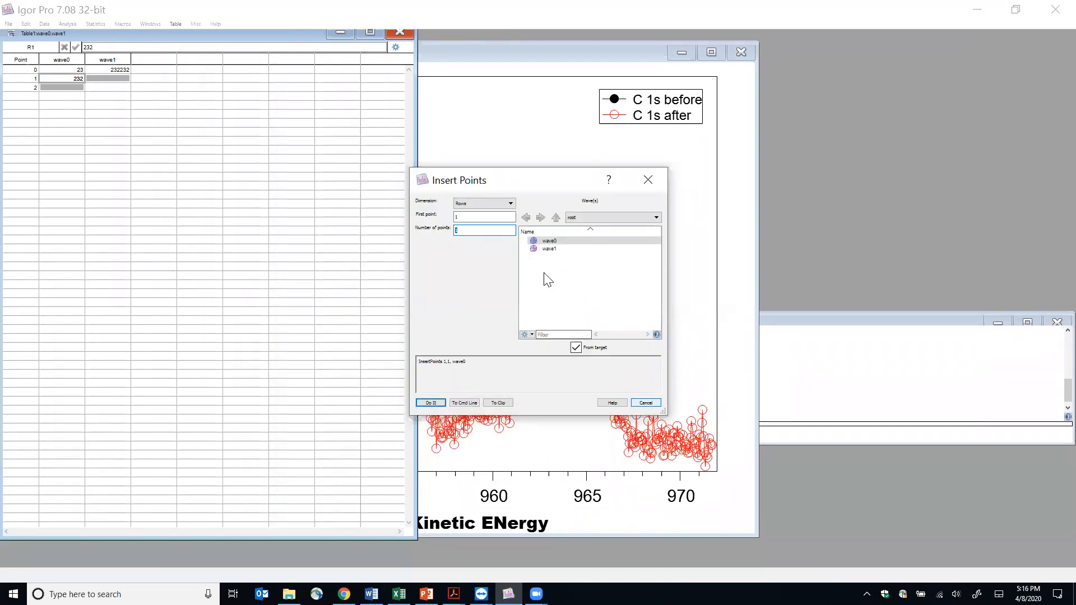
pyautogui.click(646, 403)
pyautogui.rightClick(100, 63)
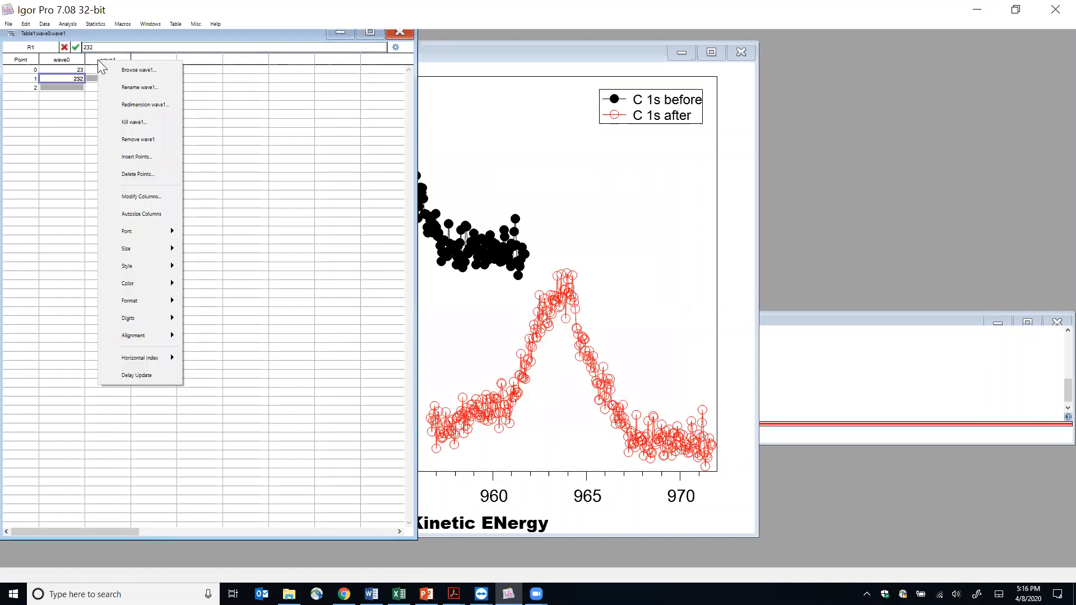
pyautogui.click(142, 196)
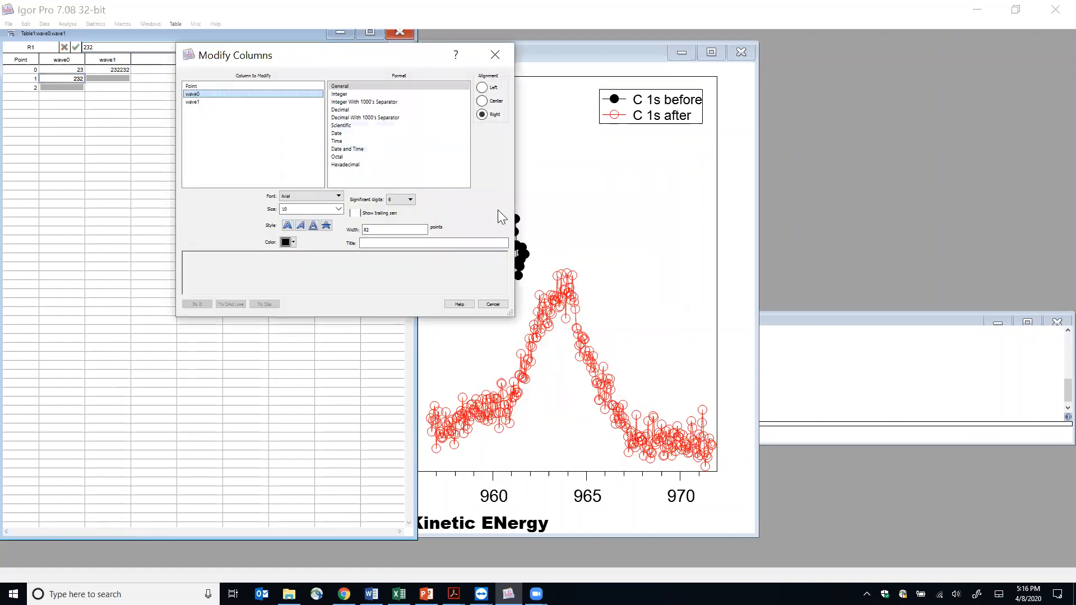
pyautogui.click(493, 305)
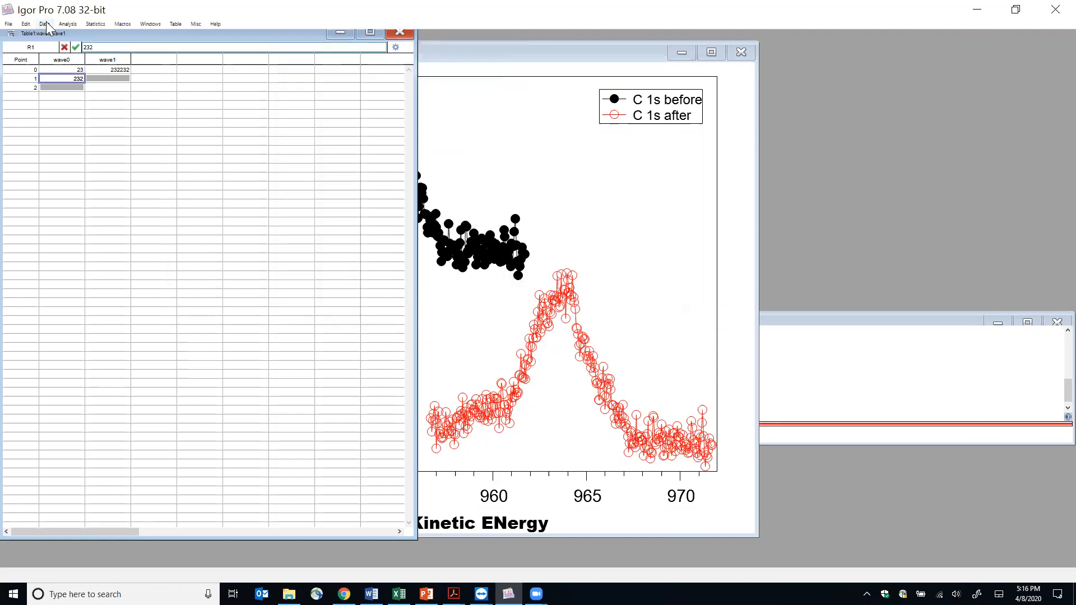
# Rename the wave0 wave to 'Date ' with a trailing space
pyautogui.click(45, 24)
pyautogui.click(83, 209)
pyautogui.click(187, 223)
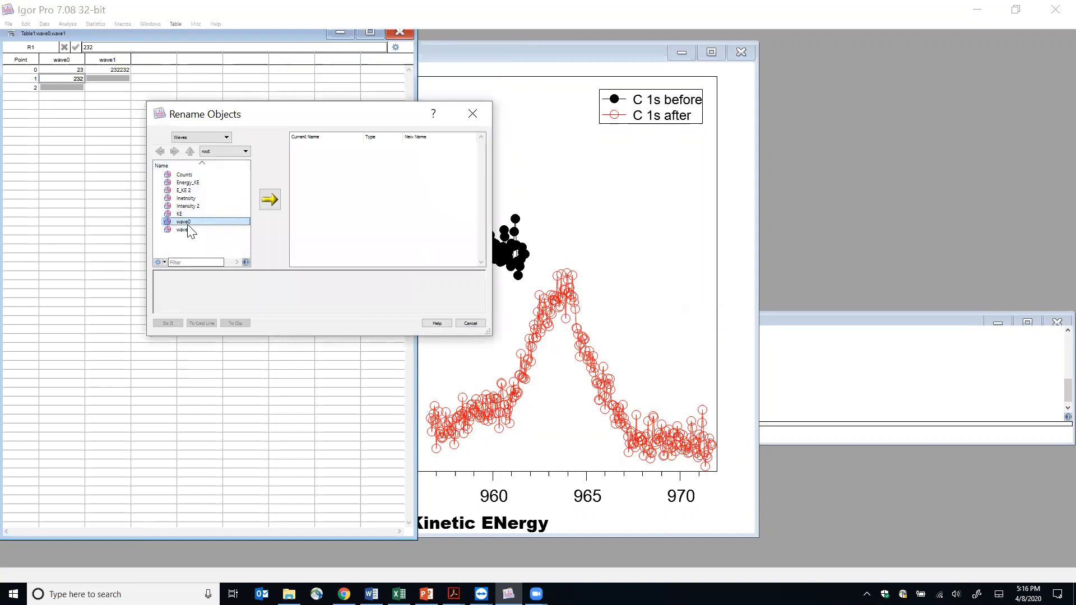
pyautogui.click(270, 200)
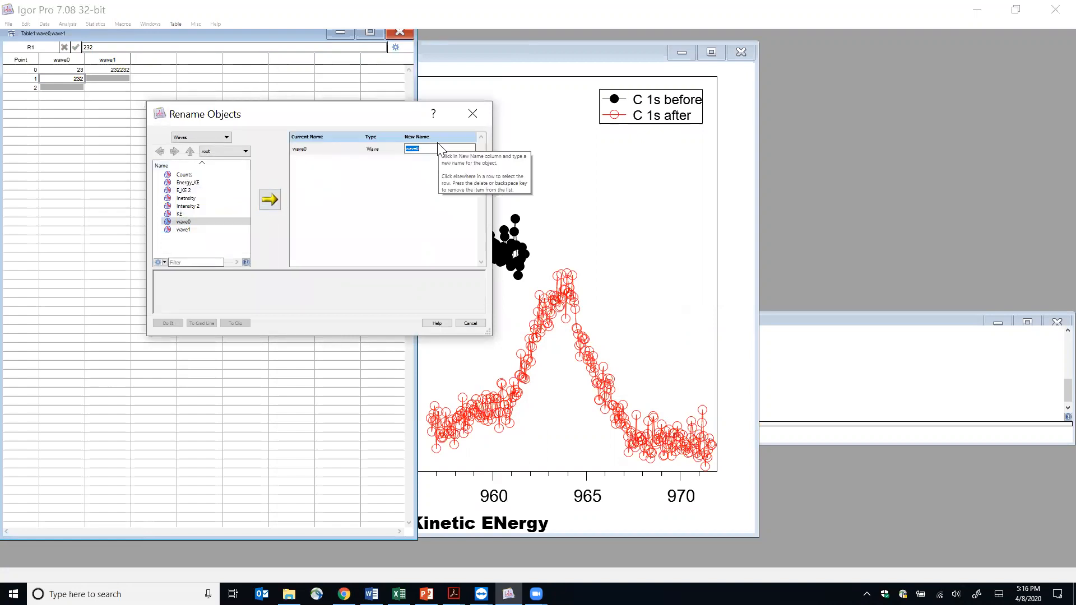
pyautogui.write('Date')
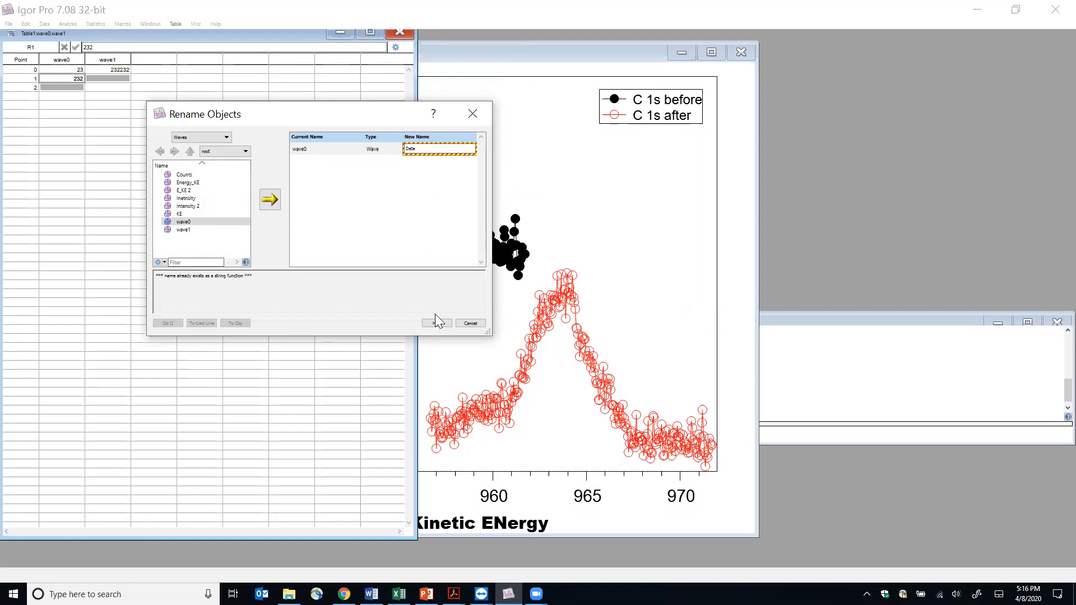
pyautogui.click(168, 324)
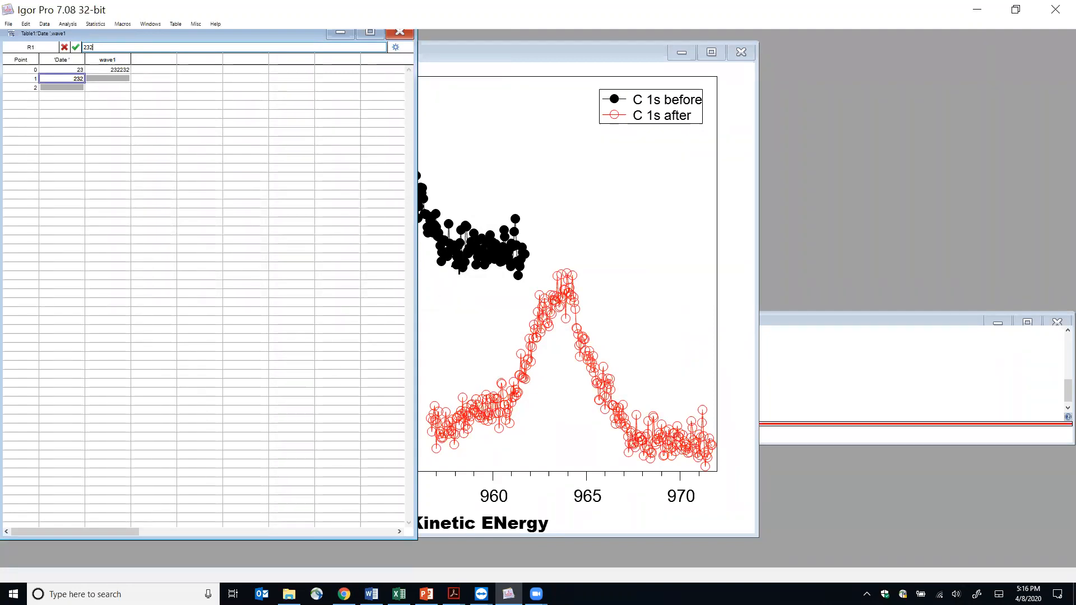
# Bring the intensity graph to the front, make its window narrower and reposition it slightly
pyautogui.click(588, 261)
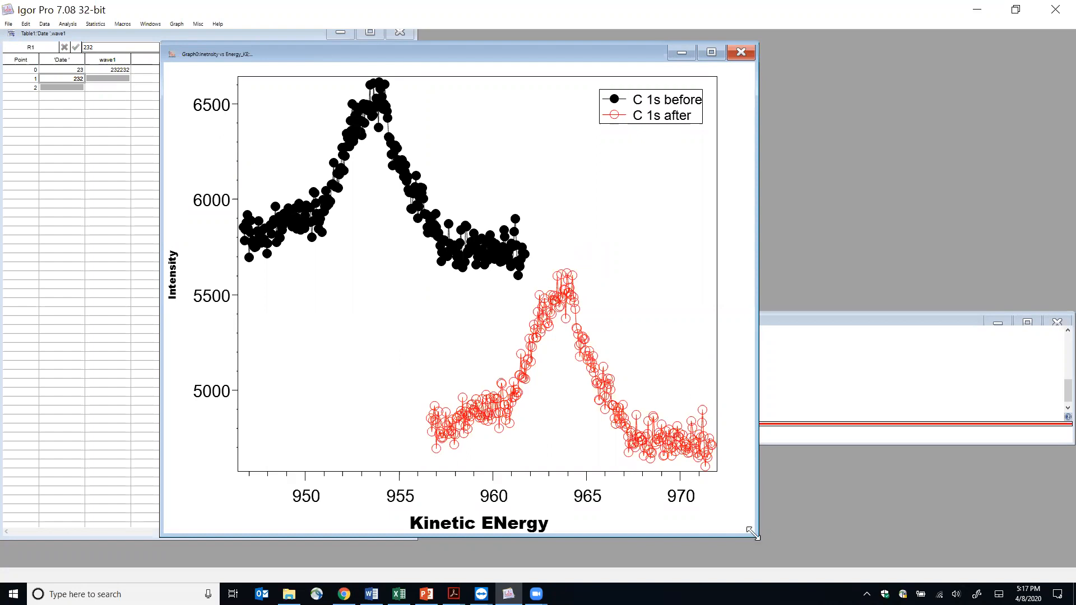
pyautogui.moveTo(753, 533); pyautogui.dragTo(855, 497)
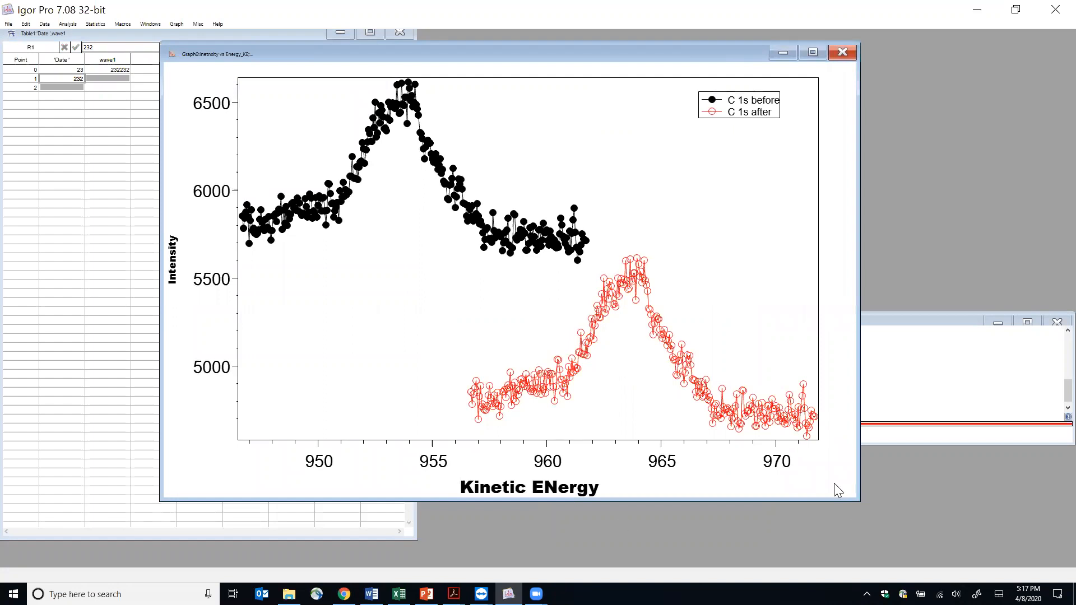
pyautogui.moveTo(856, 500); pyautogui.dragTo(702, 536)
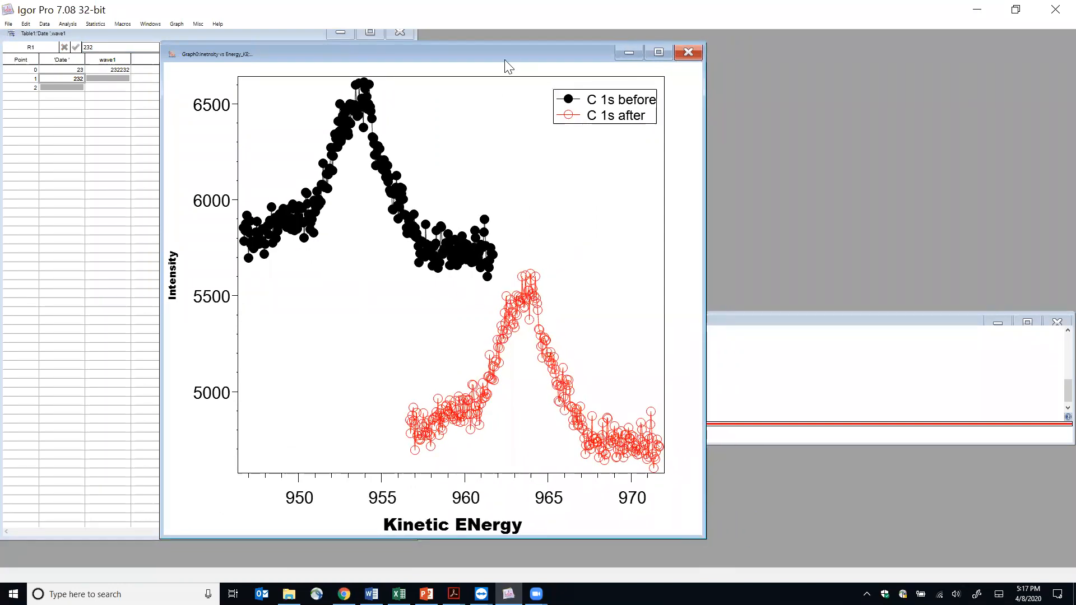
pyautogui.moveTo(510, 53); pyautogui.dragTo(522, 59)
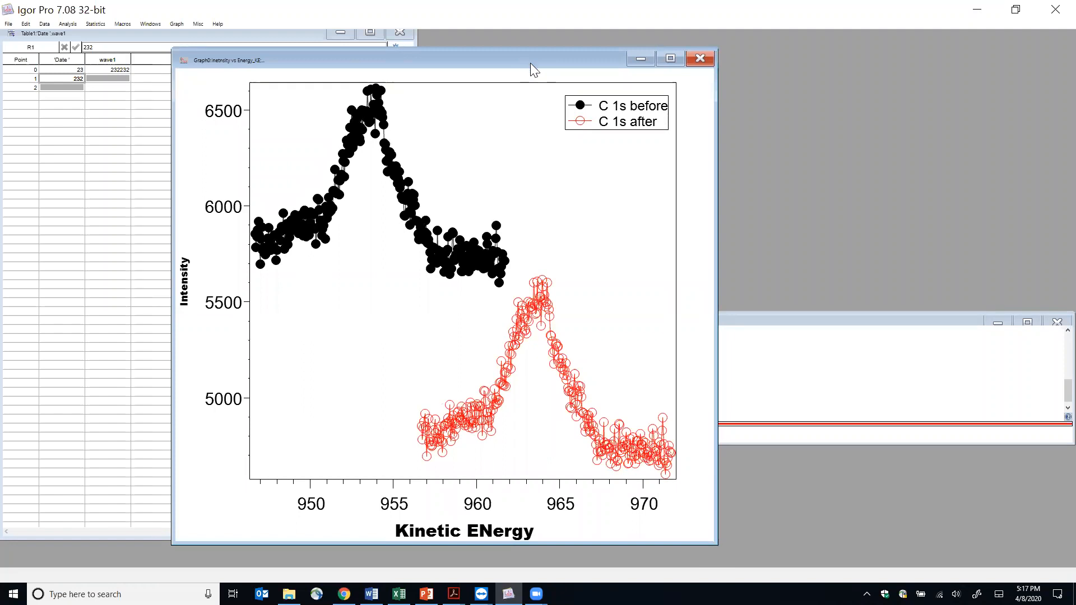
pyautogui.moveTo(554, 59)
pyautogui.mouseDown()
pyautogui.moveTo(535, 60)
pyautogui.moveTo(546, 59)
pyautogui.mouseUp()
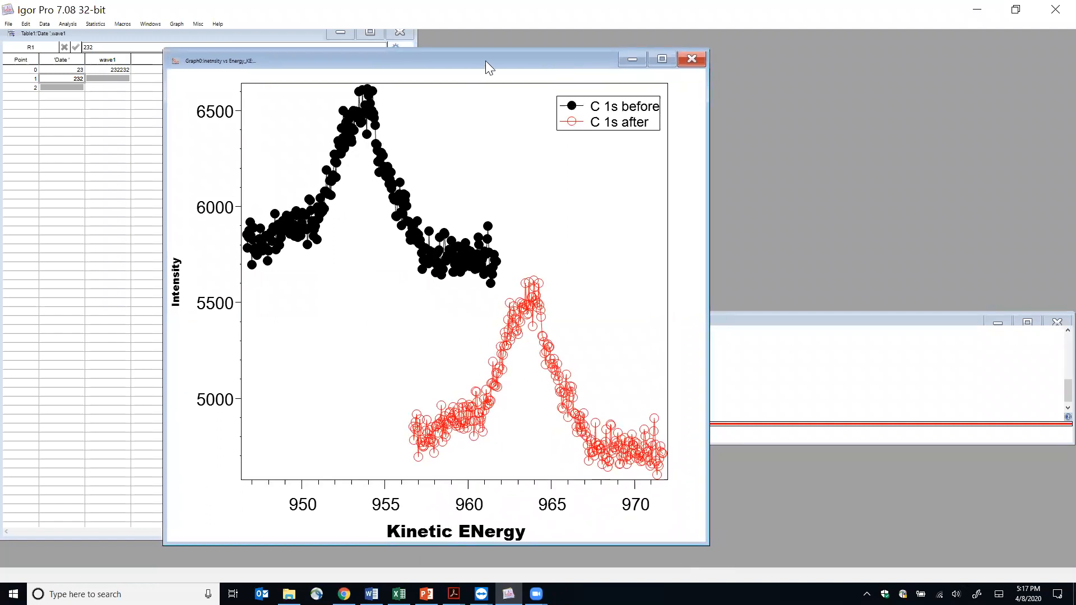
pyautogui.moveTo(485, 61); pyautogui.dragTo(494, 58)
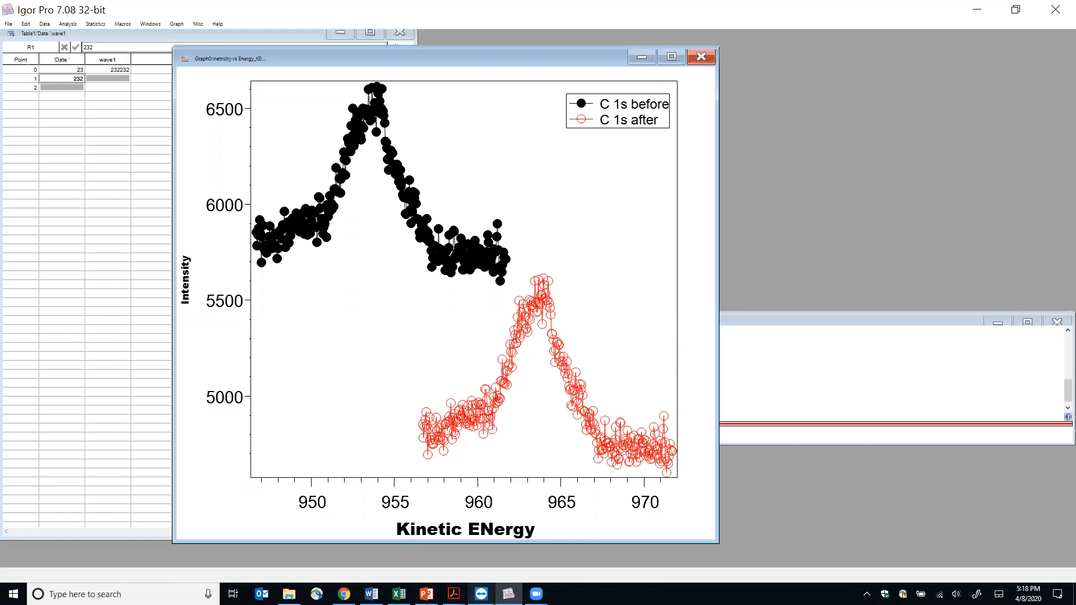
# Switch to the AP-XPS-DAQ1 remote session in TeamViewer and bring up the SpecsLab Prodigy window with the heating plots
pyautogui.click(481, 594)
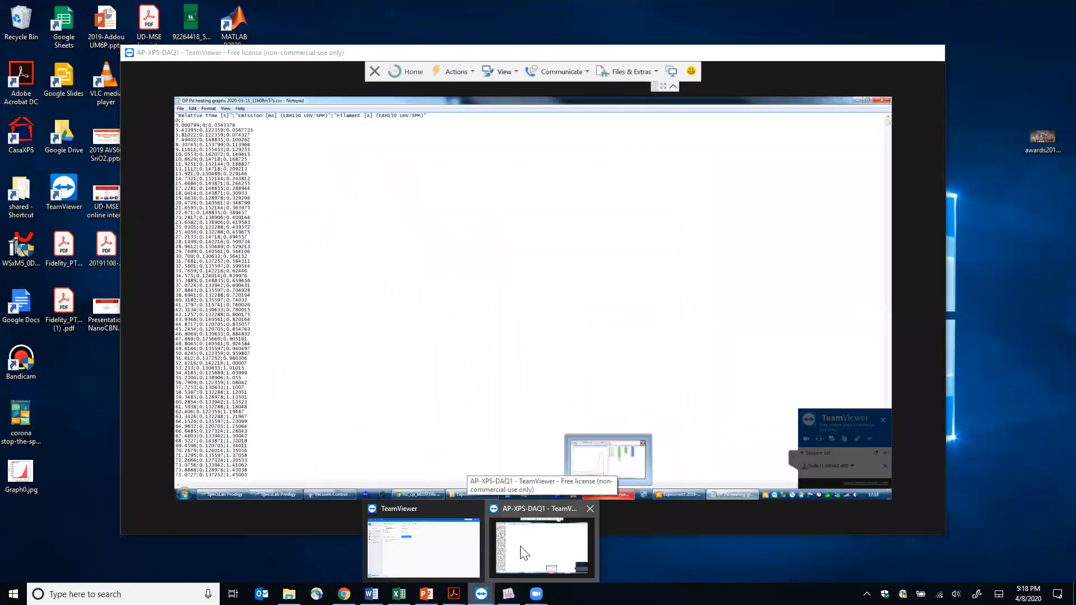
pyautogui.click(521, 555)
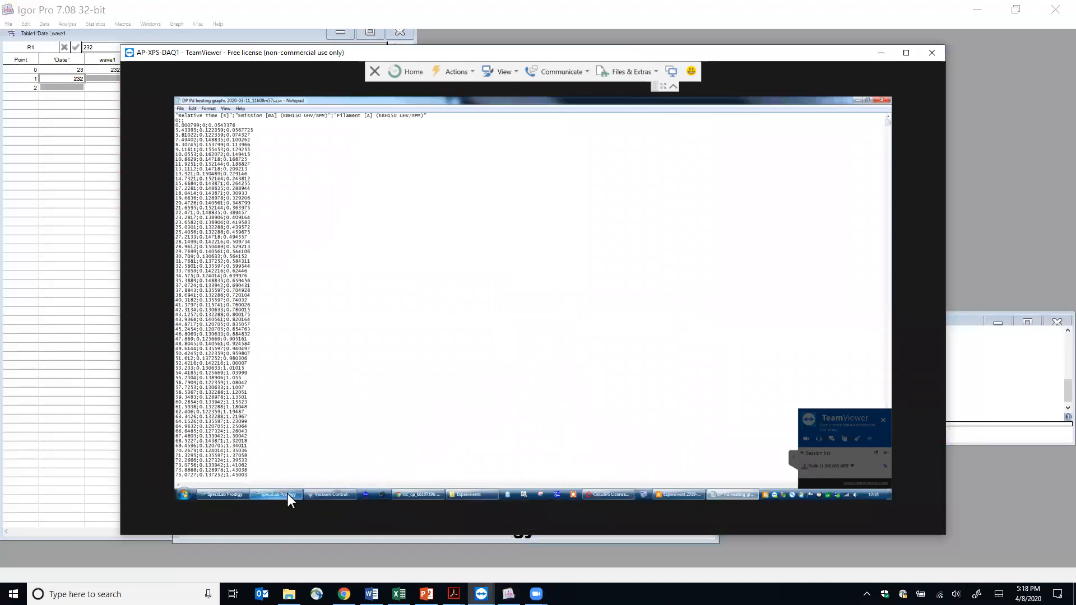
pyautogui.moveTo(287, 494)
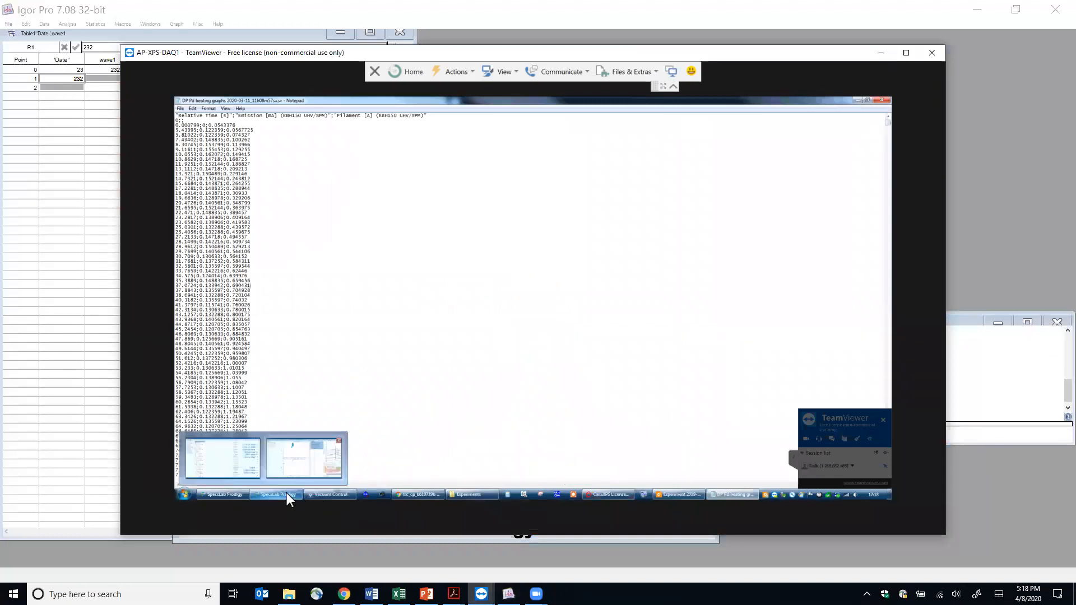
pyautogui.click(296, 466)
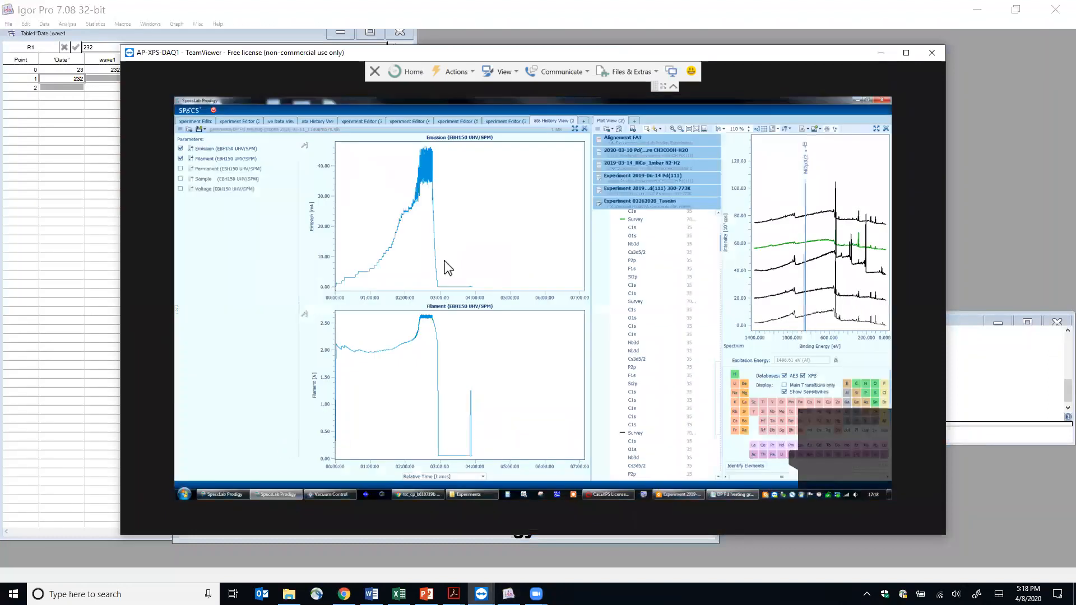
# Show the Permanent, Sample and Voltage curves too, and look through all five plots
pyautogui.click(180, 169)
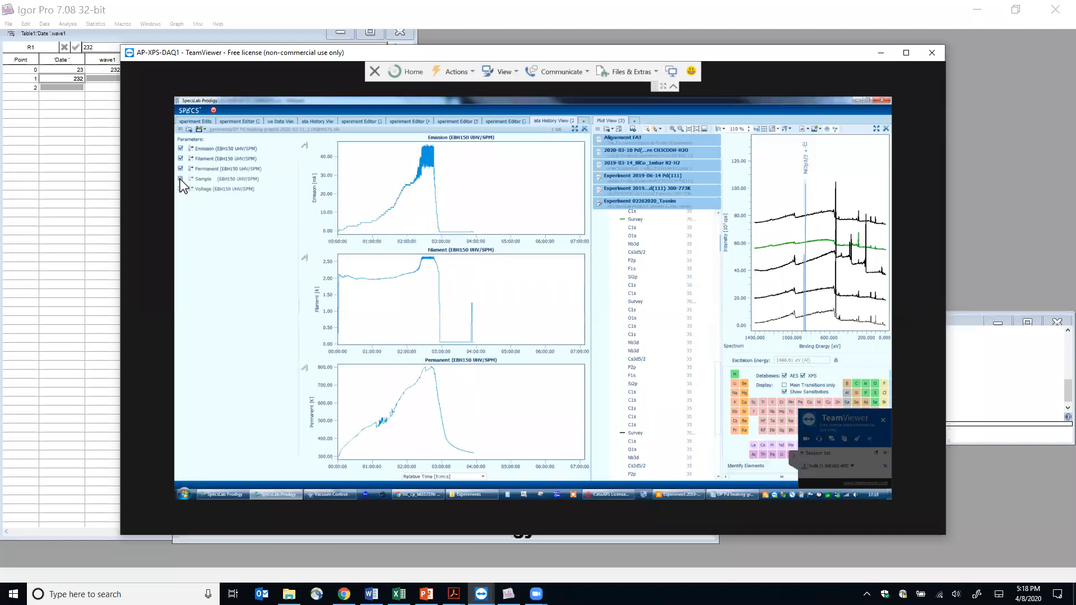
pyautogui.click(180, 179)
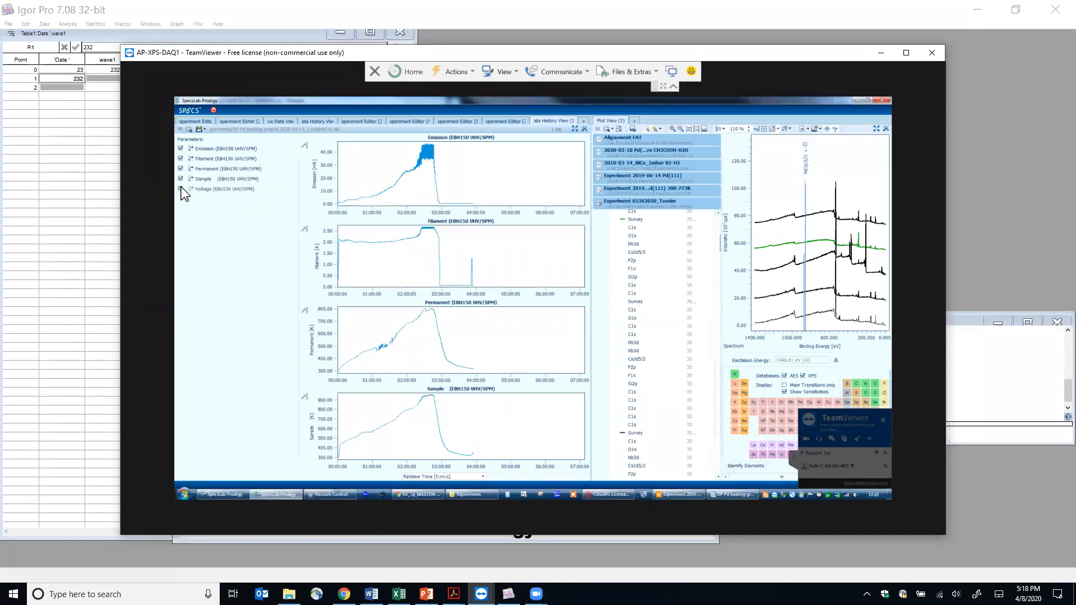
pyautogui.click(181, 189)
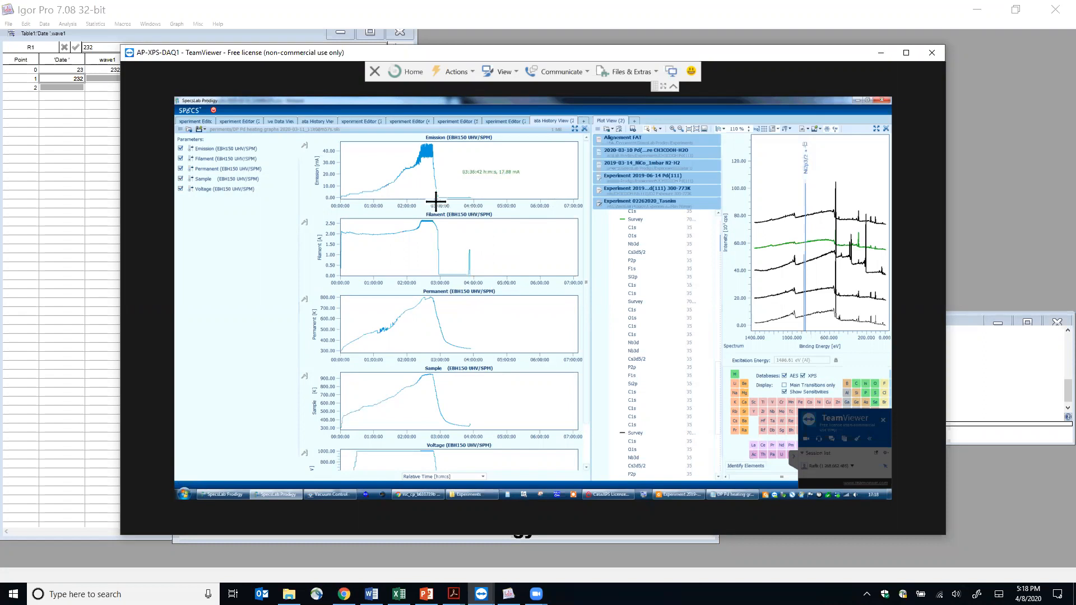
pyautogui.scroll(-1, 475, 329)
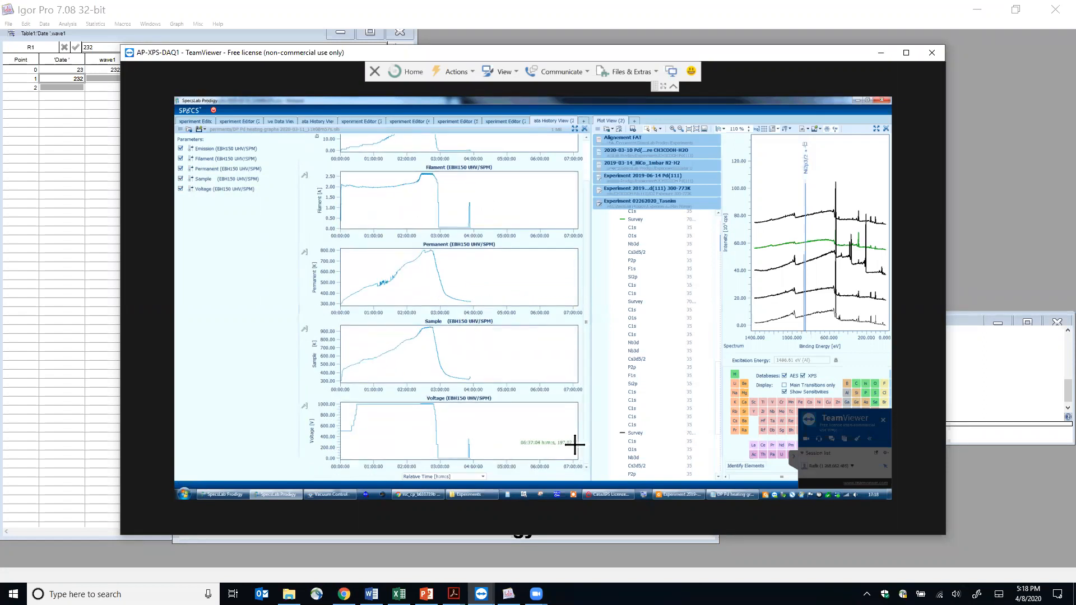
pyautogui.scroll(1, 484, 435)
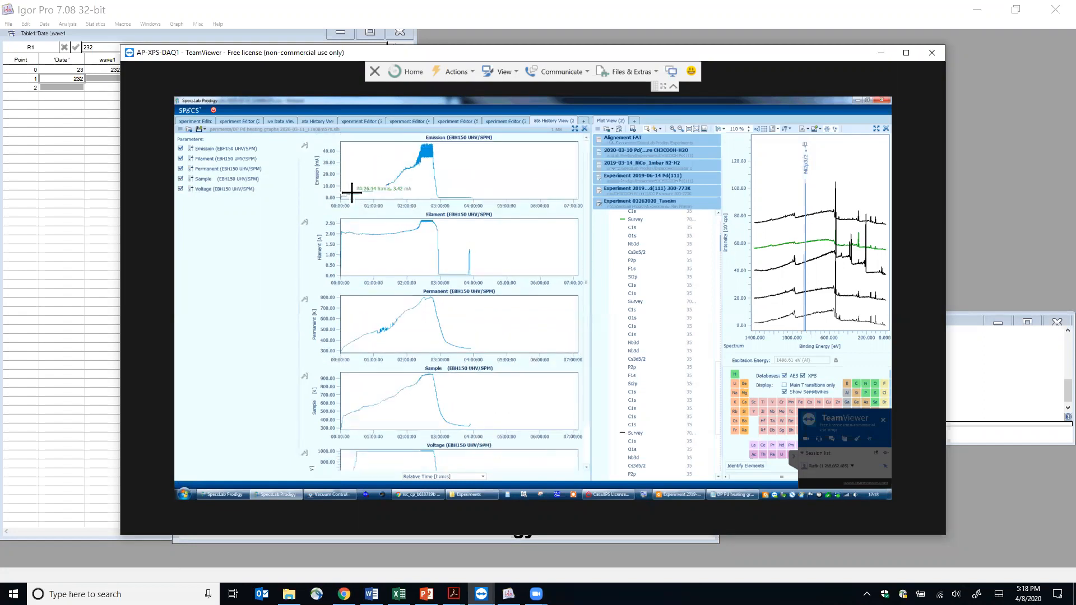
# Hide the Sample, Voltage and Permanent curves, leaving only Emission and Filament plotted
pyautogui.click(181, 179)
pyautogui.click(181, 189)
pyautogui.click(180, 169)
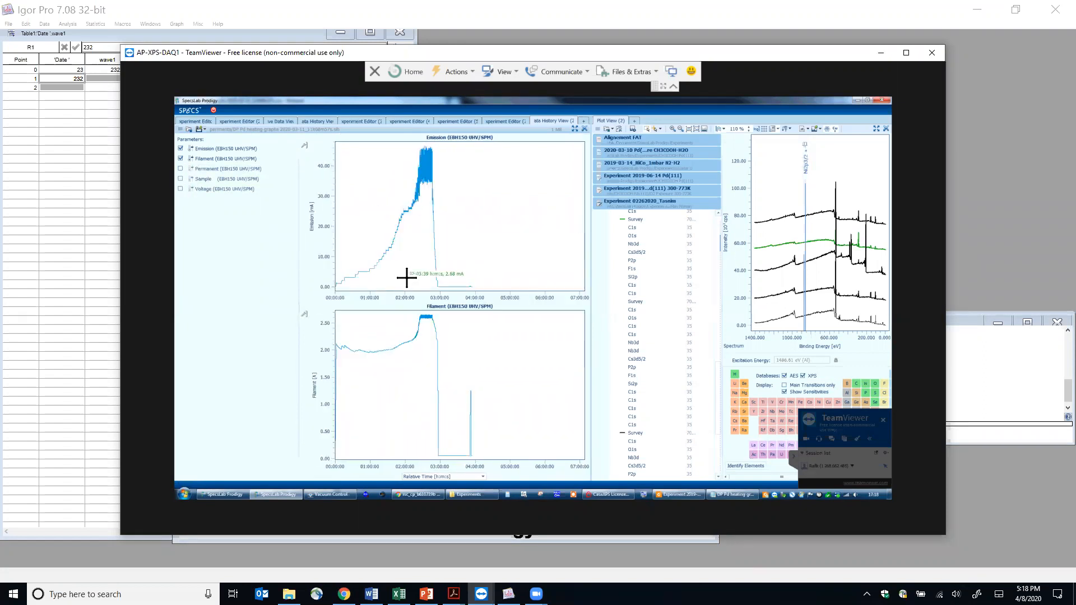
# Plot only the Permanent and Sample curves, with the Emission, Filament and Voltage curves hidden
pyautogui.scroll(4, 407, 240)
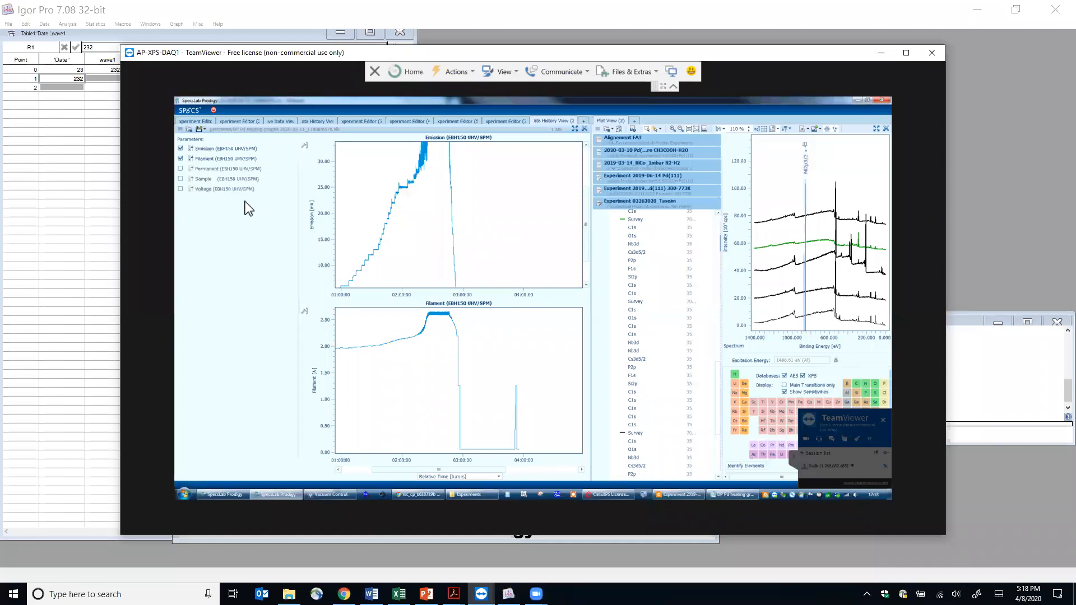
pyautogui.click(180, 168)
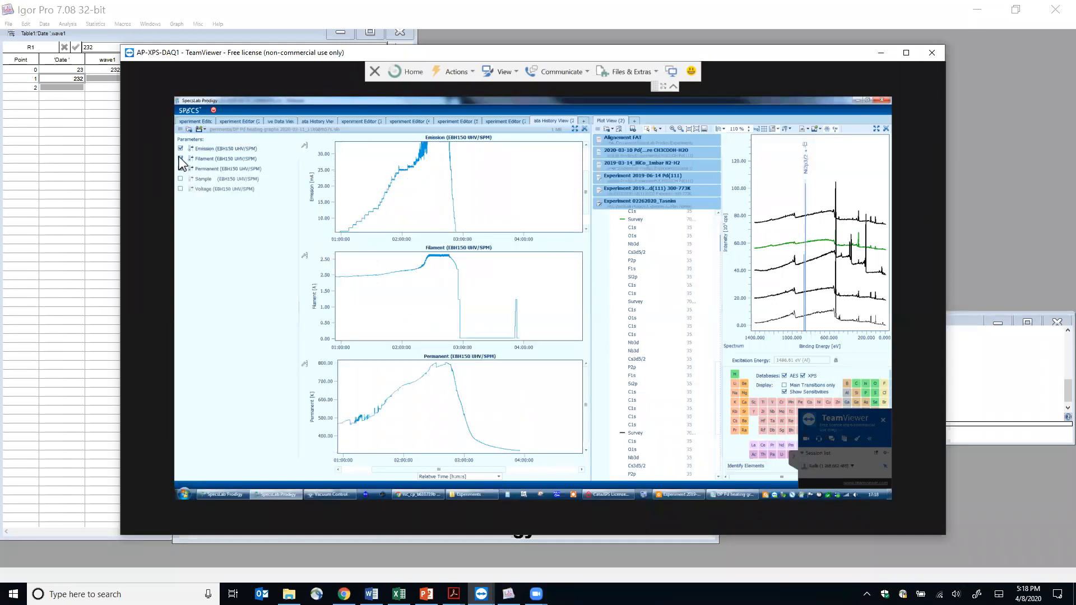
pyautogui.click(180, 158)
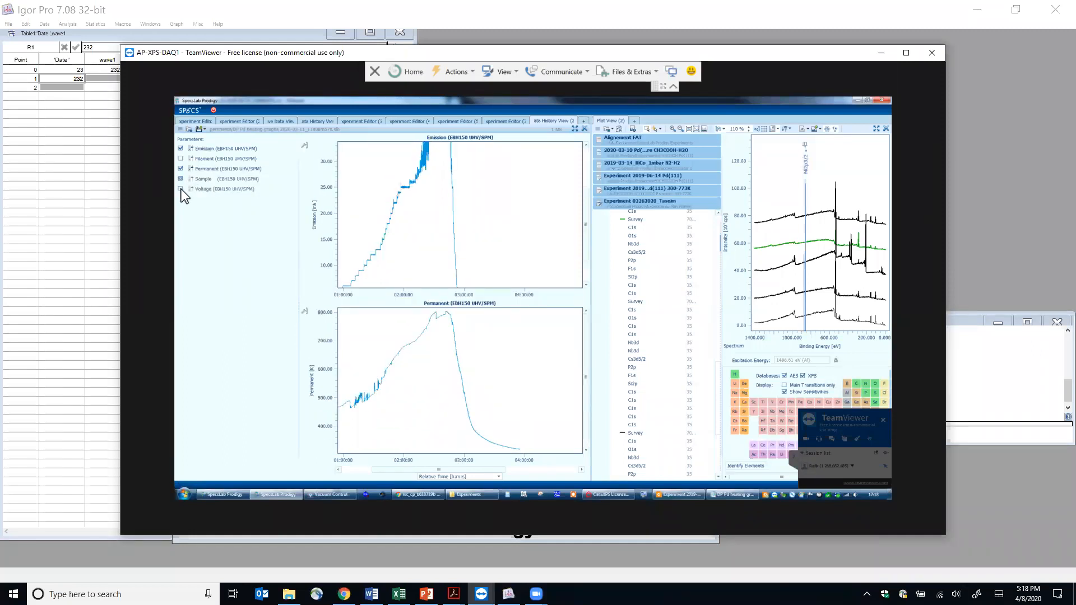
pyautogui.click(180, 189)
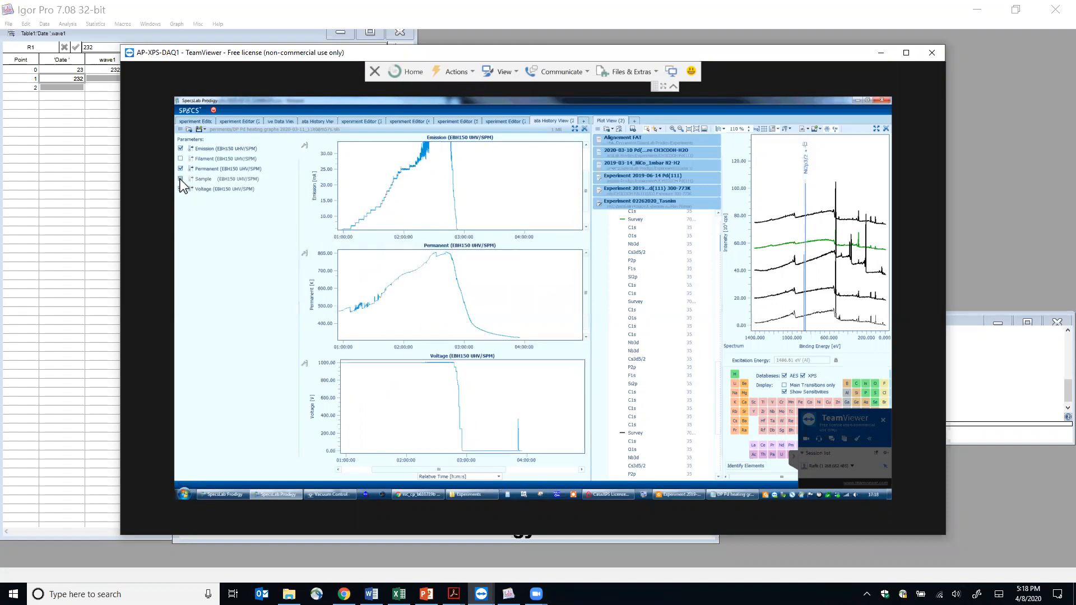
pyautogui.click(180, 179)
pyautogui.click(180, 169)
pyautogui.click(181, 148)
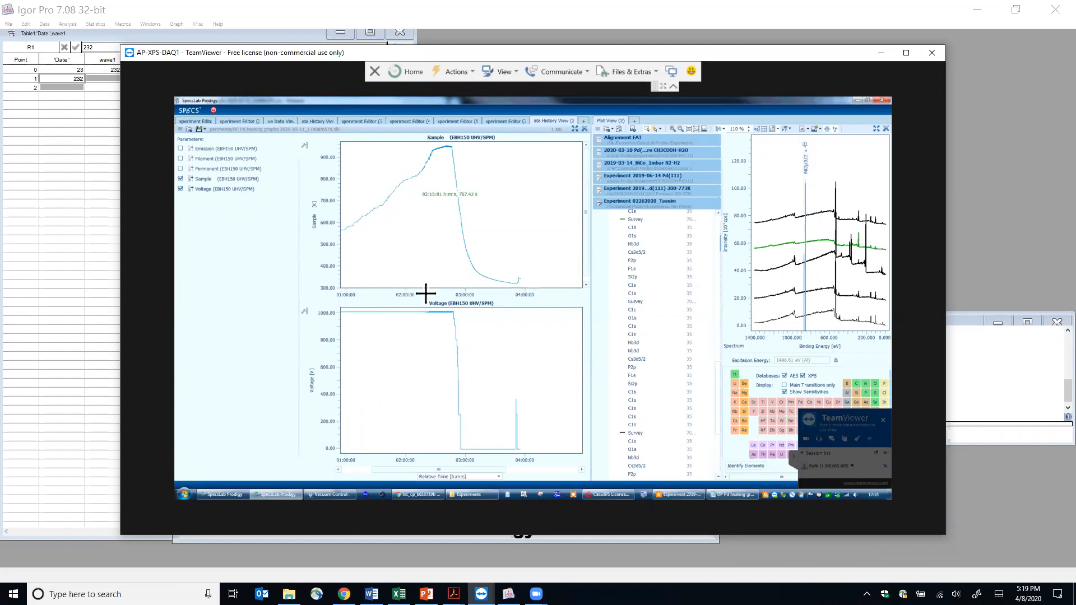
pyautogui.click(180, 169)
pyautogui.click(181, 189)
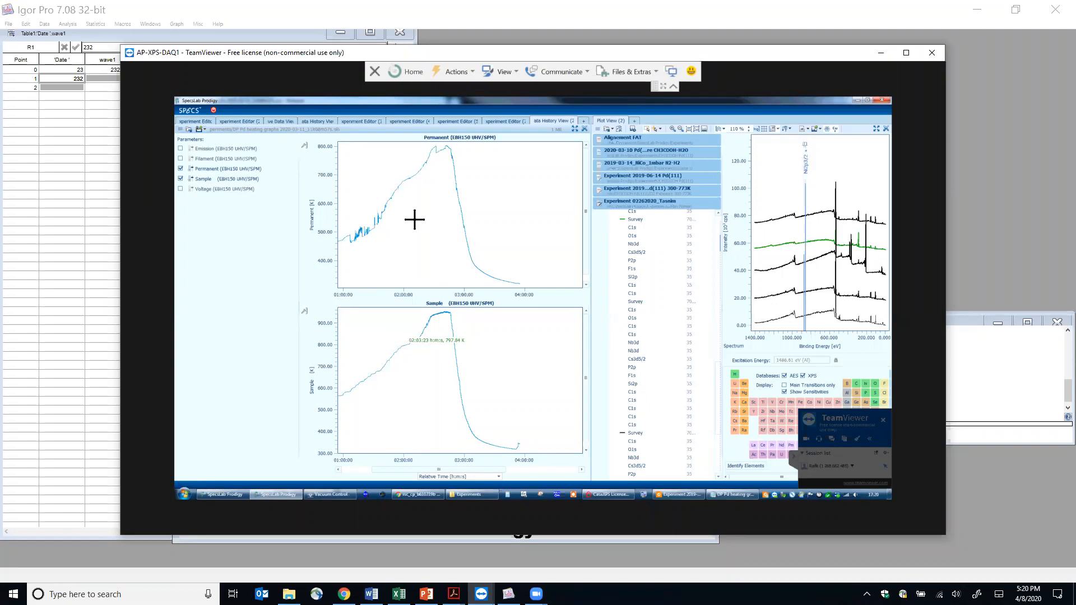
# Open the Data History View folder in Experiments, widen the Name column to read the file names, and select the first SLH file
pyautogui.click(475, 493)
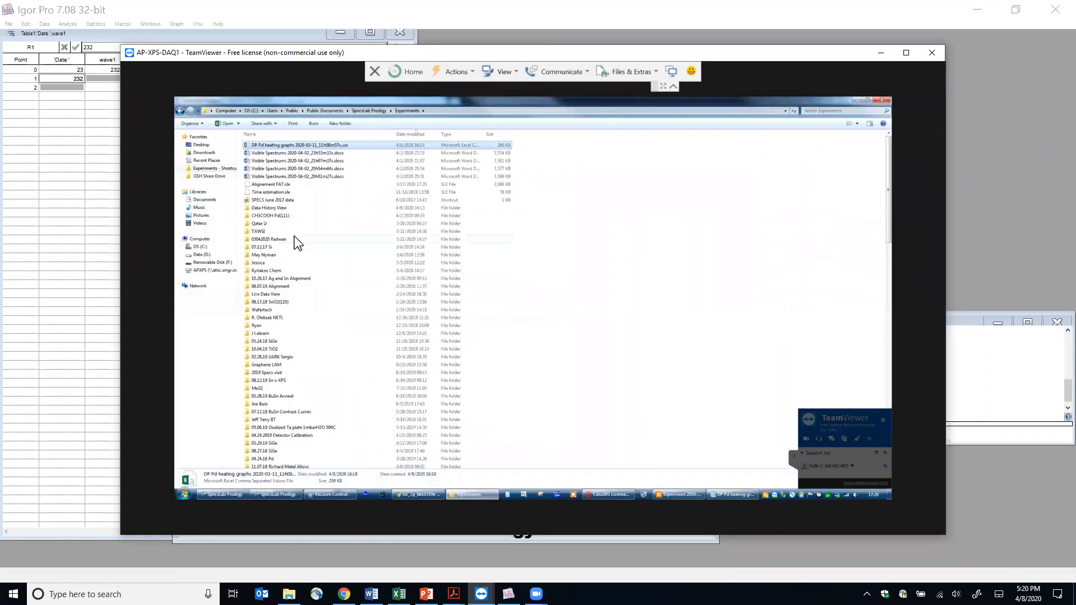
pyautogui.doubleClick(275, 208)
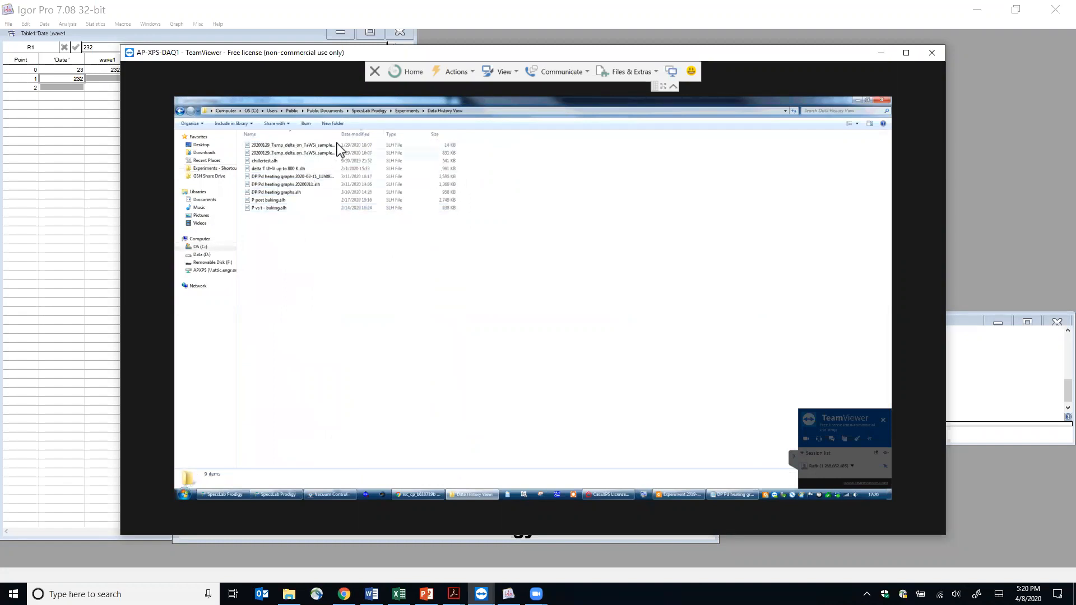
pyautogui.moveTo(339, 133); pyautogui.dragTo(378, 135)
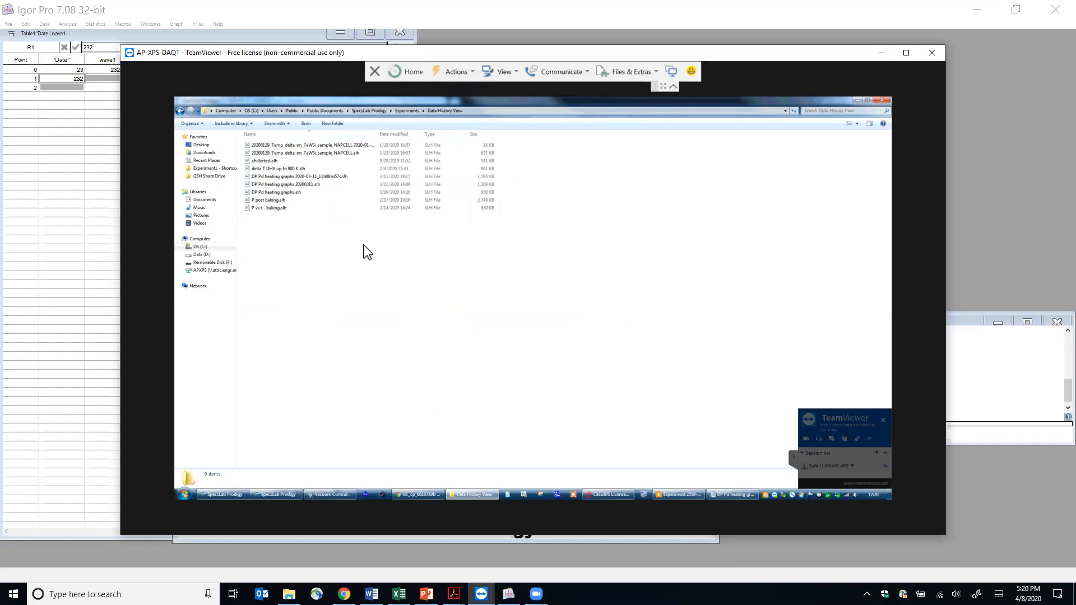
pyautogui.click(289, 144)
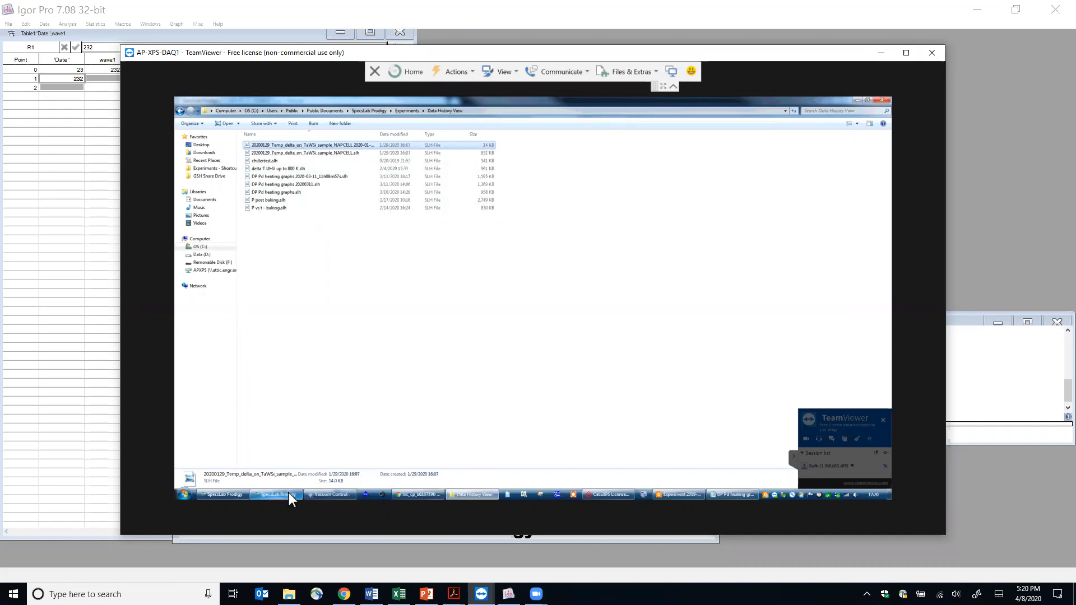
# Return to the SpecsLab Prodigy plots and examine the Permanent and Sample heating curves
pyautogui.moveTo(288, 492)
pyautogui.click(297, 451)
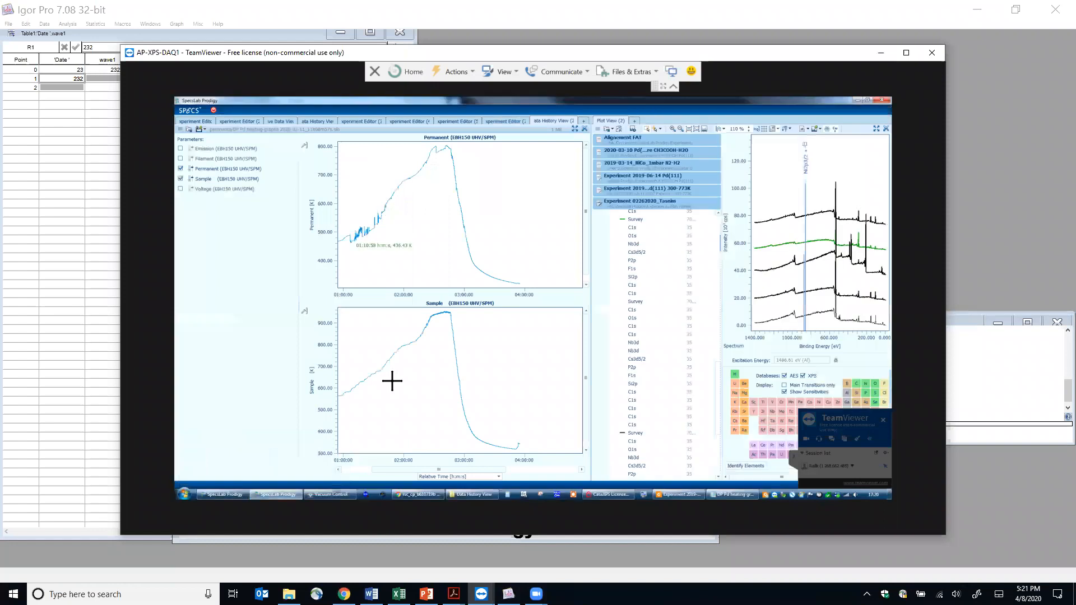
pyautogui.moveTo(433, 323)
# Switch to Igor Pro, reposition the intensity graph window slightly and leave it in front of the table
pyautogui.click(974, 131)
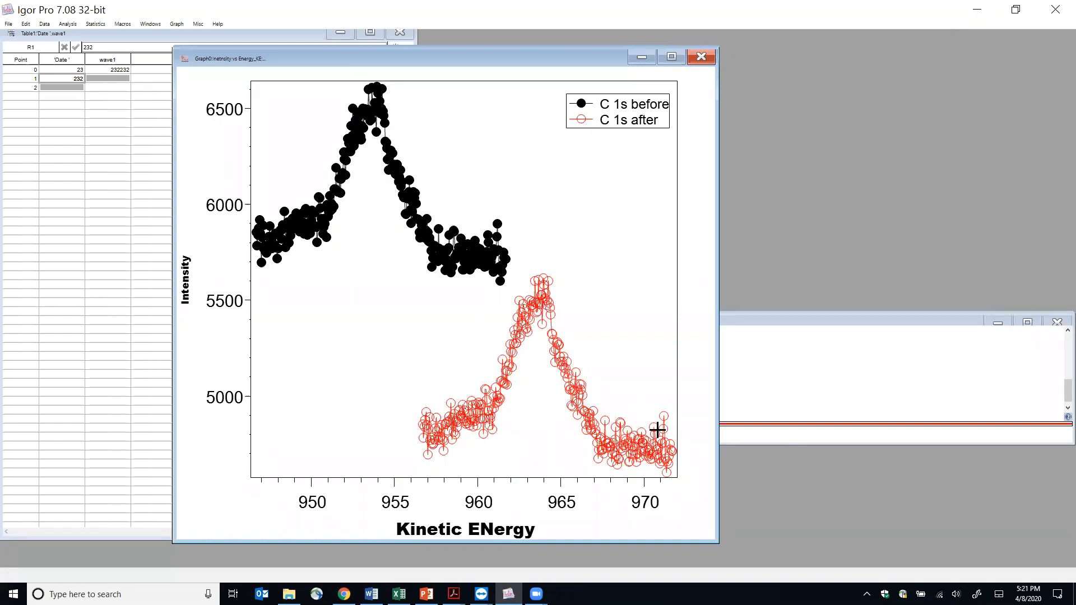
pyautogui.moveTo(453, 58); pyautogui.dragTo(429, 63)
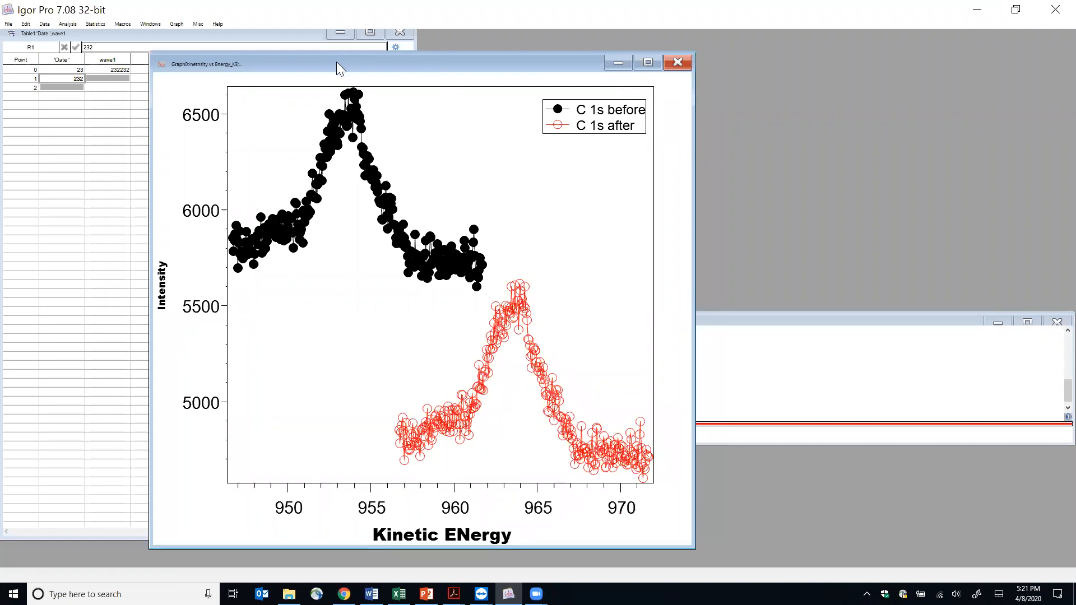
pyautogui.click(179, 22)
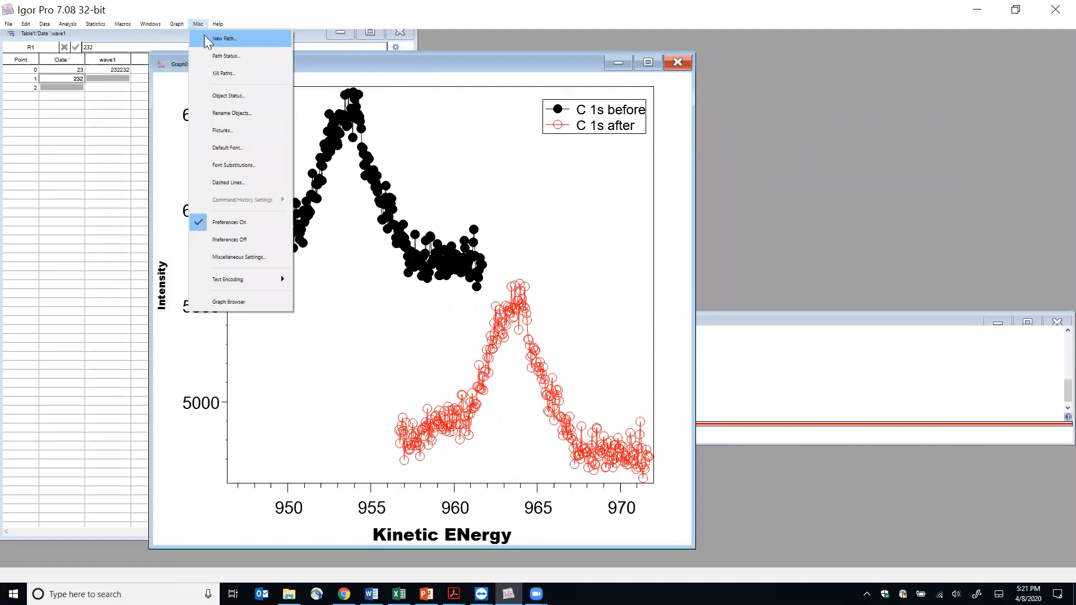
pyautogui.click(131, 114)
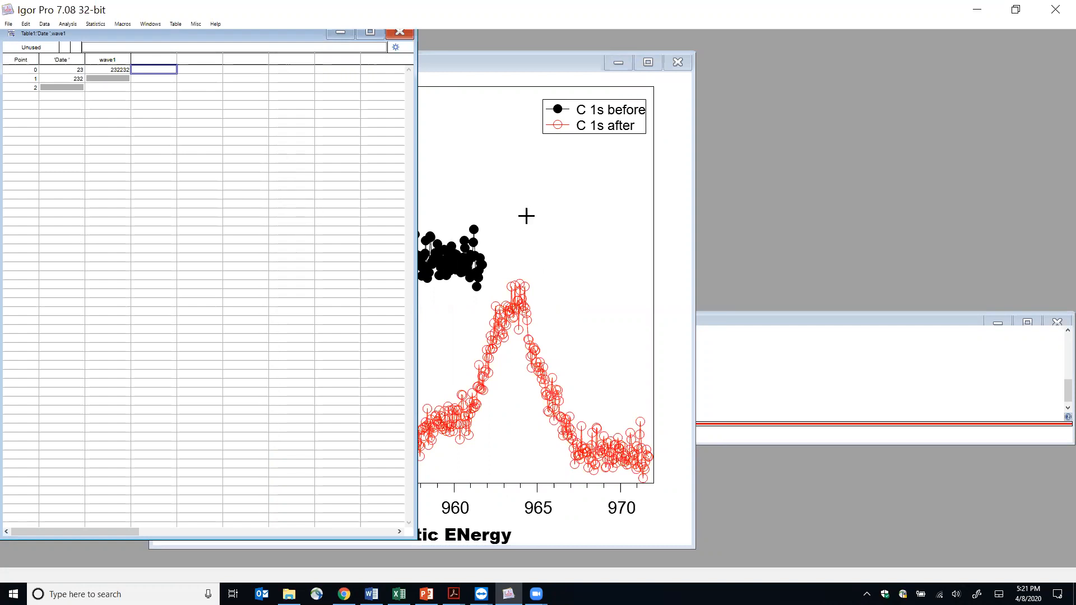
pyautogui.click(553, 278)
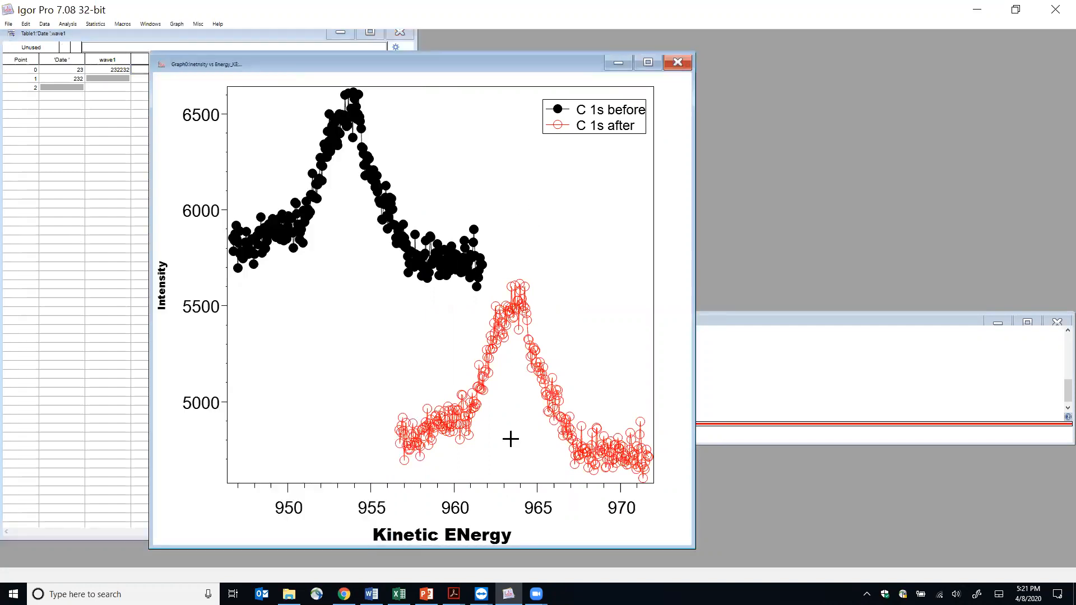
# Return to the TeamViewer remote session and rescale the Permanent and Sample plots to about 00:30 to 04:00 of relative time
pyautogui.moveTo(481, 595)
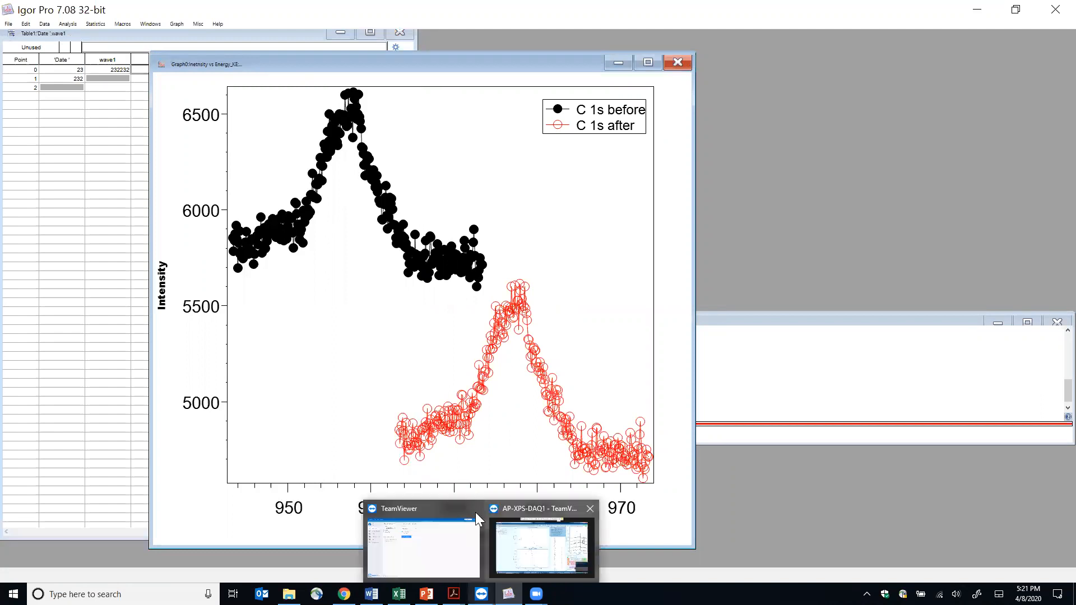
pyautogui.click(515, 552)
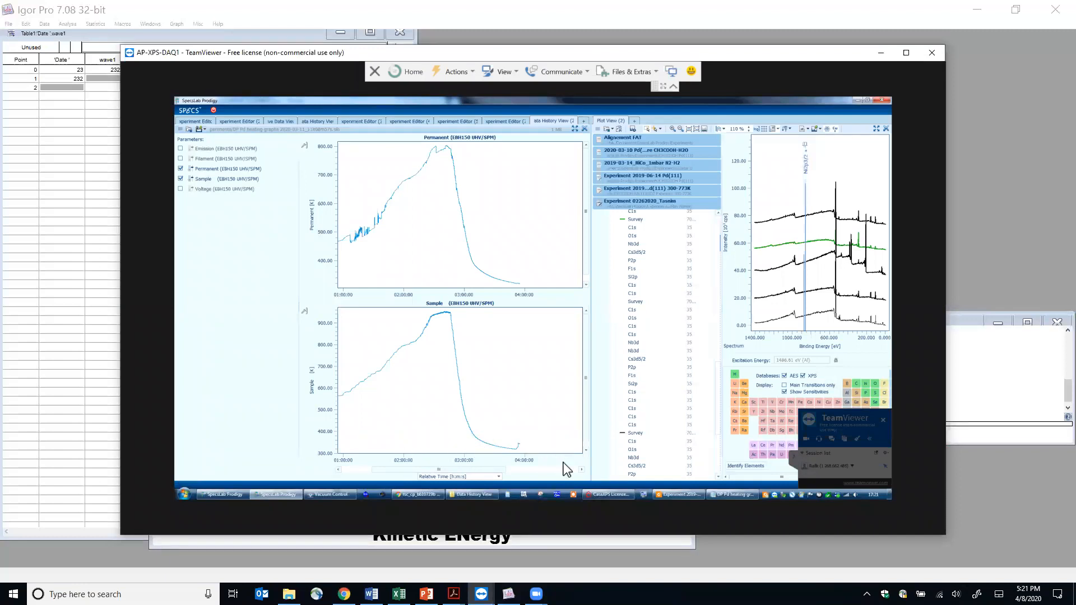
pyautogui.scroll(-3, 438, 381)
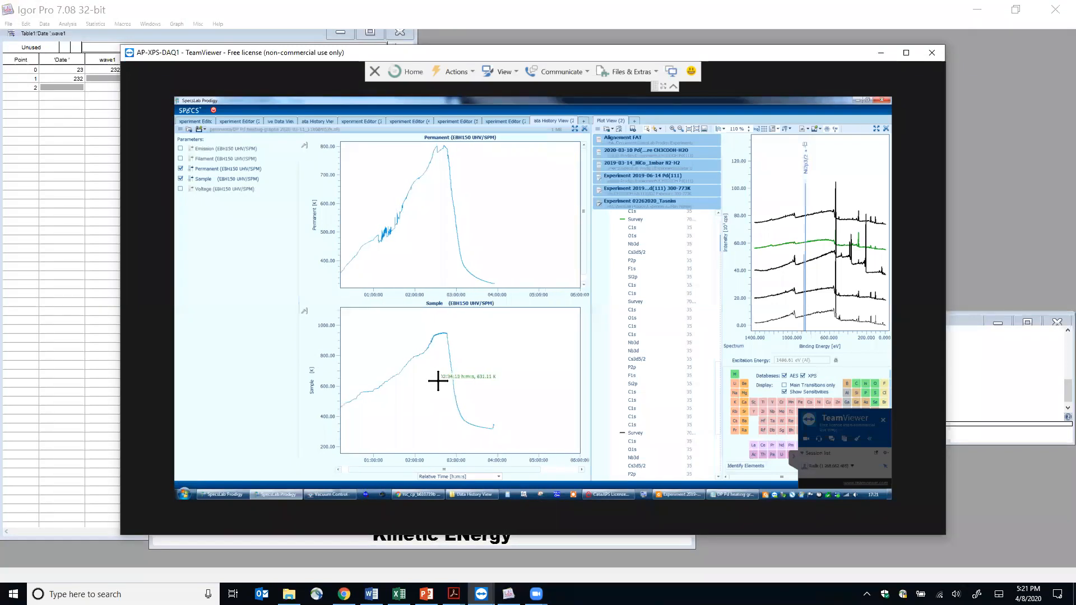
pyautogui.scroll(1, 370, 380)
pyautogui.scroll(1, 370, 380)
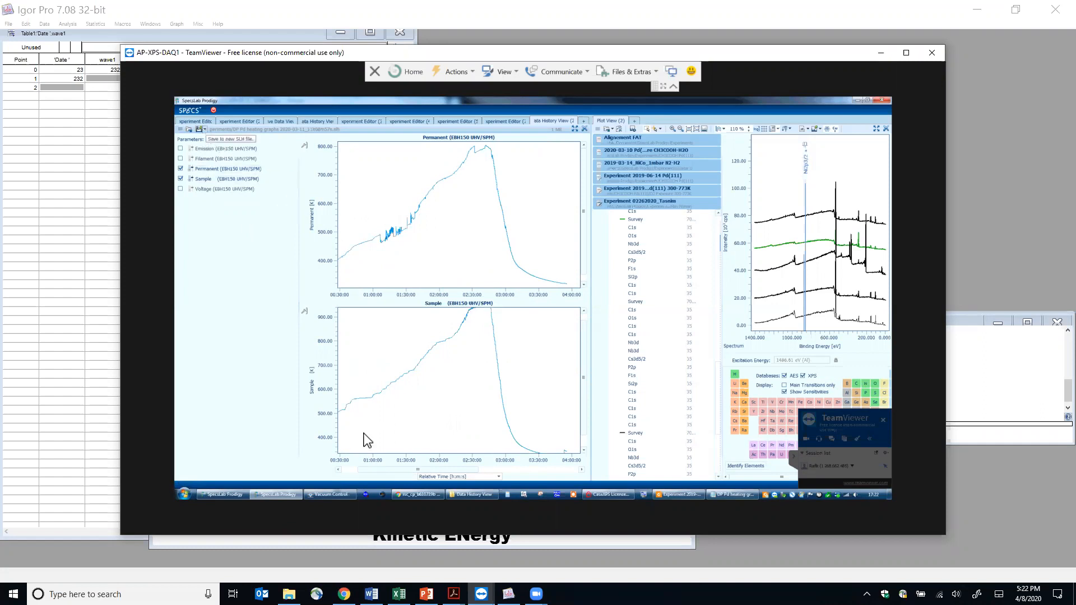
# In SpecsLab Prodigy, export the selected Permanent and Sample curves to CSV, replacing the existing DP Pd heating graphs 2020-03-11_11h08m57s.csv
pyautogui.click(465, 493)
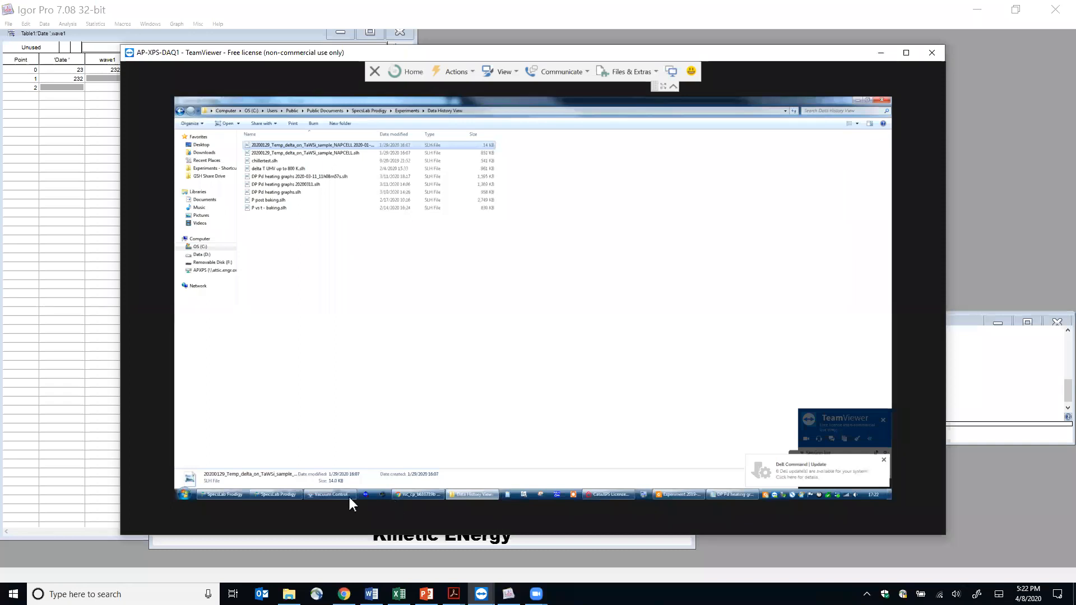
pyautogui.moveTo(291, 493)
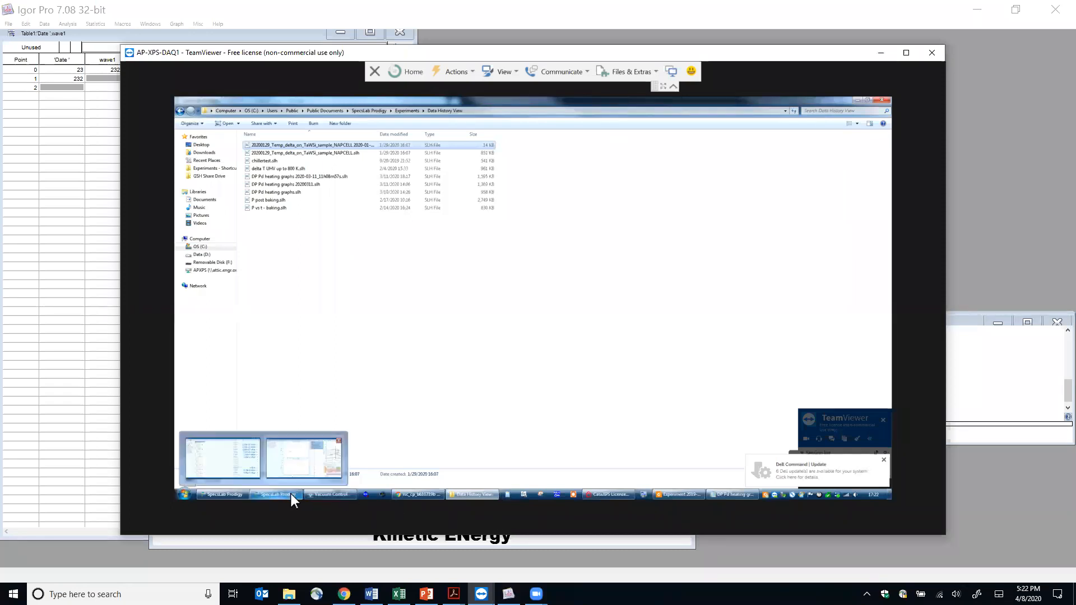
pyautogui.click(315, 452)
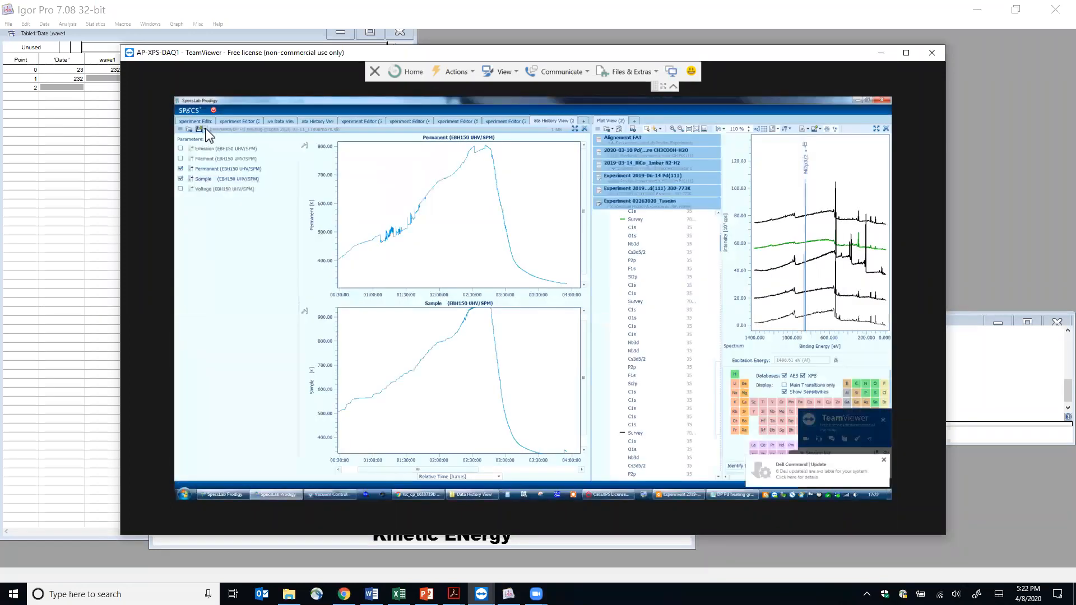
pyautogui.click(205, 130)
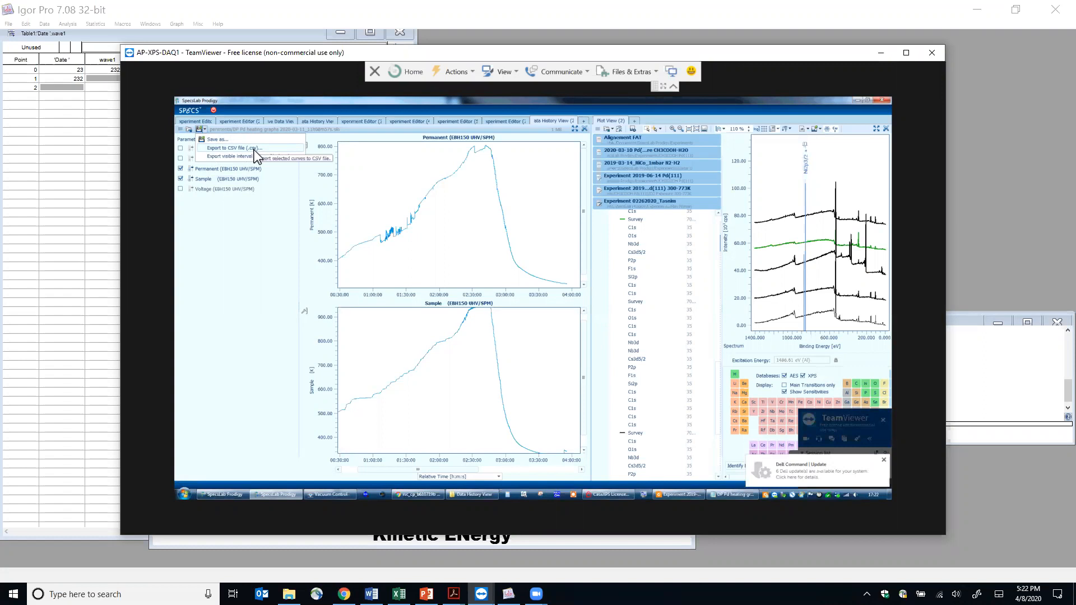
pyautogui.click(253, 148)
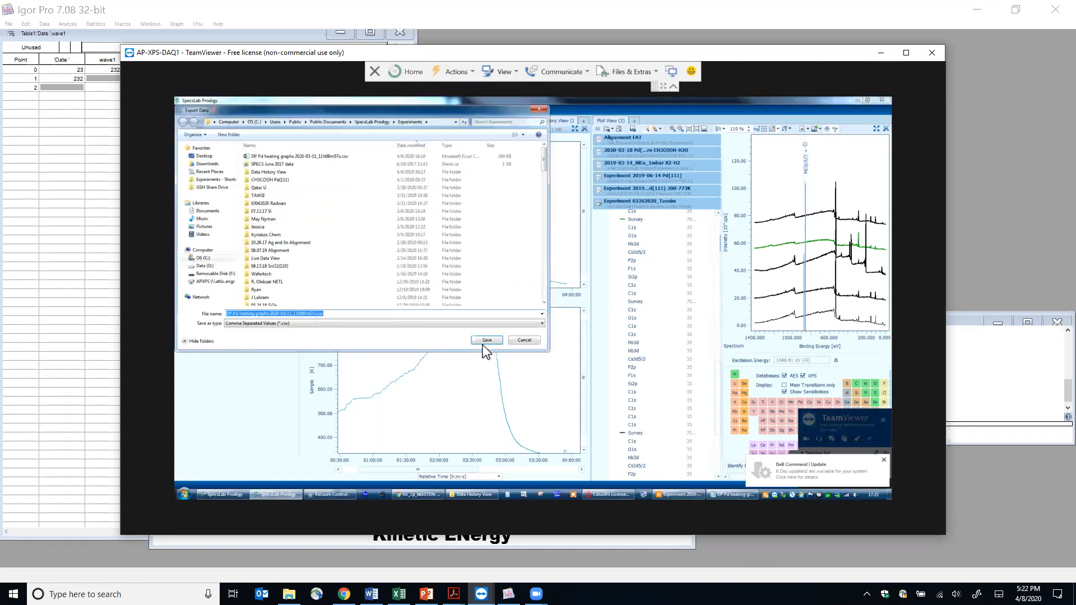
pyautogui.click(487, 340)
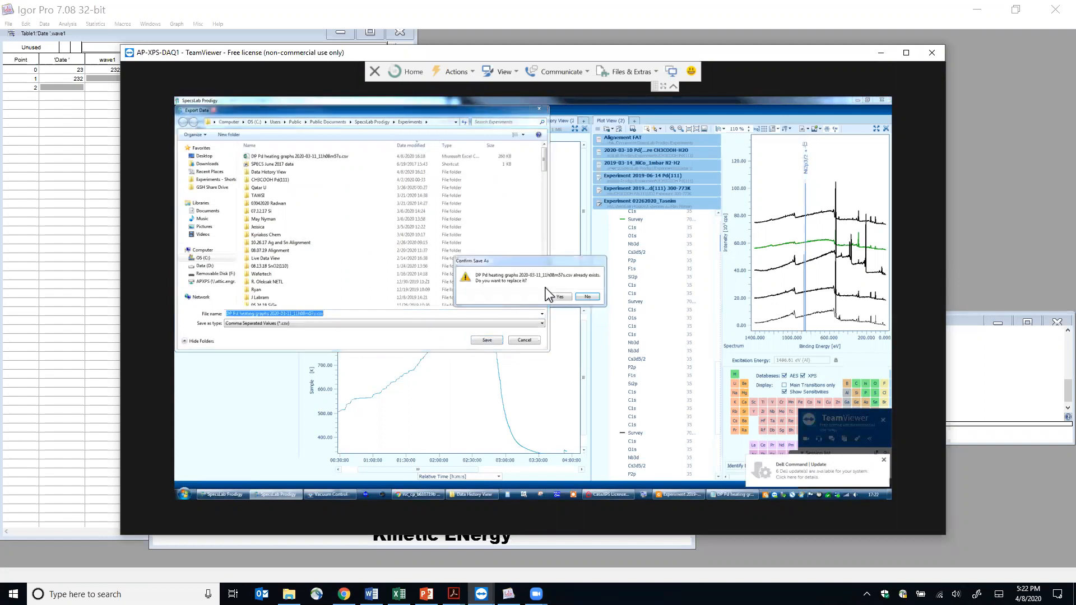
pyautogui.click(562, 298)
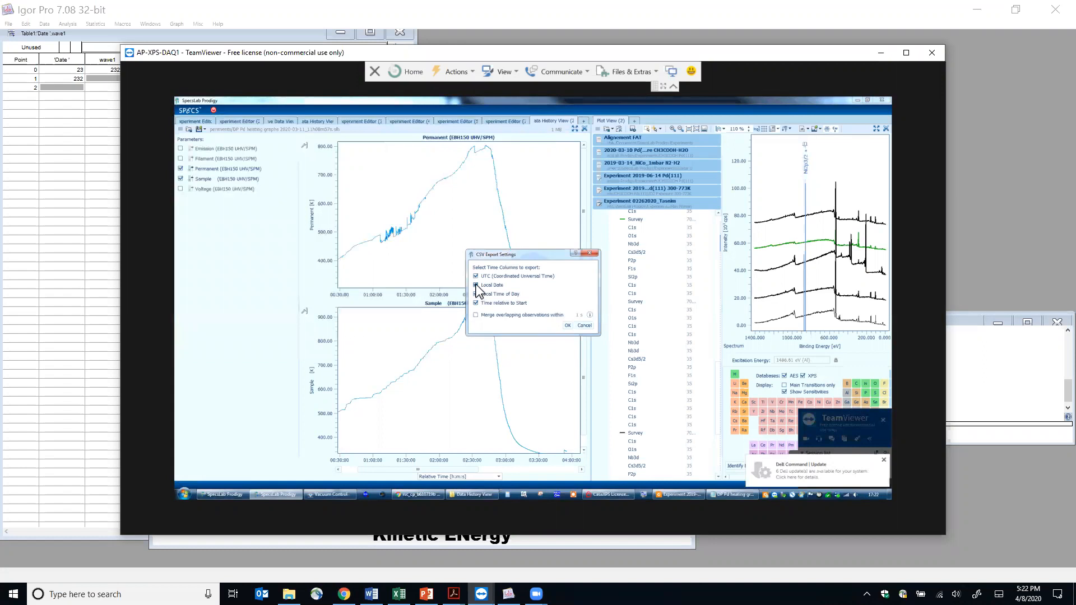
# Exclude UTC, Local Date and Local Time of Day from the time columns, keep Time relative to Start, and run the export
pyautogui.click(476, 276)
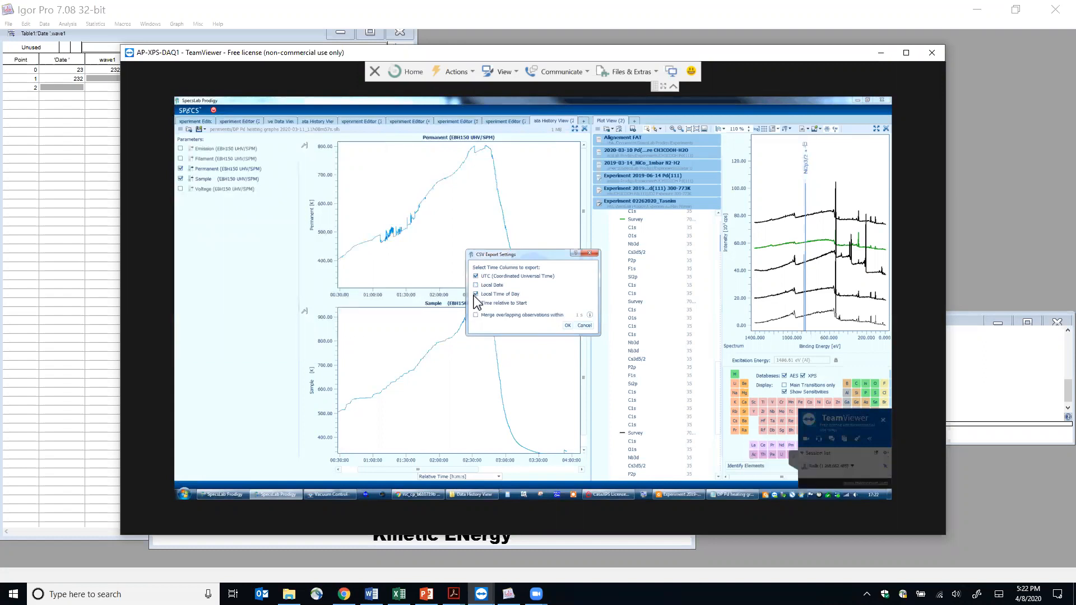
pyautogui.click(476, 295)
pyautogui.click(477, 277)
pyautogui.click(568, 326)
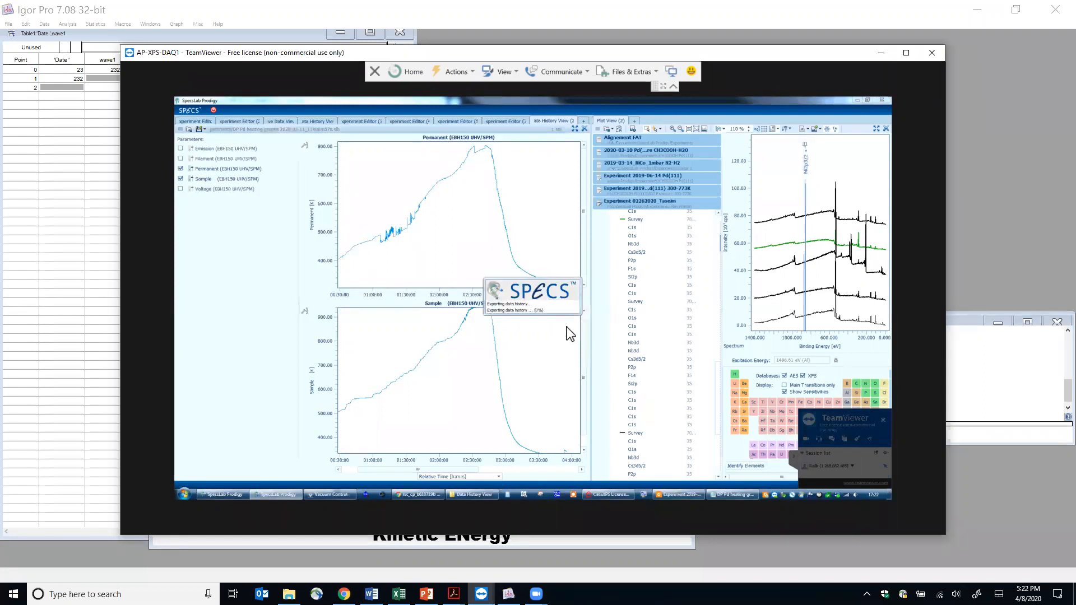
# Go up to the Experiments folder and open the exported DP Pd heating graphs CSV in Excel
pyautogui.click(465, 495)
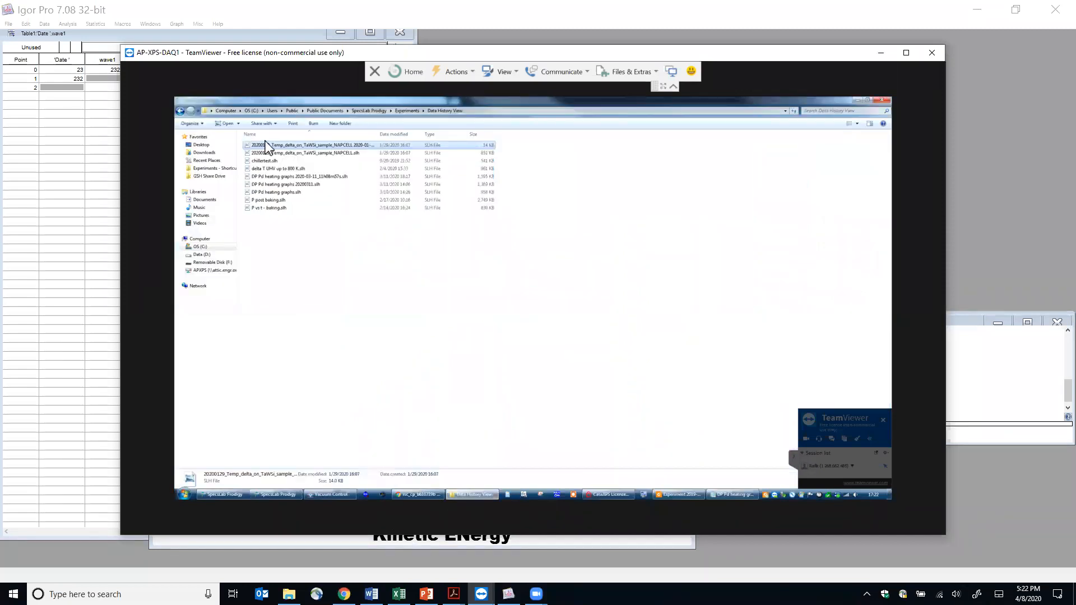
pyautogui.click(180, 110)
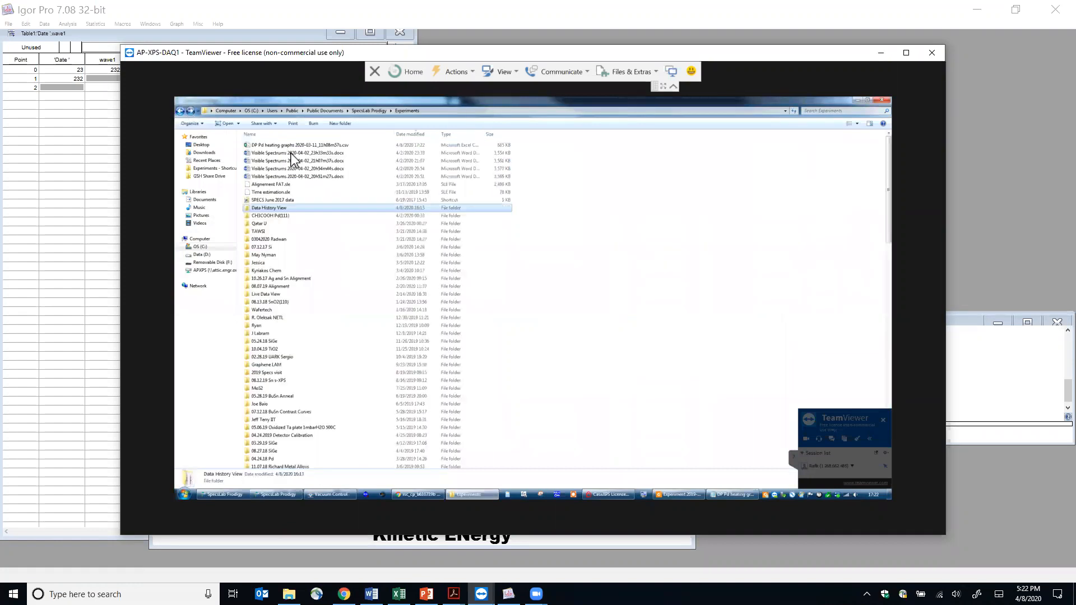
pyautogui.doubleClick(302, 144)
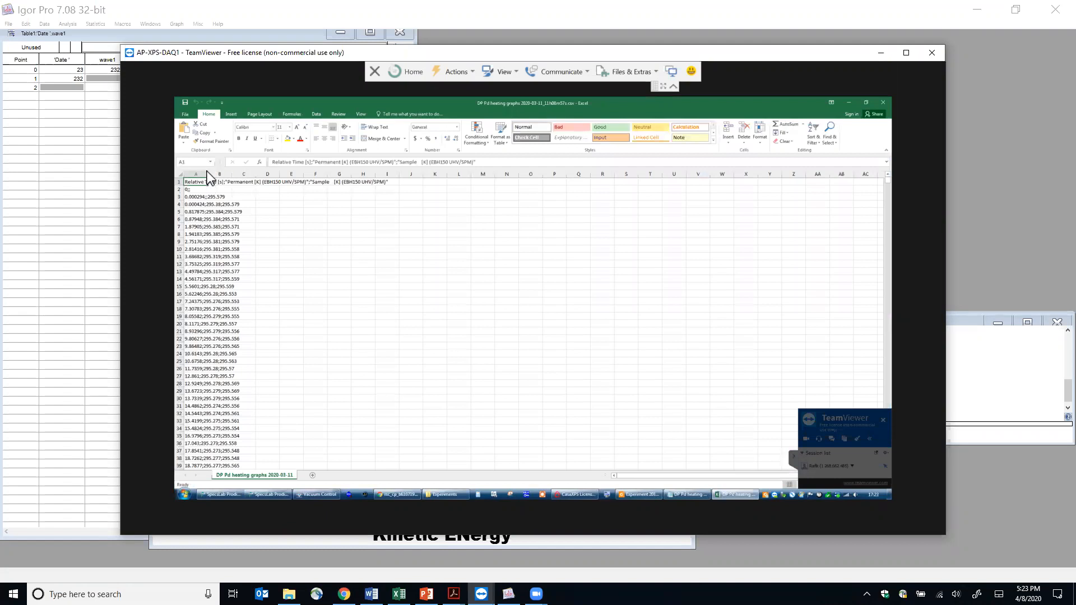
# Widen column A to fit the full header text and examine the time and temperature rows
pyautogui.moveTo(207, 177); pyautogui.dragTo(420, 201)
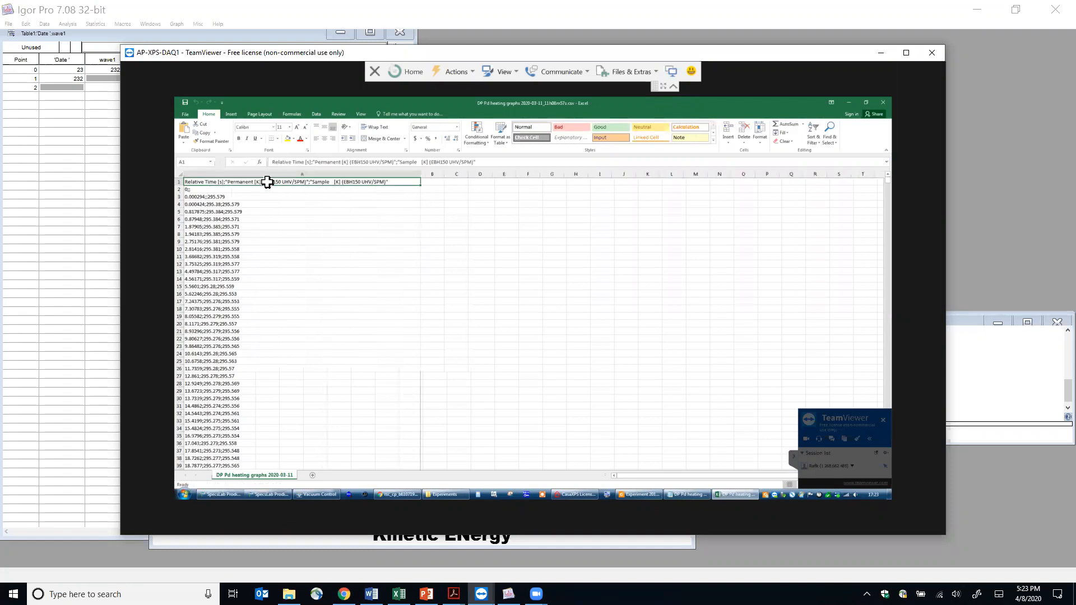
pyautogui.click(206, 196)
pyautogui.click(219, 226)
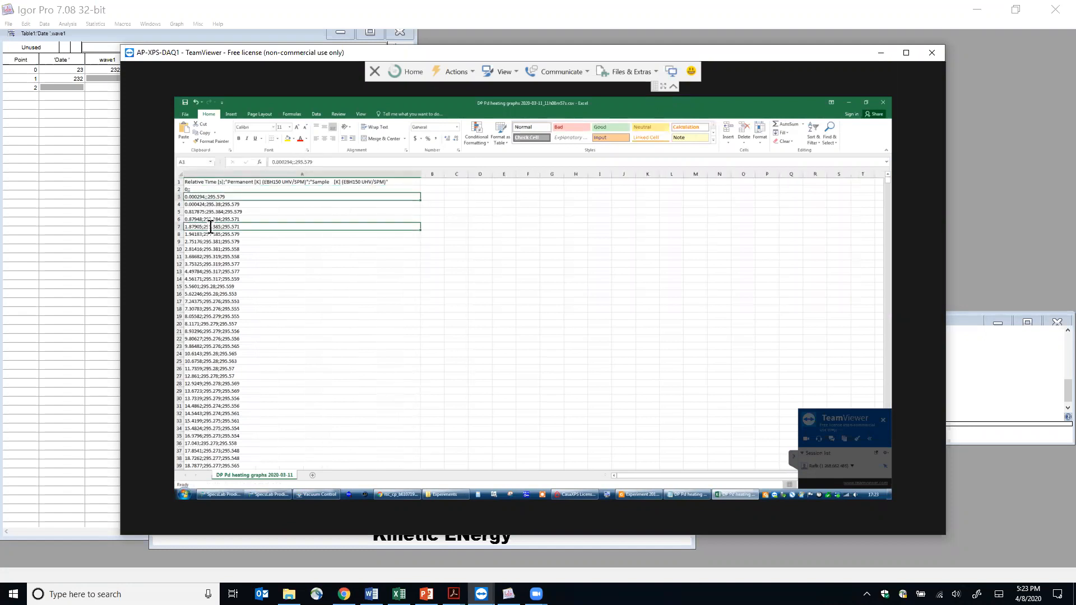
pyautogui.doubleClick(218, 226)
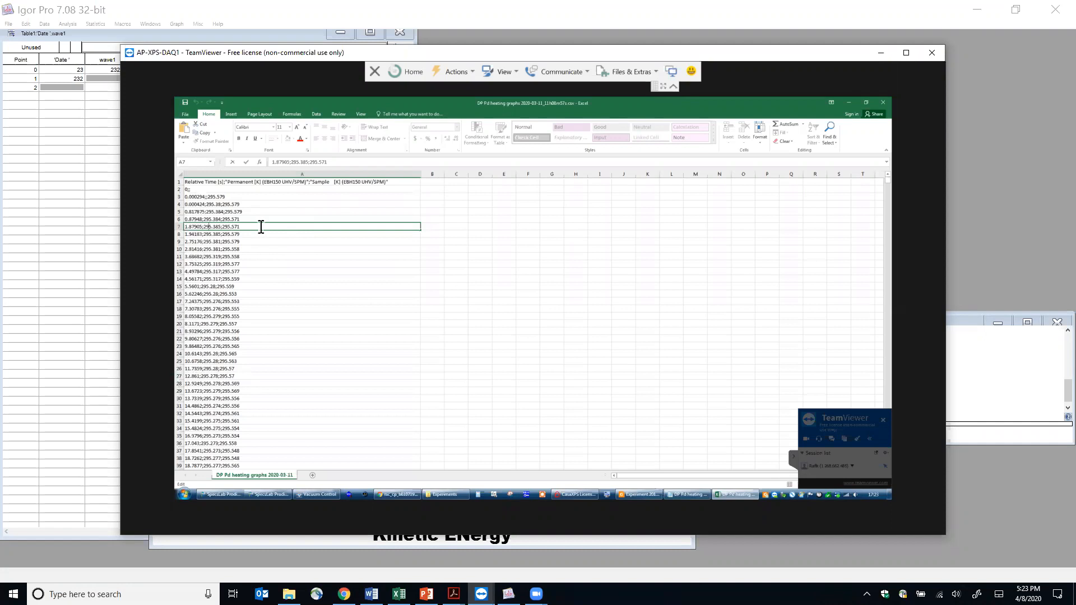
pyautogui.scroll(-20, 289, 385)
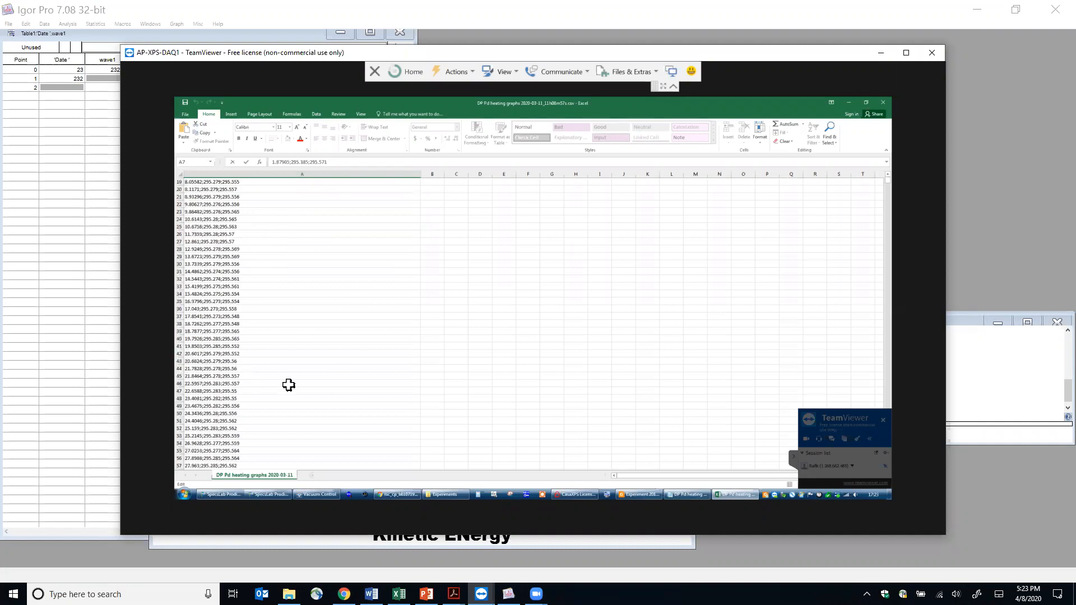
pyautogui.scroll(-20, 288, 385)
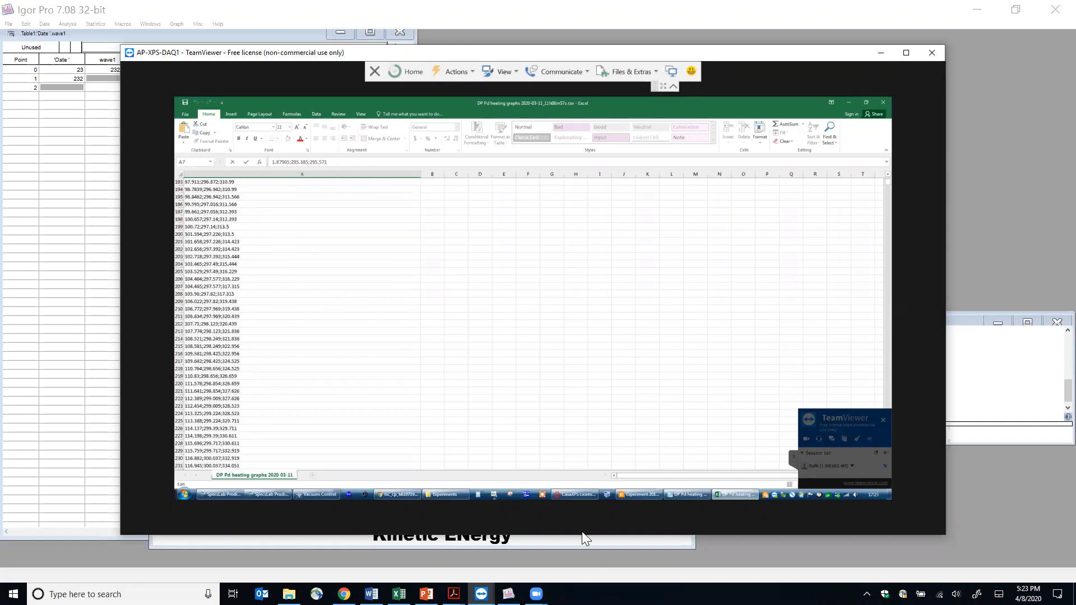
# Return to the remote Experiments folder and open the exported DP Pd heating graphs CSV in a maximized Notepad window
pyautogui.moveTo(481, 594)
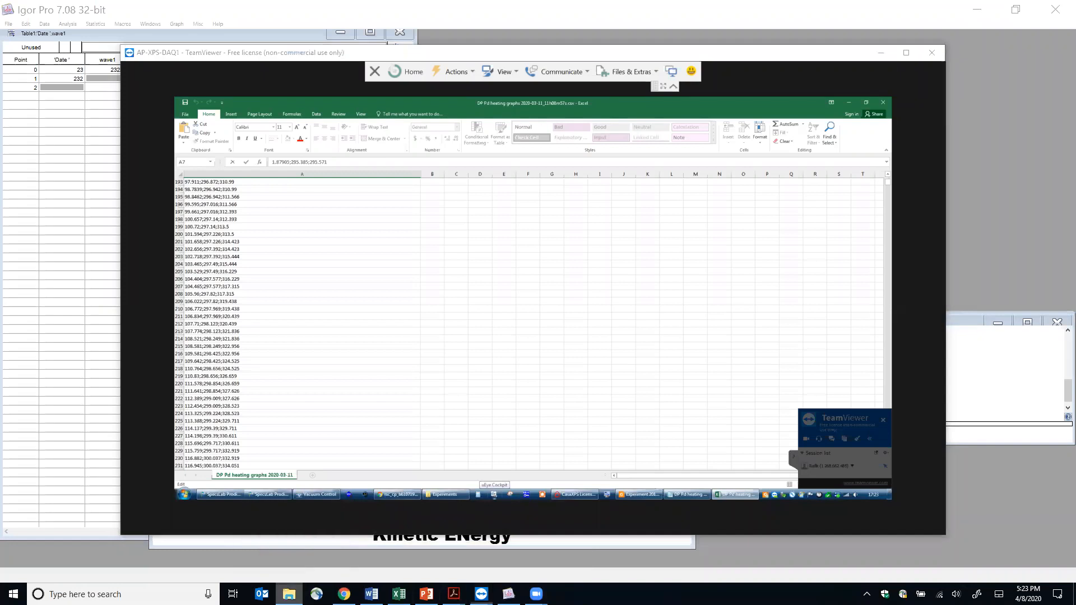
pyautogui.click(290, 594)
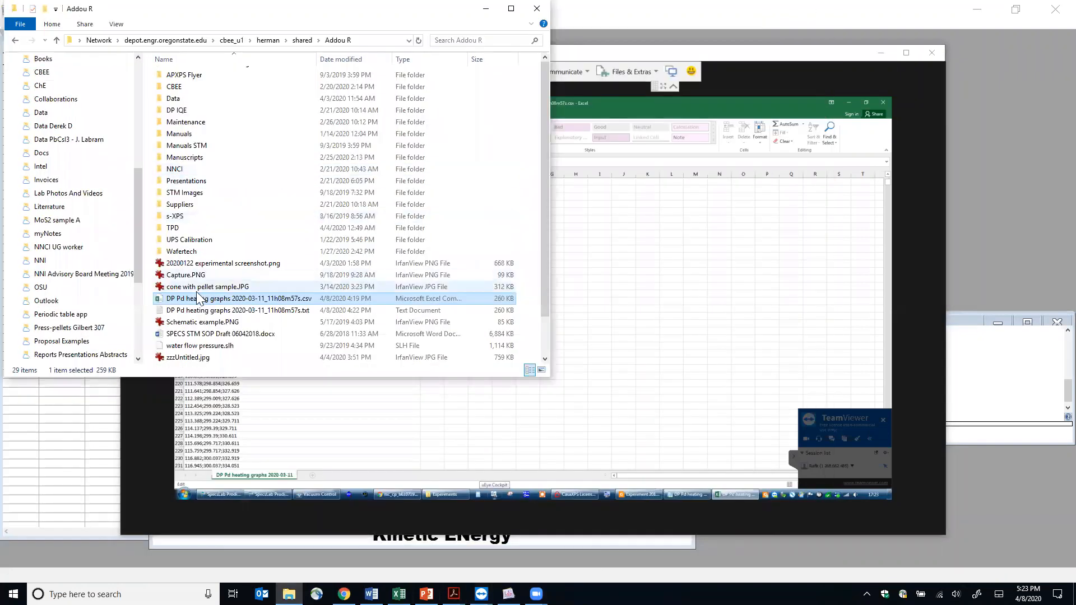
pyautogui.click(435, 493)
pyautogui.click(435, 493)
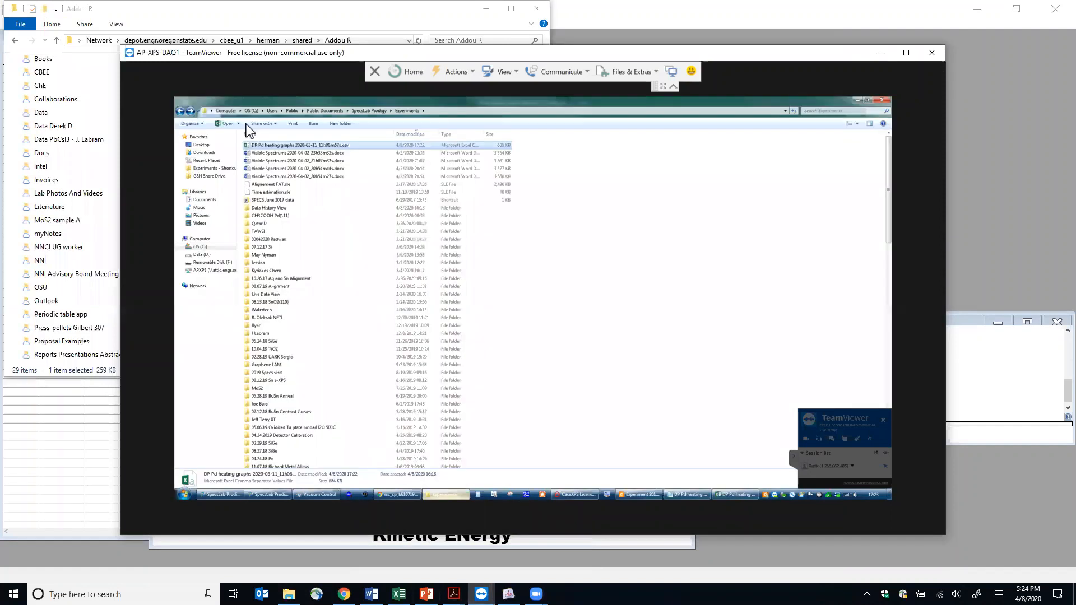
pyautogui.rightClick(266, 145)
pyautogui.moveTo(321, 207)
pyautogui.click(408, 224)
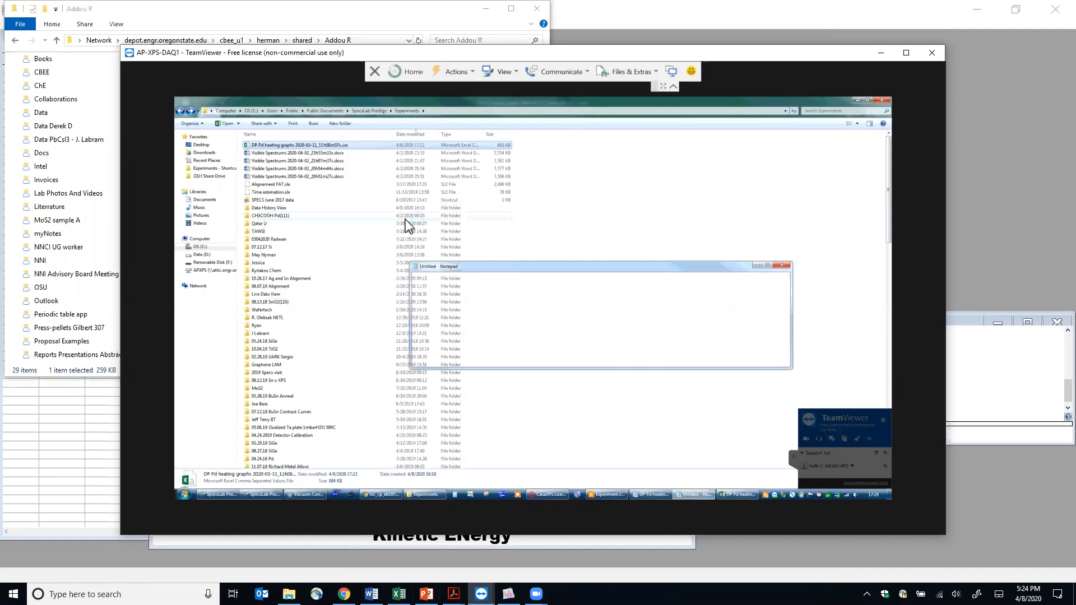
pyautogui.doubleClick(551, 266)
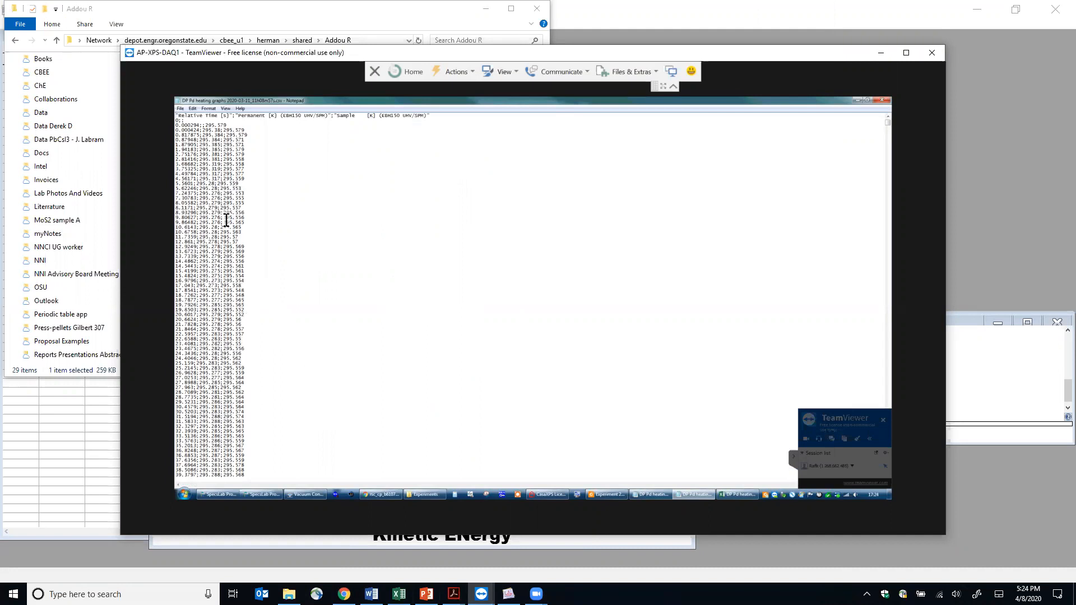
# Examine the header and data rows of the CSV in the full-size Notepad window
pyautogui.doubleClick(328, 99)
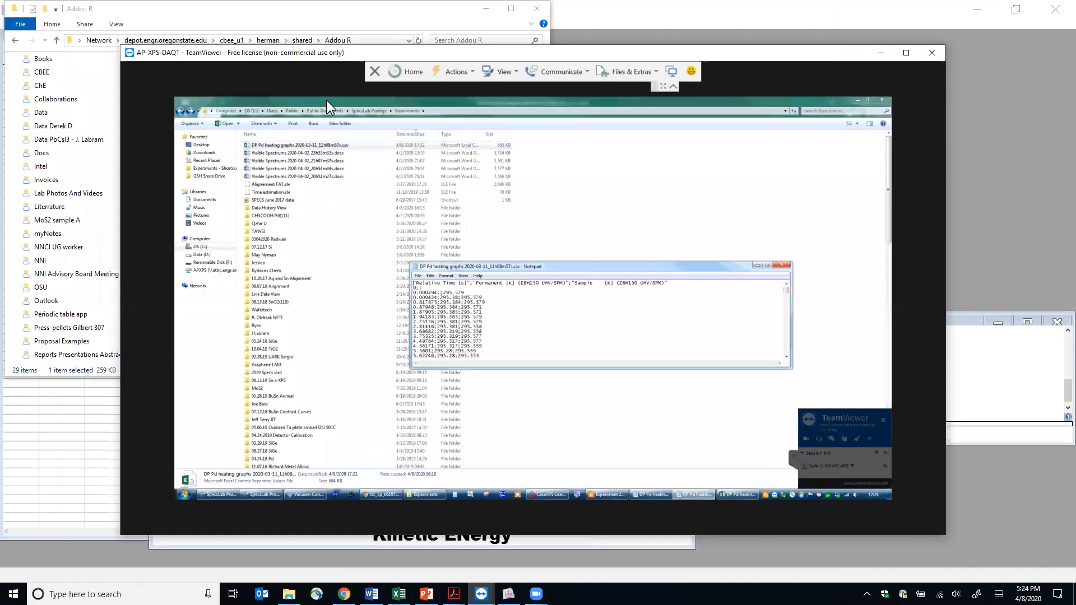
pyautogui.click(767, 265)
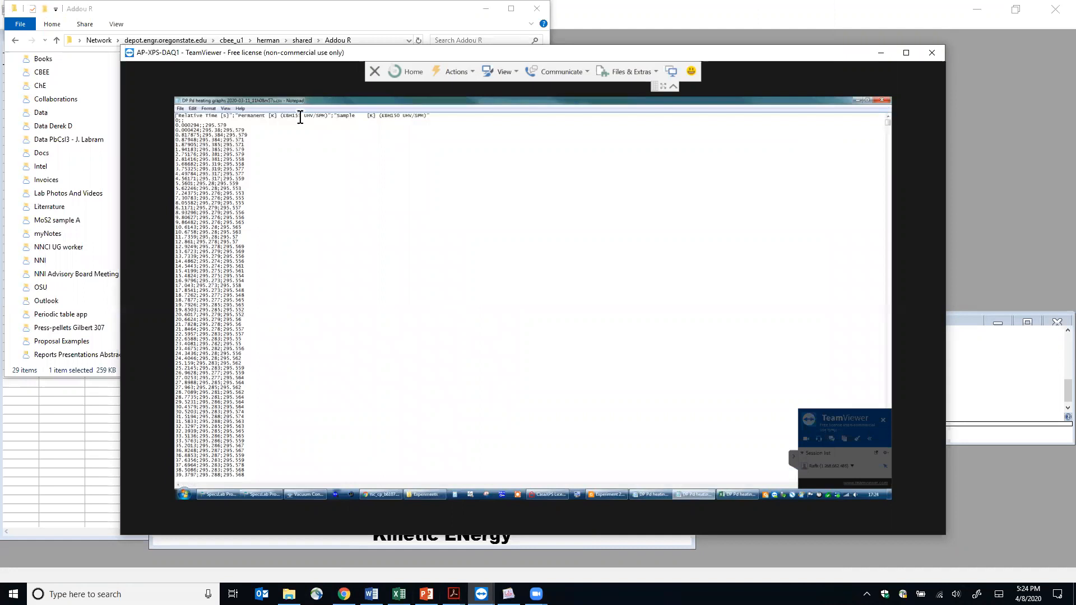
pyautogui.scroll(-5, 334, 313)
pyautogui.scroll(1, 335, 313)
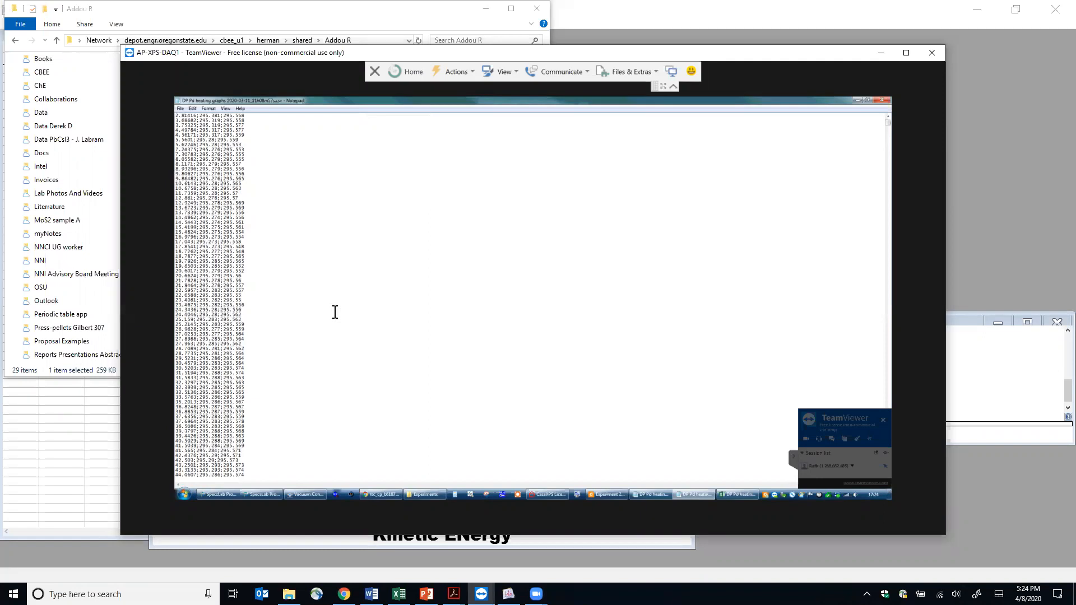
pyautogui.scroll(3, 348, 333)
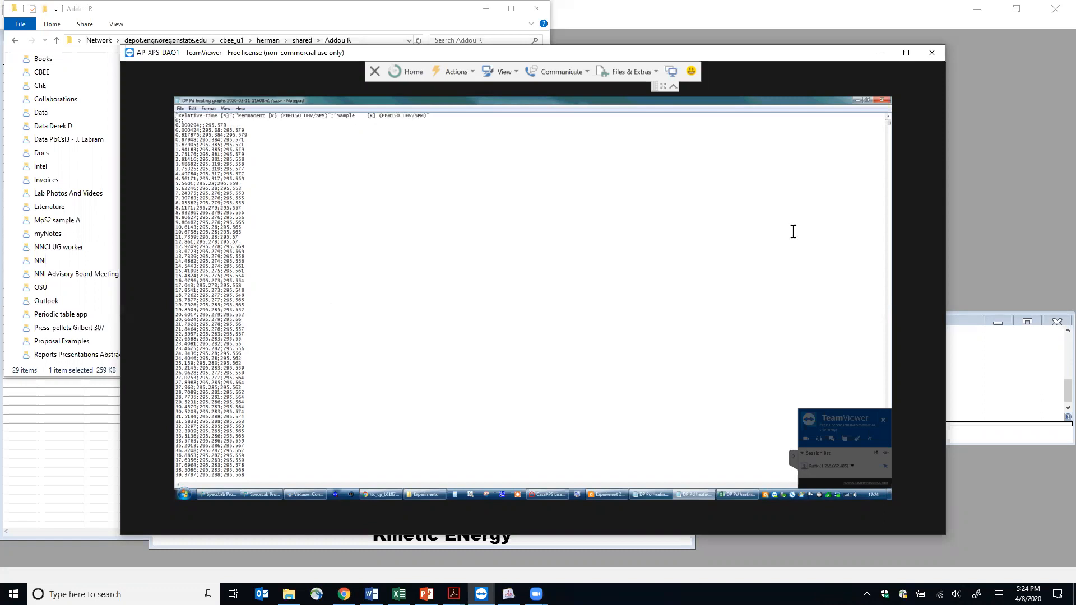
# Return to SpecsLab Prodigy in the remote session, add the Emission, Filament and Voltage curves to the history plots, and review them
pyautogui.click(992, 237)
pyautogui.moveTo(481, 594)
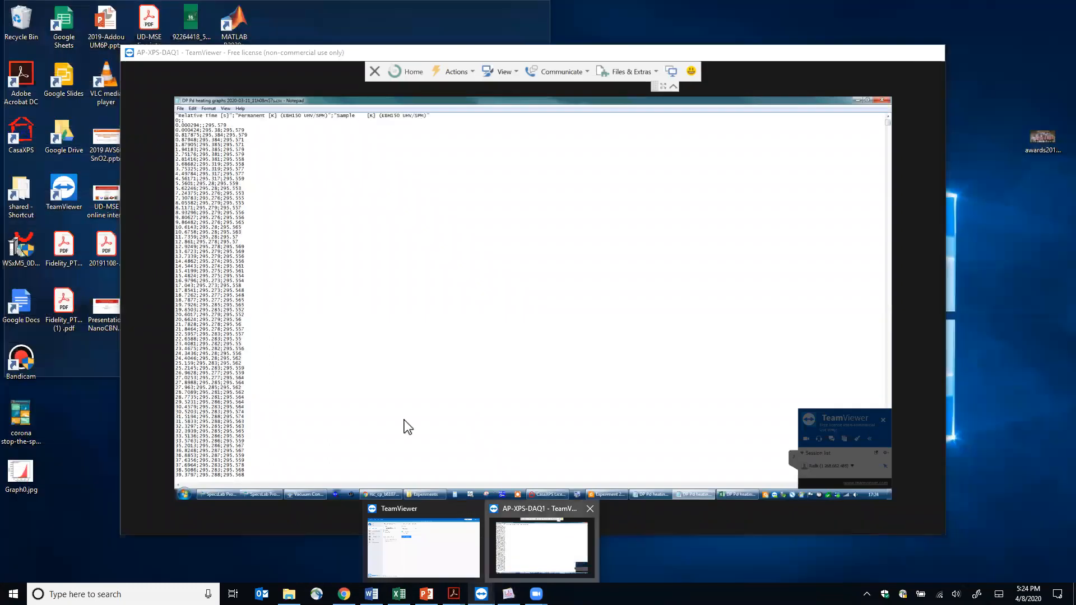
pyautogui.click(515, 559)
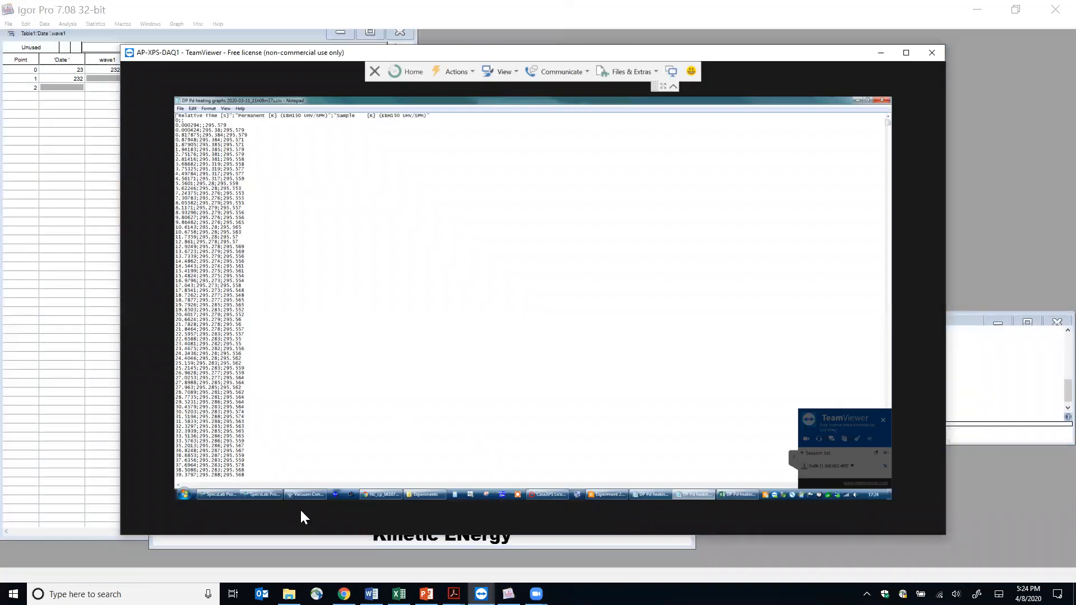
pyautogui.click(271, 496)
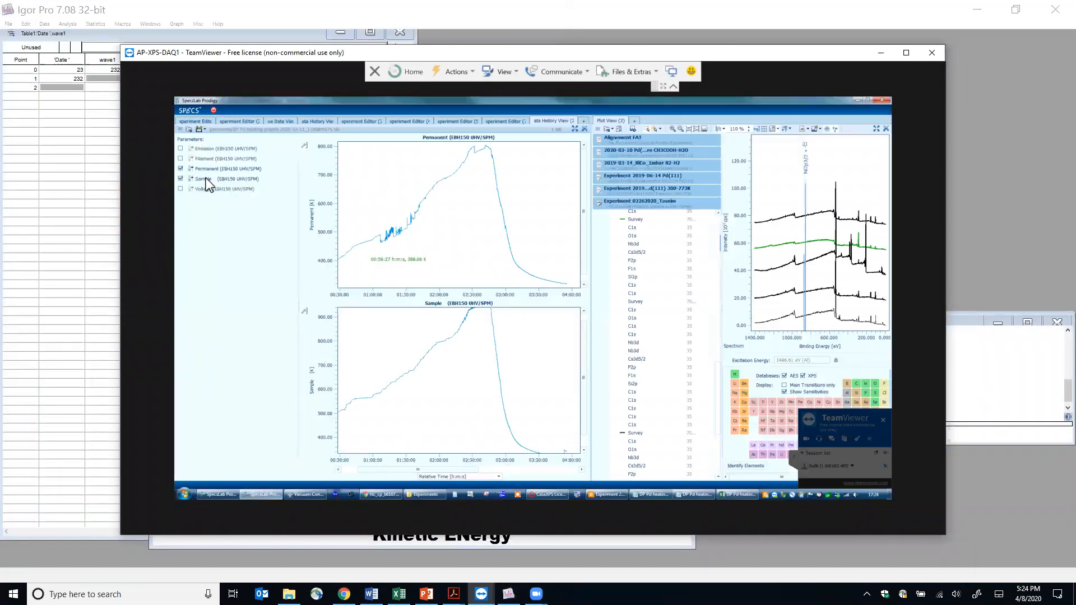
pyautogui.click(181, 148)
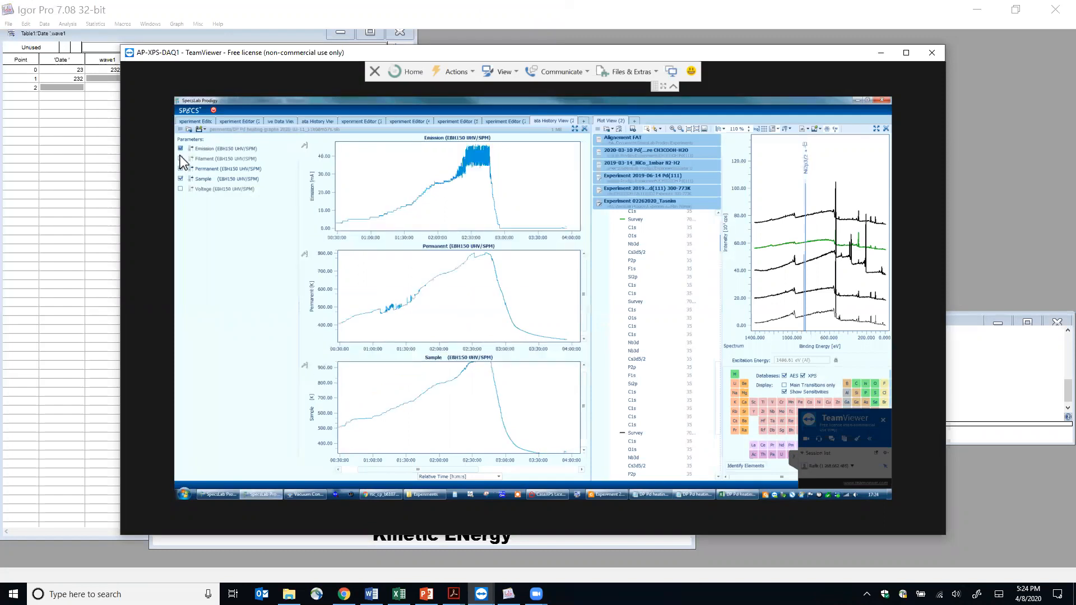
pyautogui.click(180, 190)
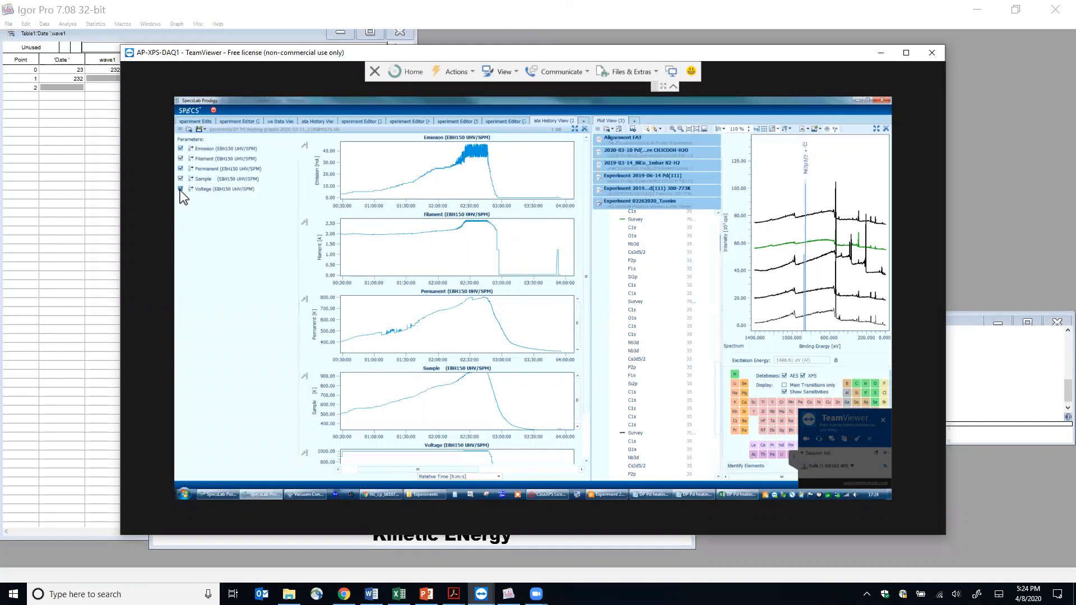
pyautogui.scroll(-1, 425, 381)
pyautogui.scroll(1, 424, 381)
pyautogui.scroll(-2, 448, 379)
pyautogui.scroll(2, 449, 379)
# Start exporting the visible interval of all five curves to the existing DP Pd heating graphs CSV file in the Experiments folder
pyautogui.click(207, 129)
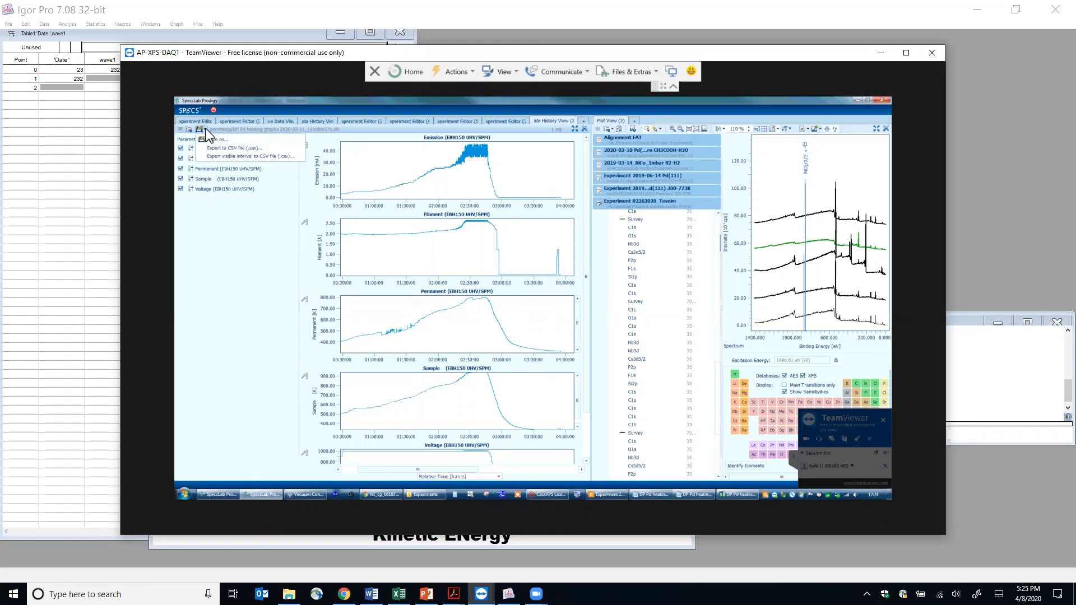
pyautogui.click(247, 156)
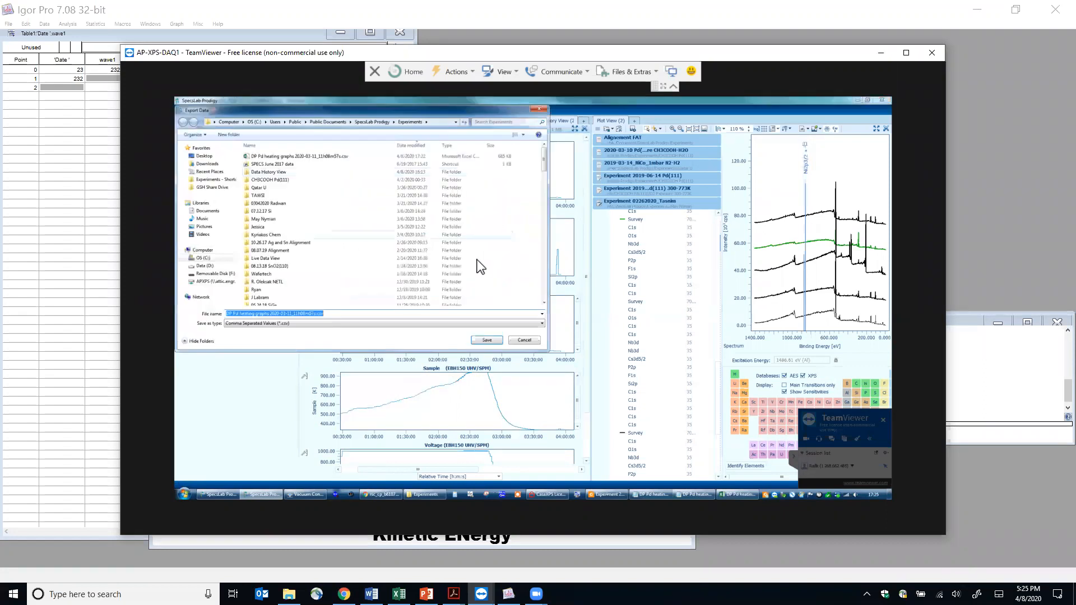
pyautogui.click(488, 341)
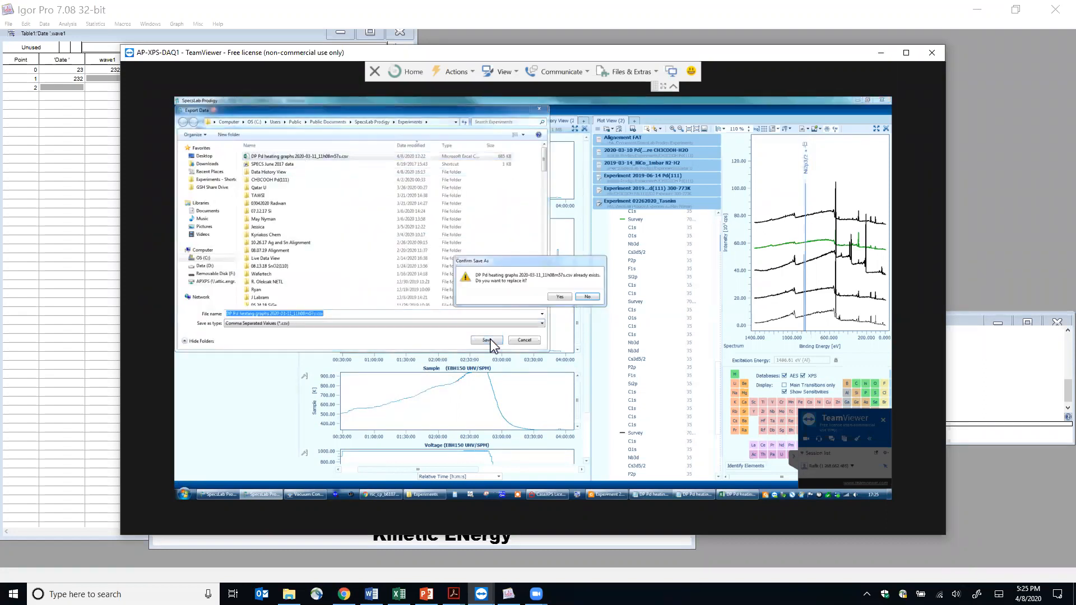
# Close the DP Pd heating graphs CSV in the remote Excel without saving its changes
pyautogui.rightClick(728, 492)
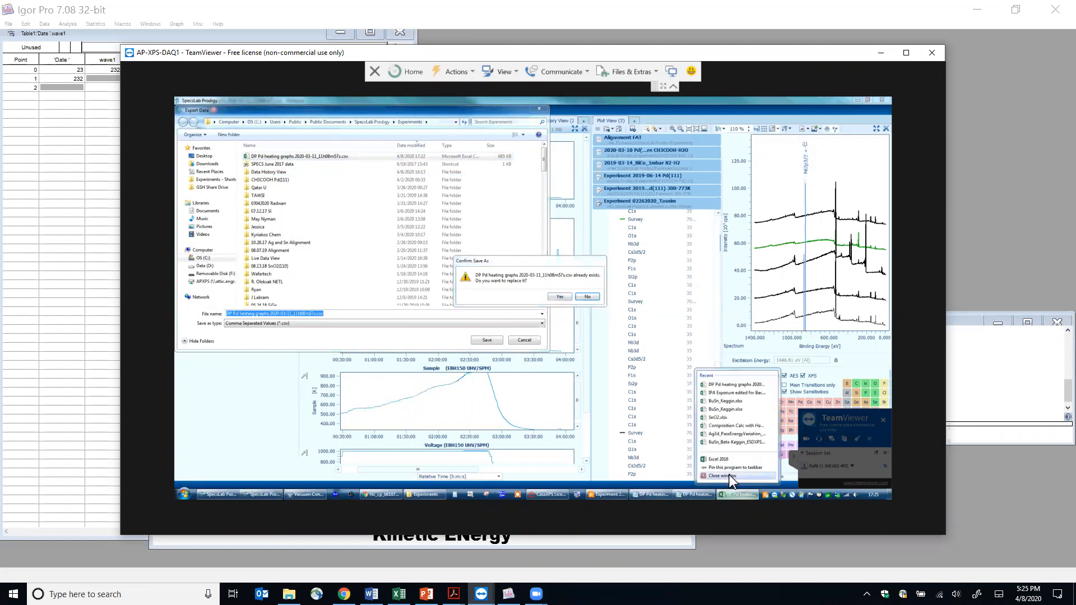
pyautogui.click(728, 476)
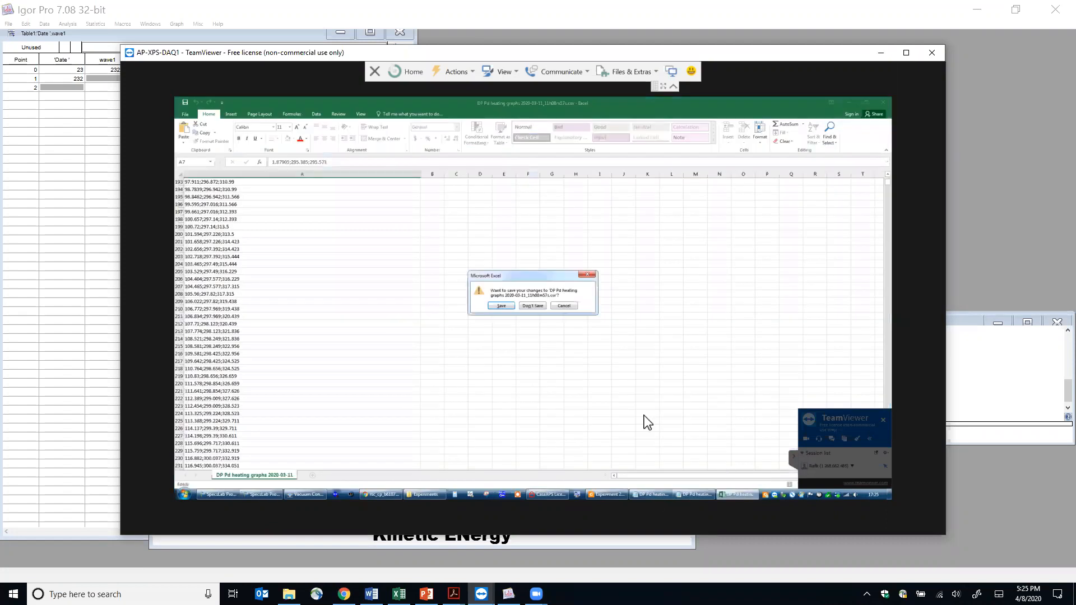
pyautogui.click(533, 306)
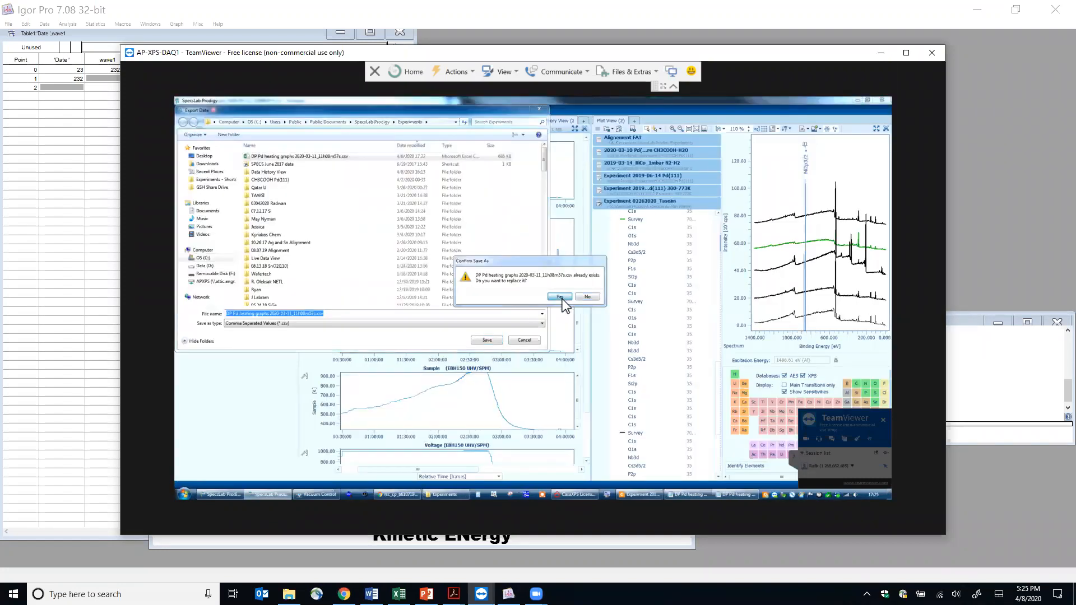
# Replace the existing CSV, exporting only Time relative to Start as the time column and merging overlapping observations
pyautogui.click(561, 297)
pyautogui.click(476, 294)
pyautogui.click(476, 285)
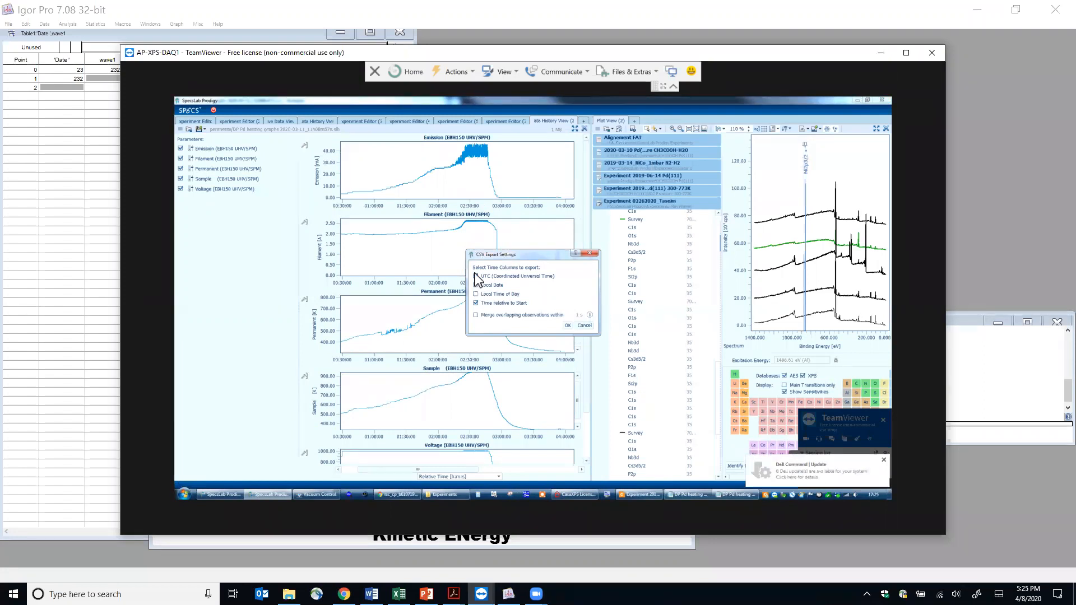
pyautogui.click(476, 276)
pyautogui.click(476, 315)
pyautogui.click(568, 325)
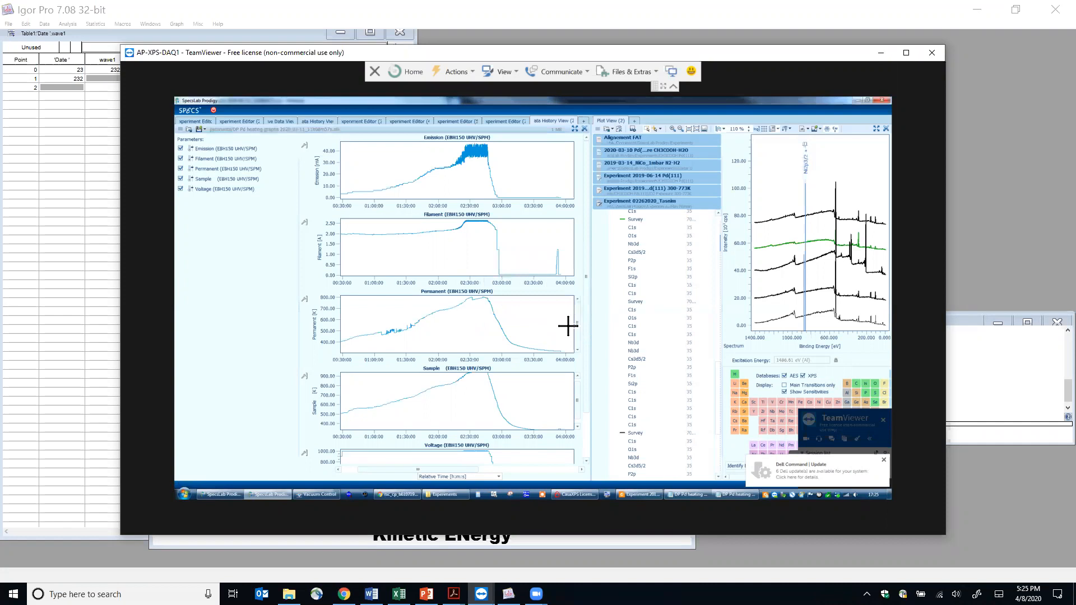
# Return to the remote Experiments folder to check the re-exported CSV, shifting the TeamViewer window slightly
pyautogui.click(449, 494)
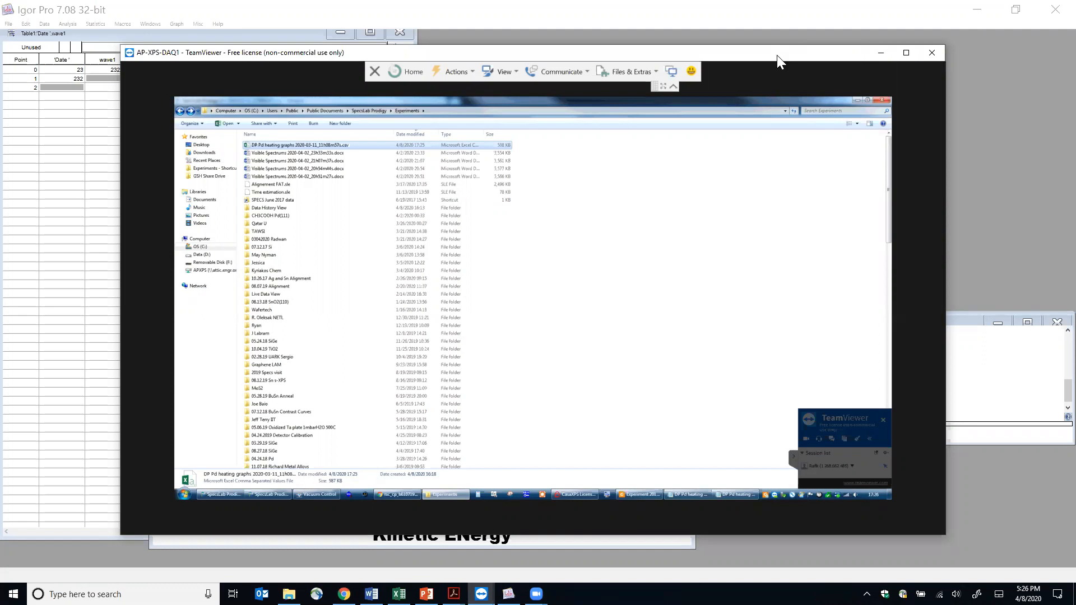
pyautogui.moveTo(777, 55); pyautogui.dragTo(766, 59)
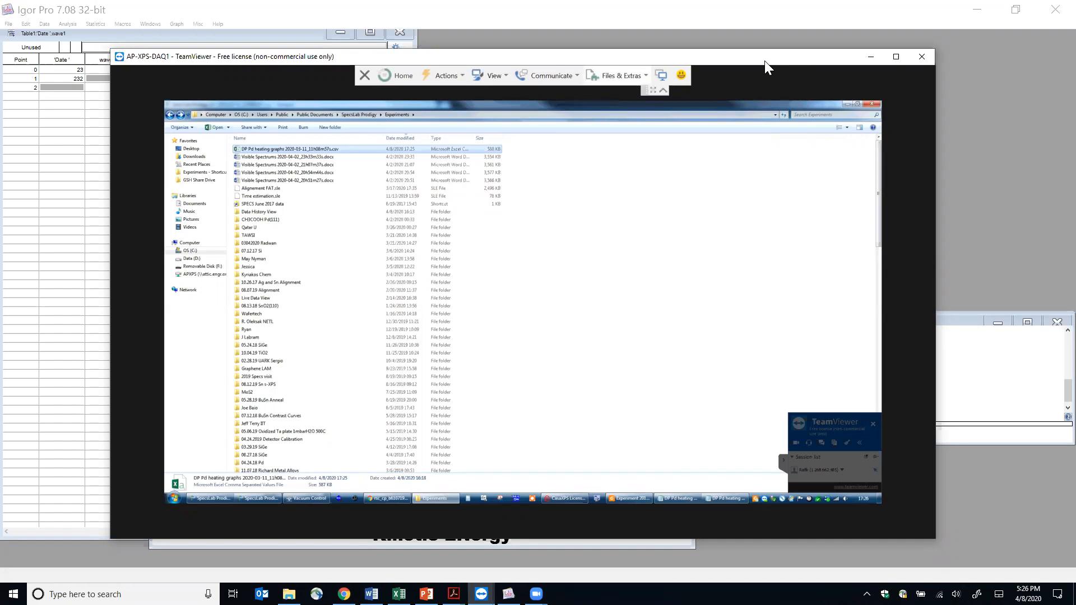
pyautogui.moveTo(436, 498)
# Switch to the local File Explorer, open the shared network folder through its Desktop shortcut, and look through its subfolders
pyautogui.click(289, 594)
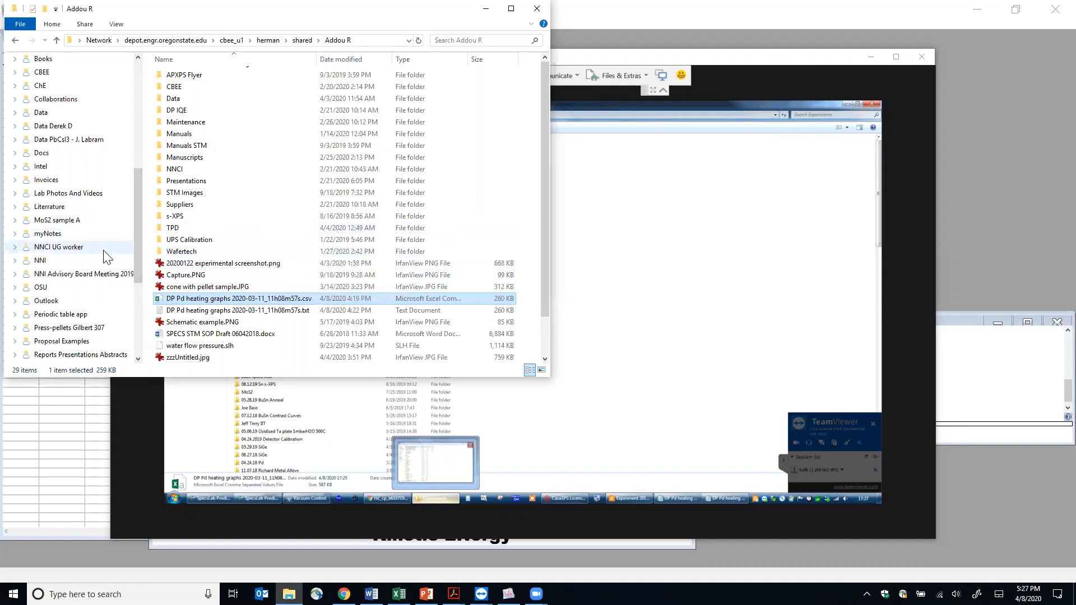
pyautogui.scroll(7, 107, 257)
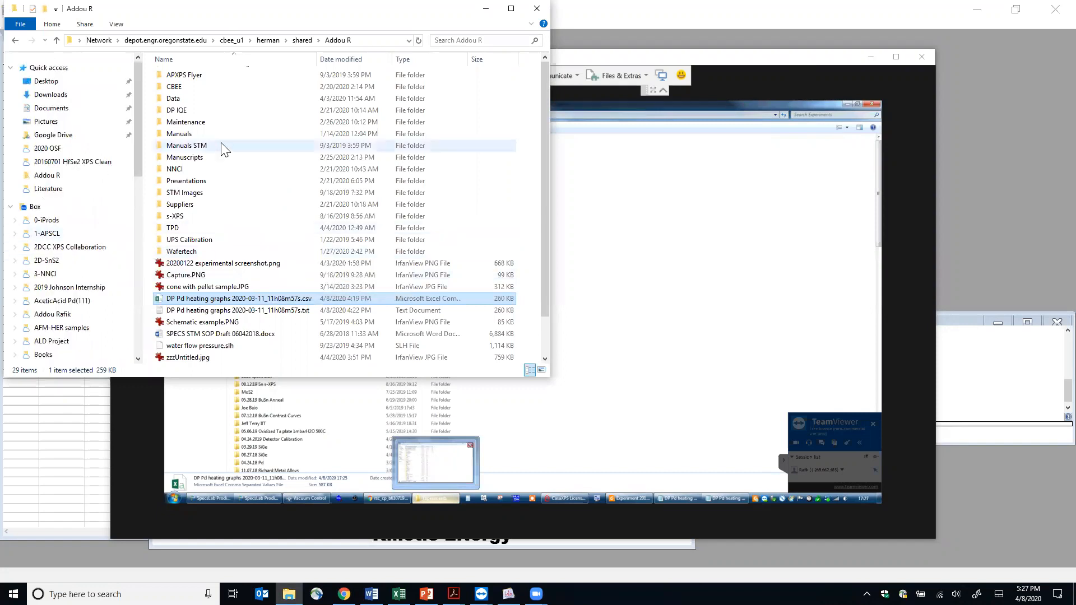
pyautogui.click(48, 82)
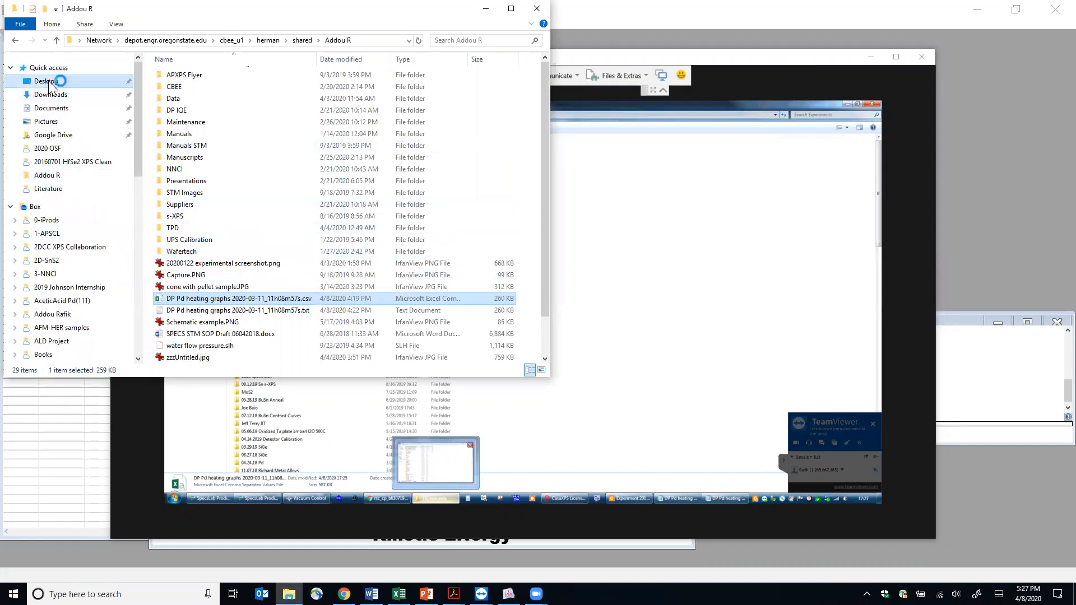
pyautogui.scroll(-1, 317, 290)
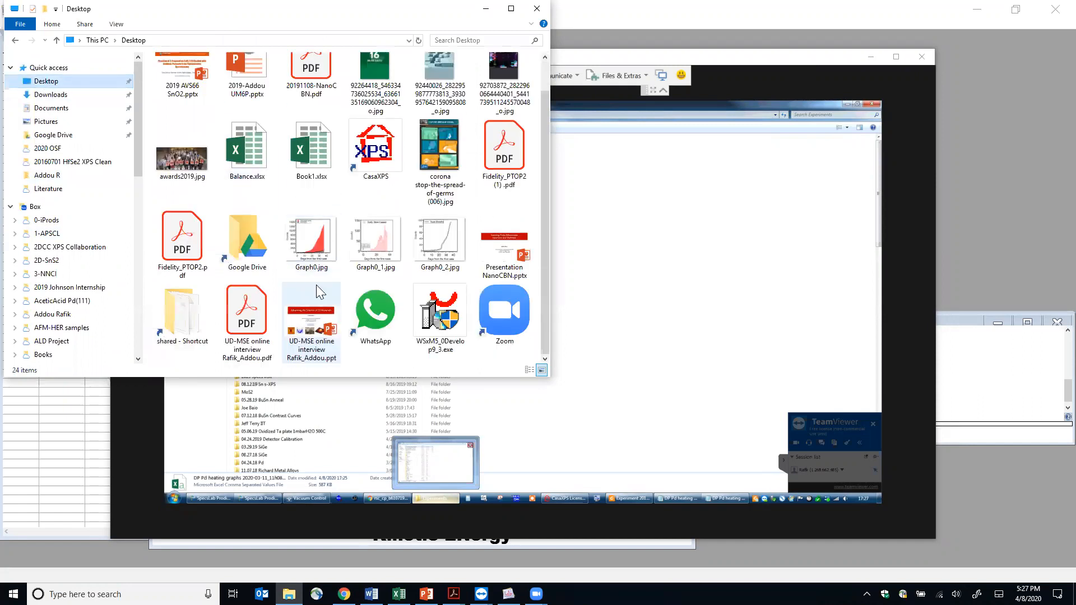
pyautogui.click(196, 329)
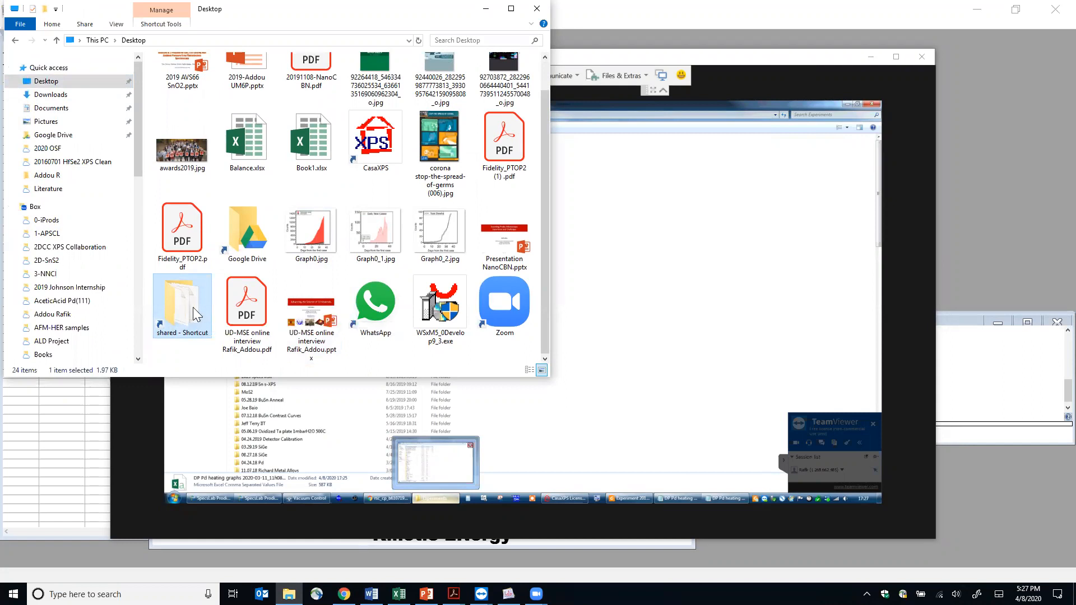
pyautogui.doubleClick(193, 307)
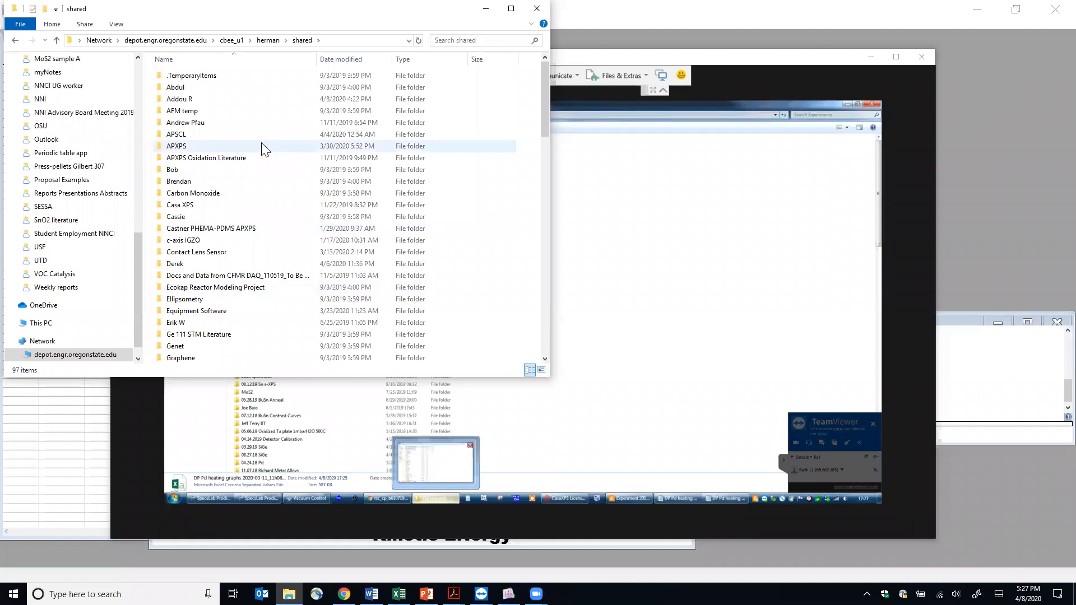
pyautogui.scroll(-18, 234, 264)
pyautogui.scroll(18, 234, 263)
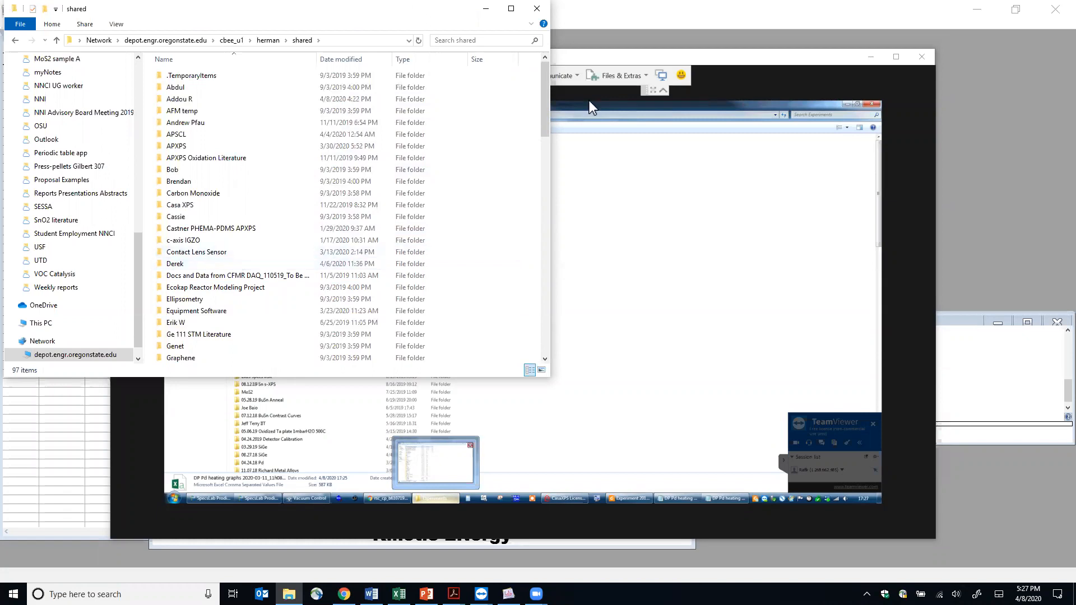
# Return to the TeamViewer session and bring the SpecsLab Prodigy heating history plots back into view
pyautogui.click(687, 181)
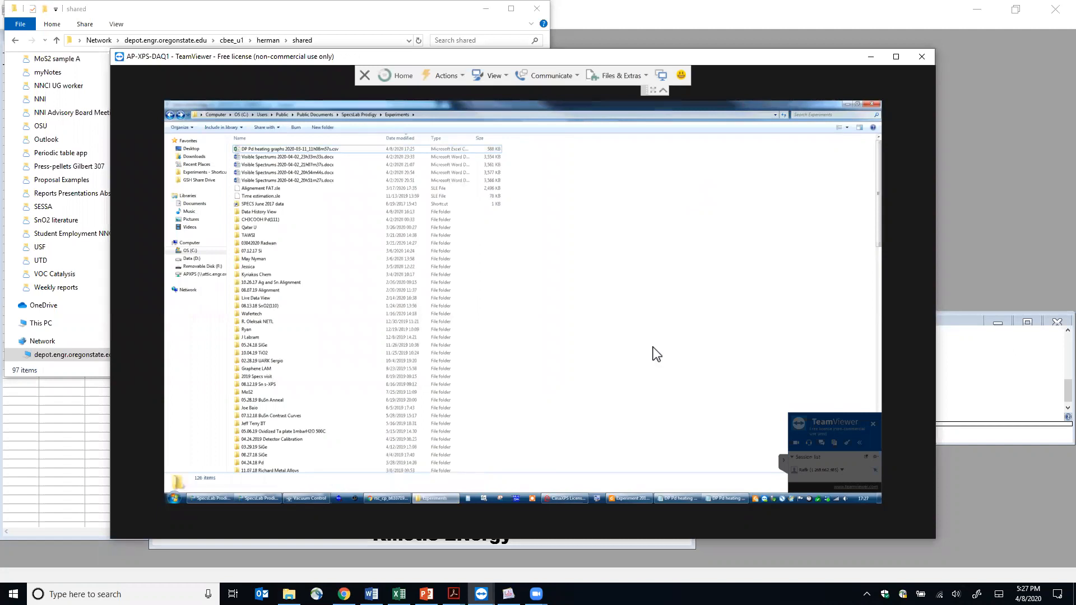
pyautogui.moveTo(267, 495)
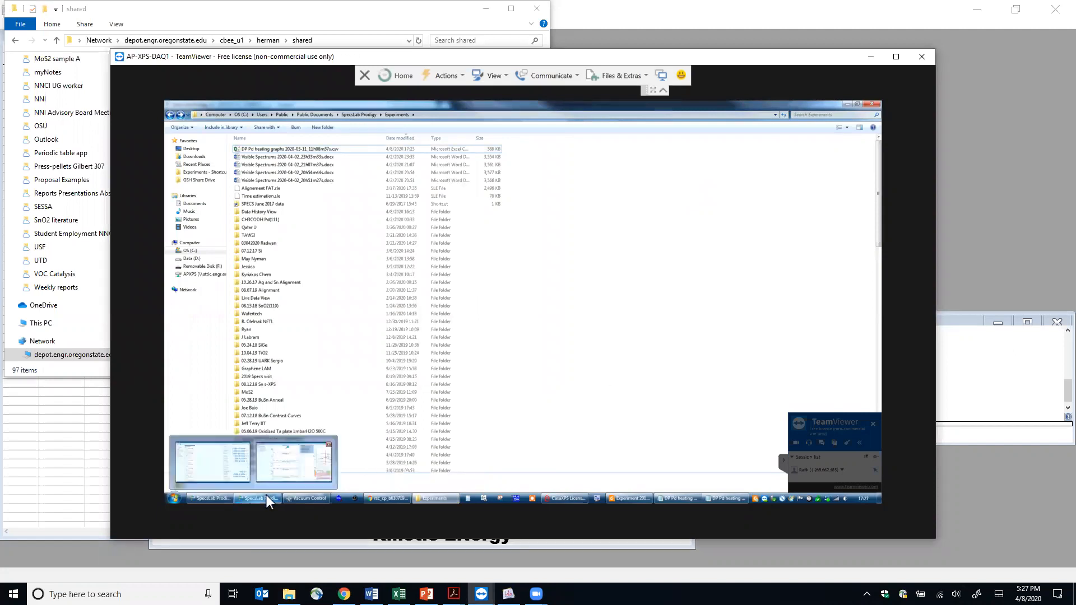
pyautogui.click(288, 469)
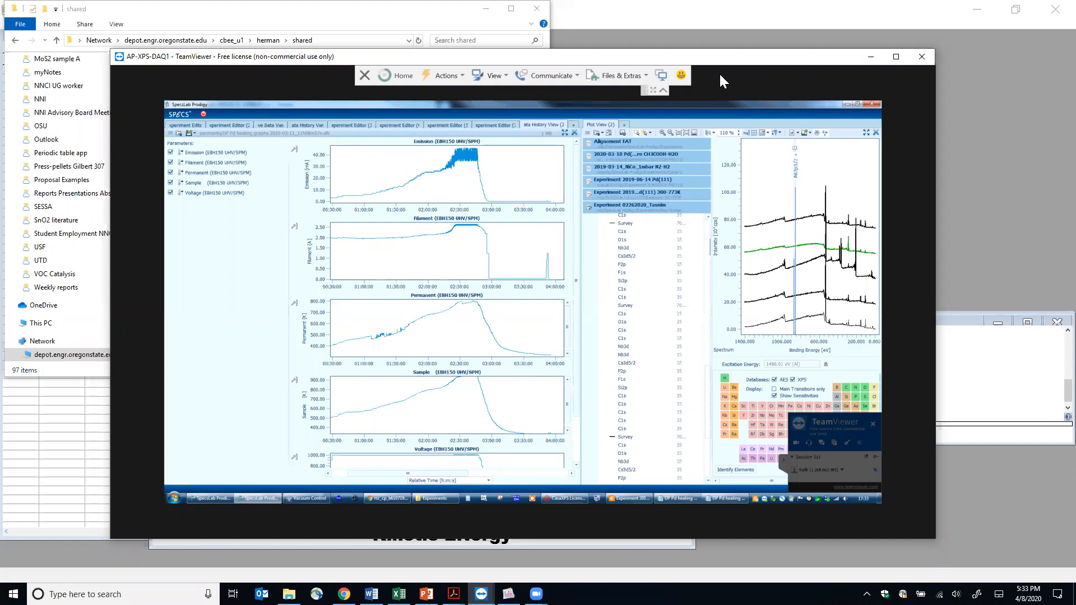
pyautogui.click(761, 70)
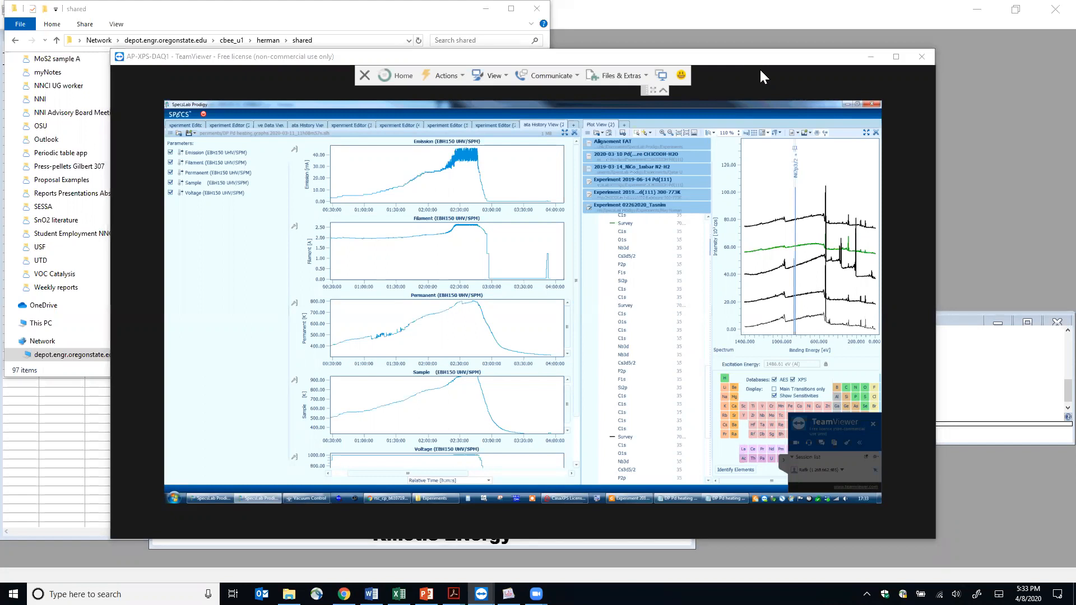